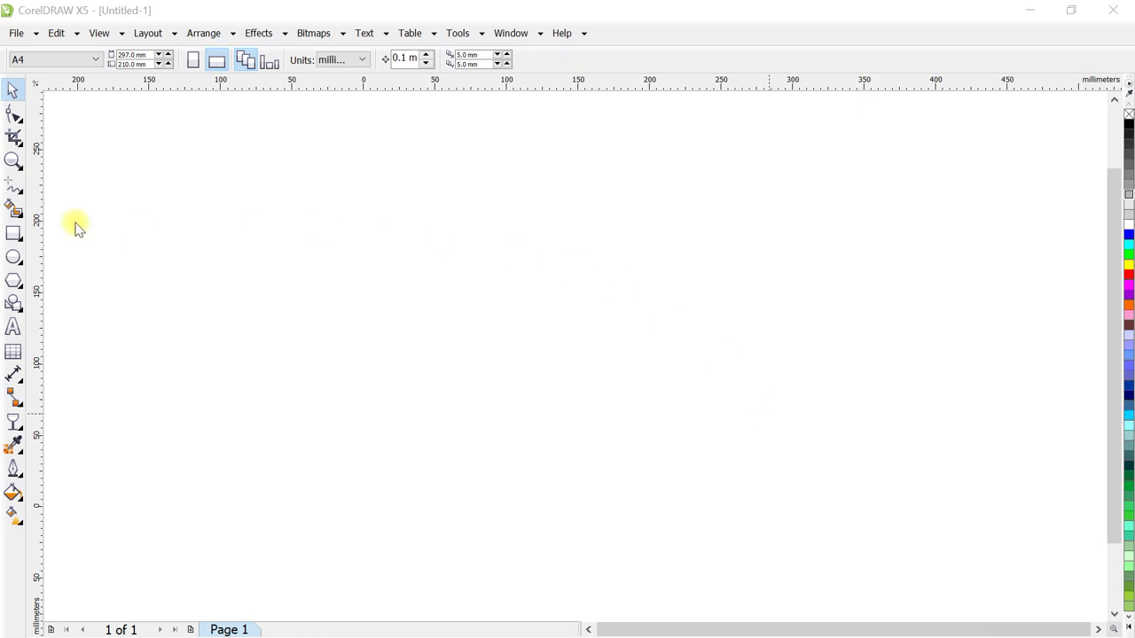
Draw a rectangle and size it to 62 mm wide by 225 mm tall.
left_click(13, 233)
left_click_drag(325, 154, 513, 509)
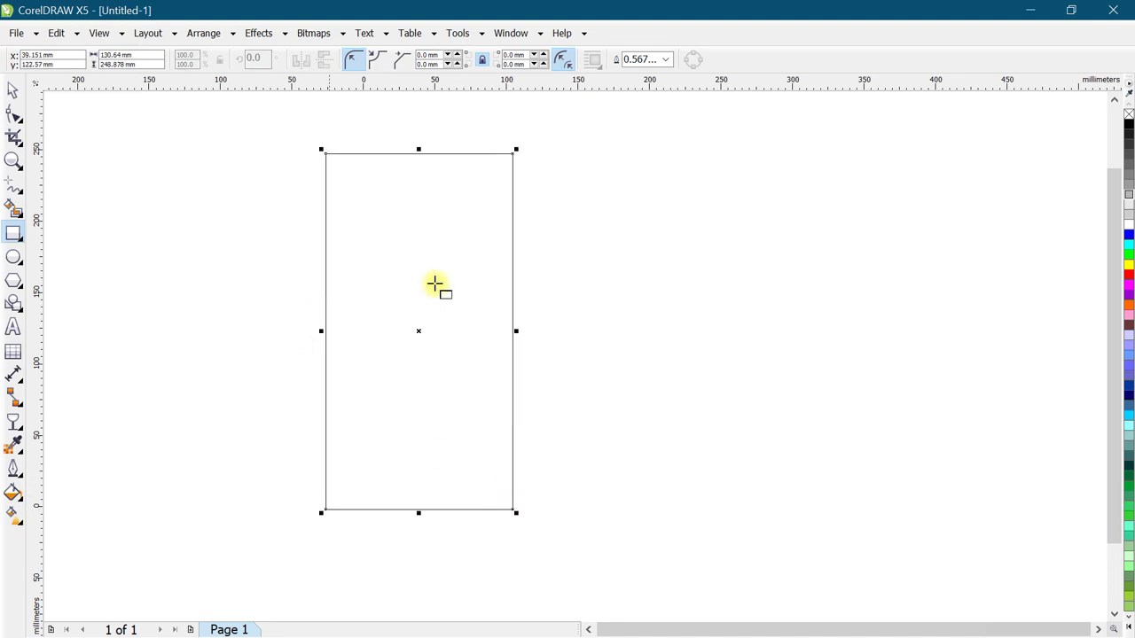
left_click(109, 54)
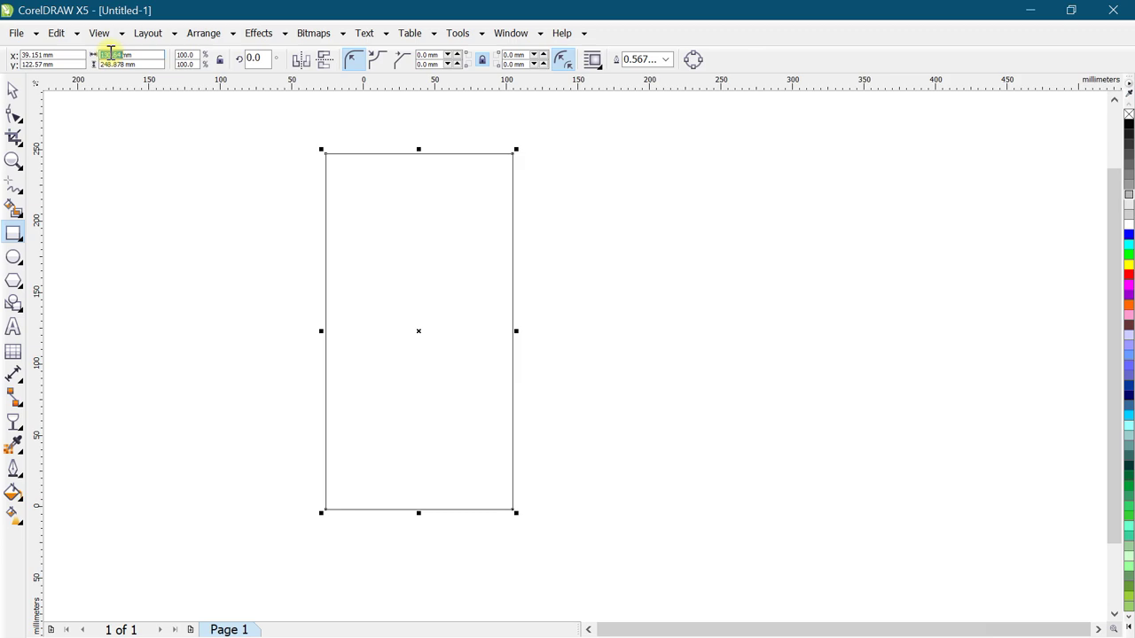
key("Tab")
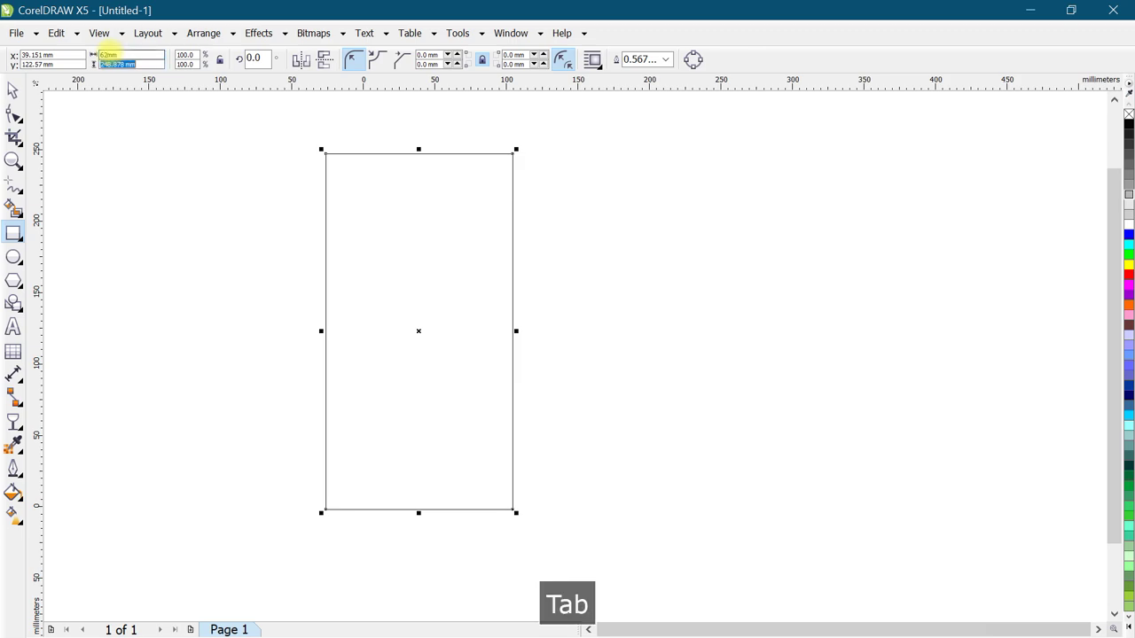
type("225")
key("Return")
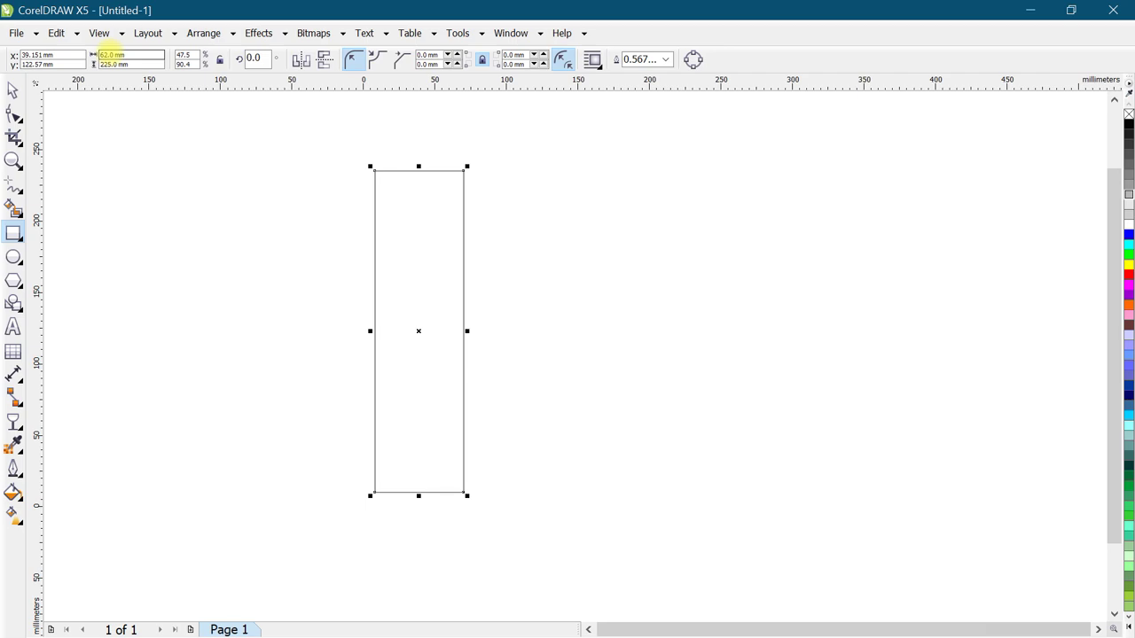
Copy and paste the rectangle, widening the copy to 70 mm.
left_click(13, 90)
left_click(144, 149)
left_click(393, 175)
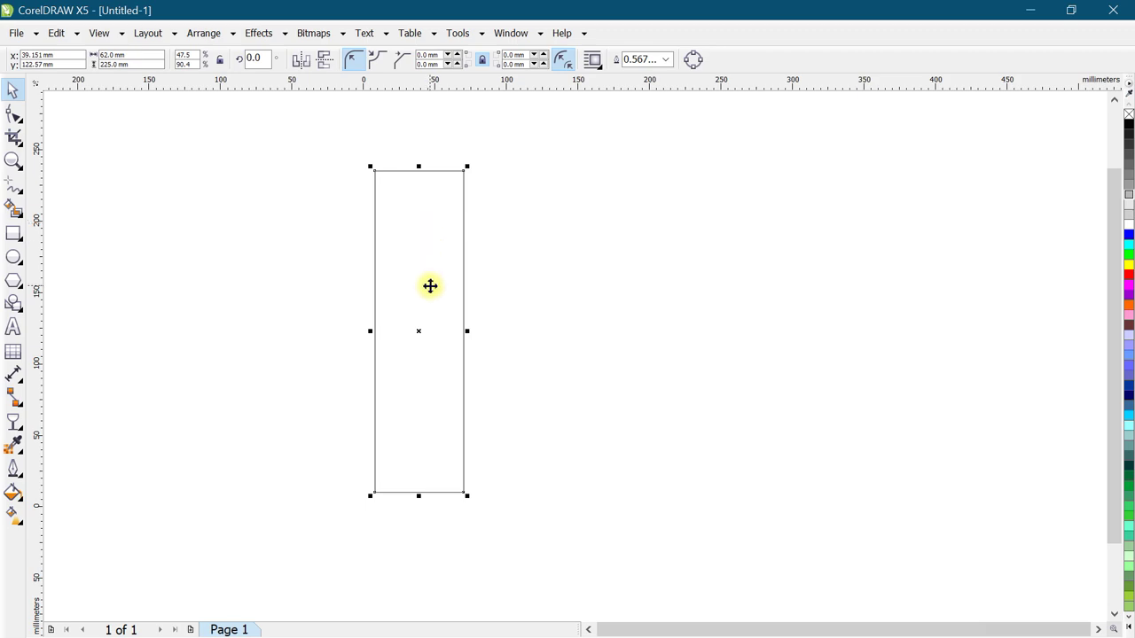
key("ctrl+c")
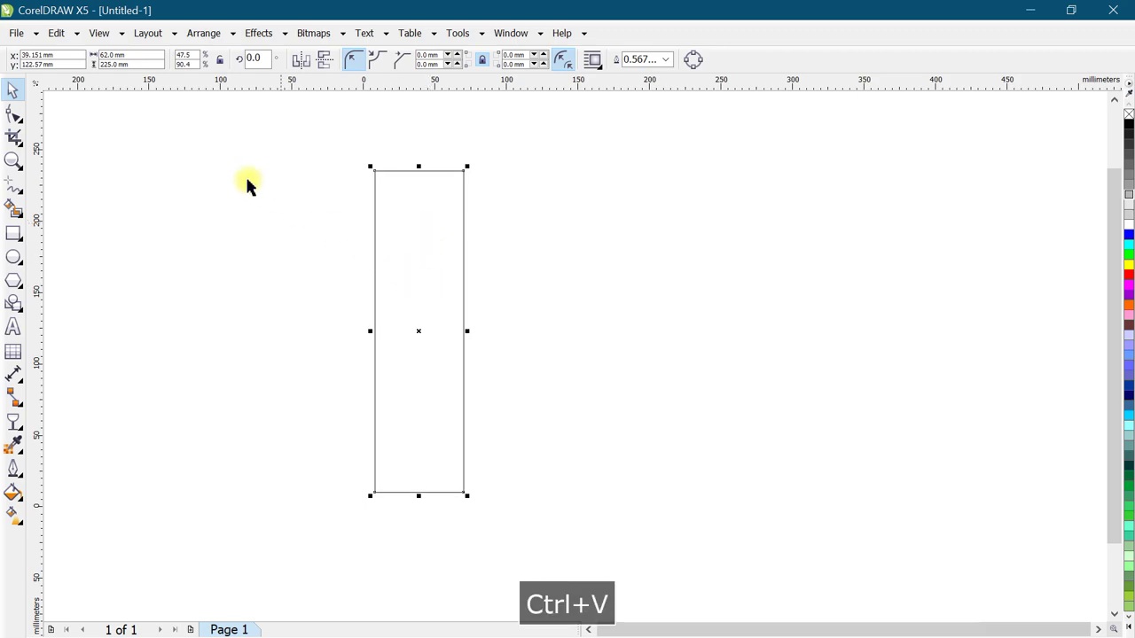
left_click(108, 56)
type("70")
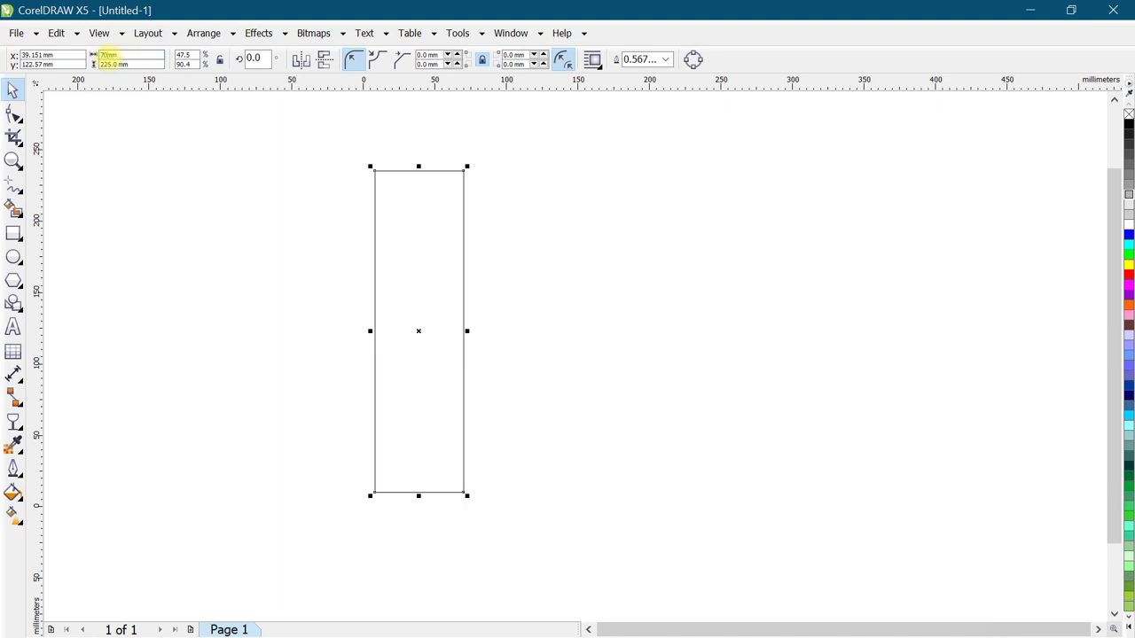
key("Return")
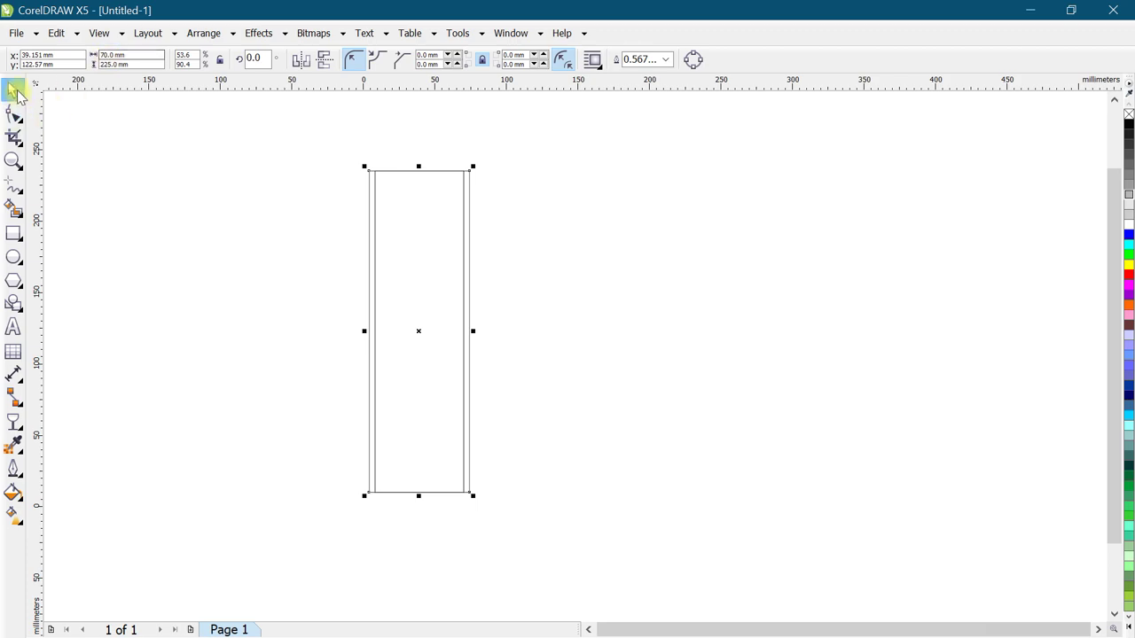
Align the 70 mm copy and the 62 mm rectangle on their right edges.
left_click(390, 297)
left_click(369, 213)
mouse_move(337, 158)
left_mouse_down()
mouse_move(552, 463)
mouse_move(556, 521)
left_mouse_up()
key("r")
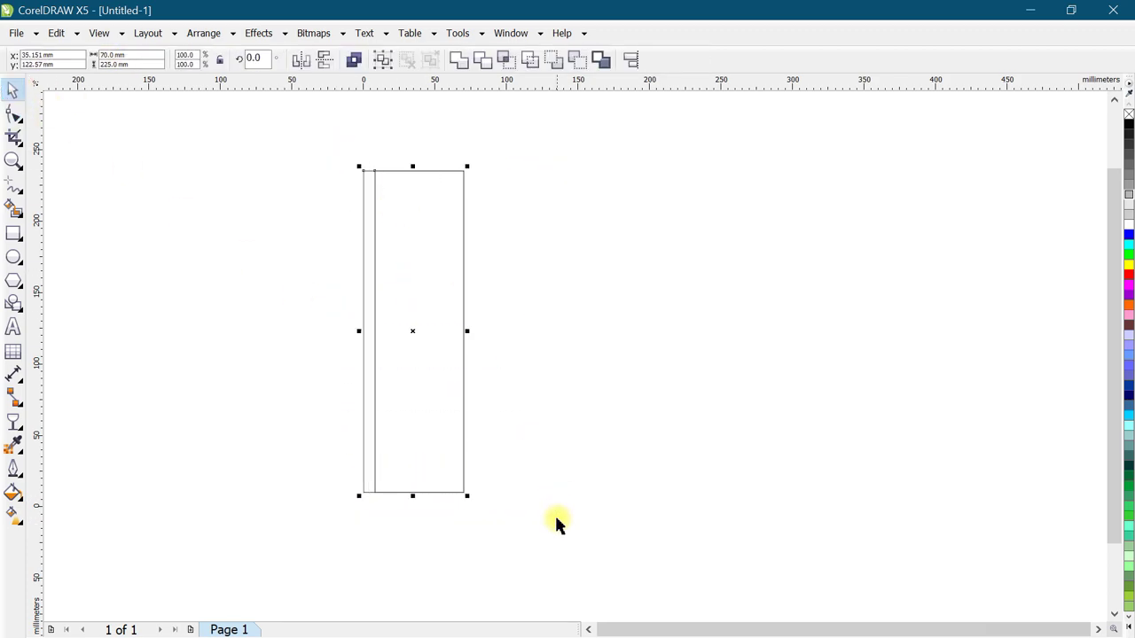
left_click(570, 316)
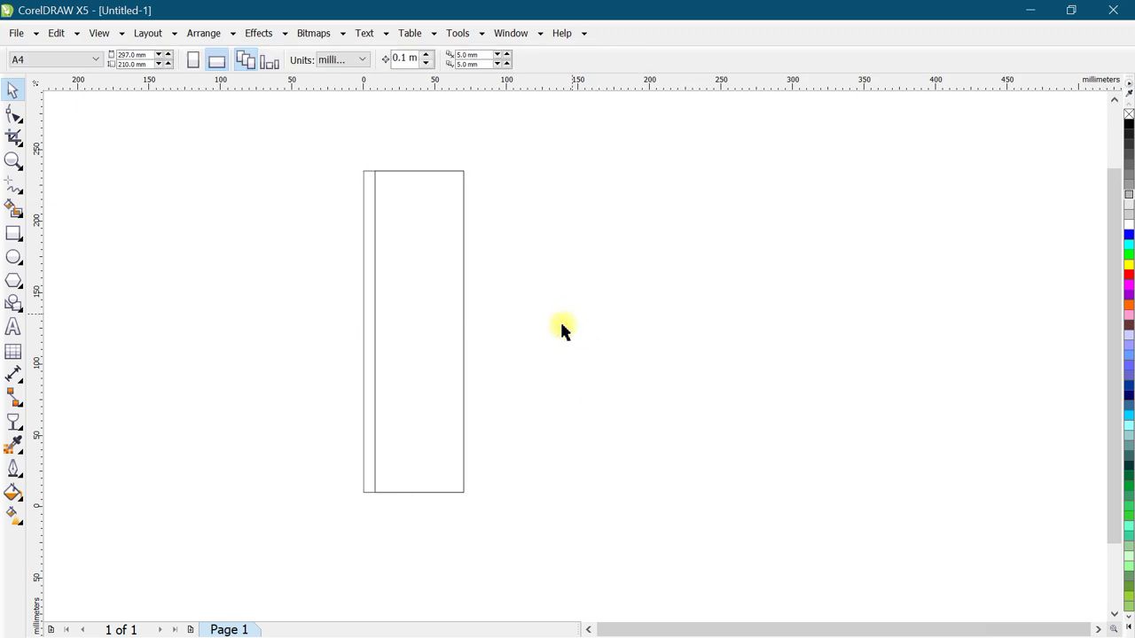
Mirror-copy the 70 mm rectangle to its right.
left_click(364, 304)
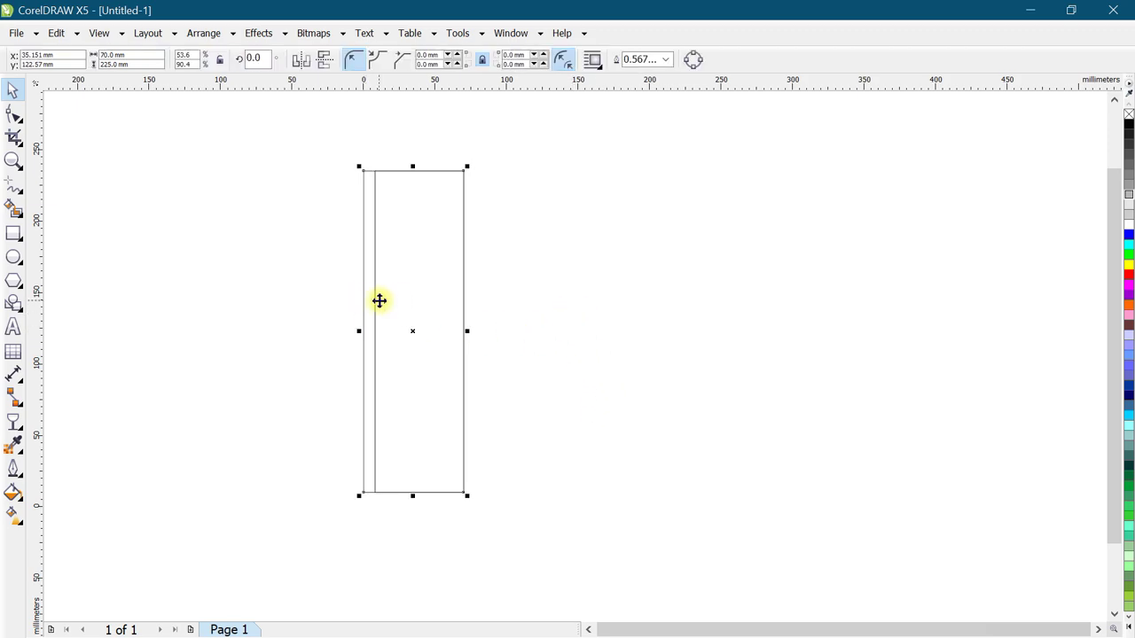
left_click_drag(358, 332, 516, 347)
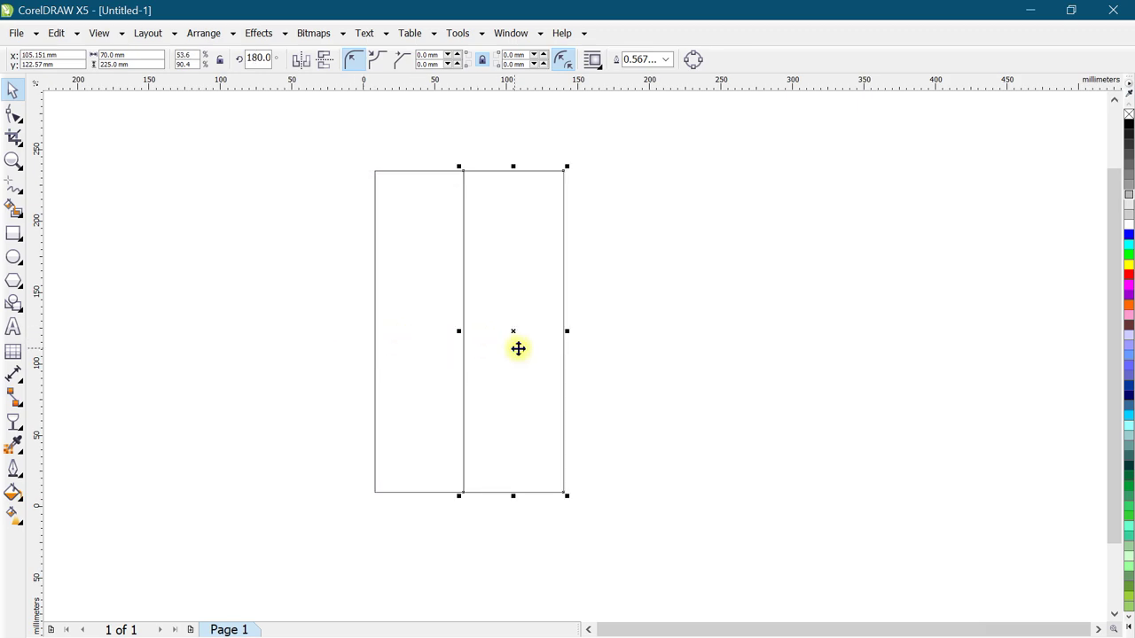
left_click(736, 307)
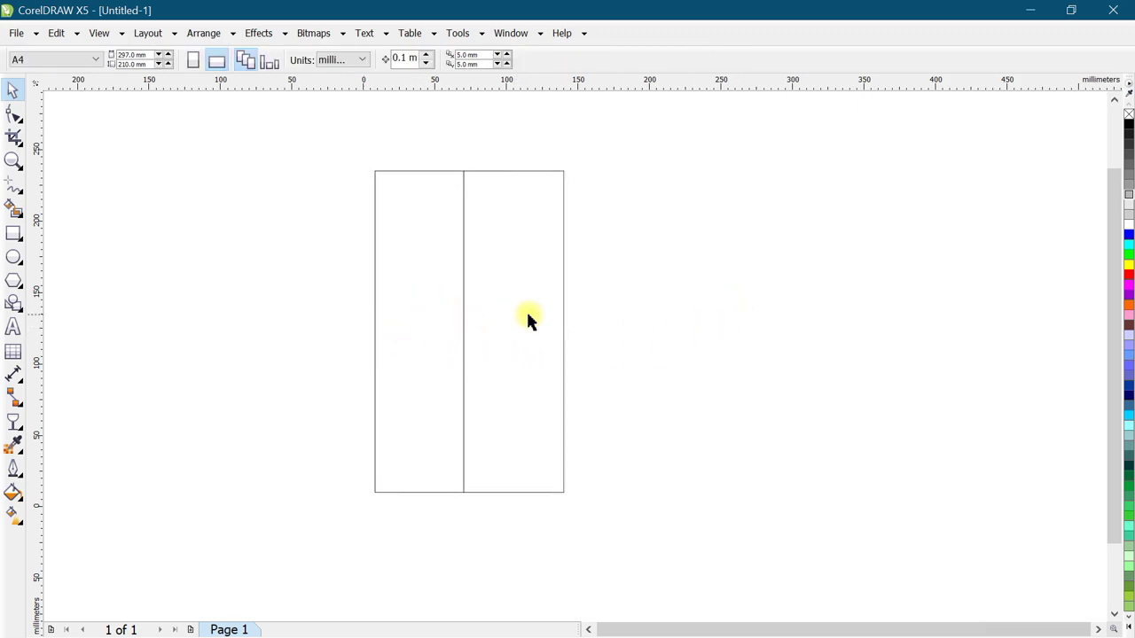
Mirror-copy both panels to the right and flip the copied pair horizontally.
mouse_move(337, 148)
left_mouse_down()
mouse_move(474, 277)
mouse_move(636, 521)
left_mouse_up()
left_click_drag(374, 331, 646, 359)
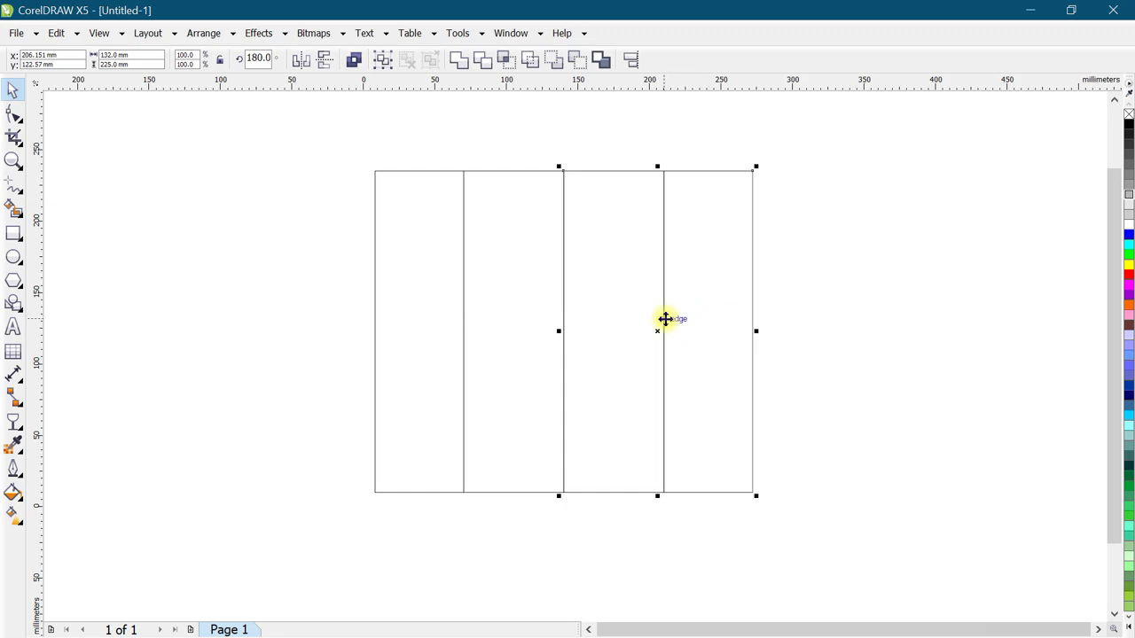
left_click(299, 61)
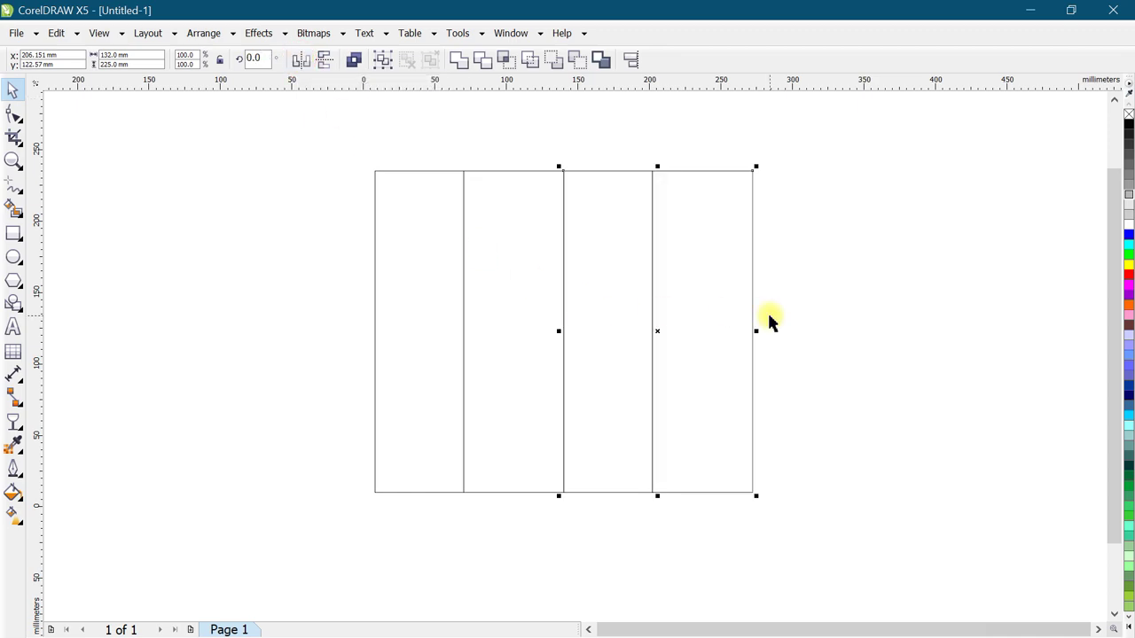
left_click(930, 276)
left_click(436, 266)
left_click(618, 261)
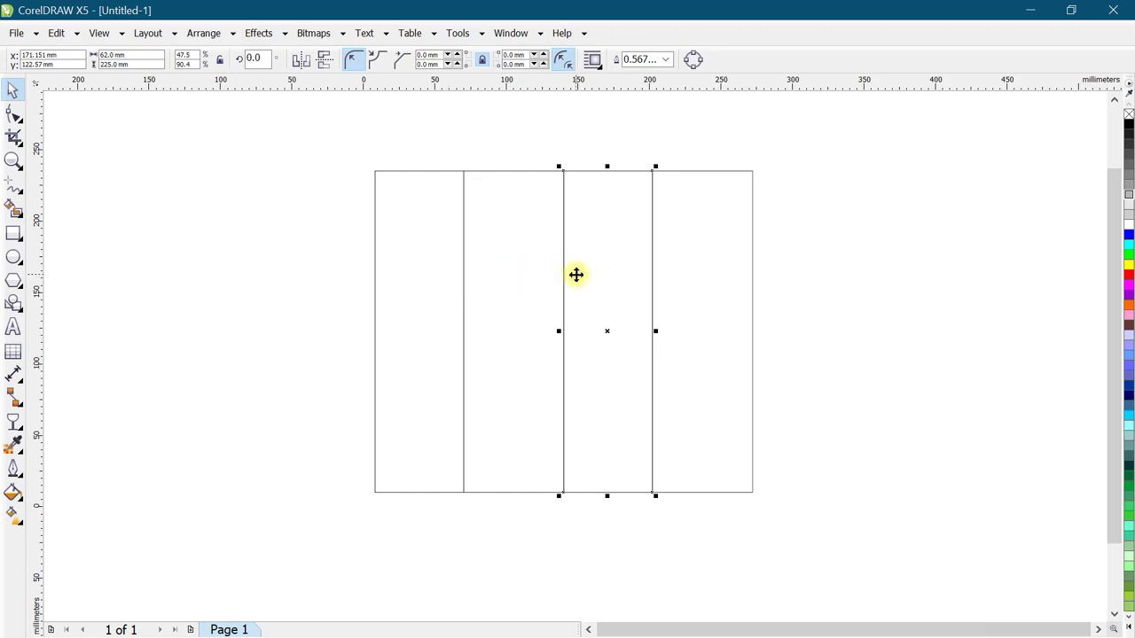
left_click(800, 256)
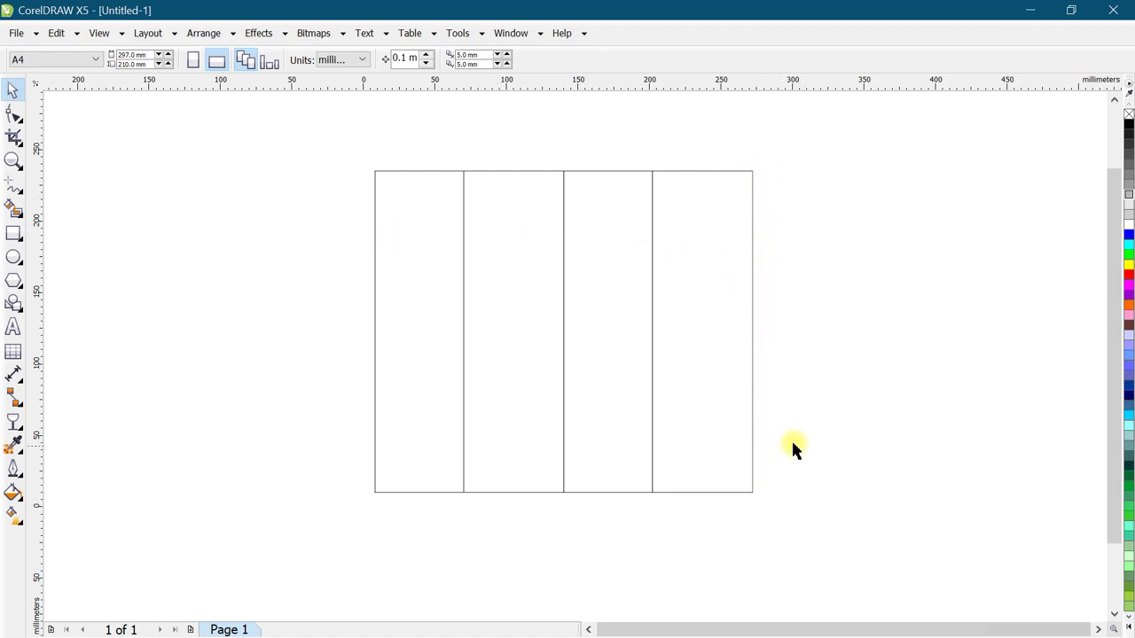
Mirror-copy the rightmost panel beyond its right edge and set its width to 20 mm.
left_click(677, 311)
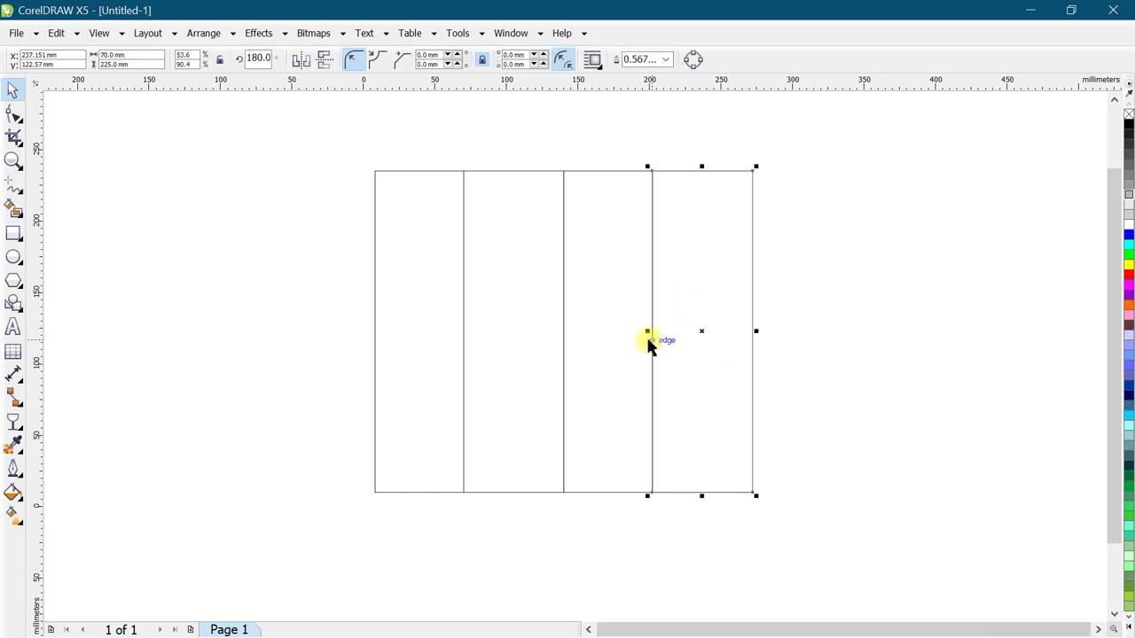
left_click_drag(647, 331, 791, 337)
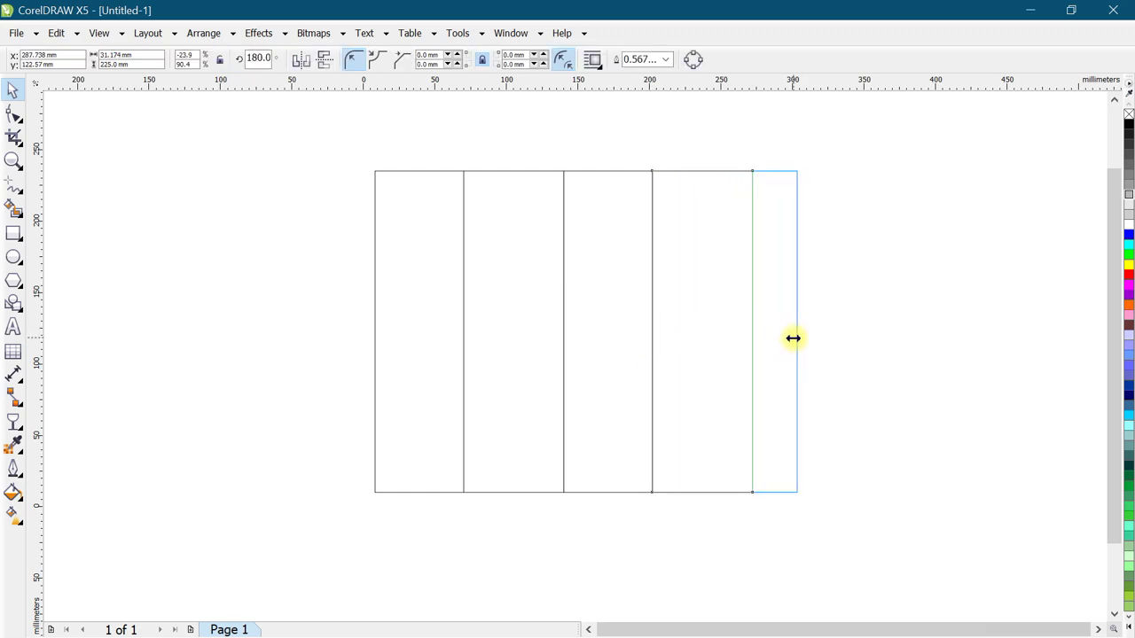
left_click_drag(792, 338, 716, 360)
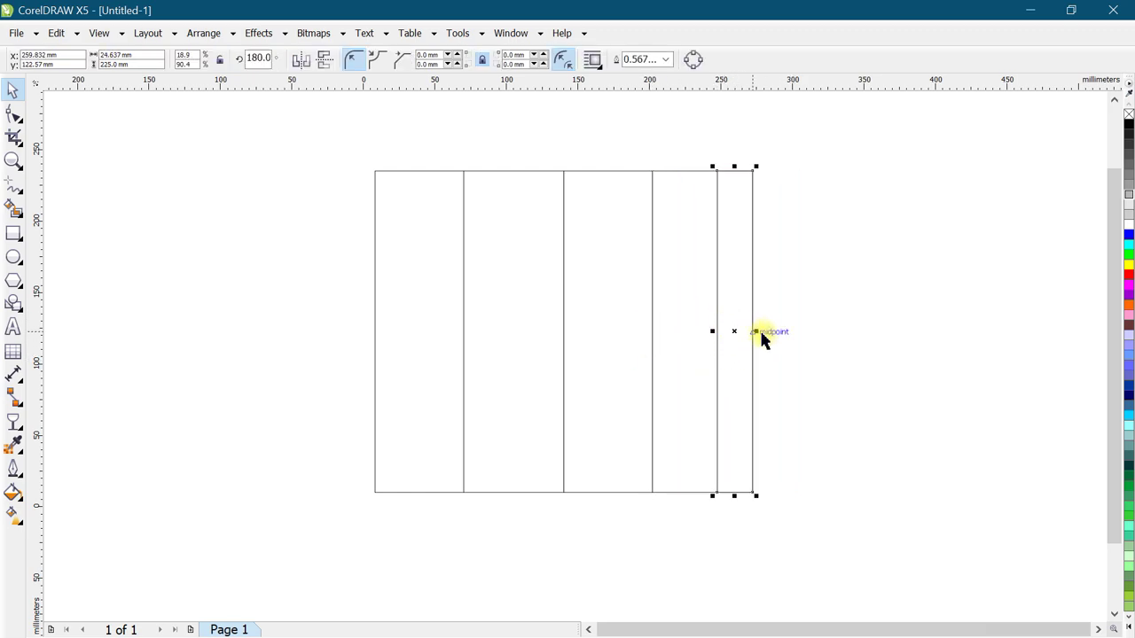
double_click(112, 55)
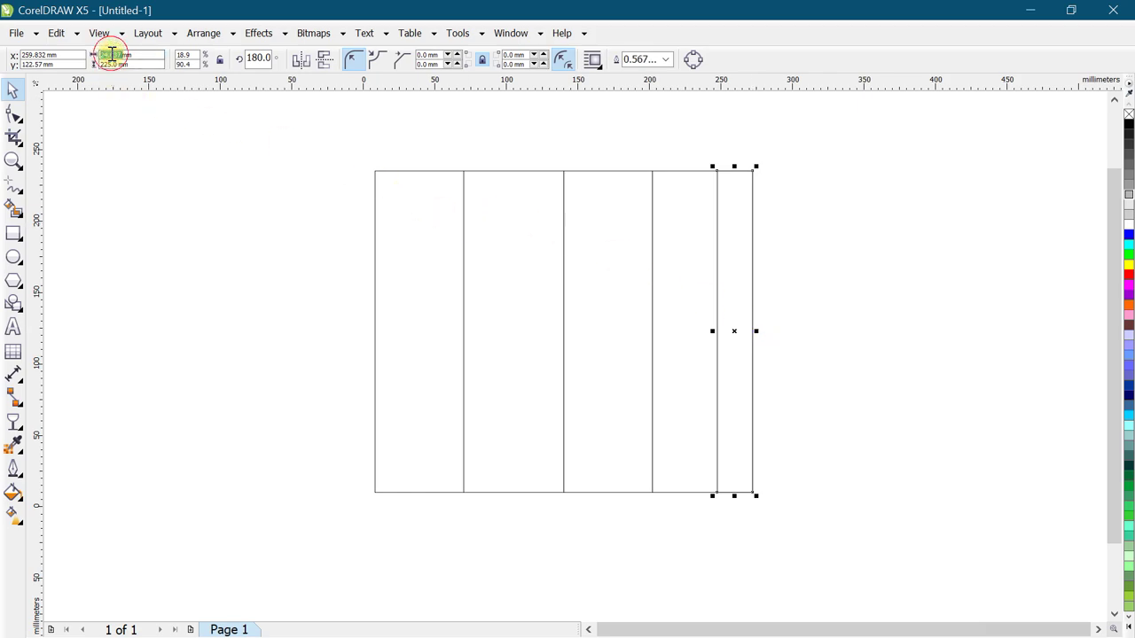
type("20")
key("Return")
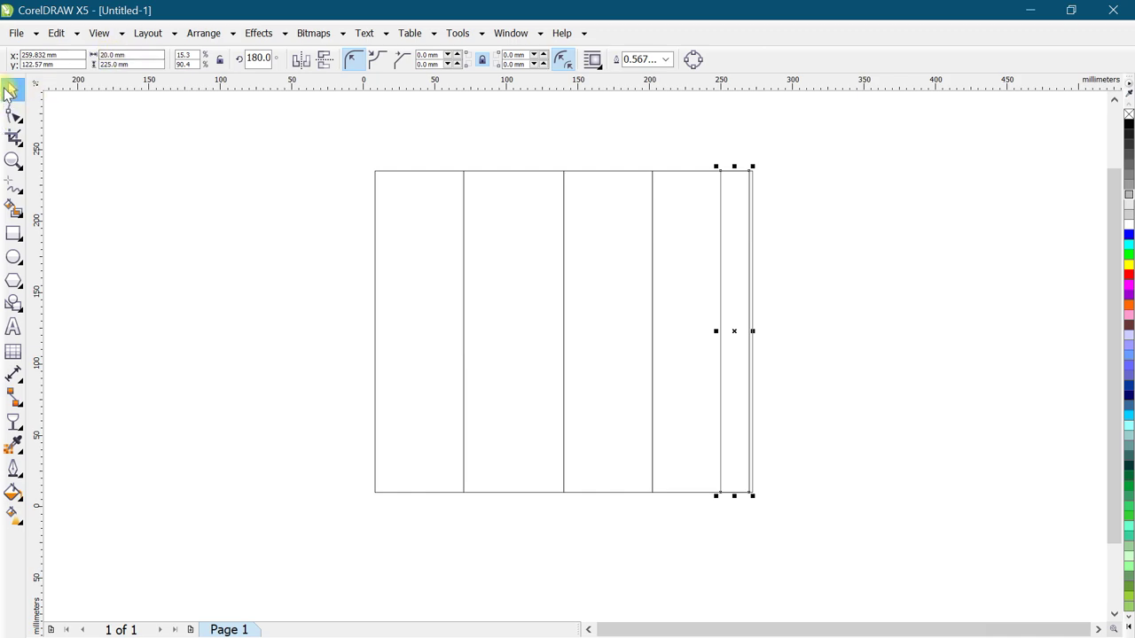
Move the 20 mm strip flush against the last panel's right edge.
left_click(699, 229, "shift")
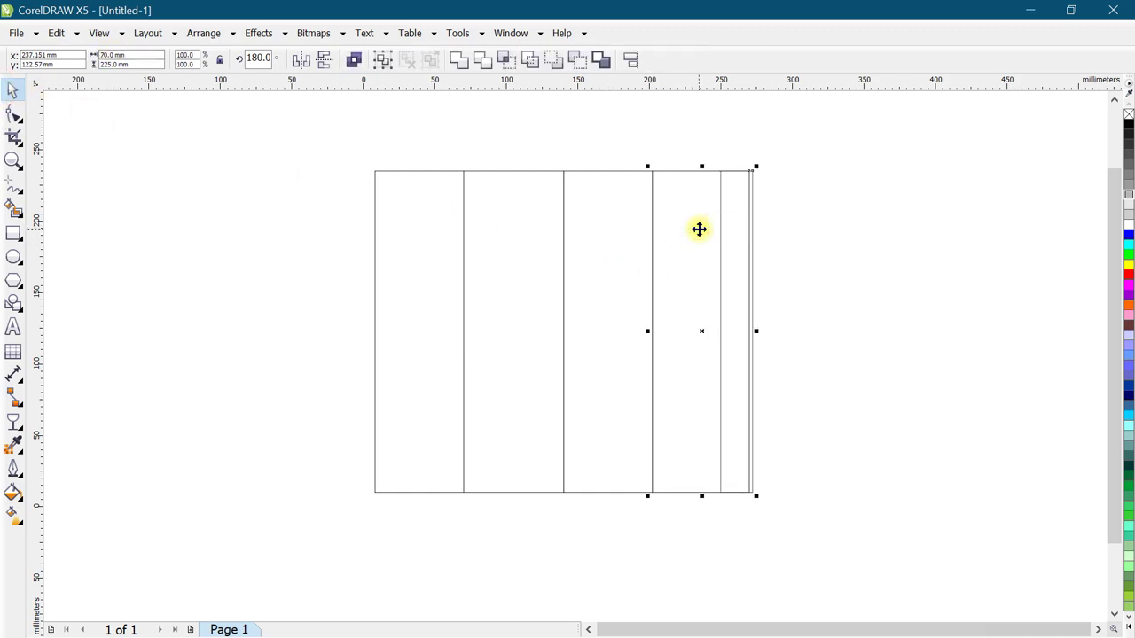
left_click(853, 254)
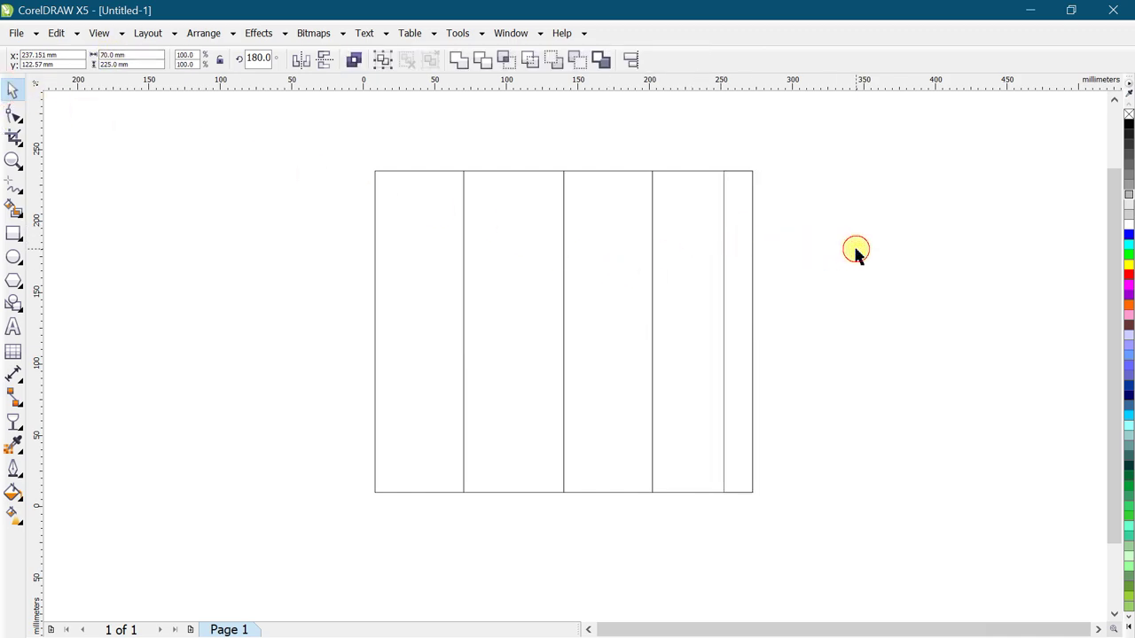
left_click(742, 253)
left_click_drag(717, 331, 786, 337)
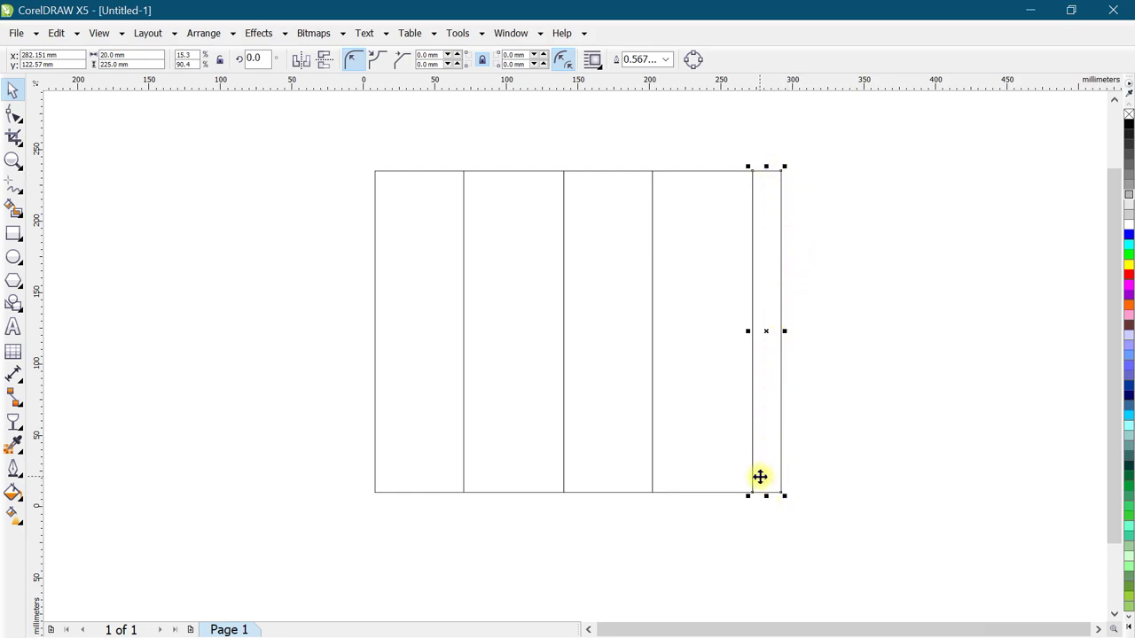
Convert the 20 mm strip to curves and select its two outer-edge nodes.
key("ctrl+q")
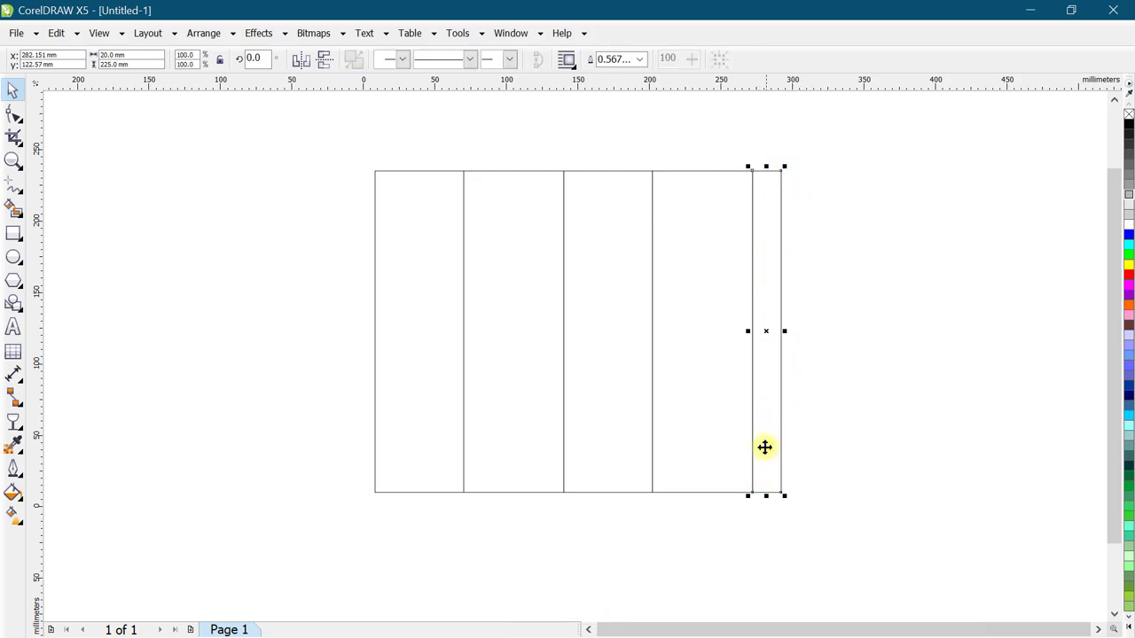
left_click(13, 114)
left_click_drag(766, 148, 801, 305)
key("space")
key("space")
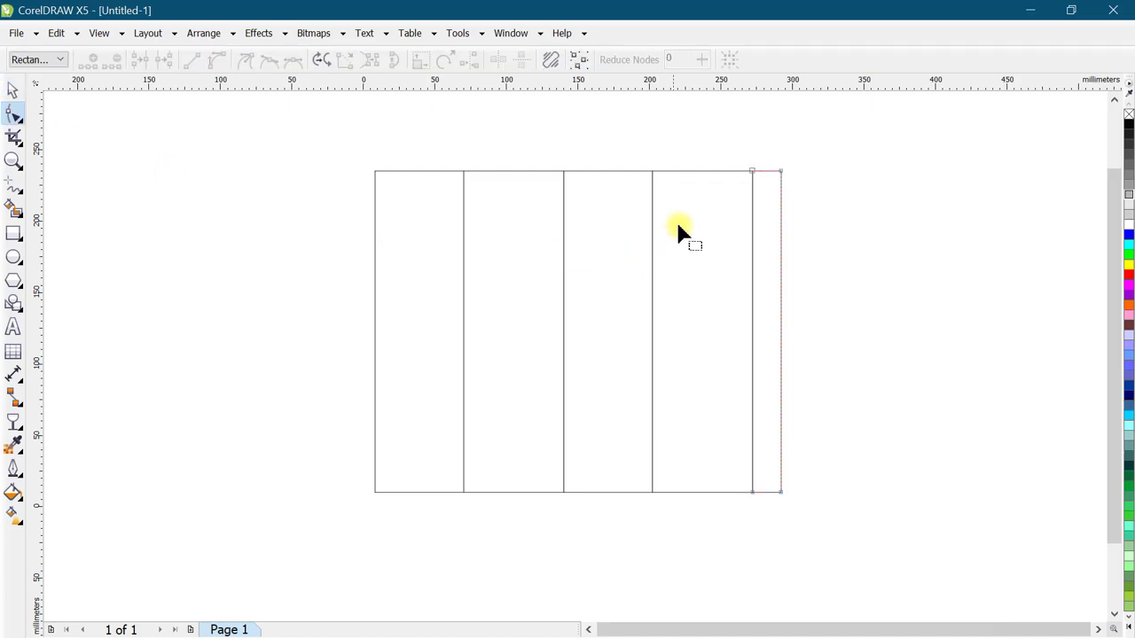
mouse_move(767, 152)
left_mouse_down()
mouse_move(817, 400)
mouse_move(813, 499)
left_mouse_up()
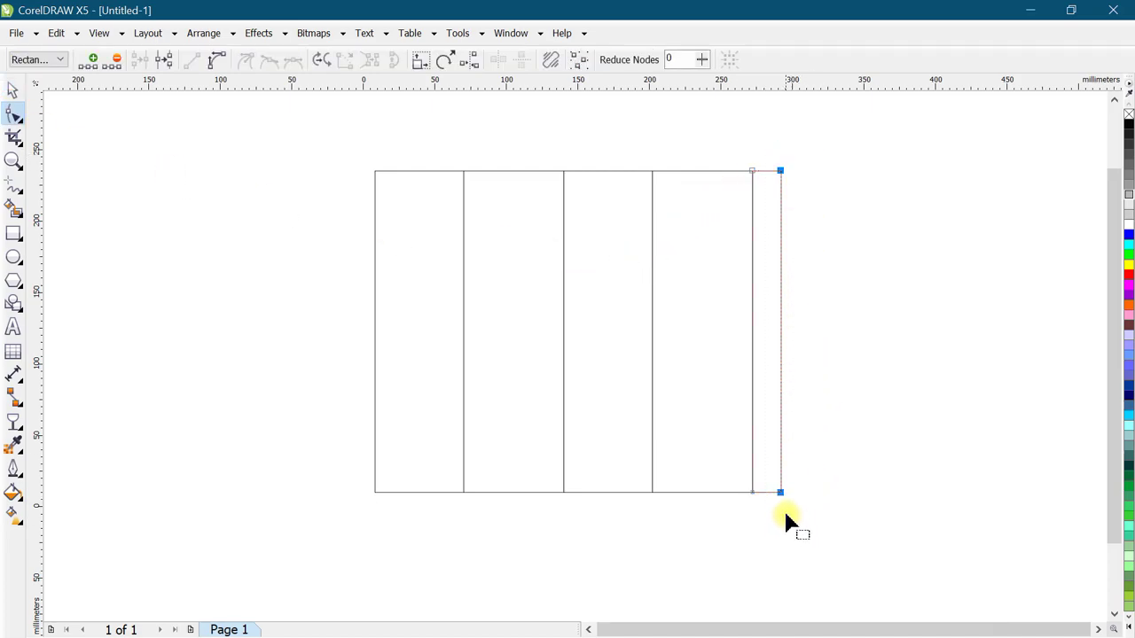
Scale the outer-edge nodes inward so the flap's outer edge is shorter.
left_click(421, 62)
left_click_drag(767, 496, 766, 473)
left_click(12, 90)
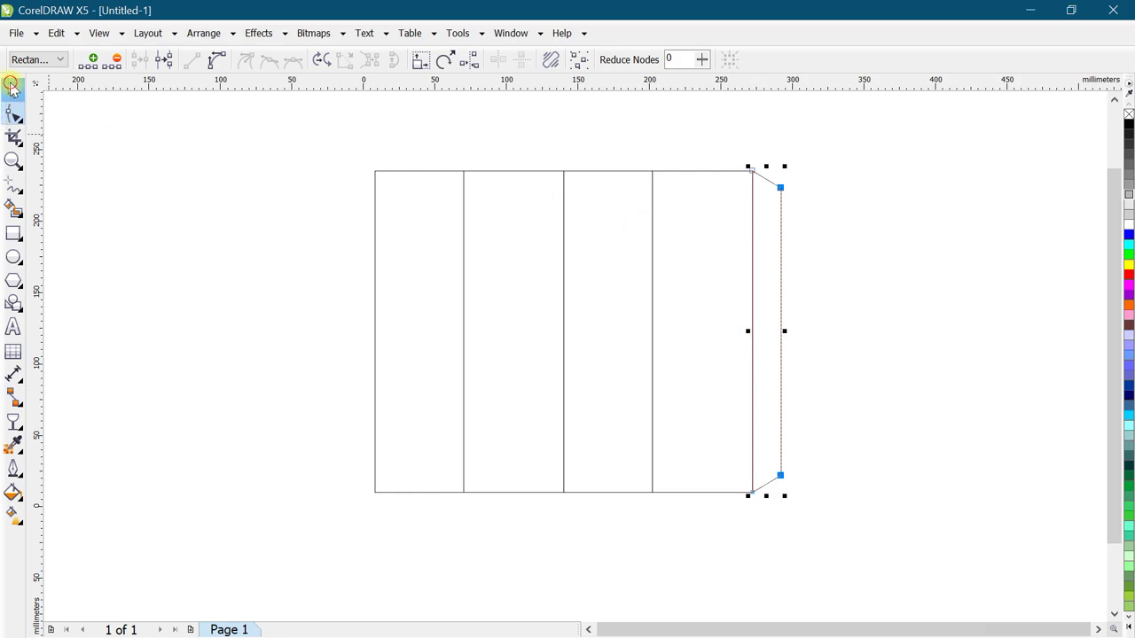
left_click(225, 220)
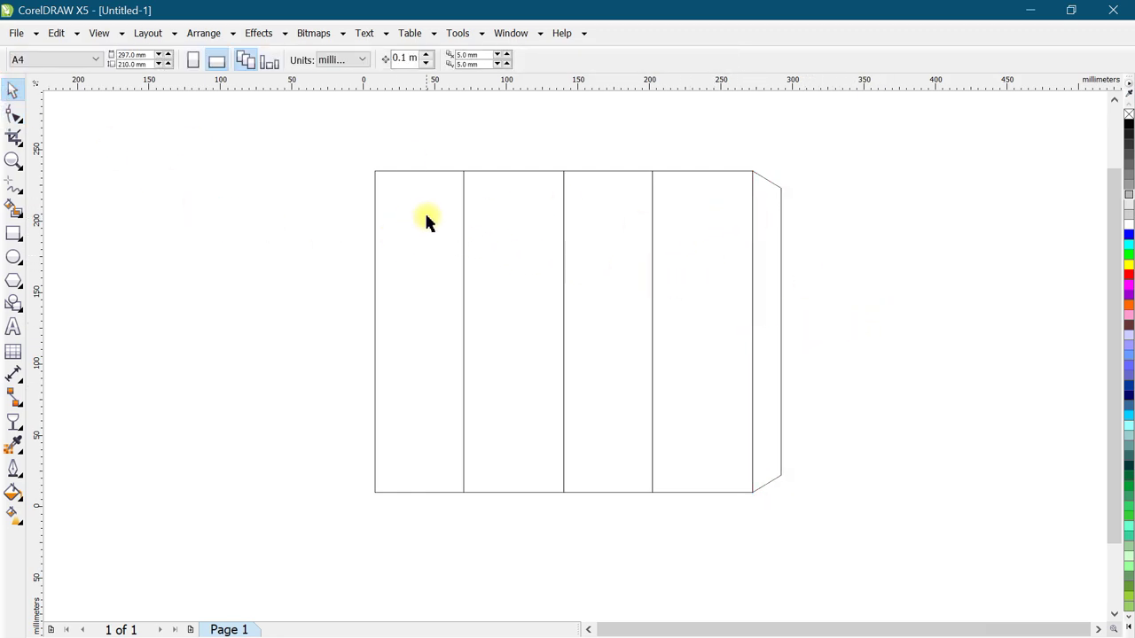
left_click(1113, 99)
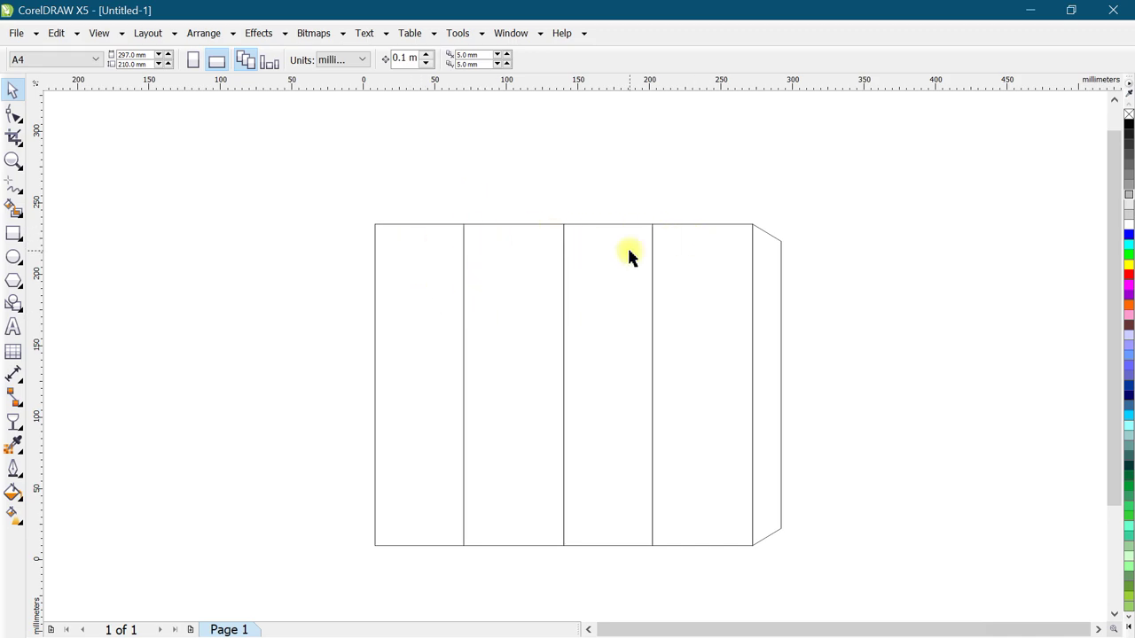
Stretch a tab rectangle up from the first panel and zoom in on it.
left_click(401, 279)
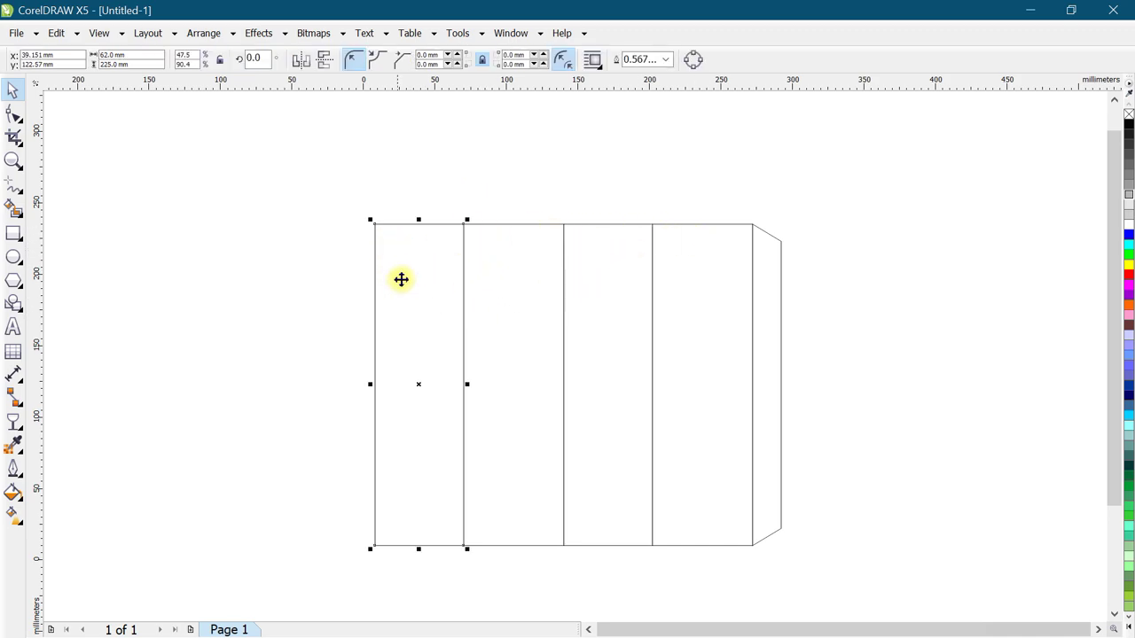
left_click_drag(419, 548, 418, 156)
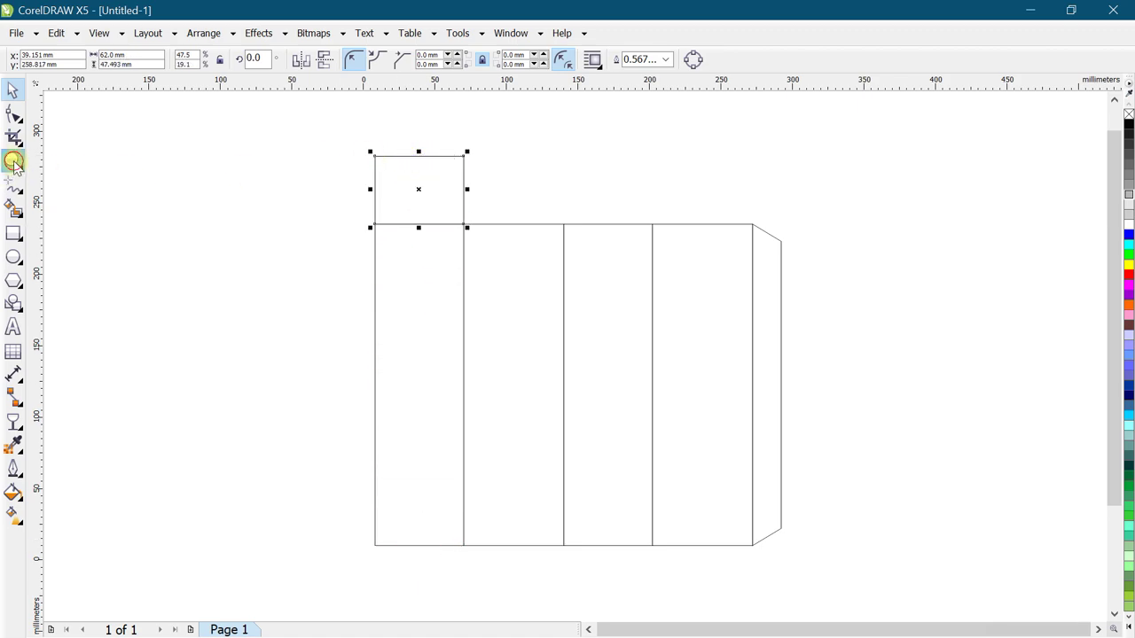
left_click(13, 161)
left_click_drag(342, 139, 666, 271)
left_click(13, 89)
left_click(317, 251)
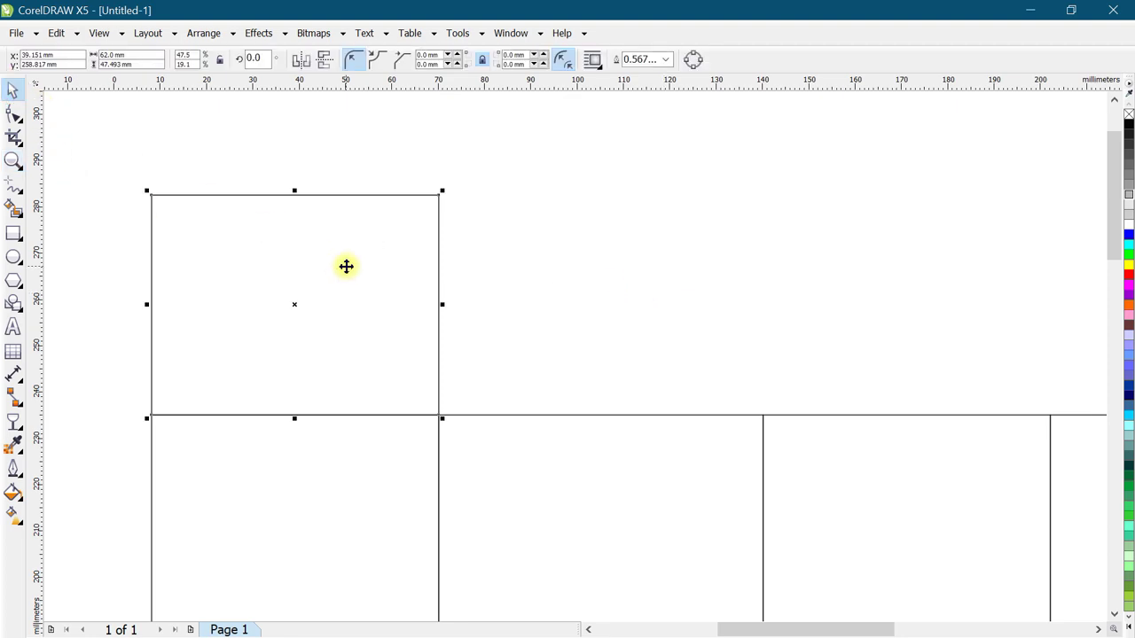
Set the tab to 30 mm tall, top-align it with the panel, and flip it above.
left_click(111, 64)
type("30")
key("Return")
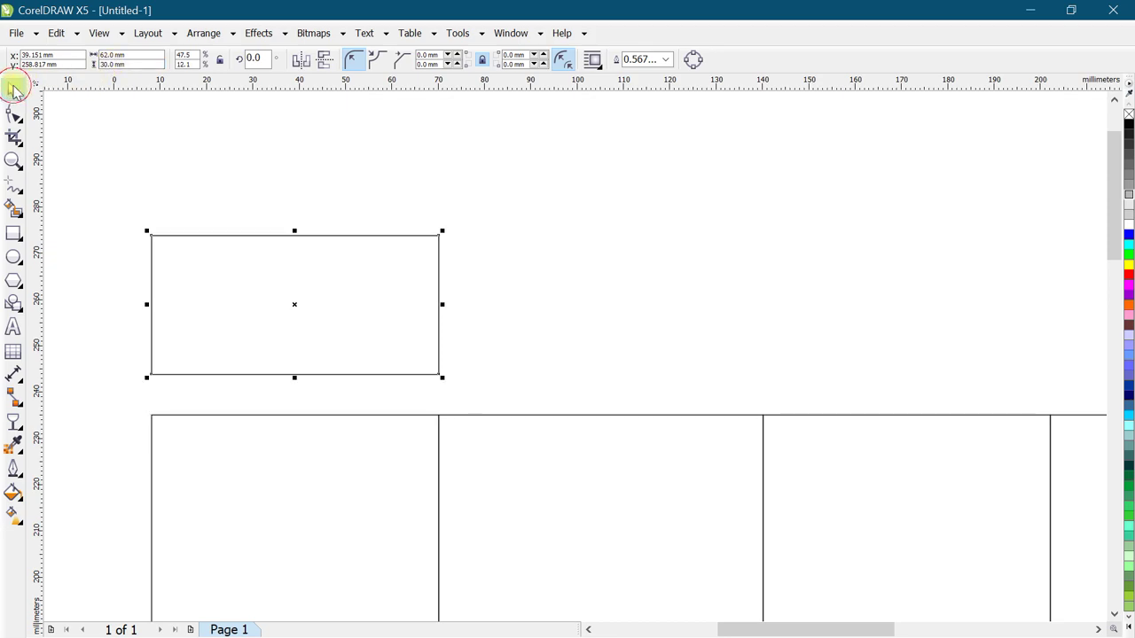
left_click(267, 449)
left_click(268, 449)
key("t")
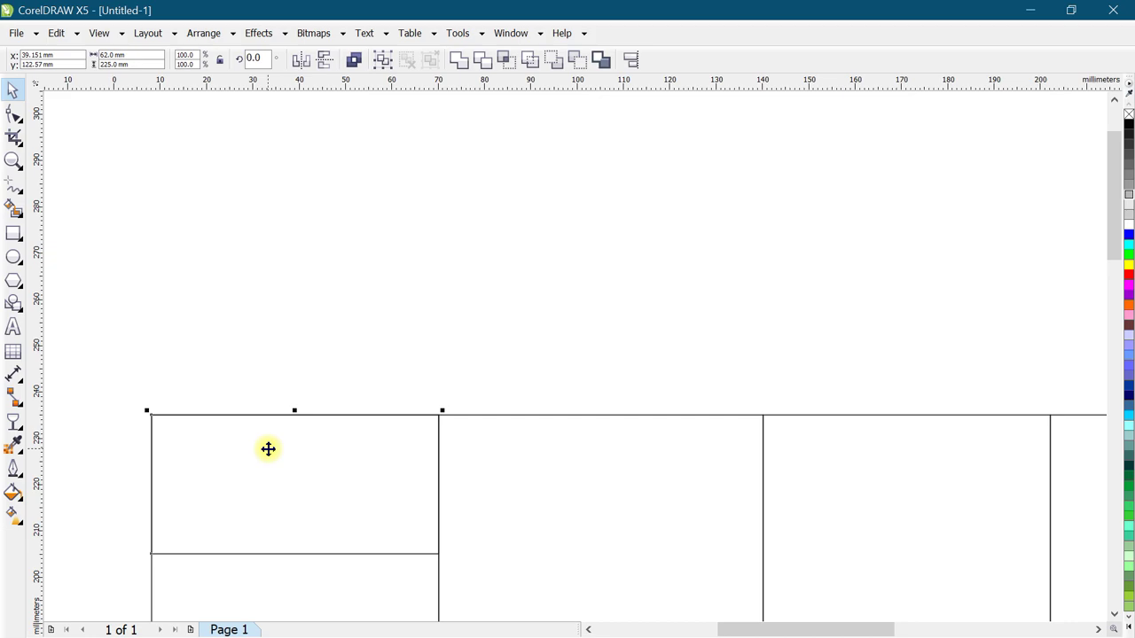
left_click(266, 301)
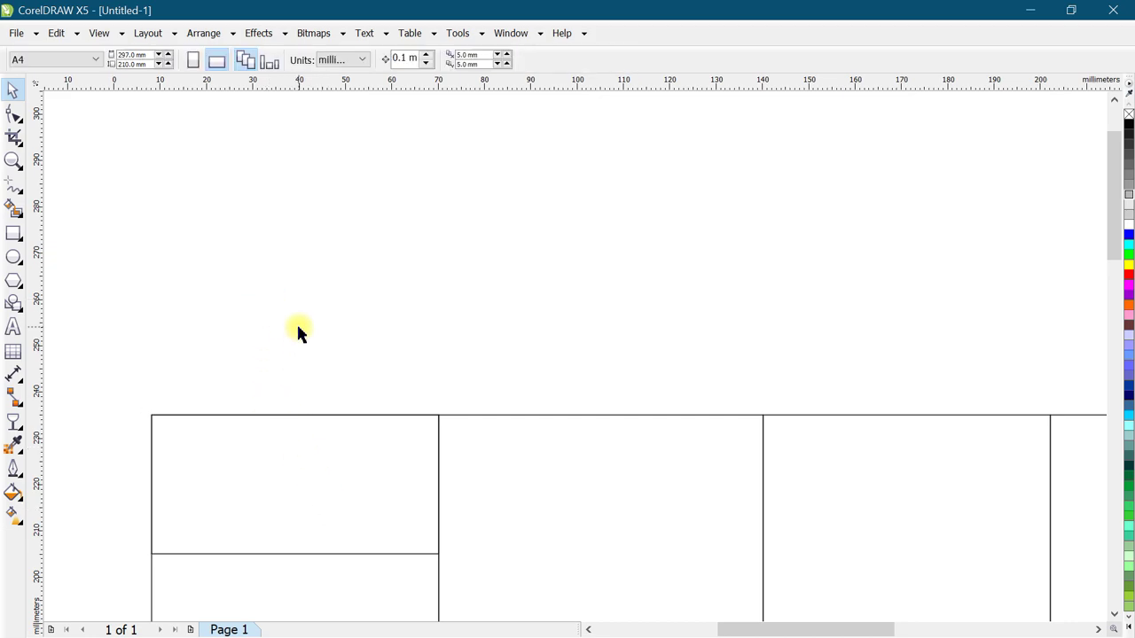
left_click(286, 479)
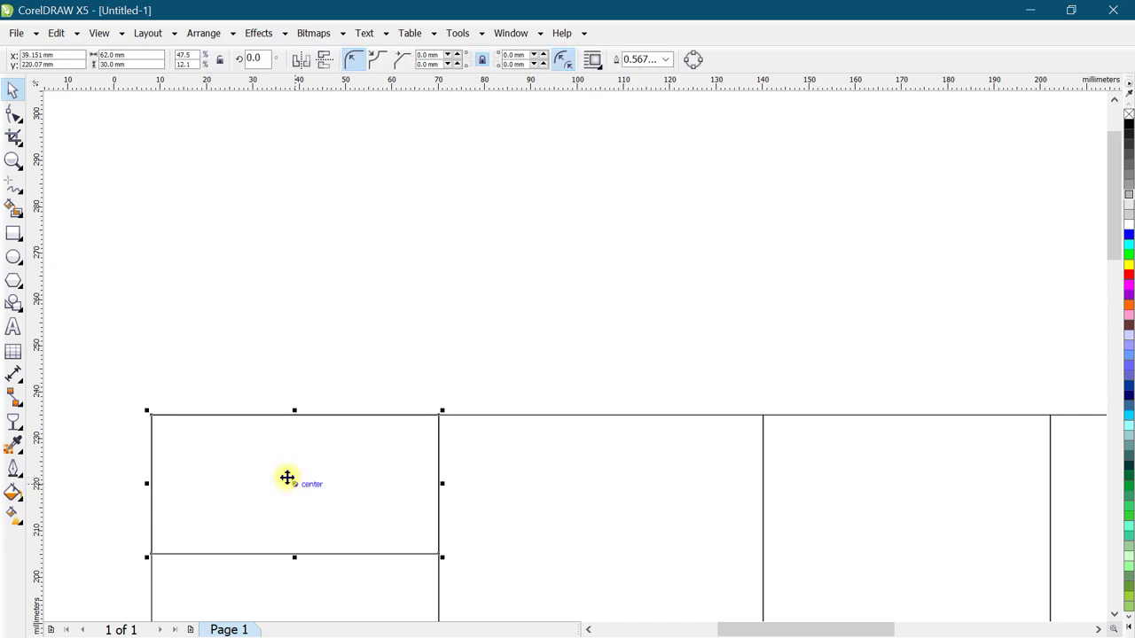
left_click_drag(297, 557, 311, 393)
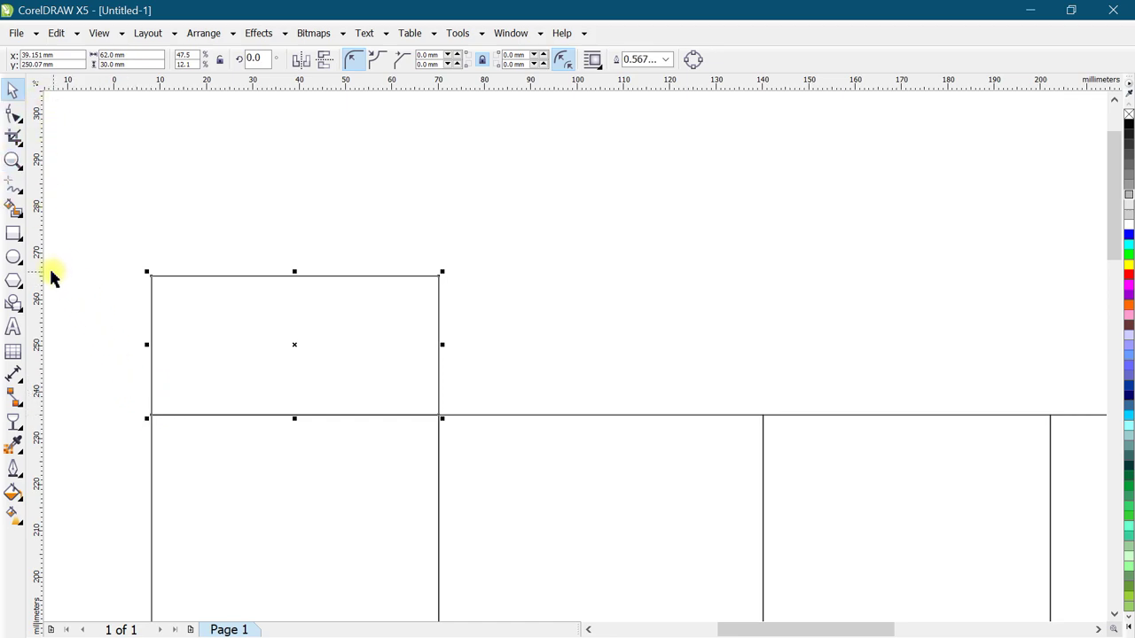
Move the ruler zero point to the tab's bottom-left corner.
left_click_drag(34, 86, 101, 128)
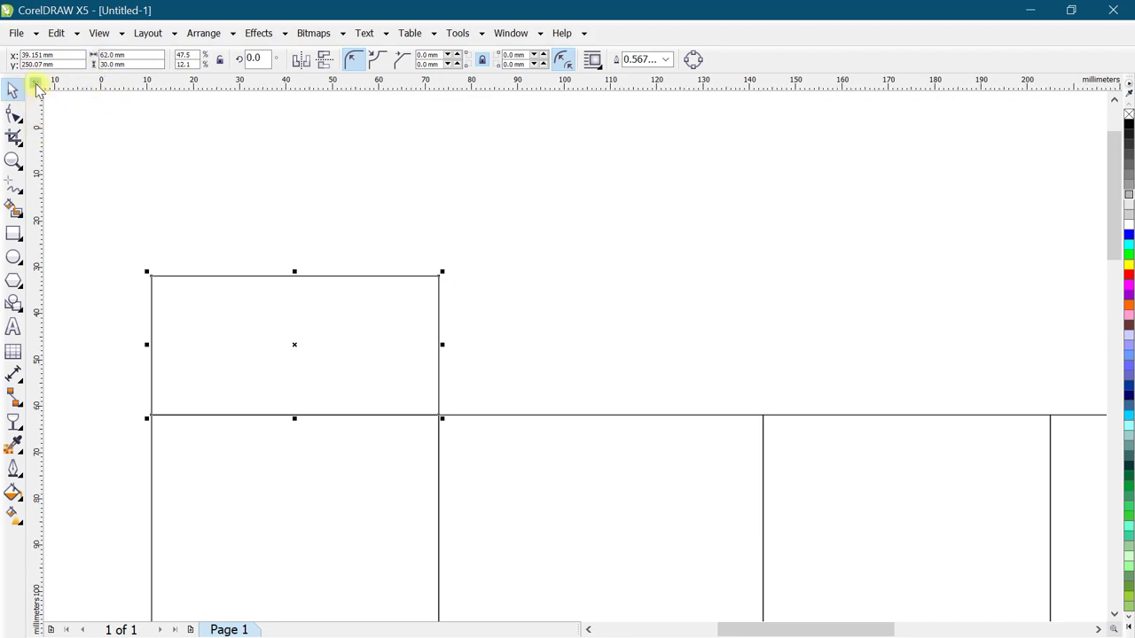
left_click_drag(32, 84, 152, 416)
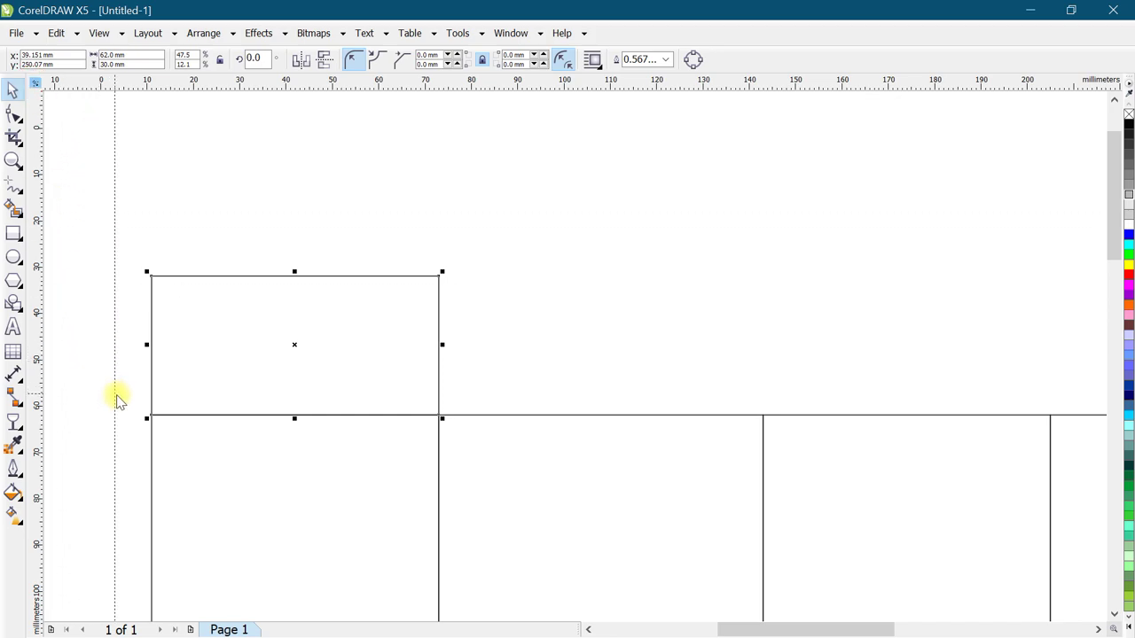
left_click_drag(153, 416, 151, 415)
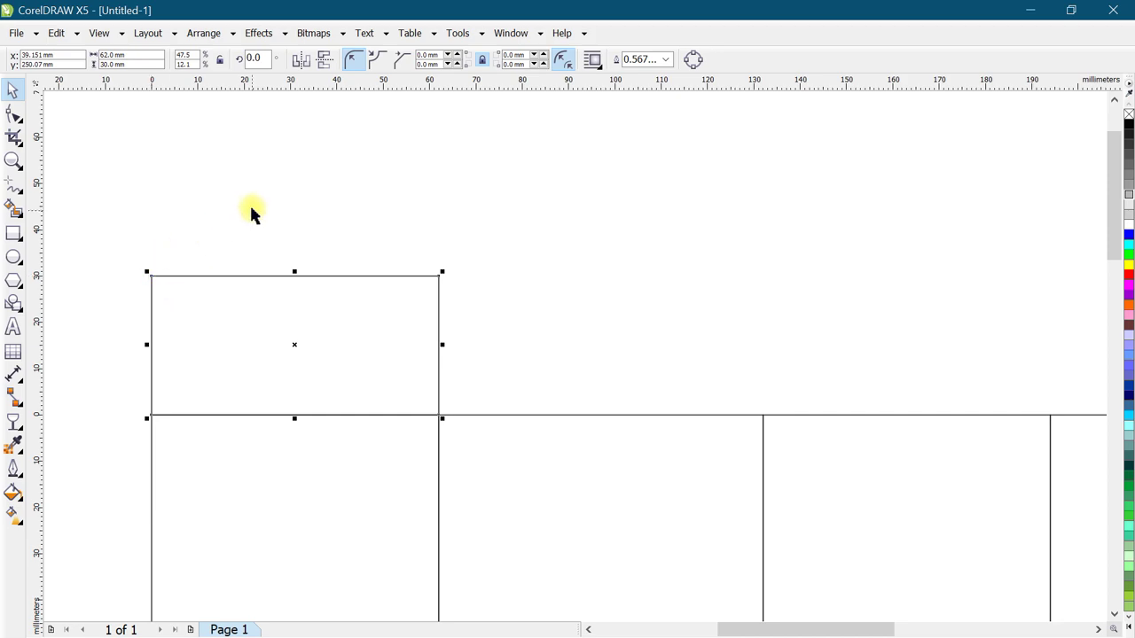
left_click(98, 32)
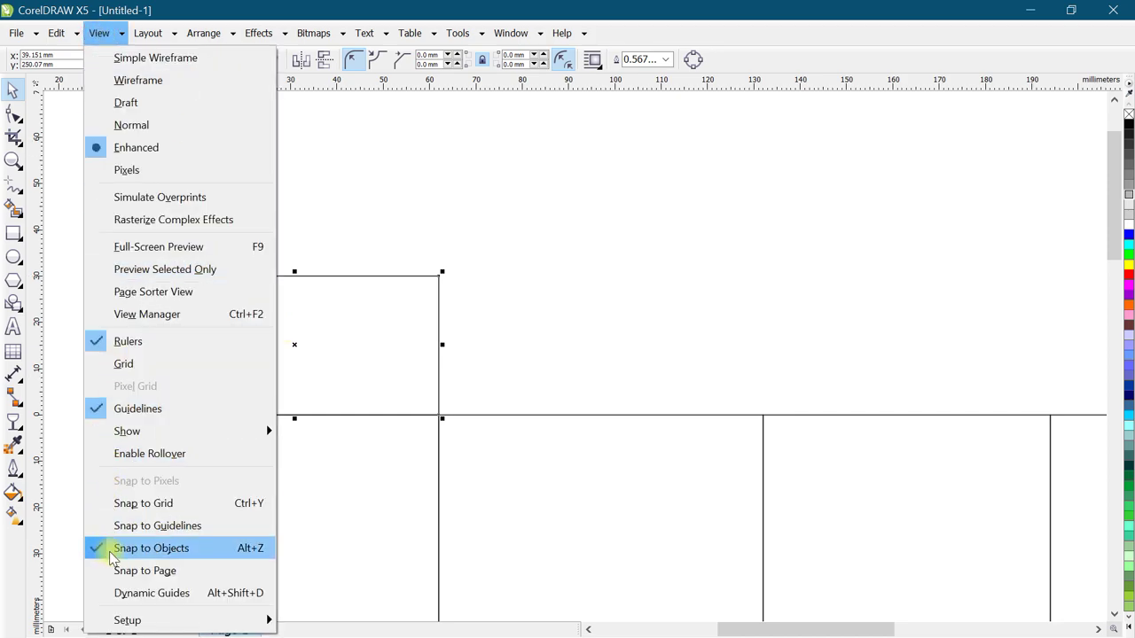
left_click(626, 242)
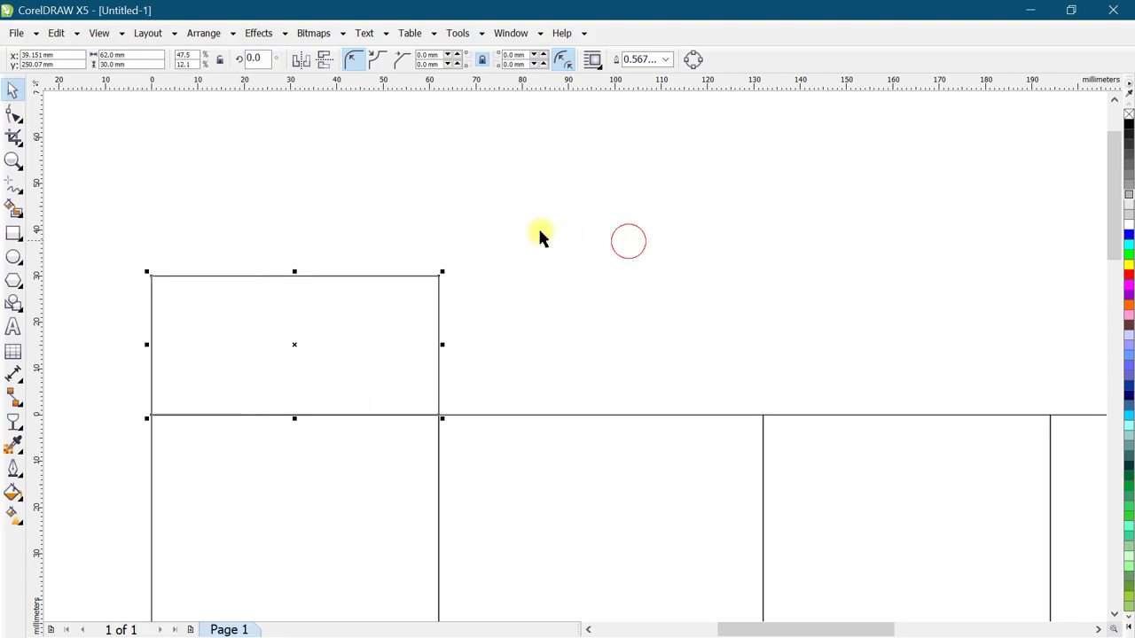
Add a horizontal guideline at Y 7 mm across the tab.
left_click_drag(203, 89, 198, 355)
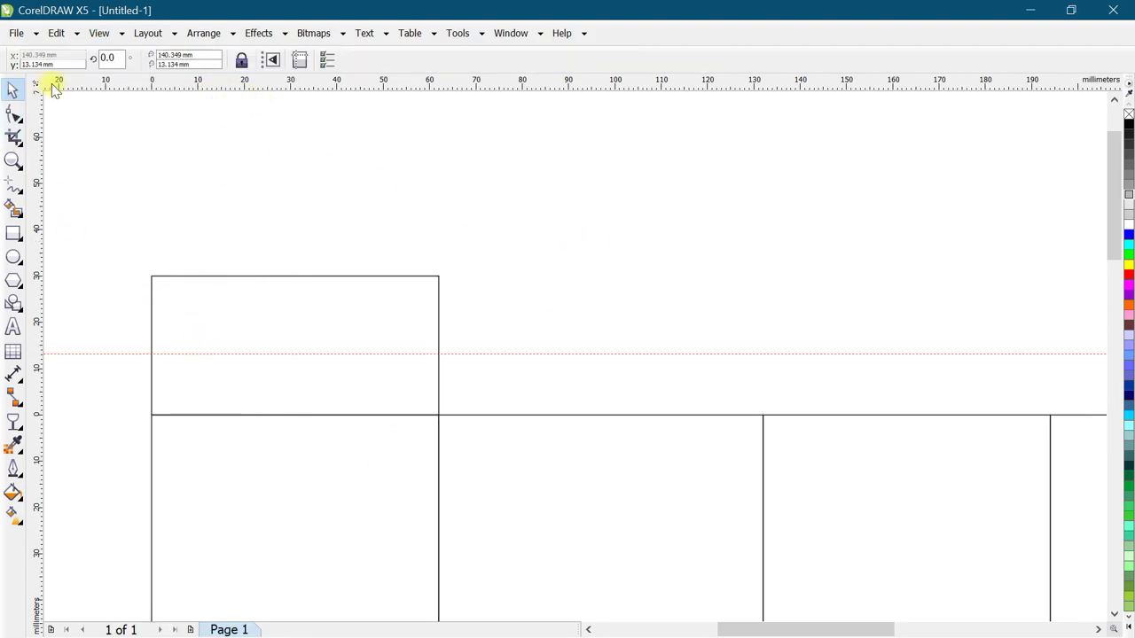
left_click(33, 65)
type("7")
key("Return")
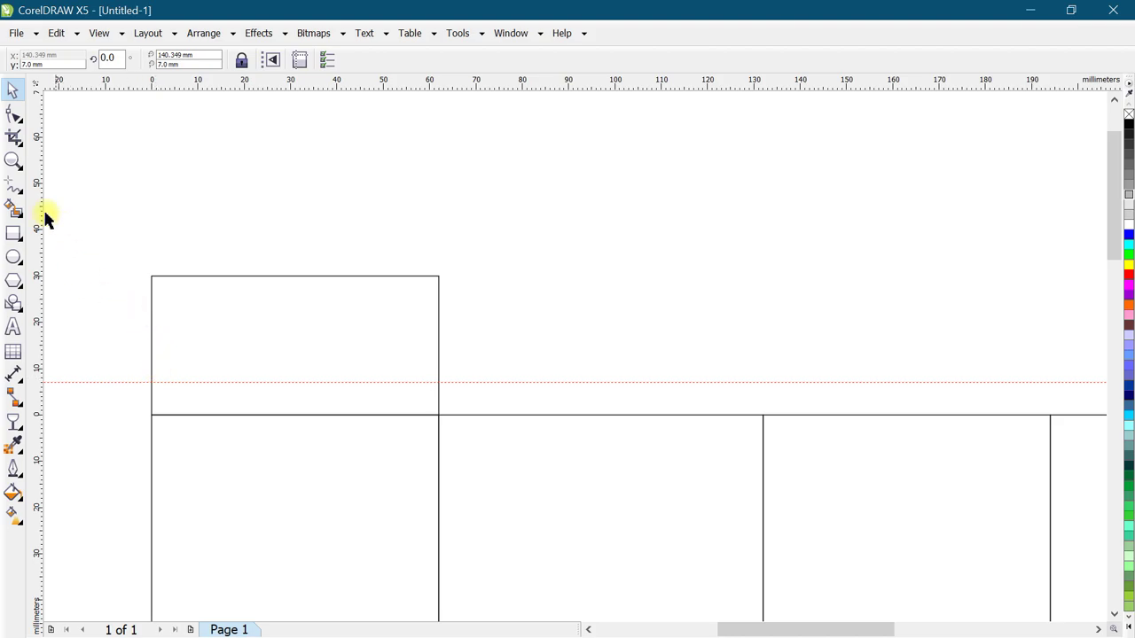
left_click(12, 115)
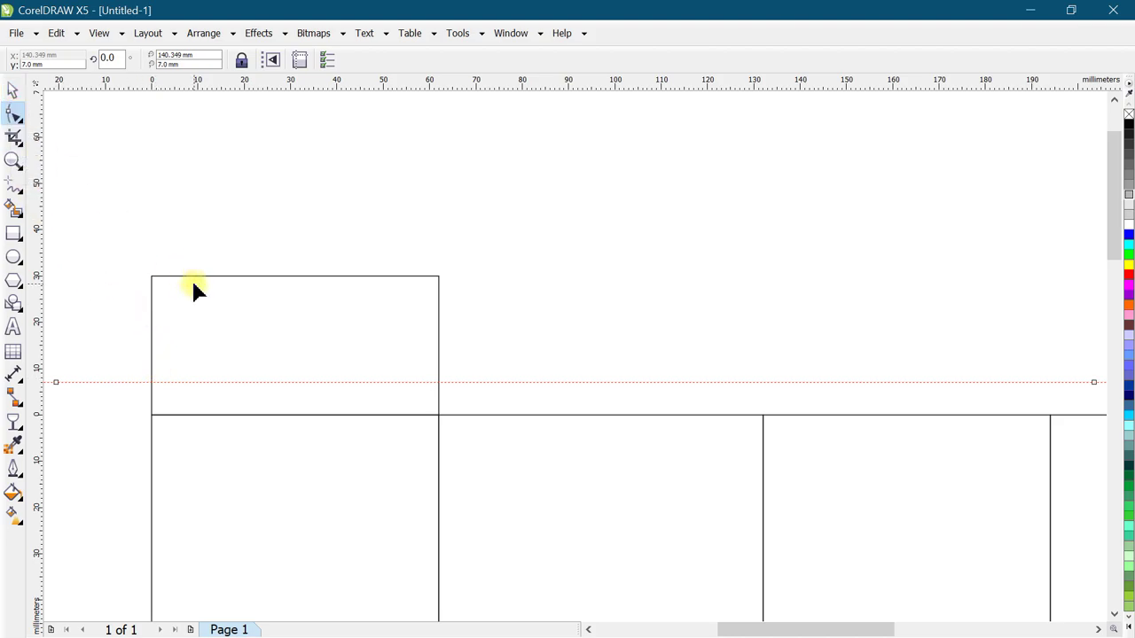
Convert the tab to curves, add a left-edge node, and snap it onto the 7 mm guideline.
left_click(194, 285)
key("ctrl+q")
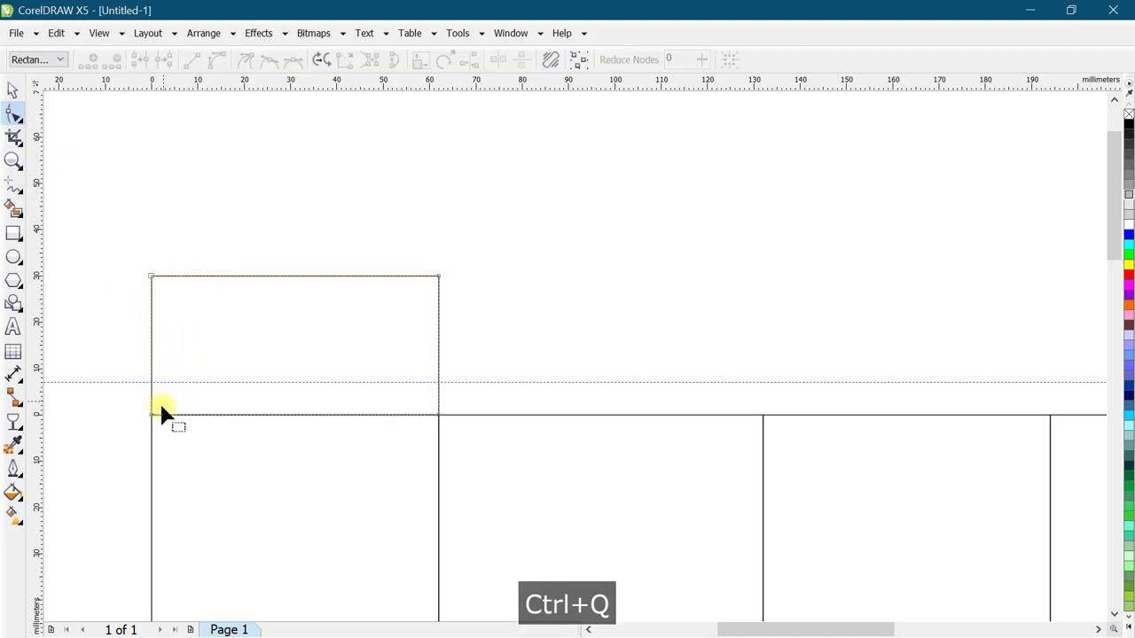
left_click(150, 398)
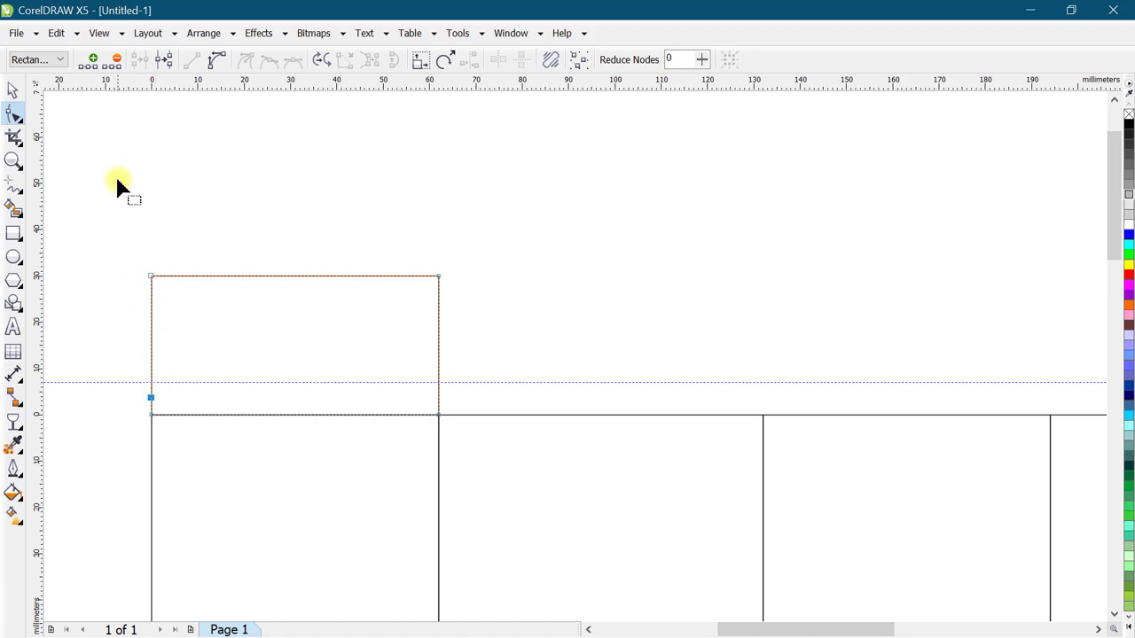
left_click(102, 35)
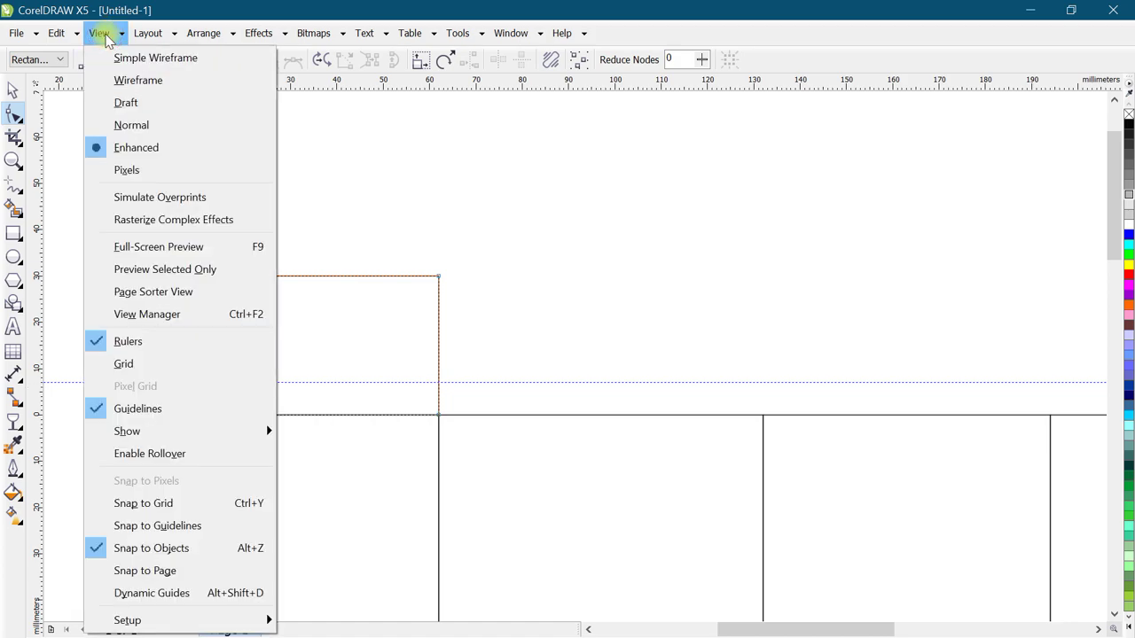
left_click(188, 527)
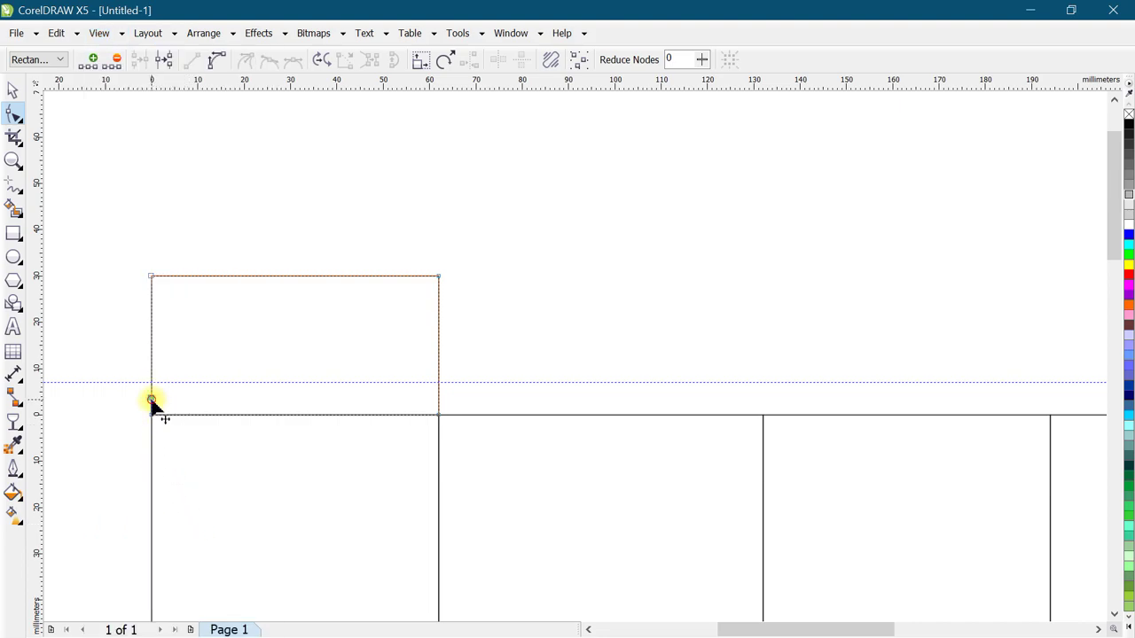
left_click_drag(151, 400, 150, 388)
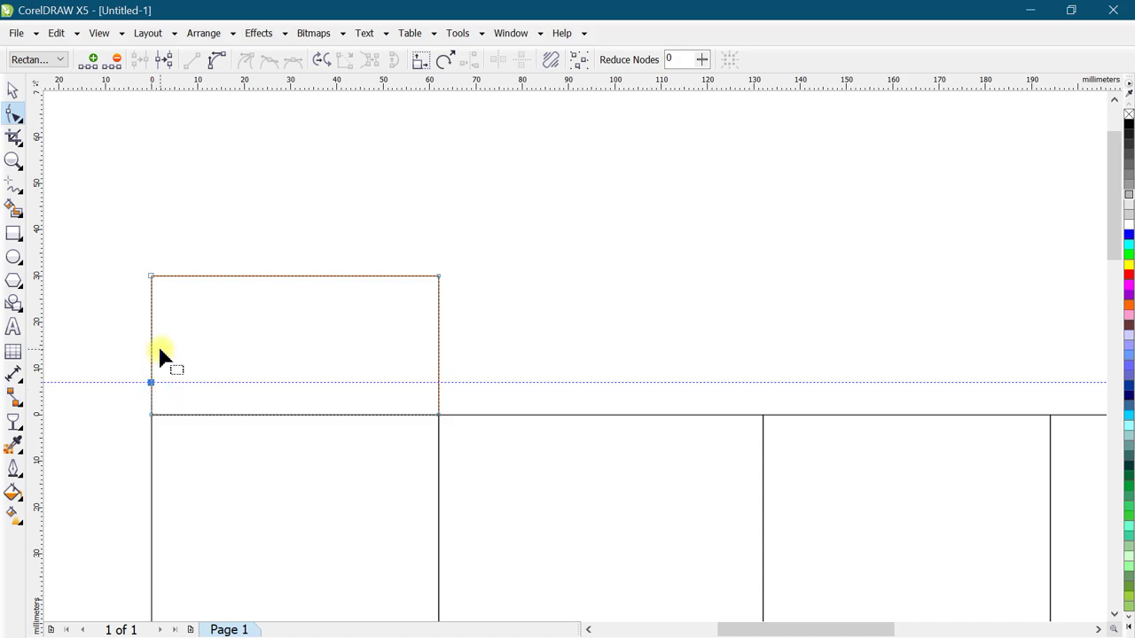
Slide the top-left corner right to form a slanted edge and bend it at a new point.
left_click_drag(151, 279, 213, 279)
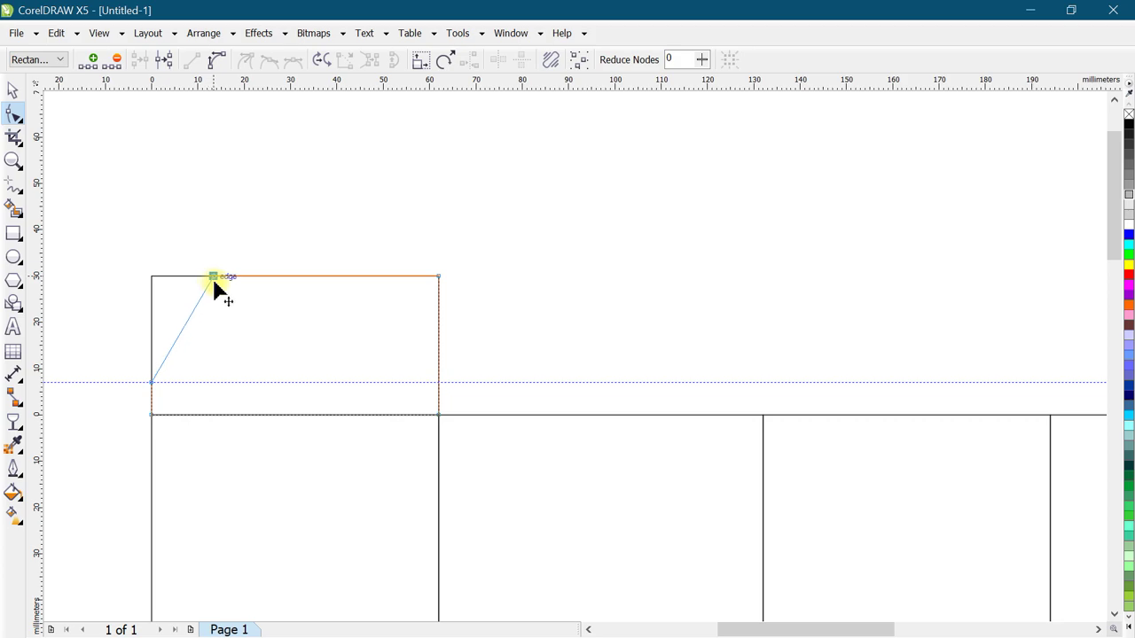
left_click_drag(214, 282, 216, 278)
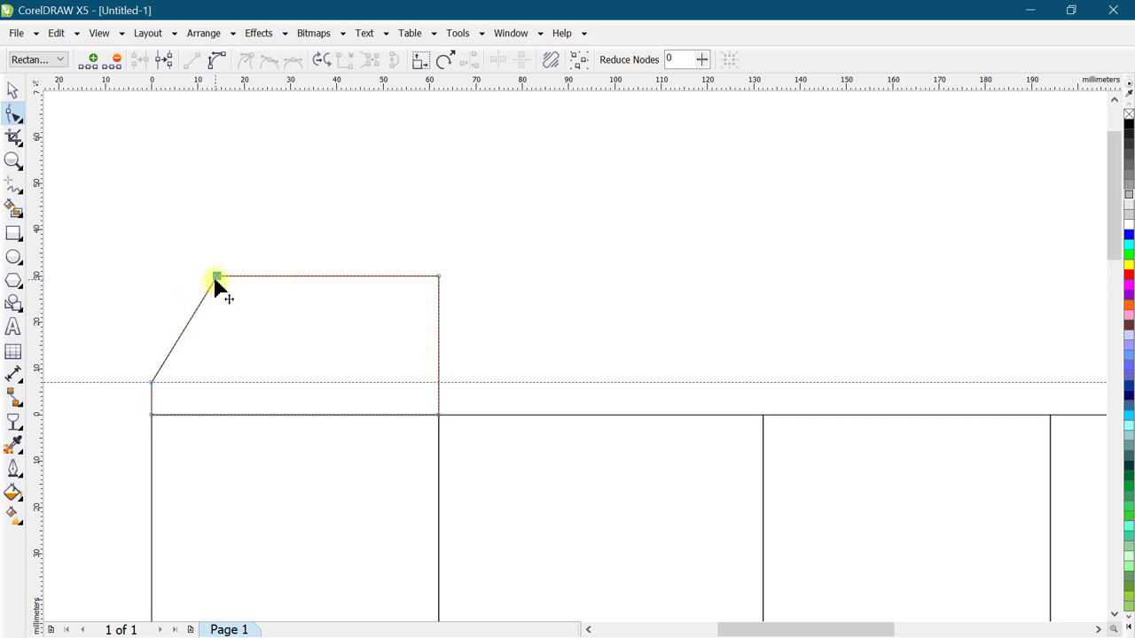
left_click_drag(216, 280, 226, 278)
left_click_drag(178, 342, 178, 363)
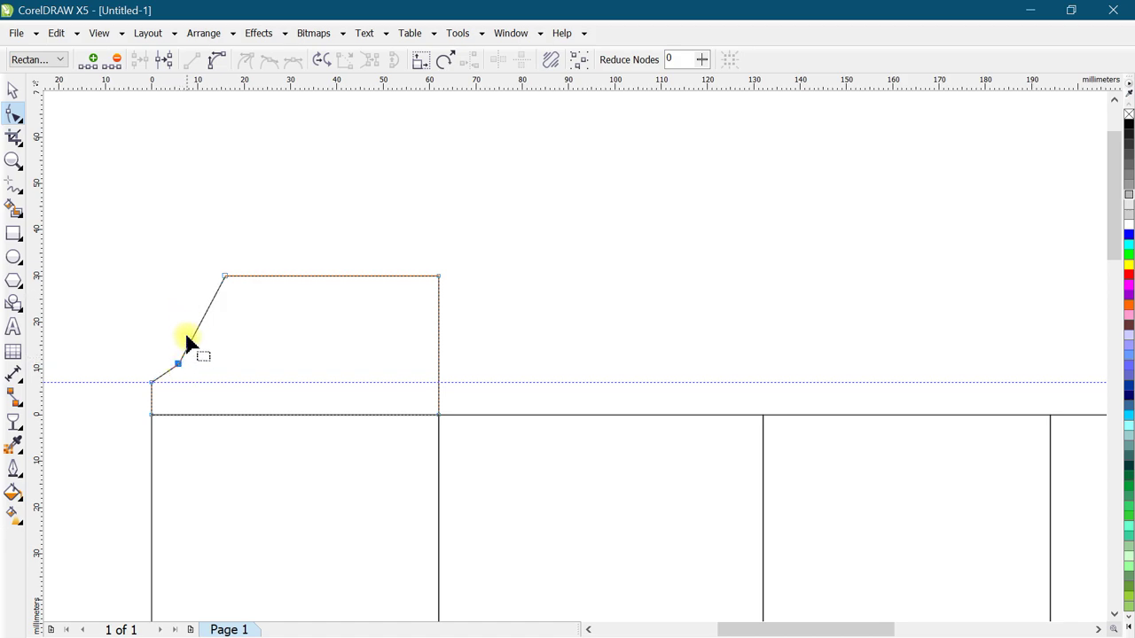
left_click_drag(239, 390, 240, 391)
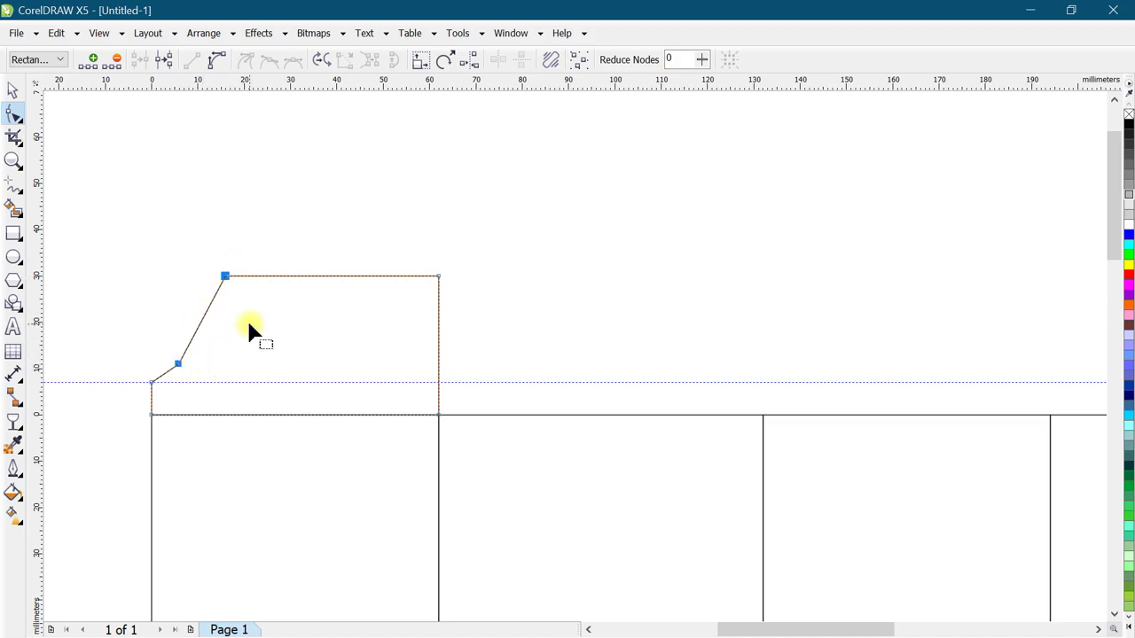
left_click(514, 33)
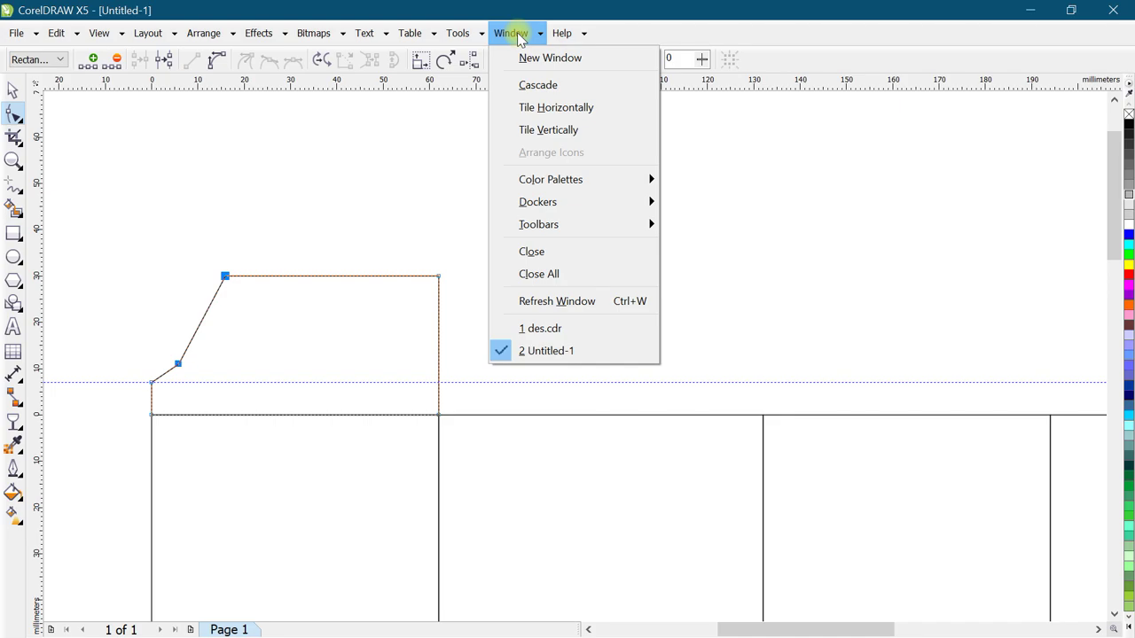
mouse_move(537, 202)
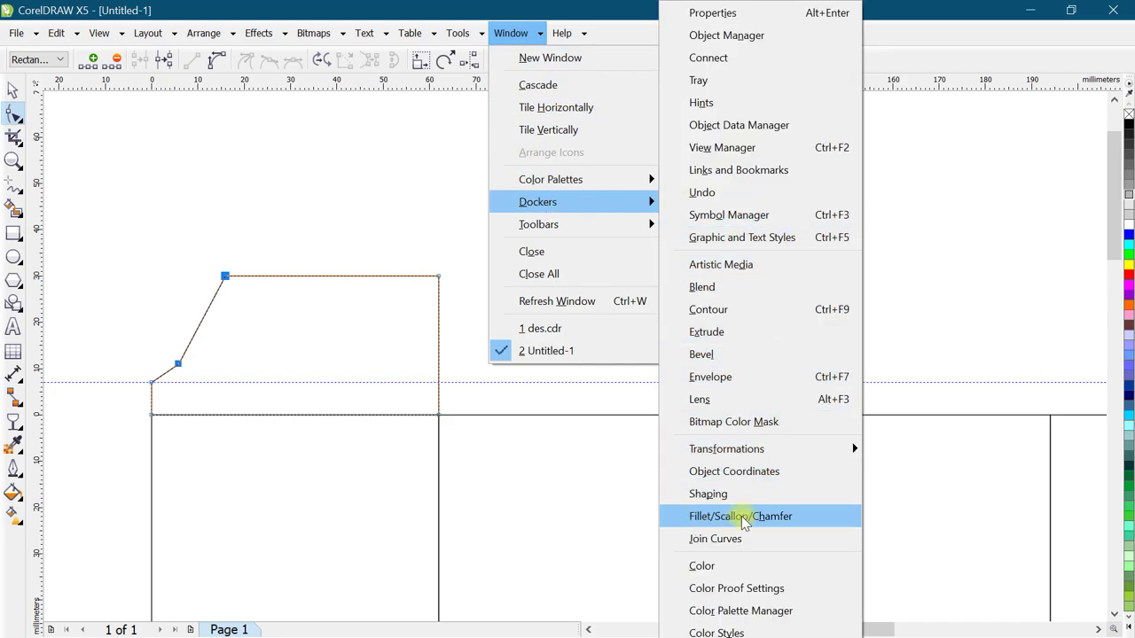
Apply a 5 mm fillet to both bends of the slanted edge via the Fillet/Scallop/Chamfer docker.
left_click(751, 522)
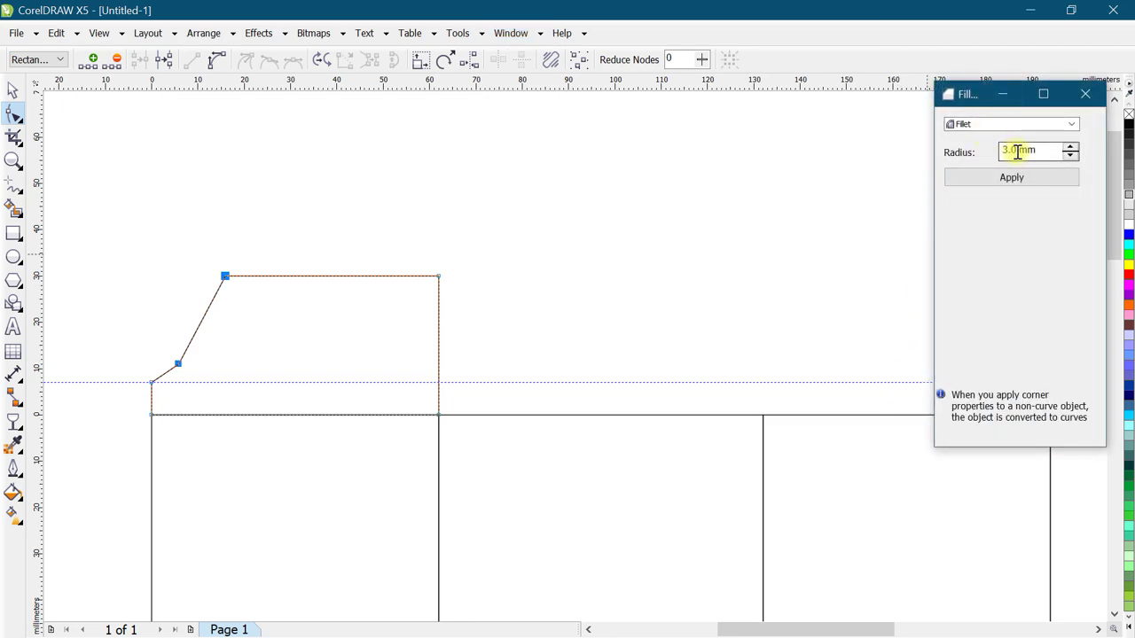
left_click(1071, 148)
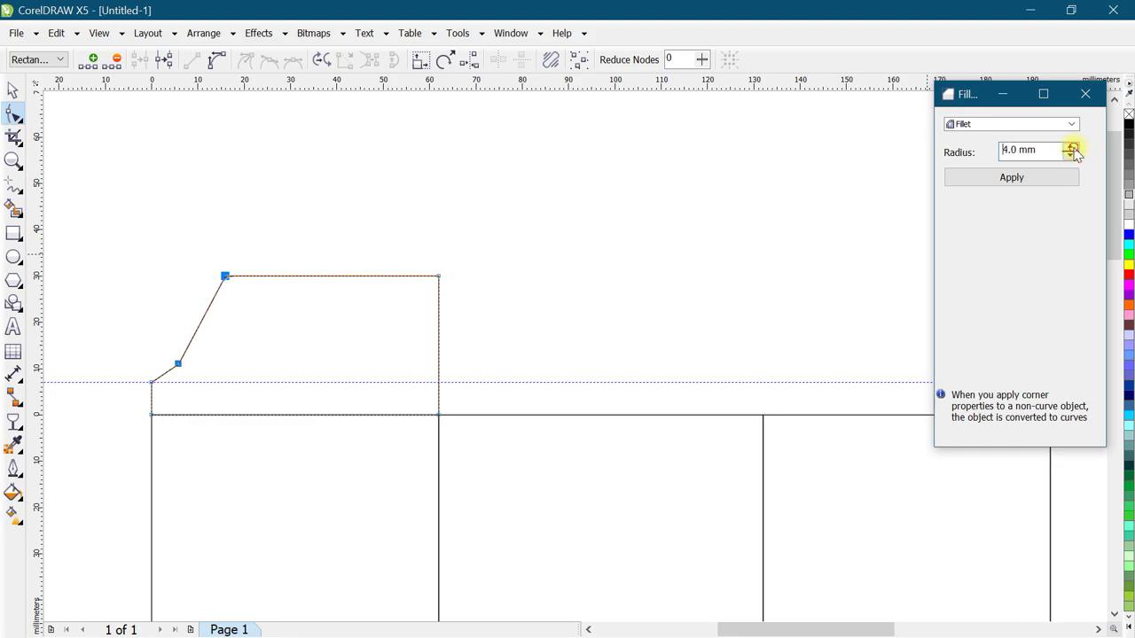
left_click(1071, 147)
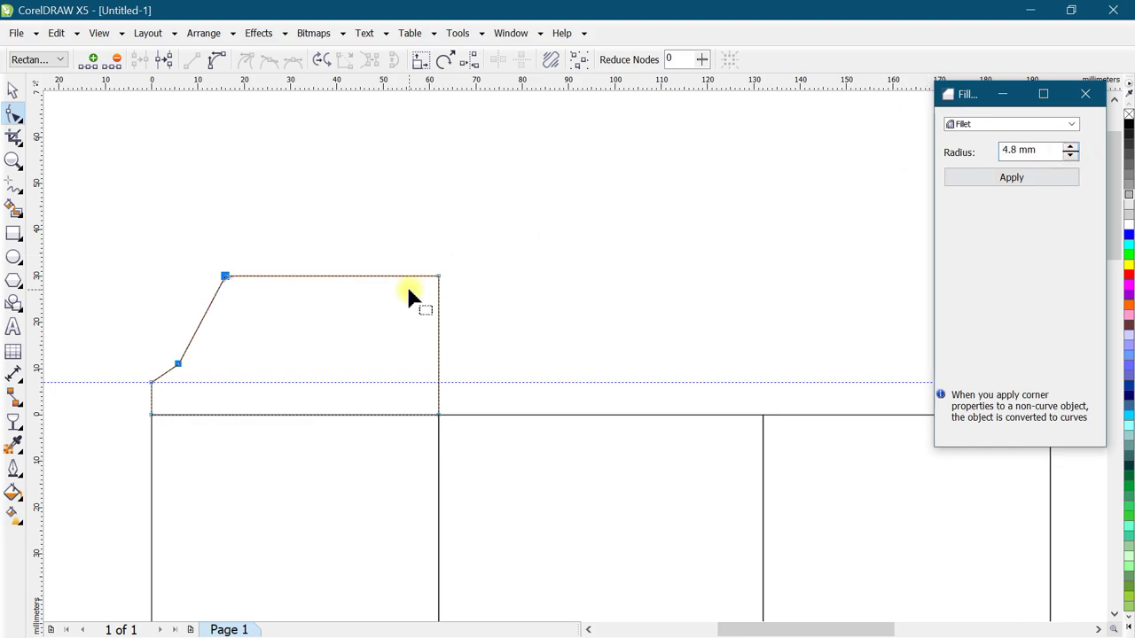
left_click(1017, 151)
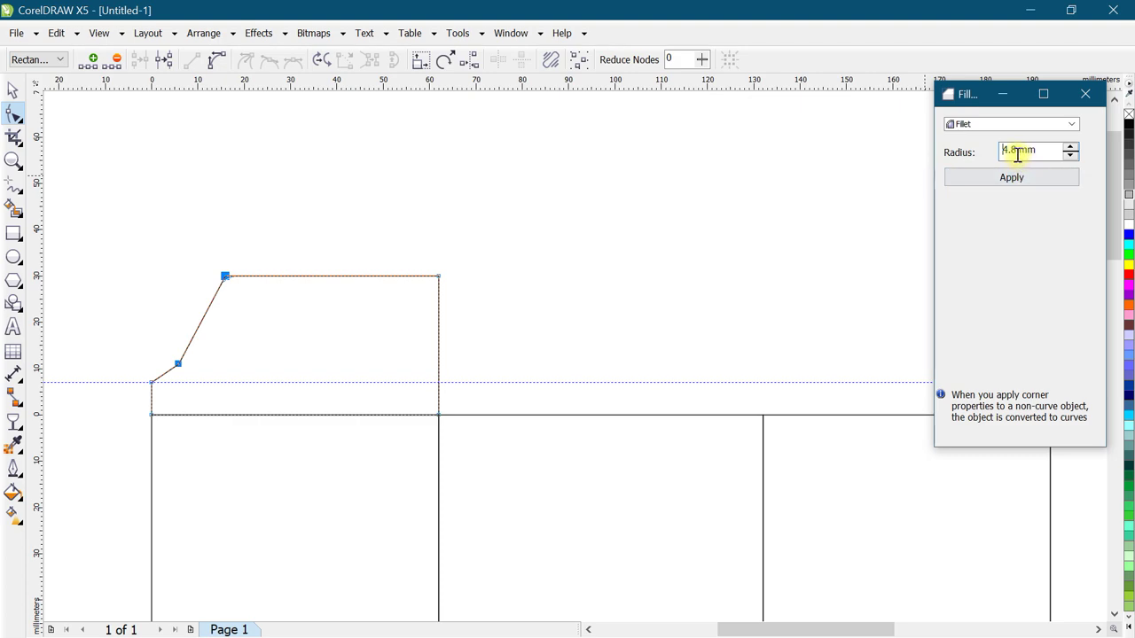
type("5")
left_click(1011, 179)
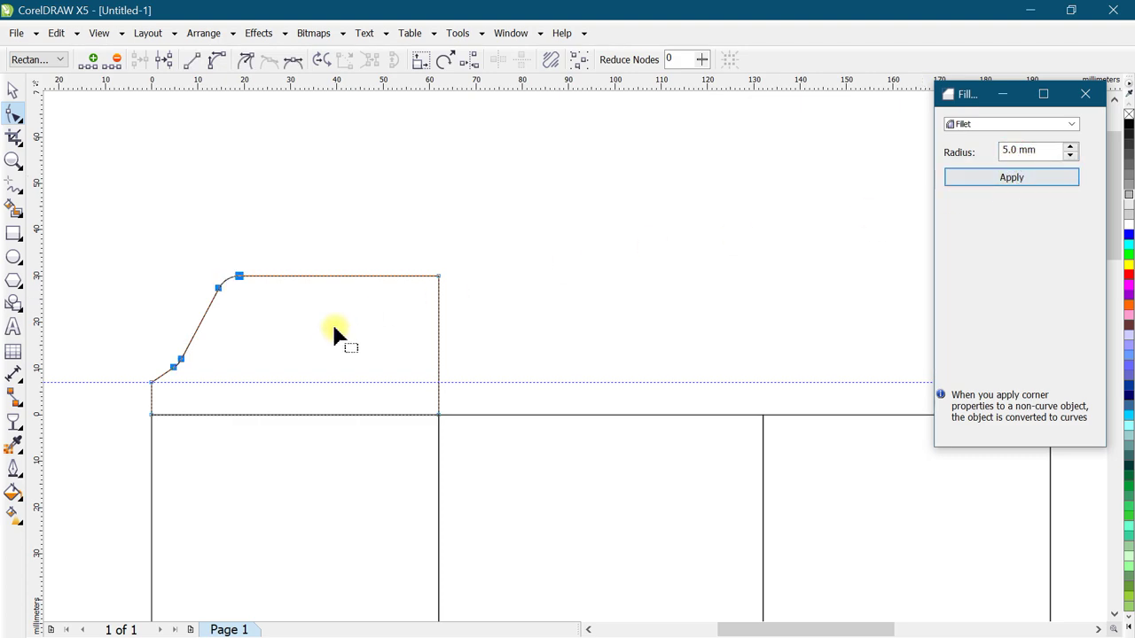
left_click(13, 90)
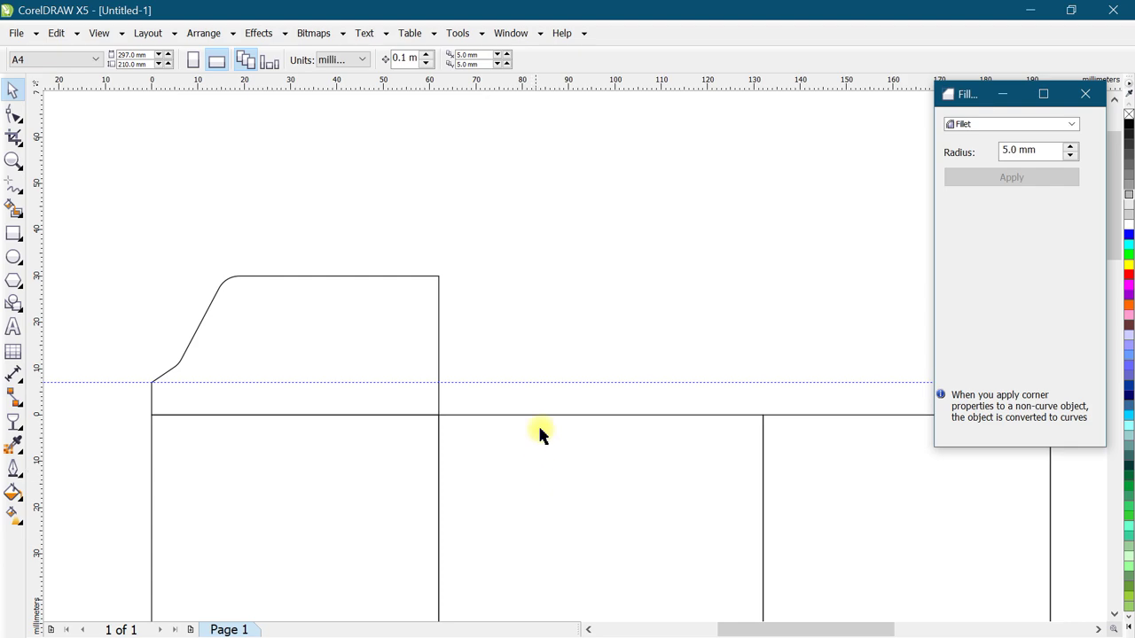
left_click(437, 285)
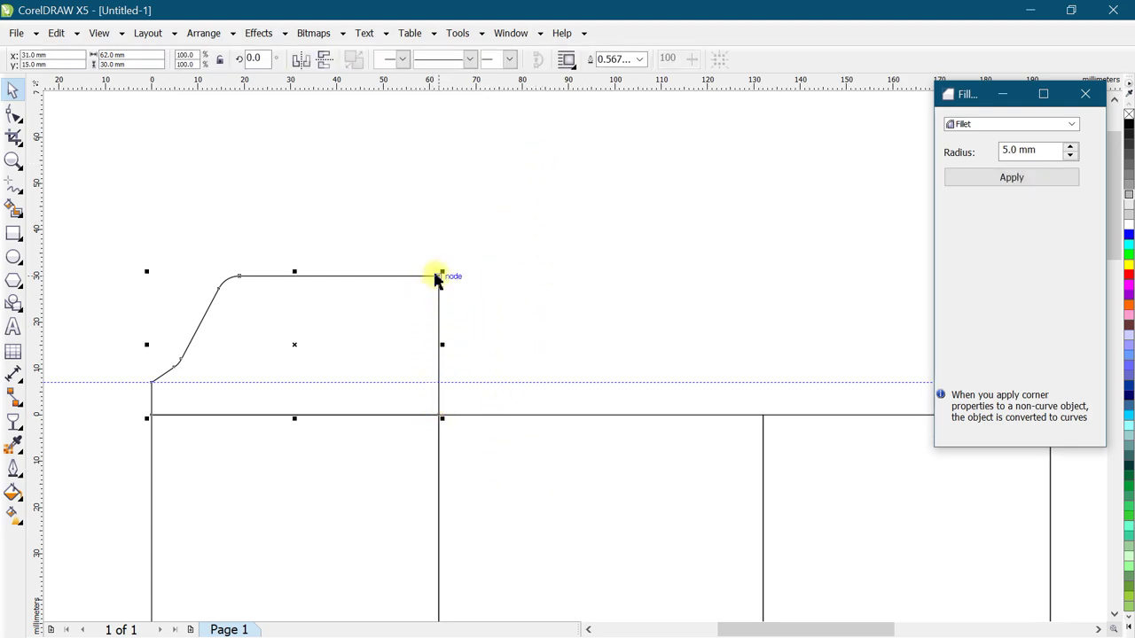
Draw a tall narrow rectangle 2 mm wide beside the tab.
left_click(13, 233)
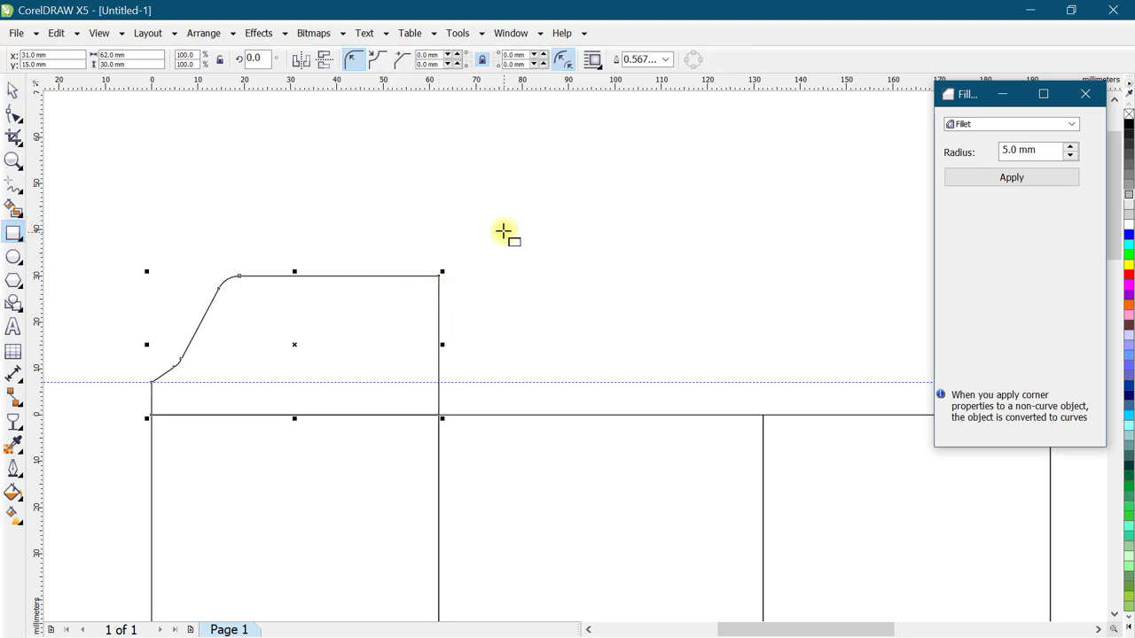
left_click_drag(503, 231, 522, 416)
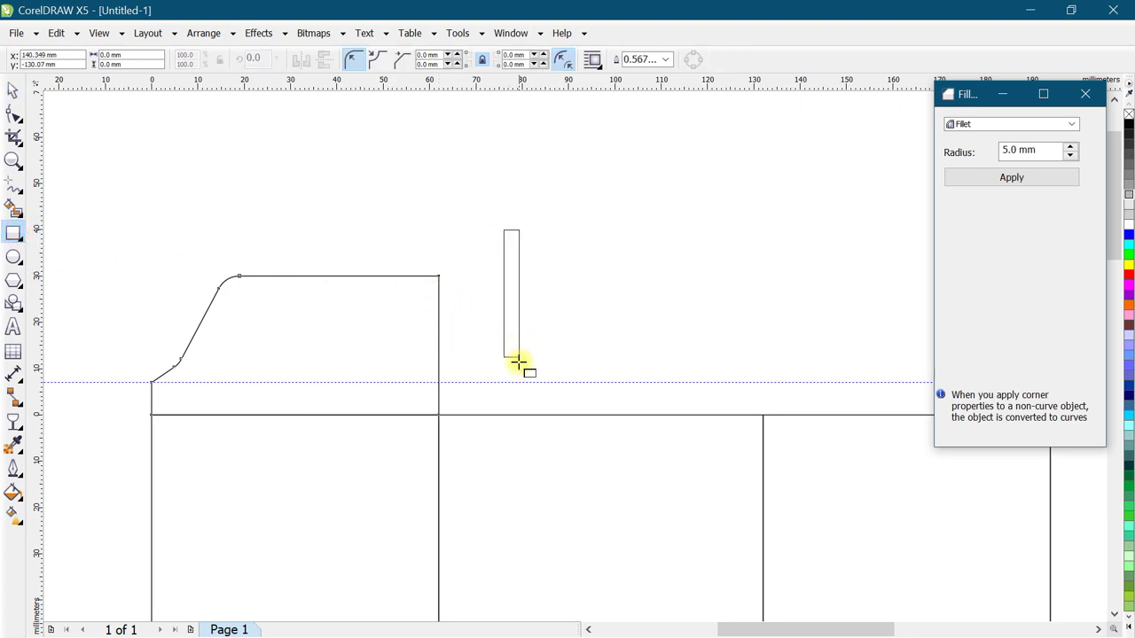
double_click(110, 55)
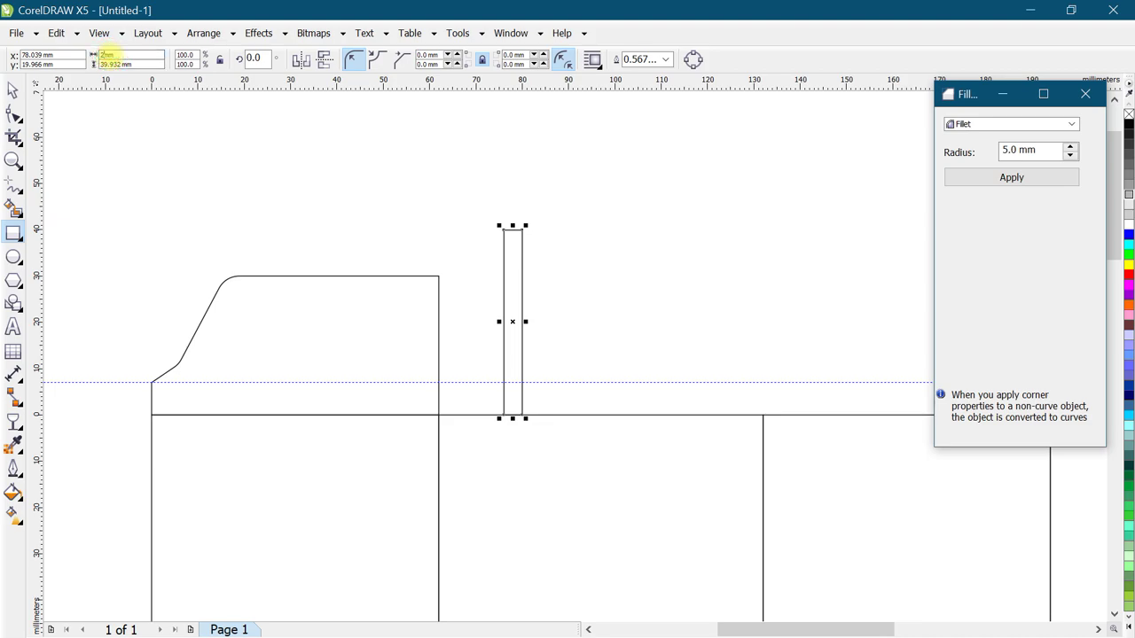
key("Return")
left_click(13, 90)
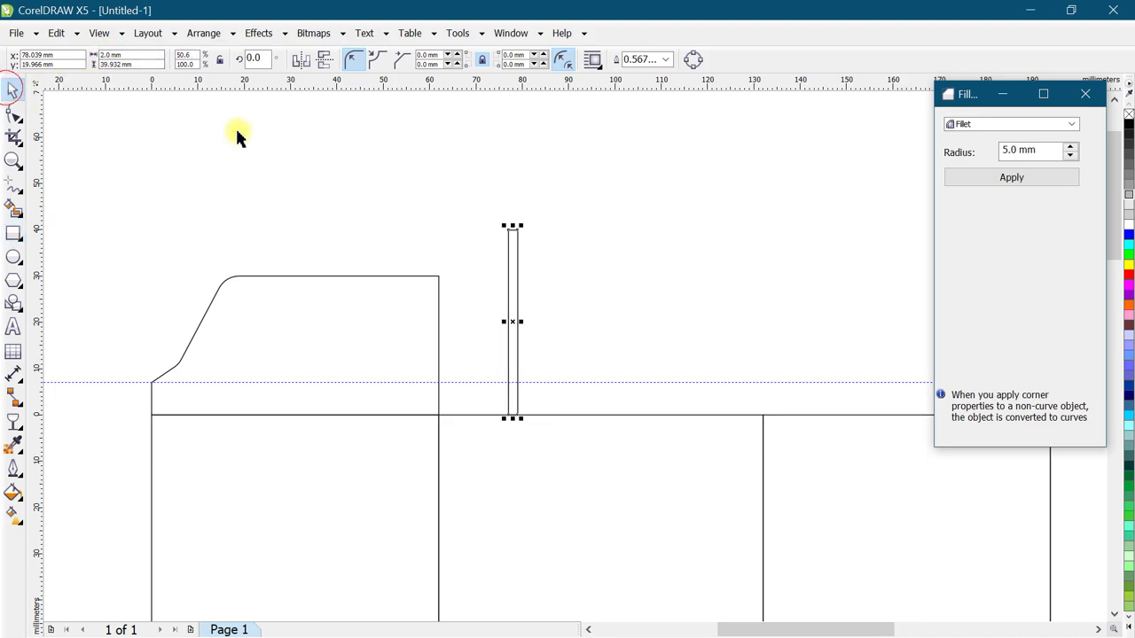
left_click(491, 286)
left_click_drag(517, 279, 510, 210)
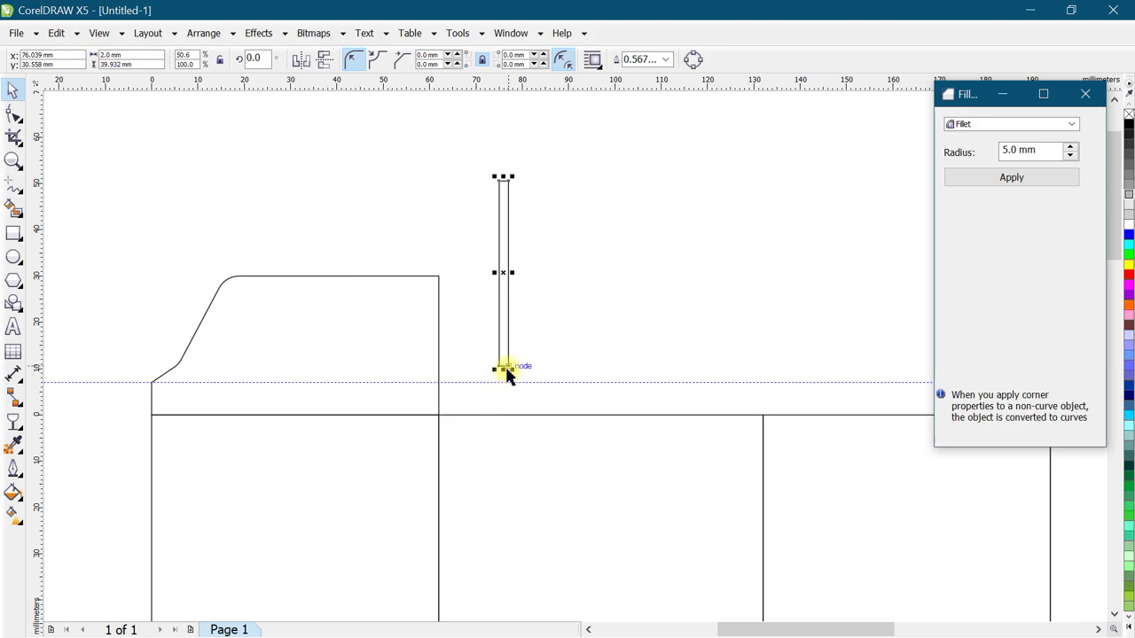
Round the narrow rectangle's bottom corners.
scroll(507, 373, "up", 1)
scroll(508, 373, "up", 1)
left_click(13, 113)
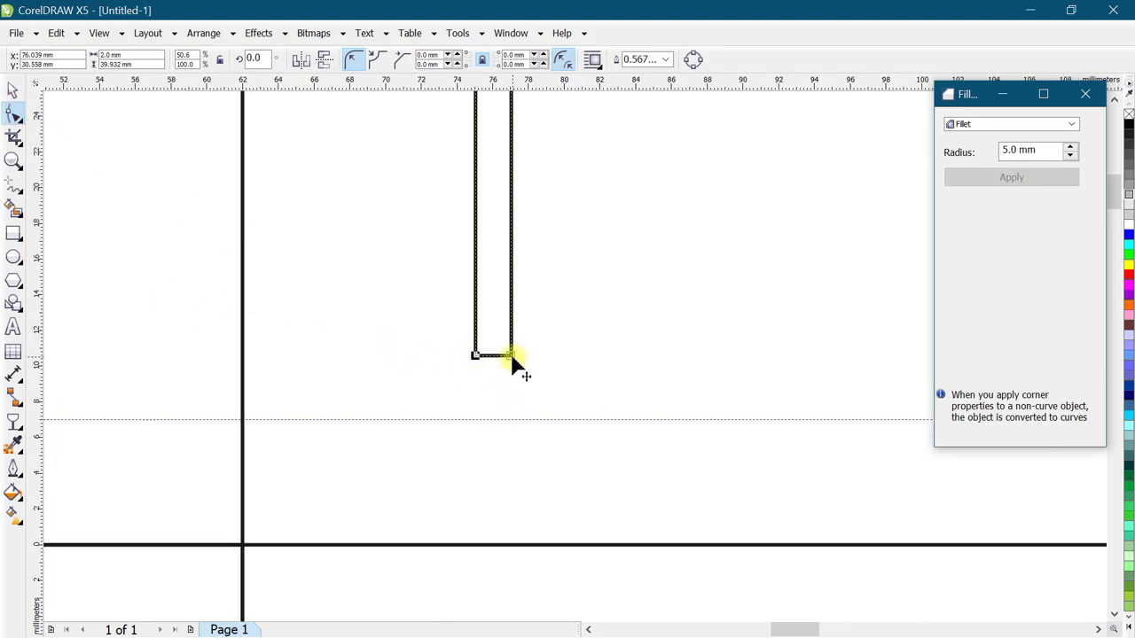
left_click_drag(475, 356, 475, 338)
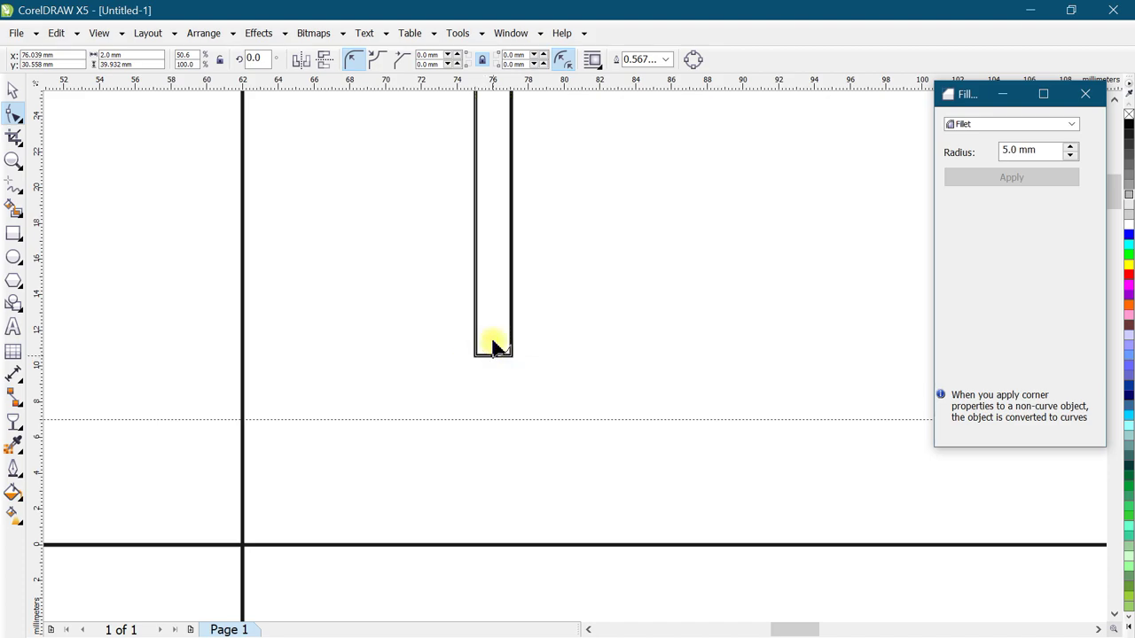
left_click(14, 89)
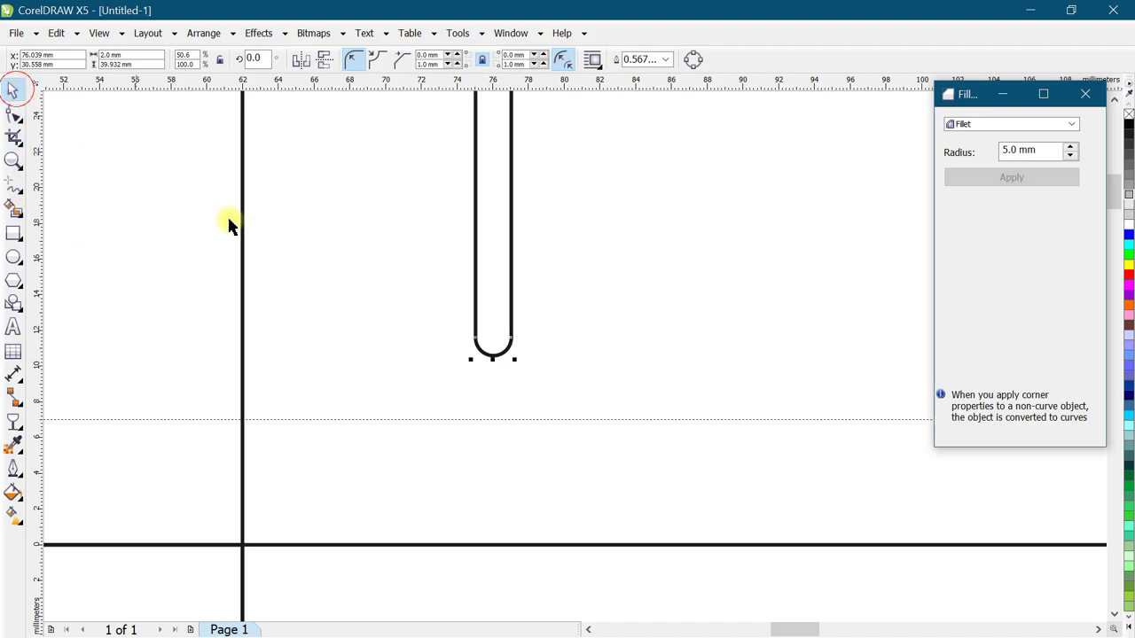
scroll(444, 372, "down", 1)
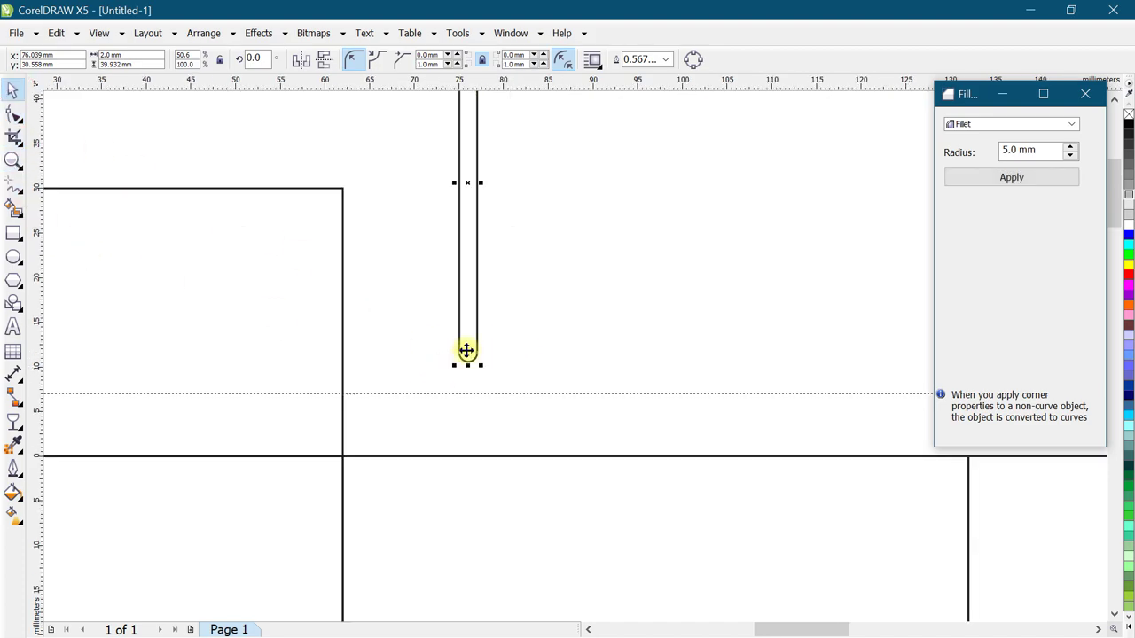
Align the rounded strip to the tab's right and bottom edges.
left_click(264, 297, "shift")
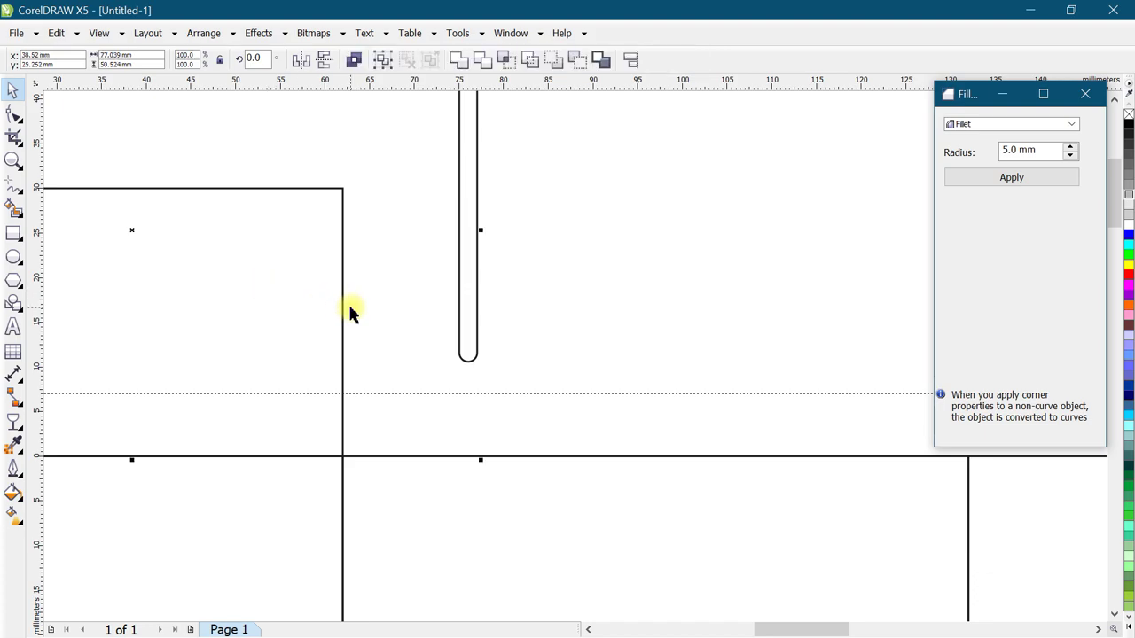
key("r")
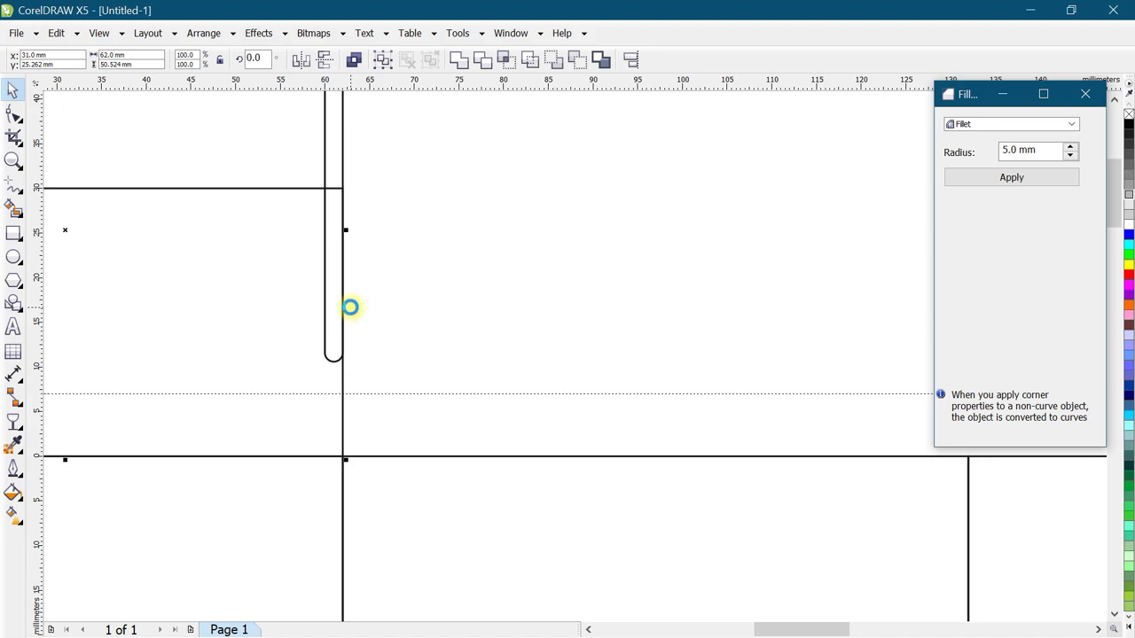
key("b")
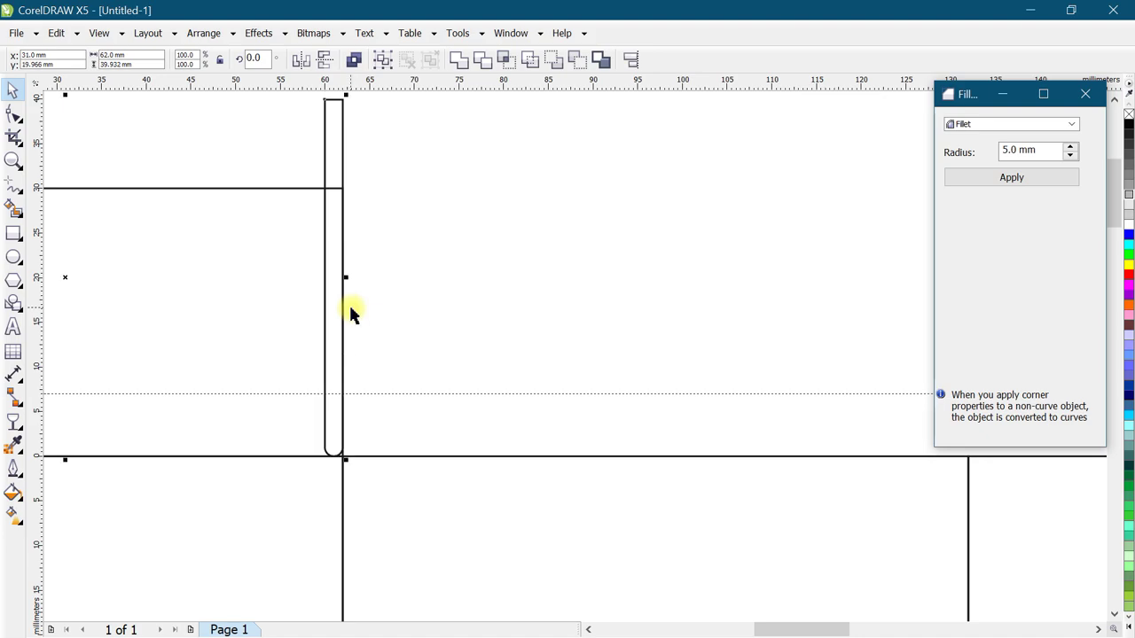
left_click(220, 216, "shift")
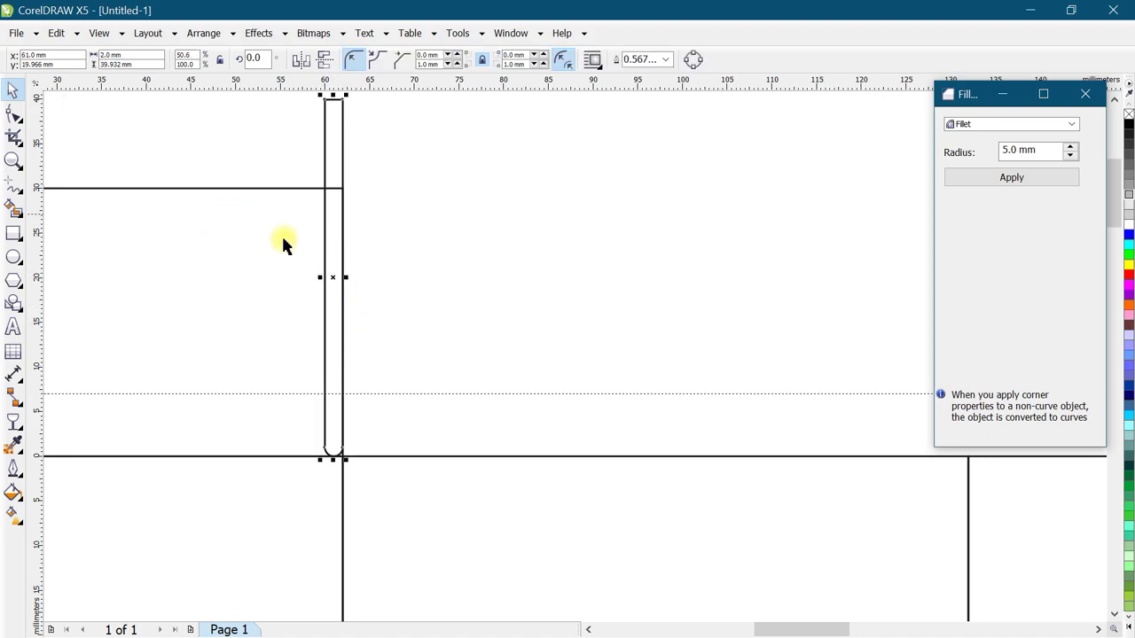
left_click(488, 216)
scroll(487, 215, "down", 2)
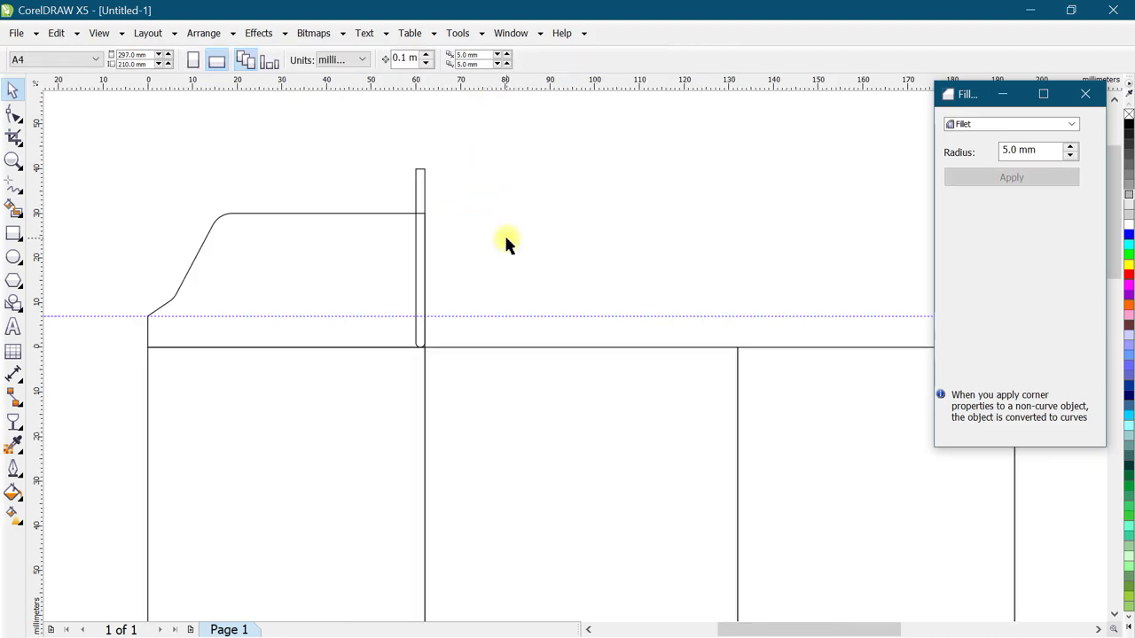
left_click(421, 181)
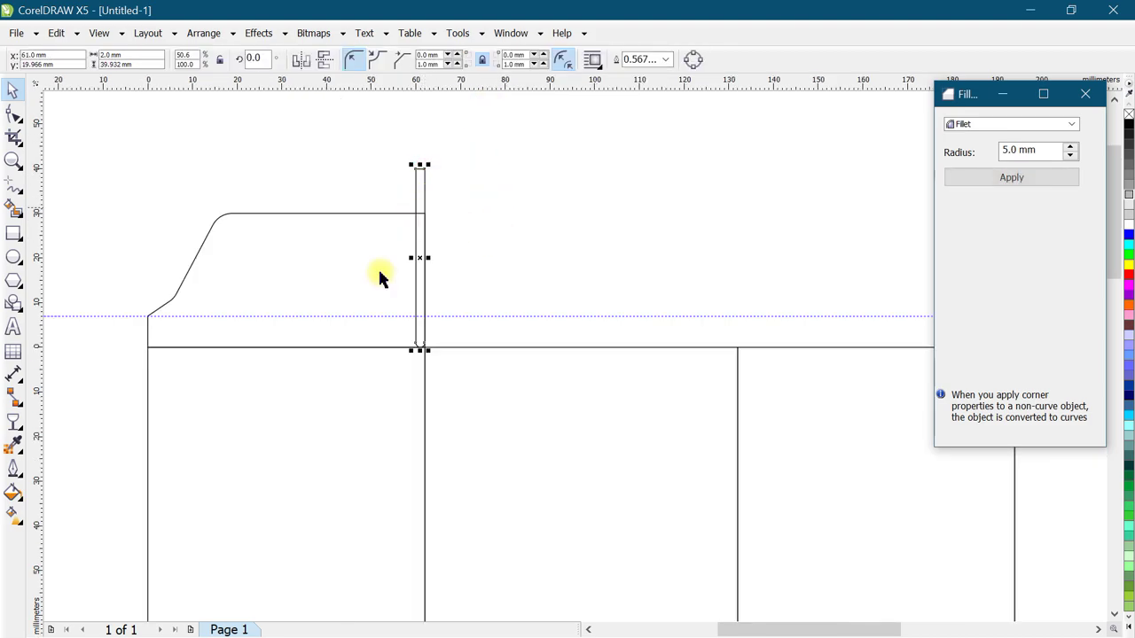
left_click(328, 252, "shift")
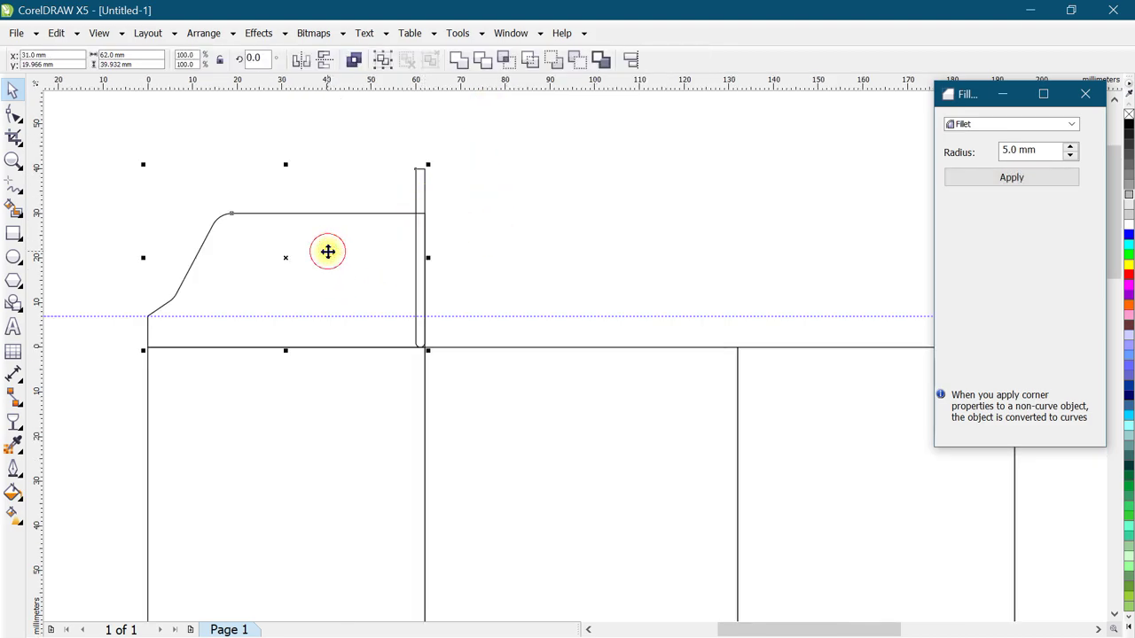
Subtract the strip from the tab's base with Back Minus Front.
left_click(583, 62)
left_click(410, 355)
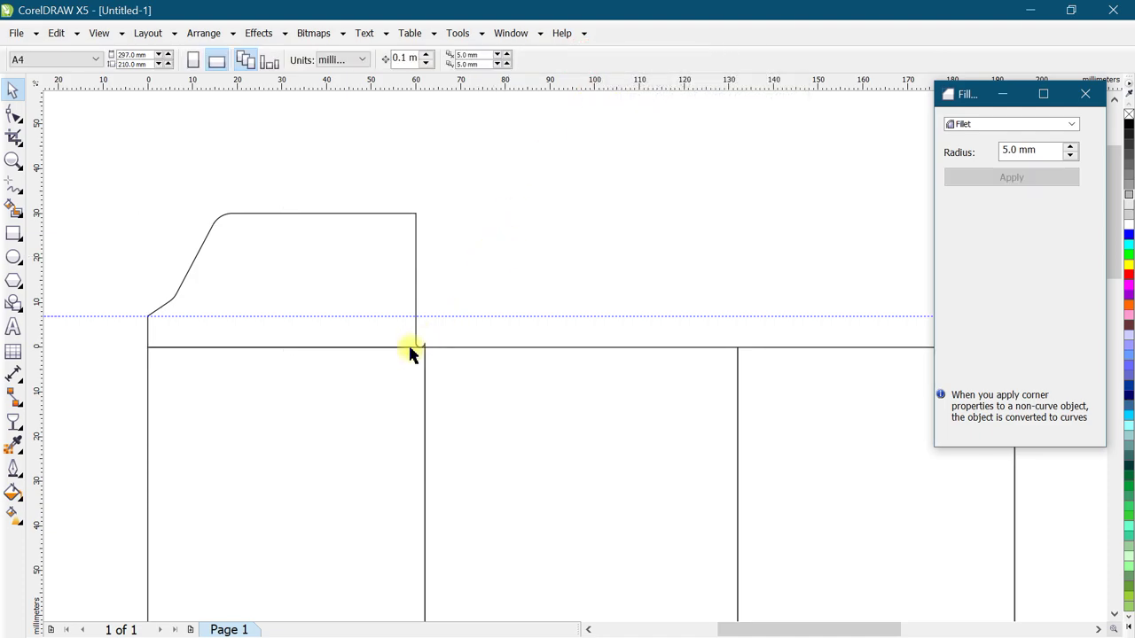
scroll(354, 304, "up", 3)
scroll(428, 349, "up", 1)
scroll(425, 354, "down", 1)
scroll(461, 386, "down", 1)
scroll(468, 382, "up", 1)
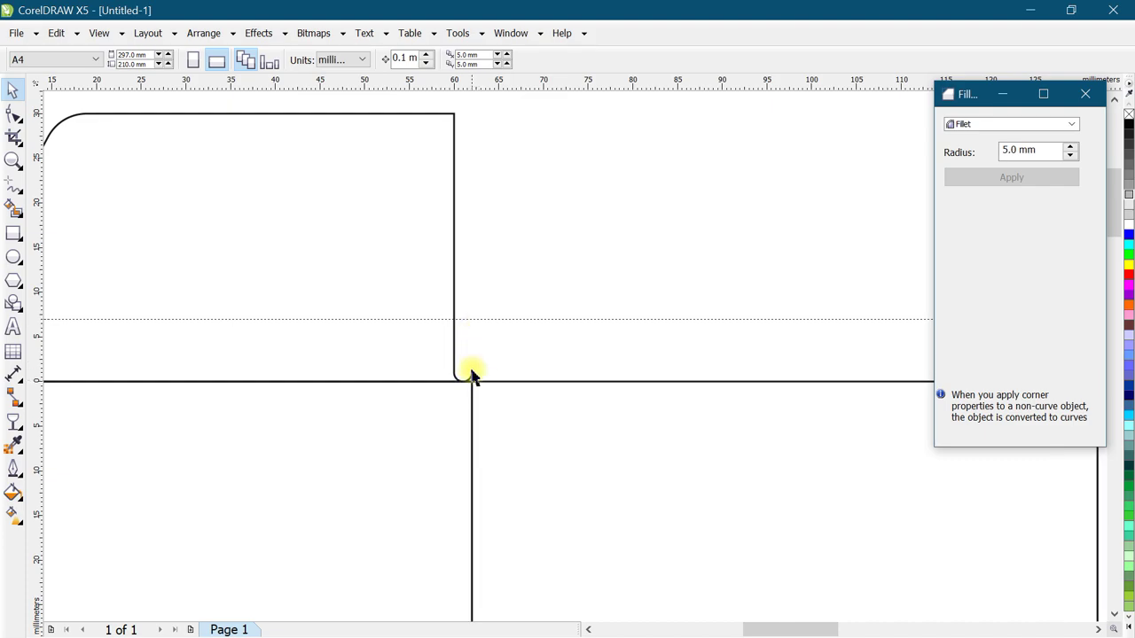
scroll(448, 363, "down", 1)
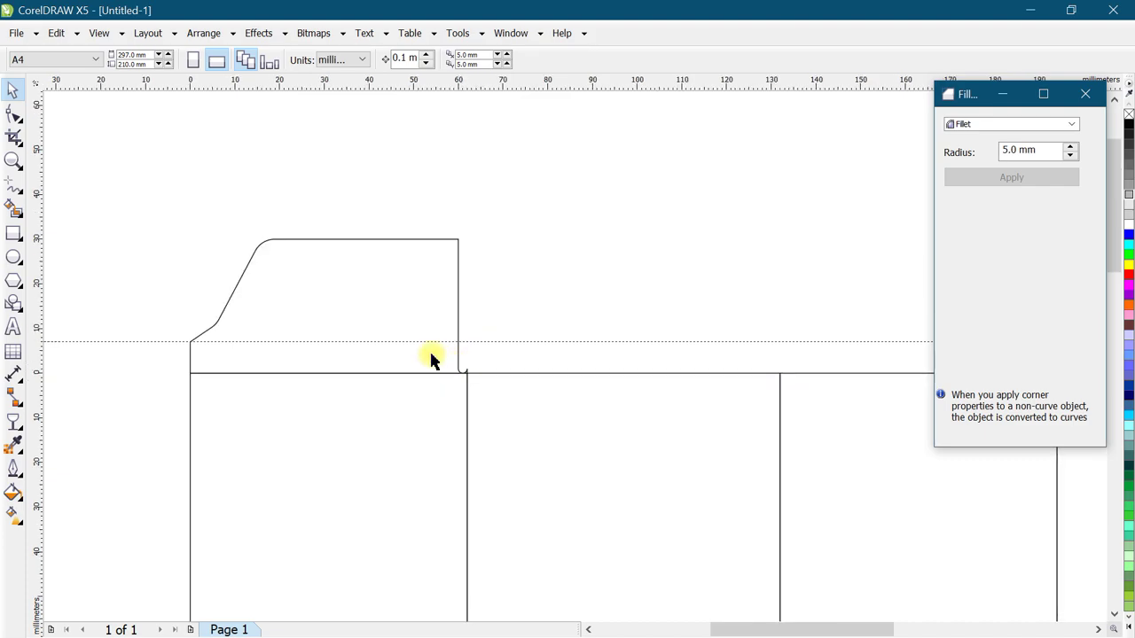
Mirror a copy of the slanted tab and align it over the third panel.
left_click(319, 285)
scroll(244, 276, "down", 1)
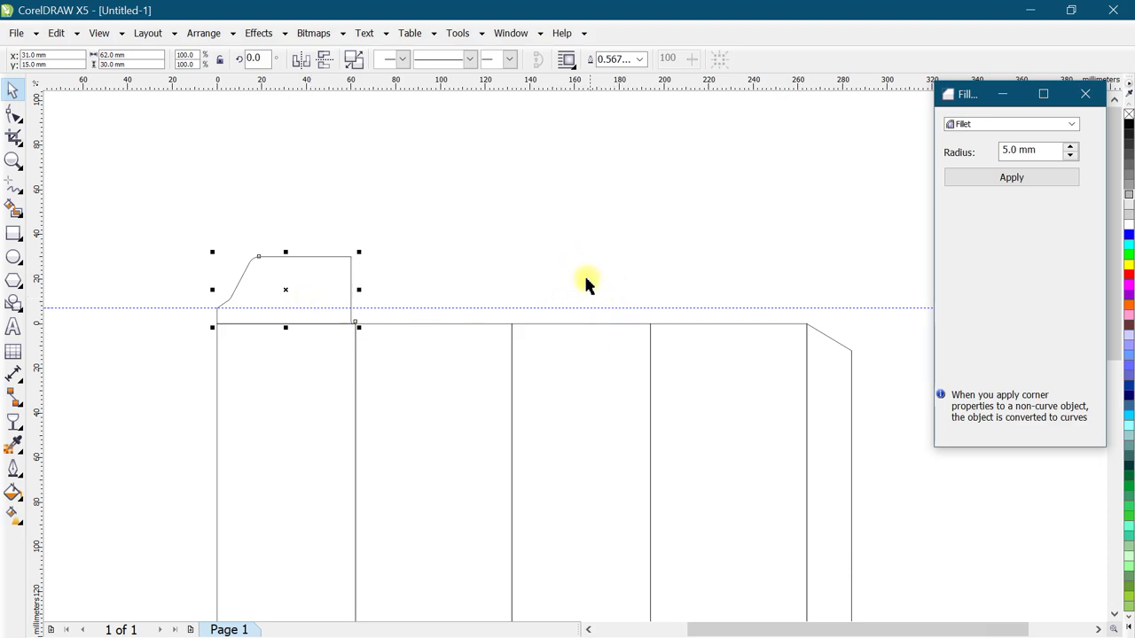
left_click(270, 284)
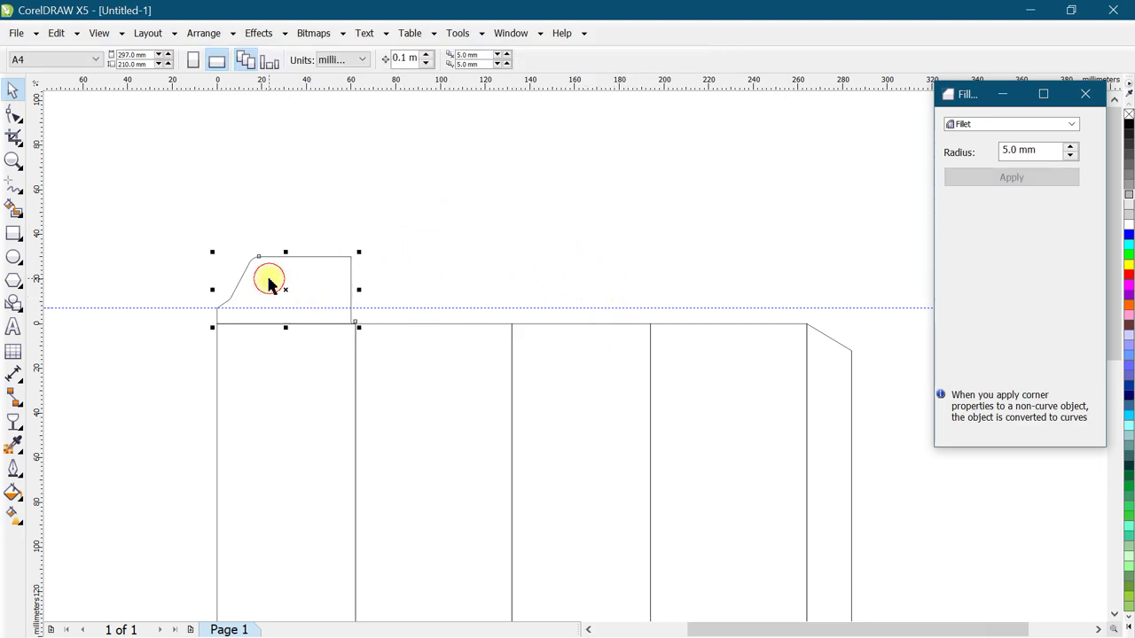
left_click(215, 292)
left_click_drag(214, 289, 399, 317)
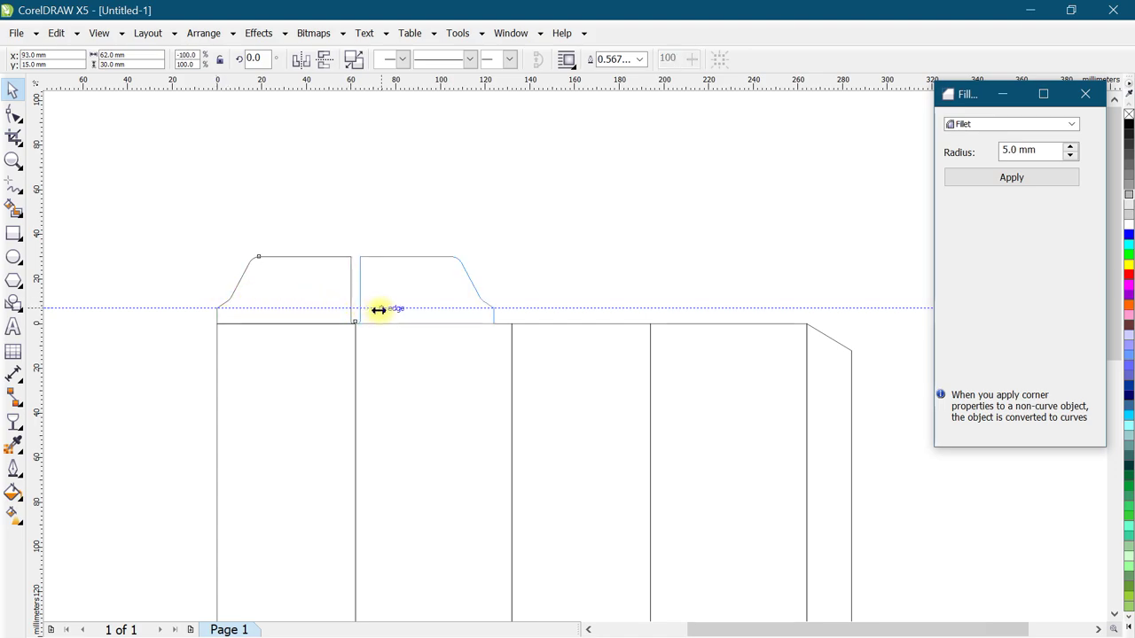
left_click_drag(400, 317, 402, 317)
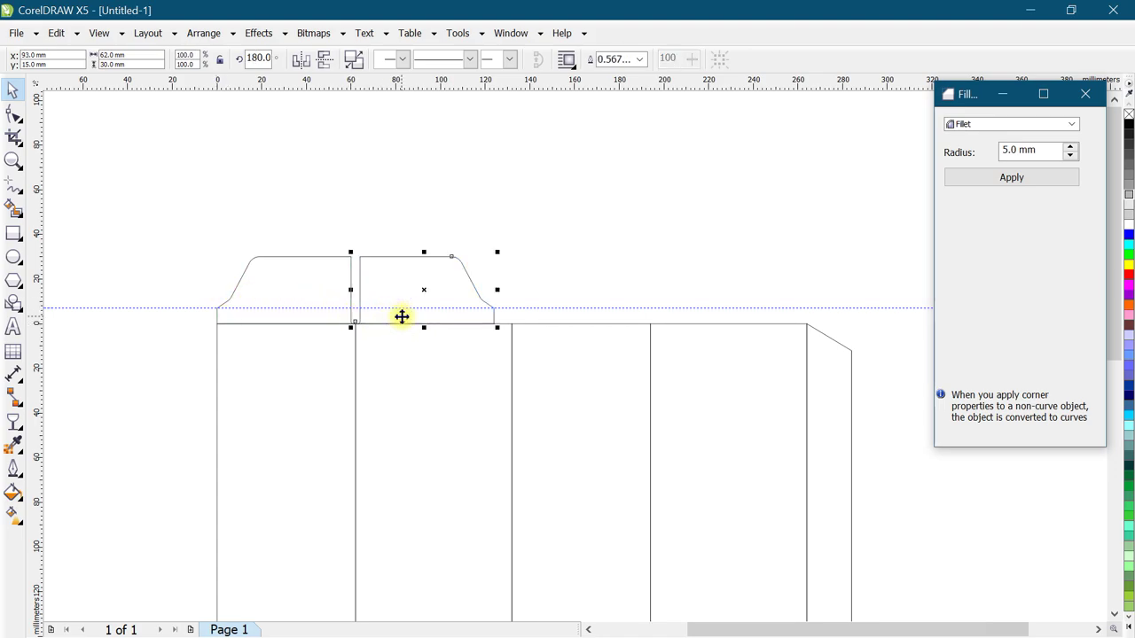
left_click(576, 354)
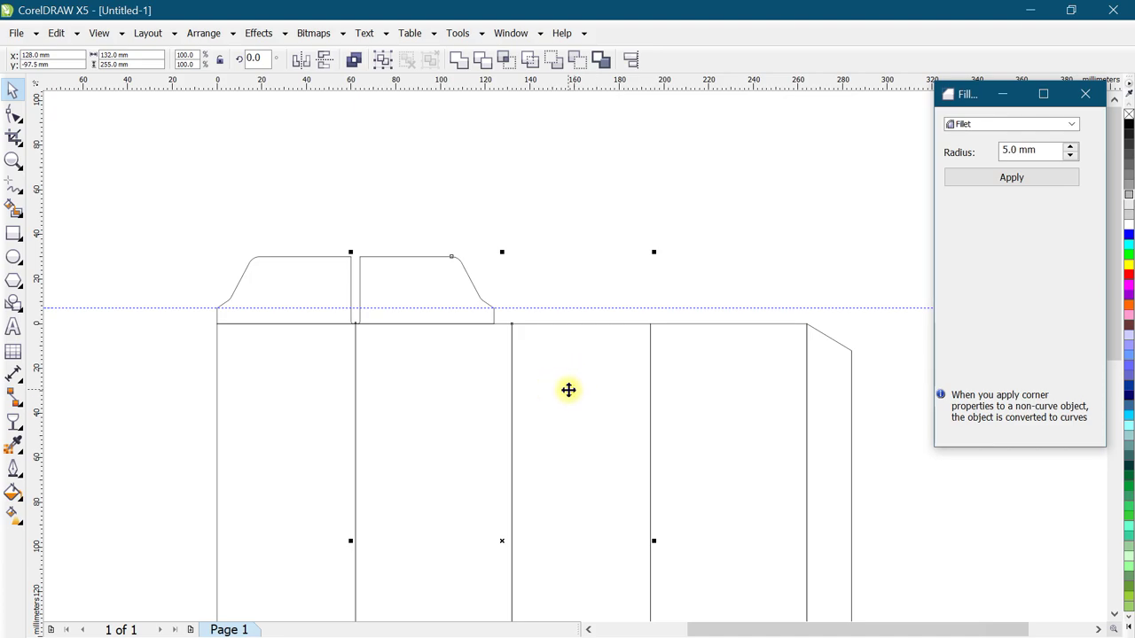
key("ctrl+z")
Select the second panel rectangle.
scroll(580, 330, "up", 2)
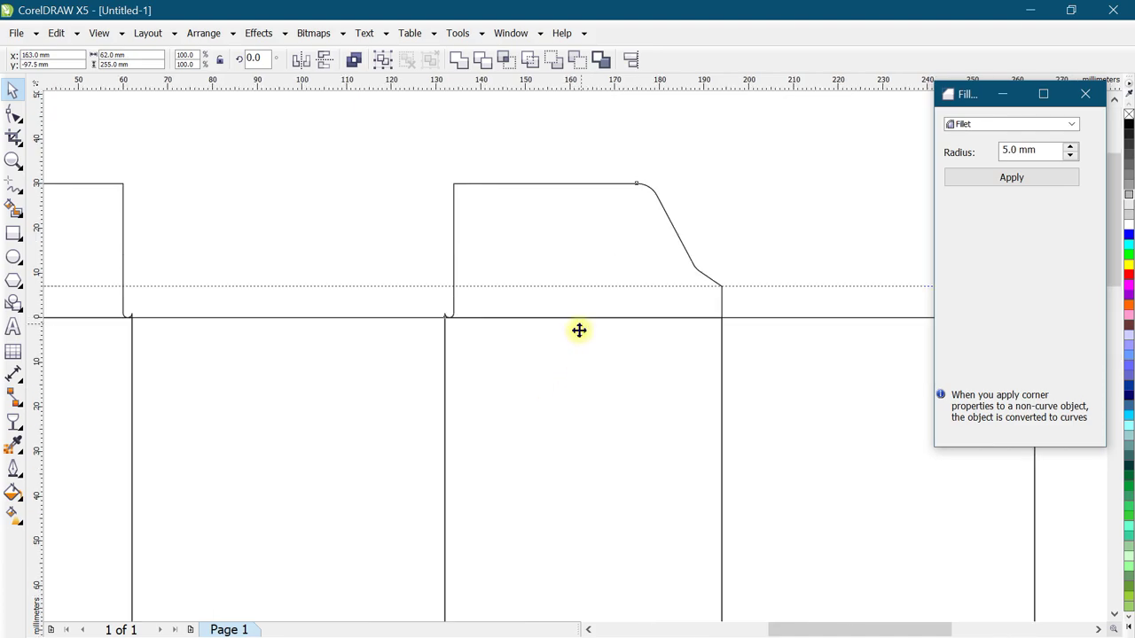
scroll(620, 331, "down", 2)
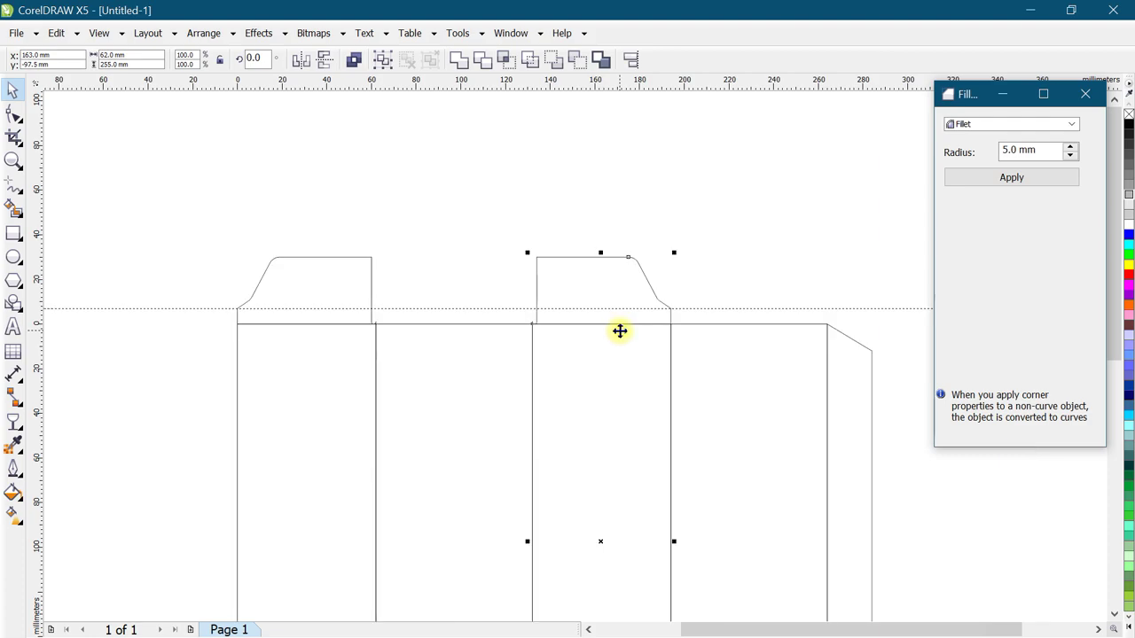
scroll(521, 321, "down", 2)
left_click(482, 431)
Make a flipped 70 mm-wide copy above the second panel, 80 mm tall and top-aligned.
left_click_drag(485, 573, 498, 221)
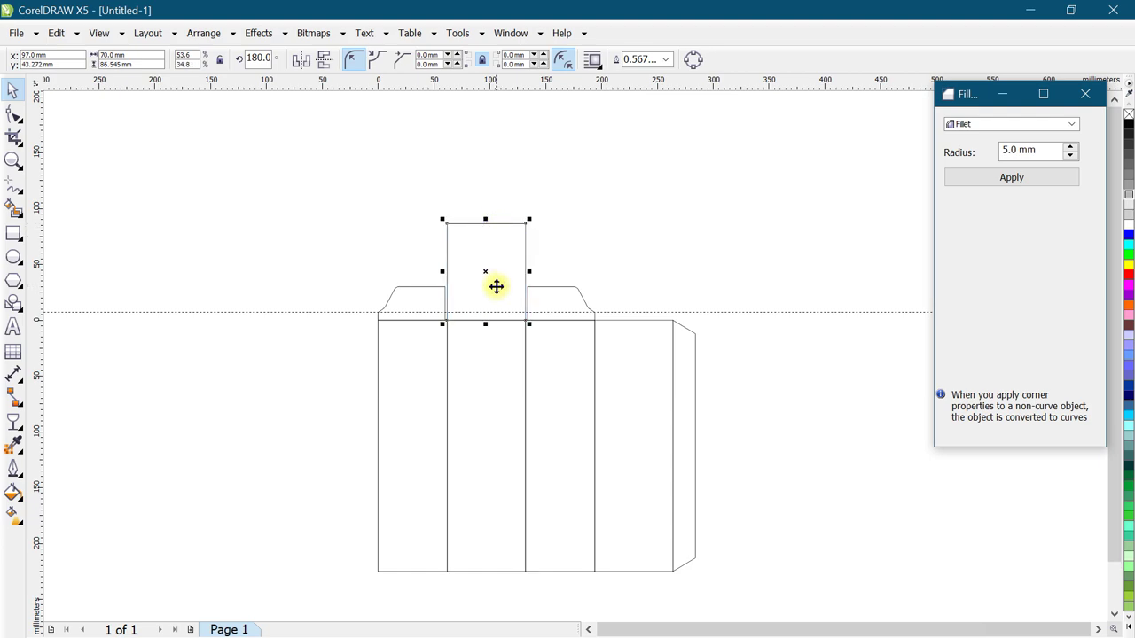
scroll(517, 271, "up", 1)
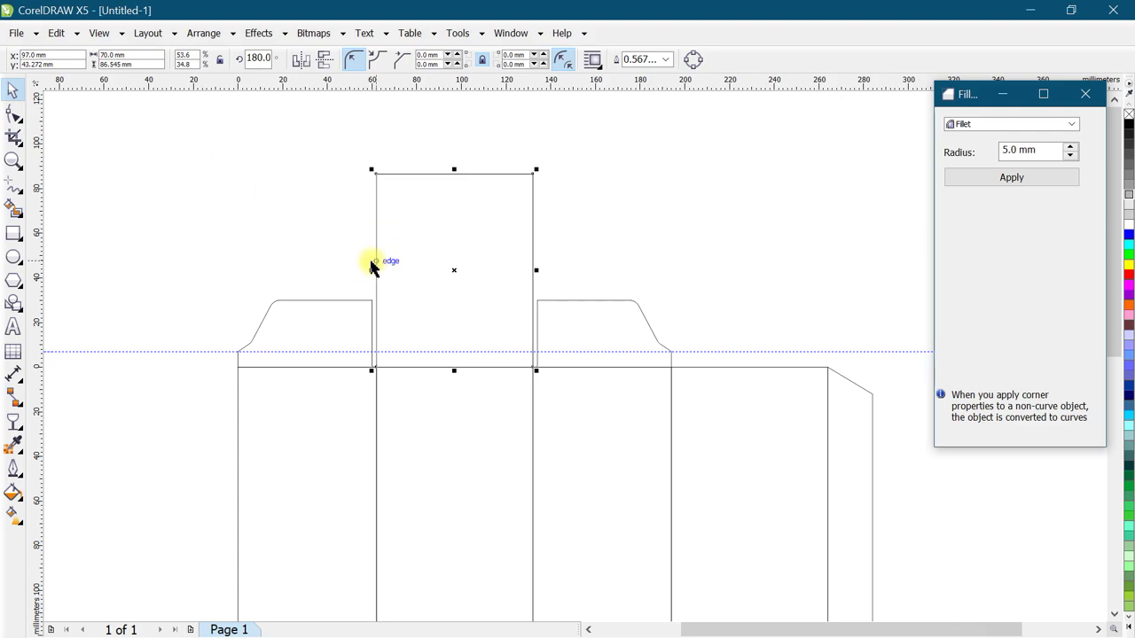
double_click(114, 65)
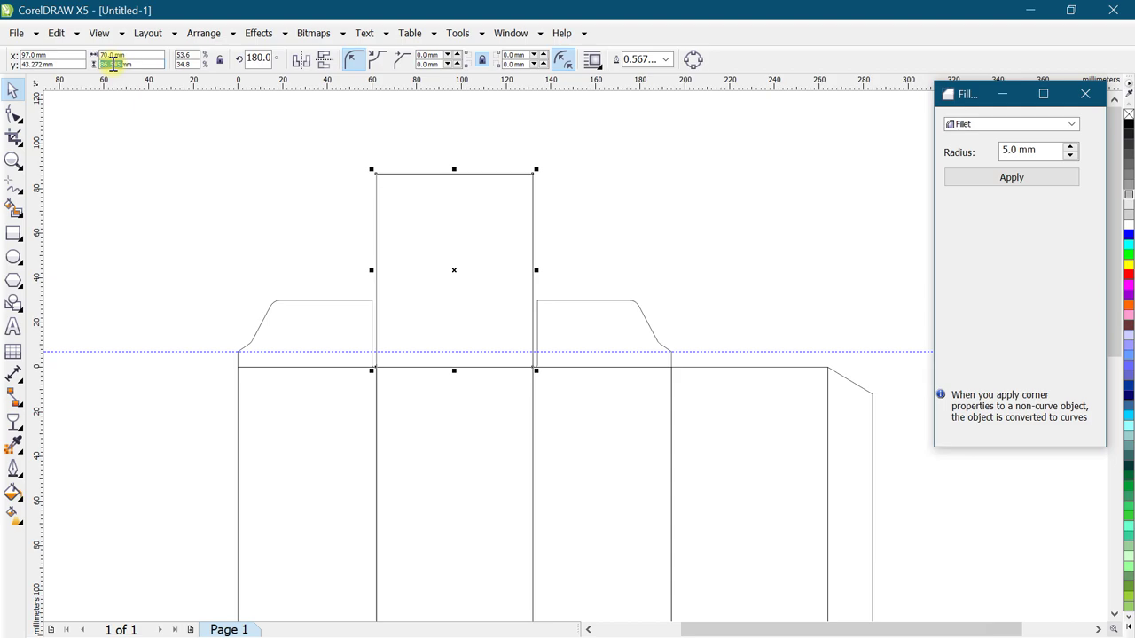
type("80")
key("Return")
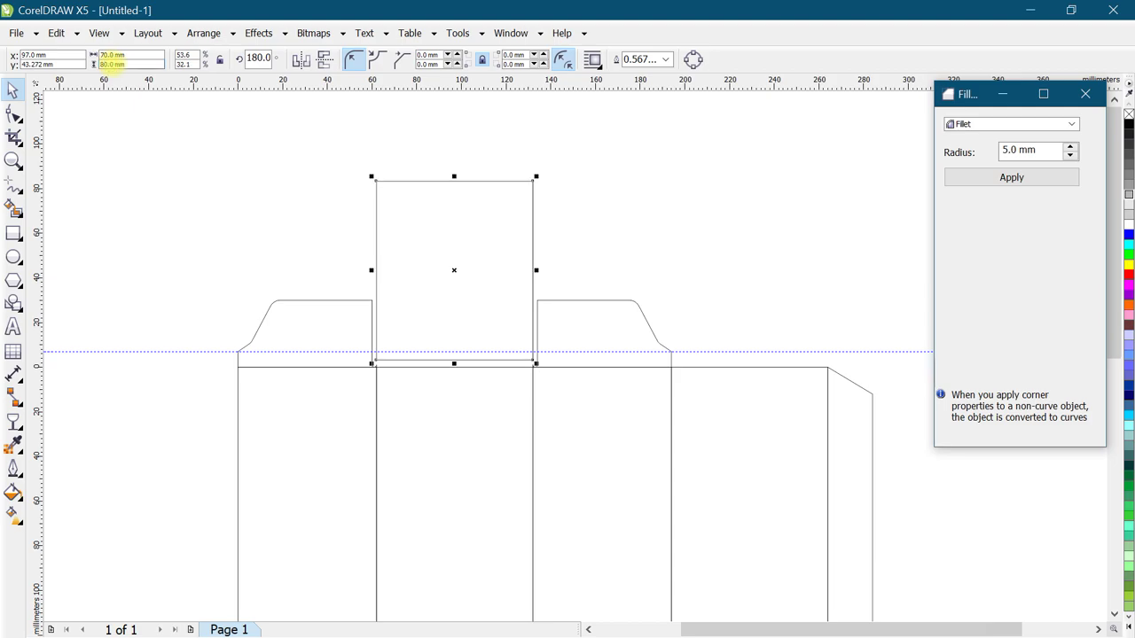
left_click(453, 409)
key("ctrl+z")
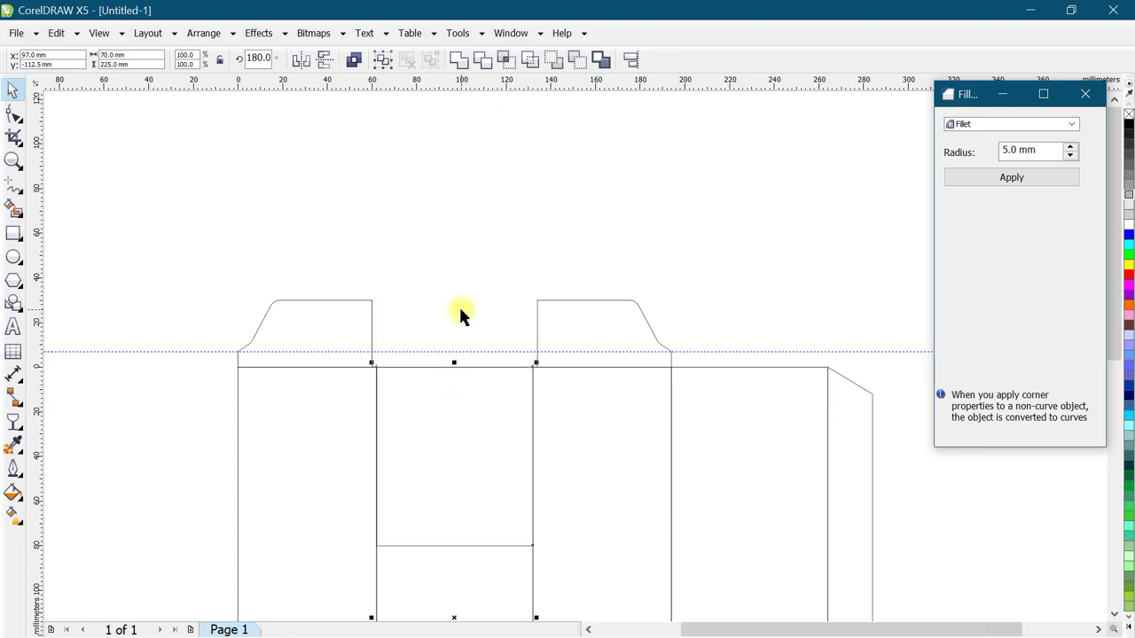
left_click(452, 444)
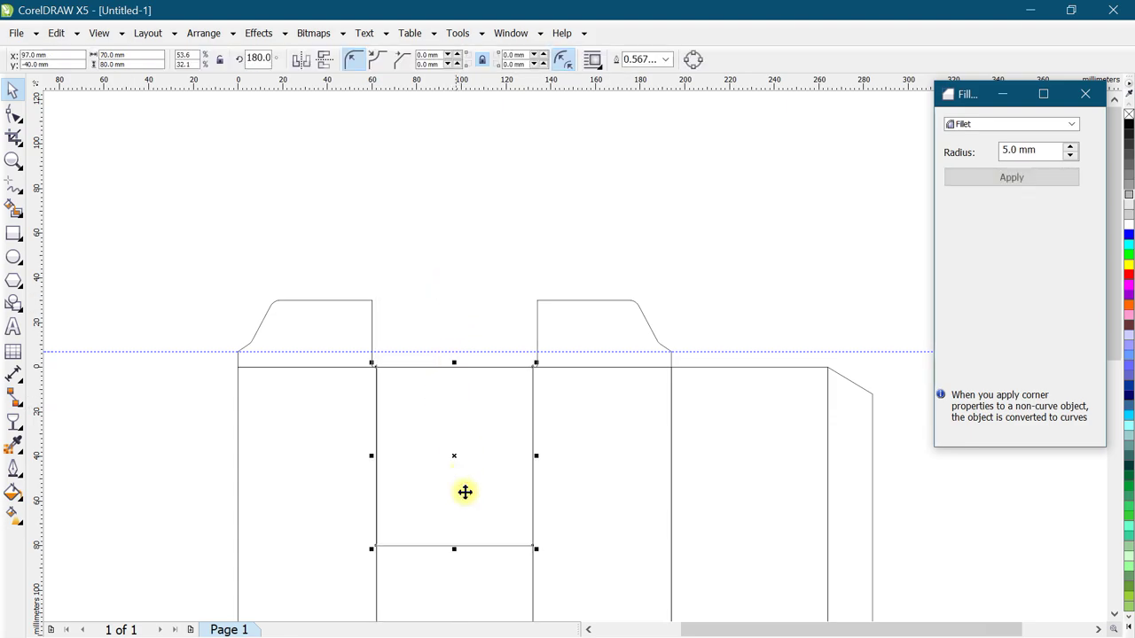
left_click_drag(452, 552, 479, 314)
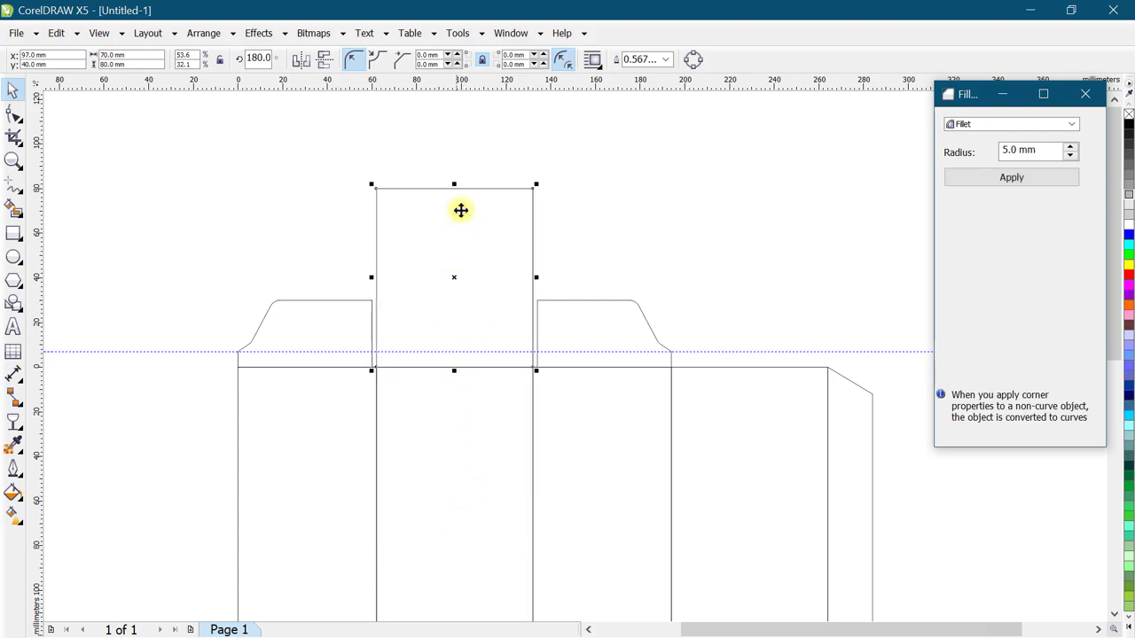
scroll(445, 169, "up", 2)
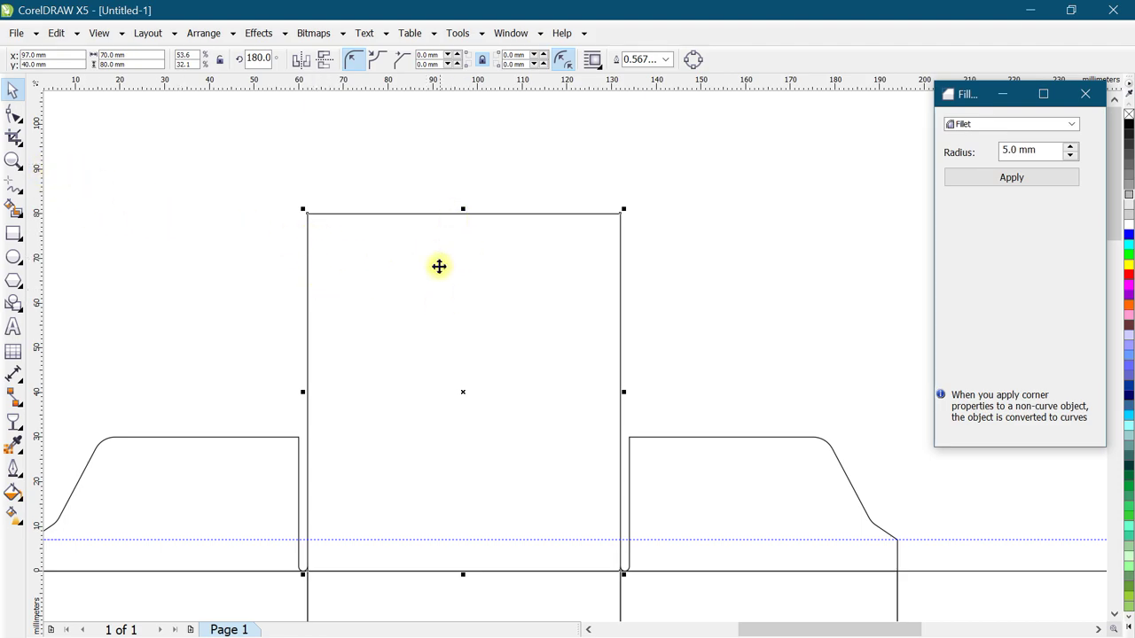
Drag a horizontal guideline across the 80 mm panel and zero the rulers at its top-left.
left_click(13, 114)
key("space")
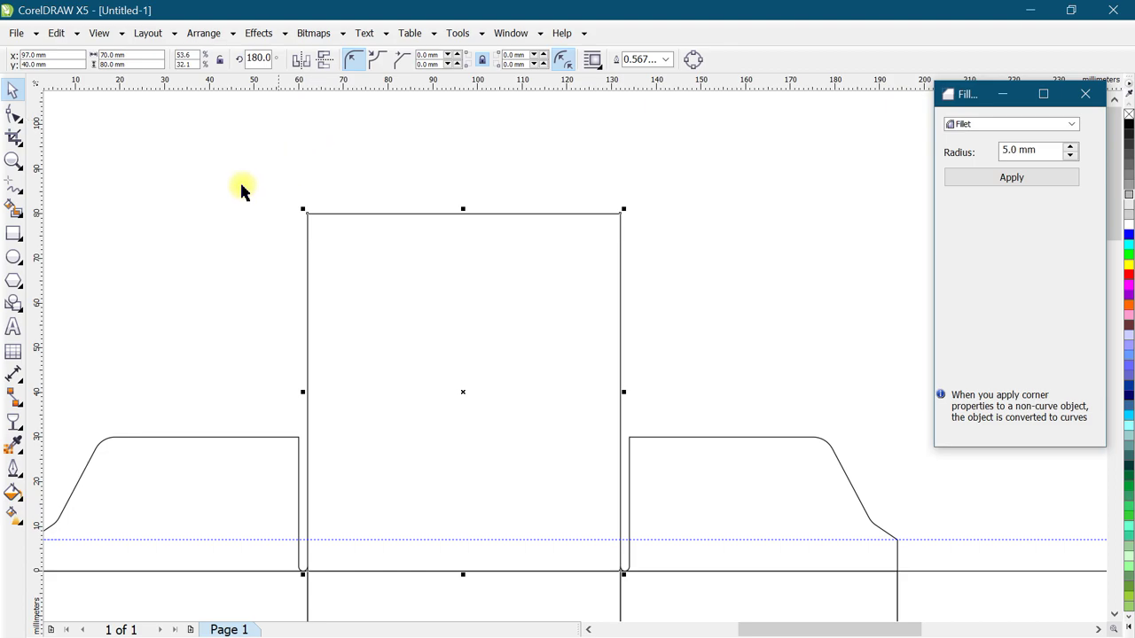
mouse_move(36, 89)
left_mouse_down()
mouse_move(276, 227)
mouse_move(303, 214)
left_mouse_up()
left_click(86, 118)
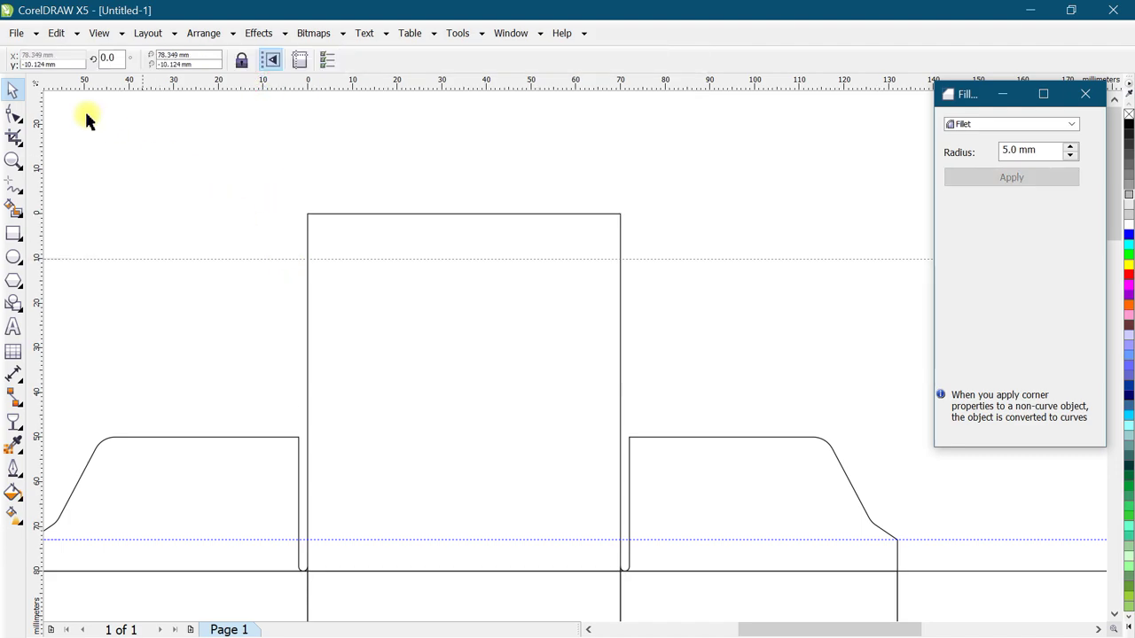
Set the guideline to -18 mm and draw a horizontal freehand line along it.
left_click(39, 64)
type("-18")
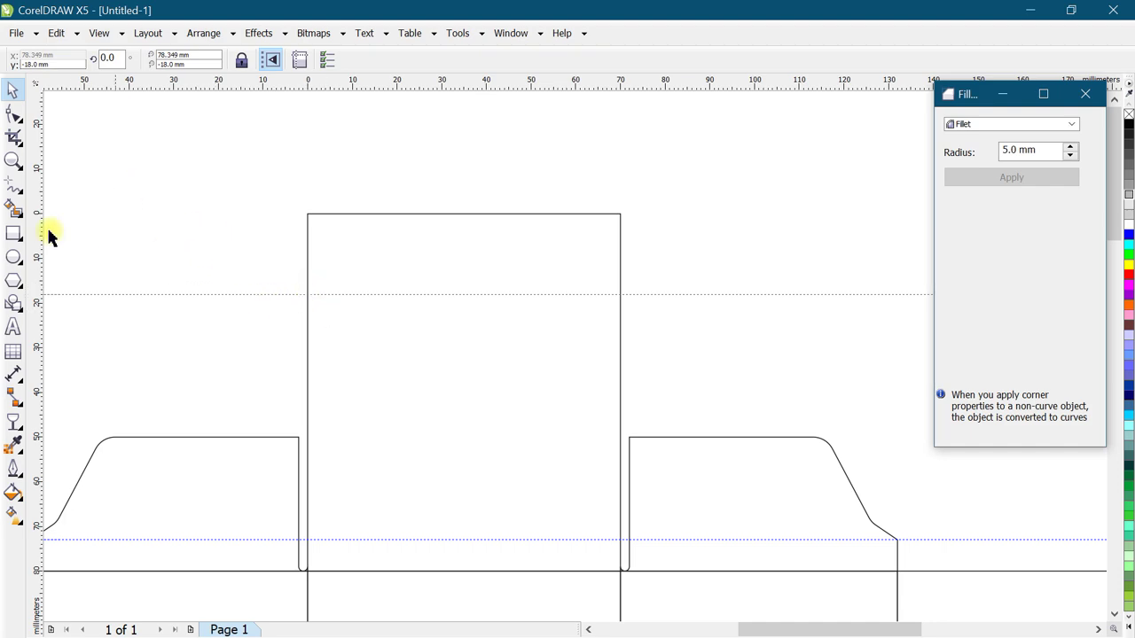
left_click(13, 185)
left_click(271, 322)
left_click(530, 322)
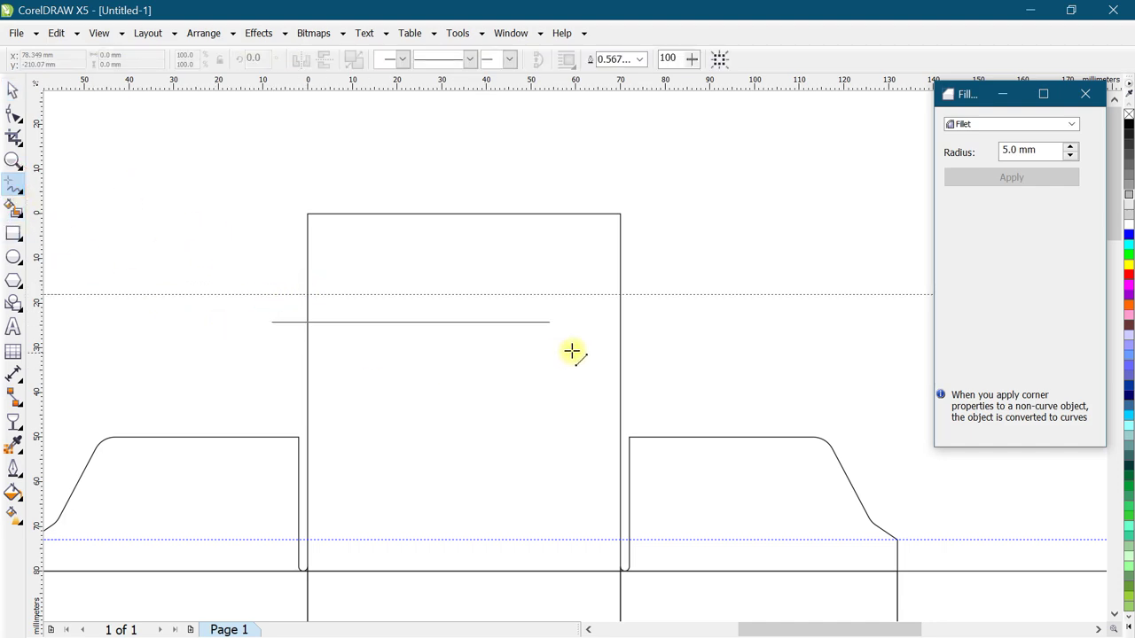
left_click(658, 322)
left_click(14, 115)
key("space")
left_click_drag(419, 328, 420, 294)
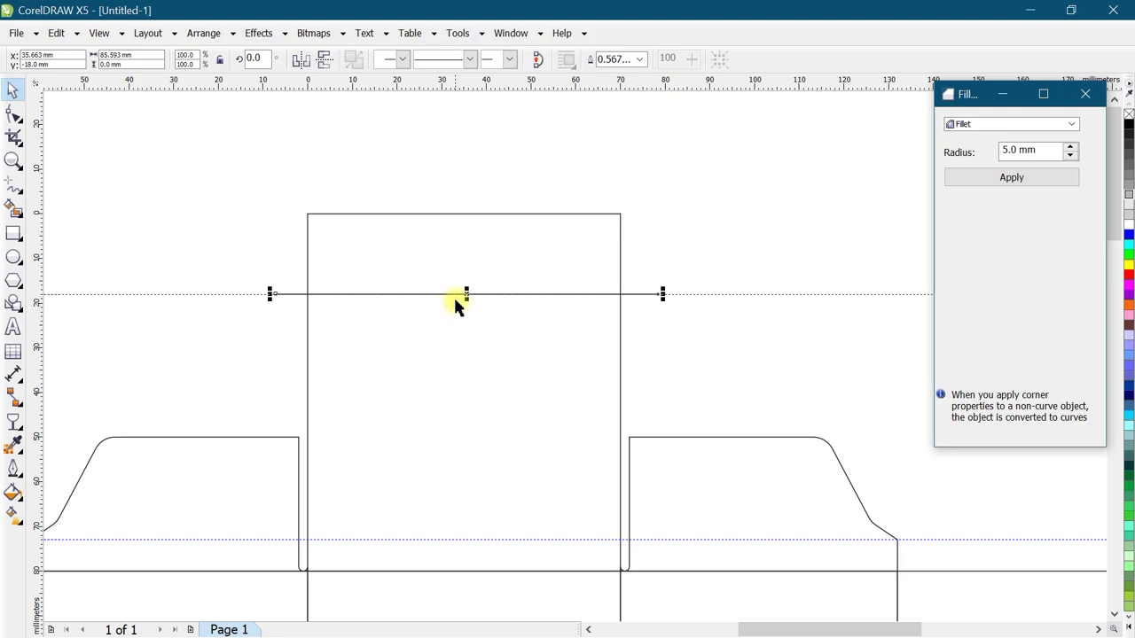
Trim the front panel with the line and break it apart into a 70 × 18 mm strip.
left_click(390, 248, "shift")
left_click(576, 61)
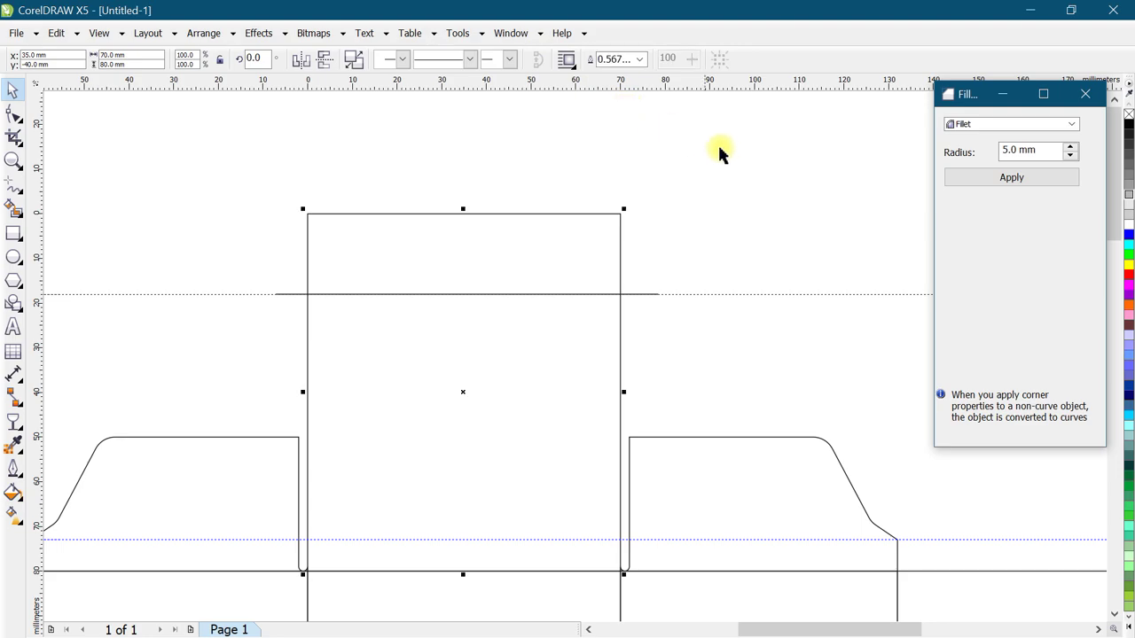
left_click(333, 276)
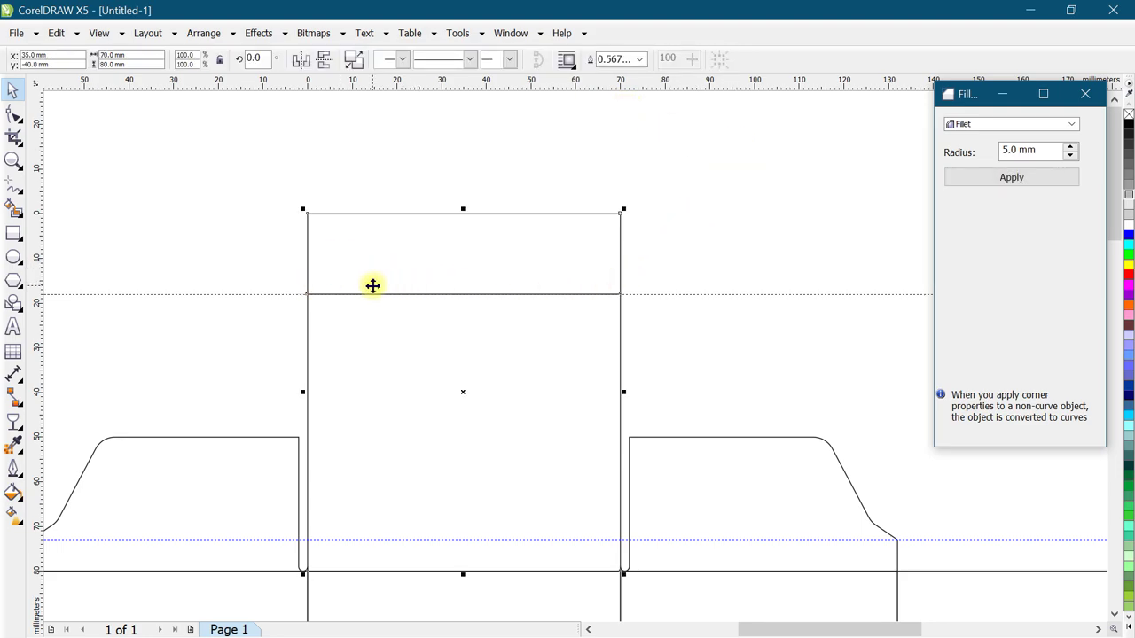
scroll(372, 284, "up", 1)
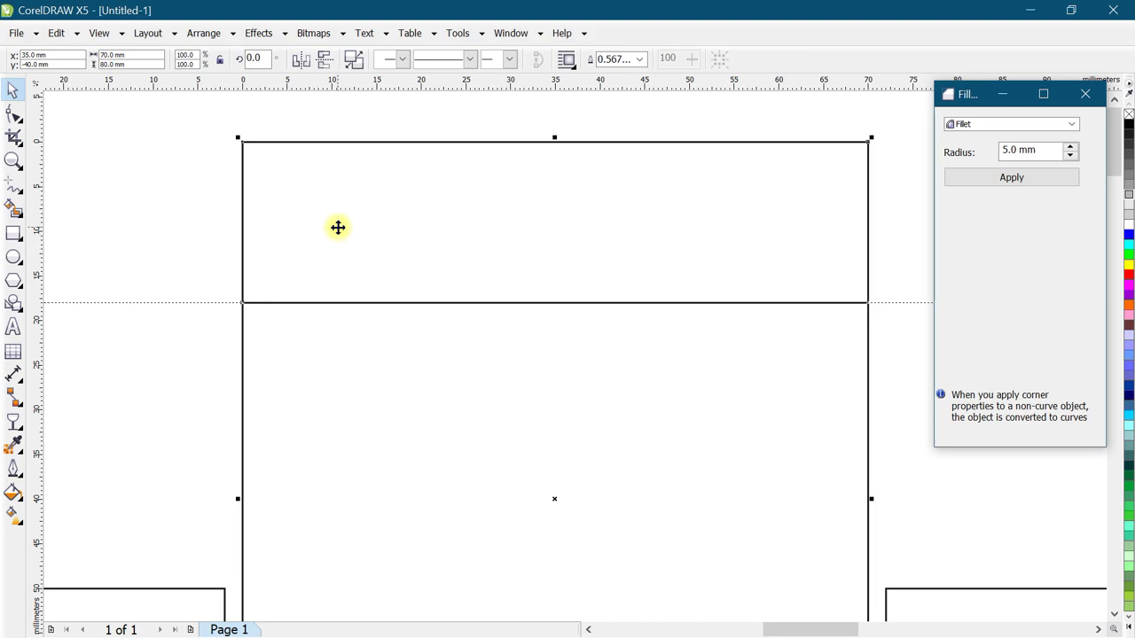
key("ctrl+k")
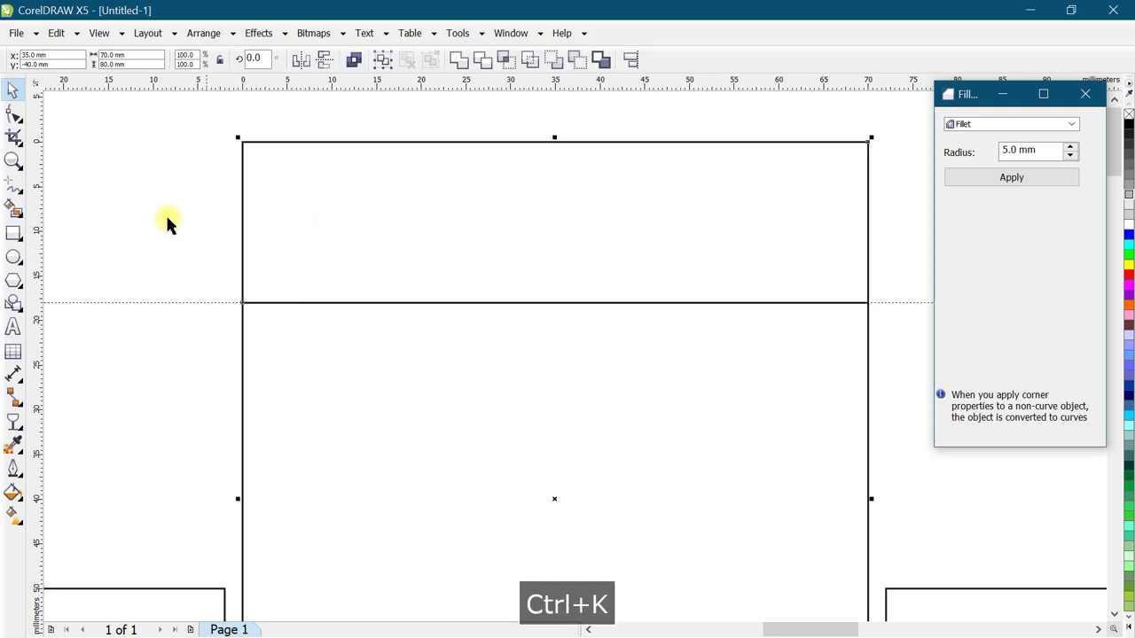
left_click(319, 232)
left_click_drag(319, 233, 325, 213)
key("ctrl+z")
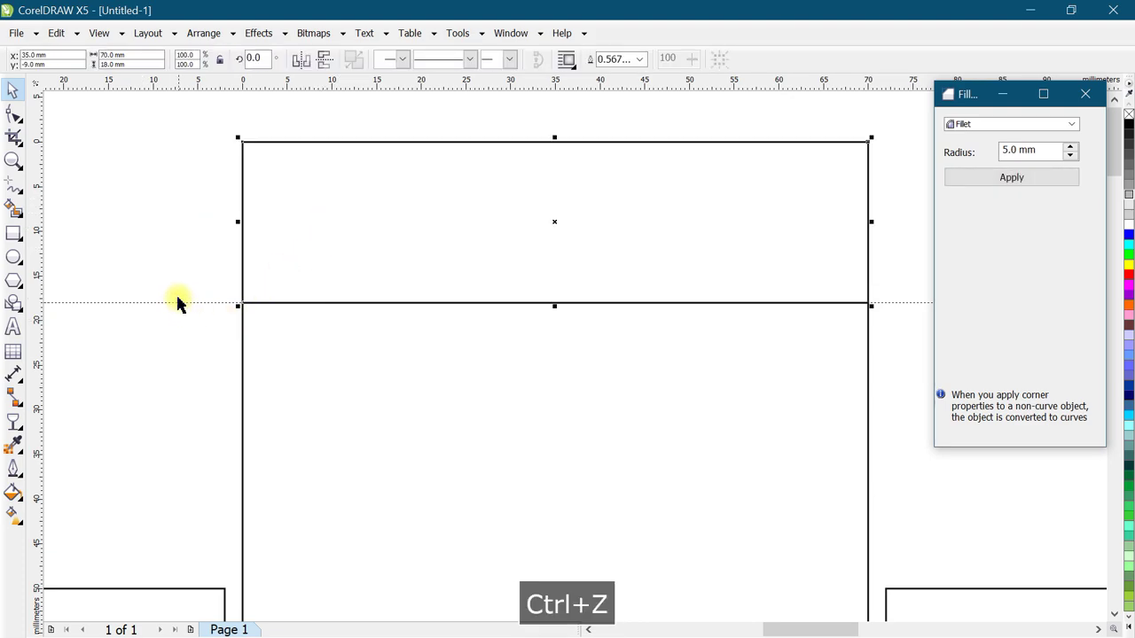
scroll(173, 299, "down", 1)
scroll(253, 301, "up", 1)
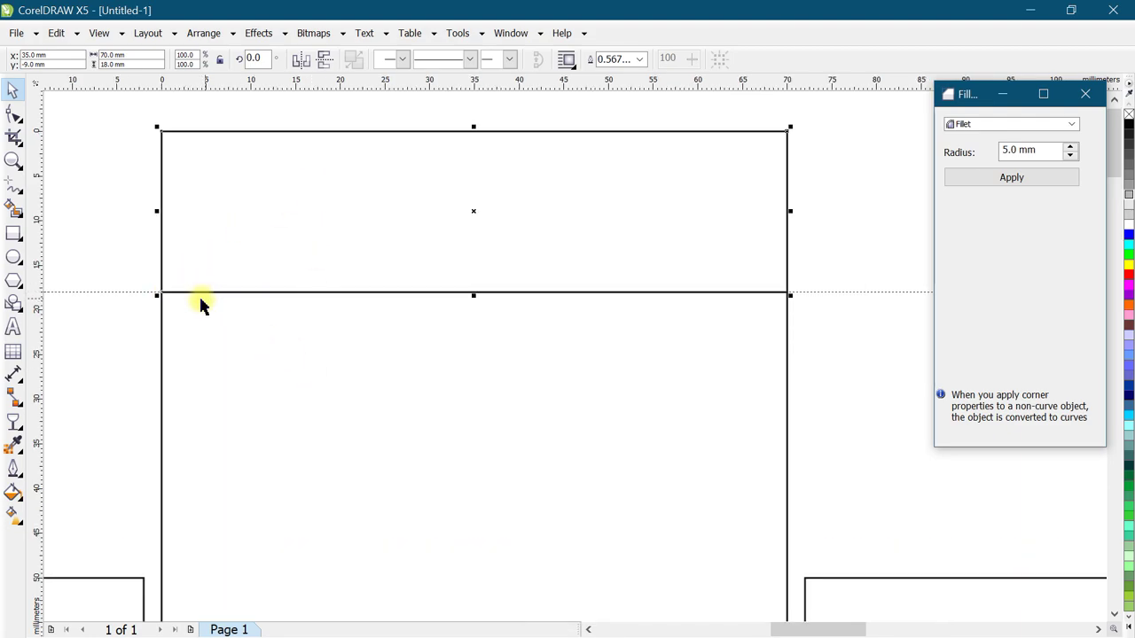
scroll(300, 332, "down", 1)
scroll(232, 297, "up", 1)
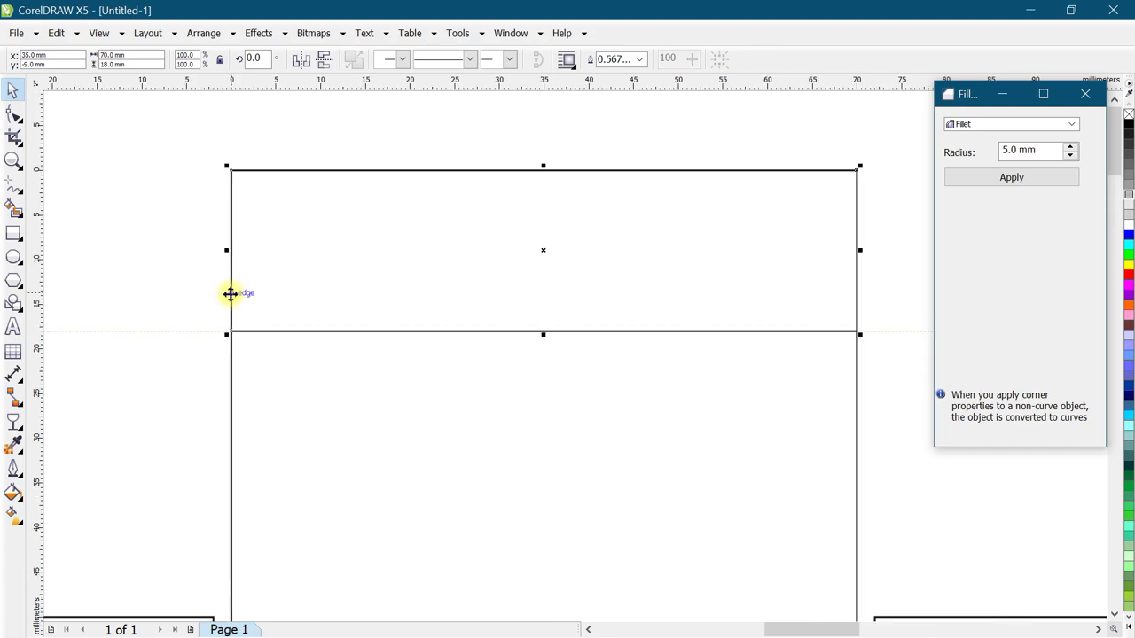
Draw a small rectangle and size it to 8 × 2 mm.
key("F6")
left_click_drag(232, 320, 293, 332)
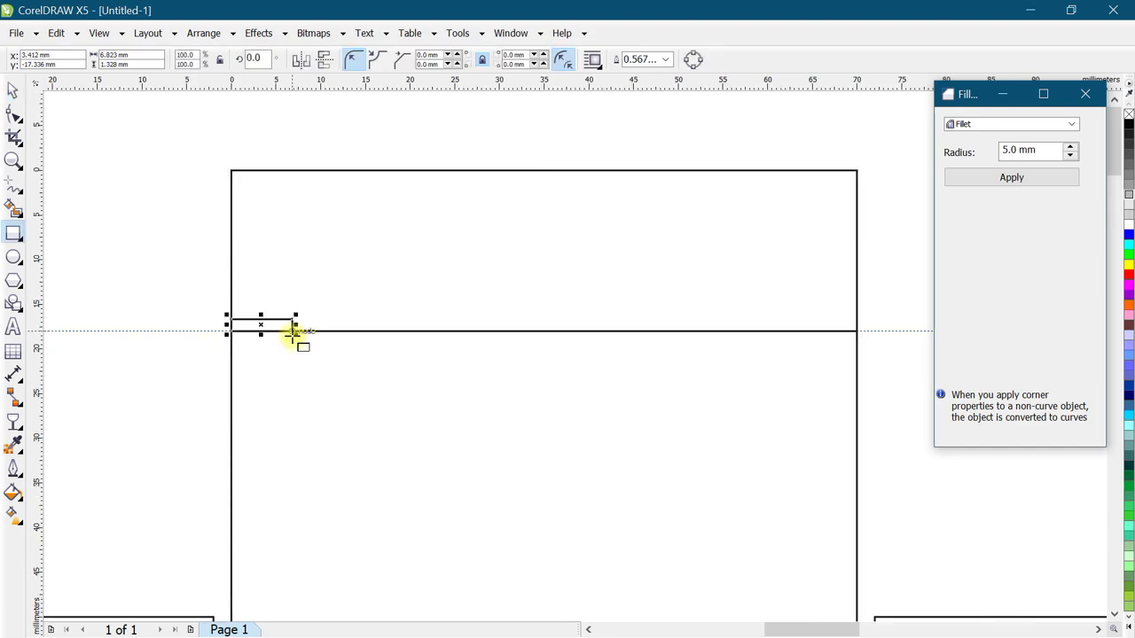
key("ctrl+z")
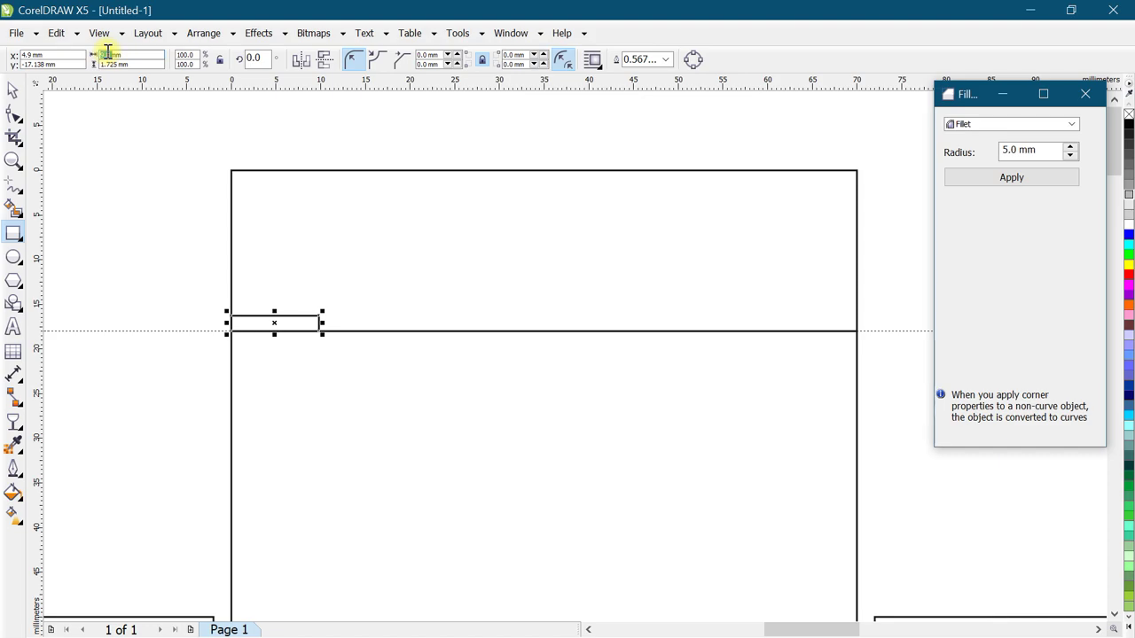
key("Tab")
type("3")
key("Return")
left_click(105, 59)
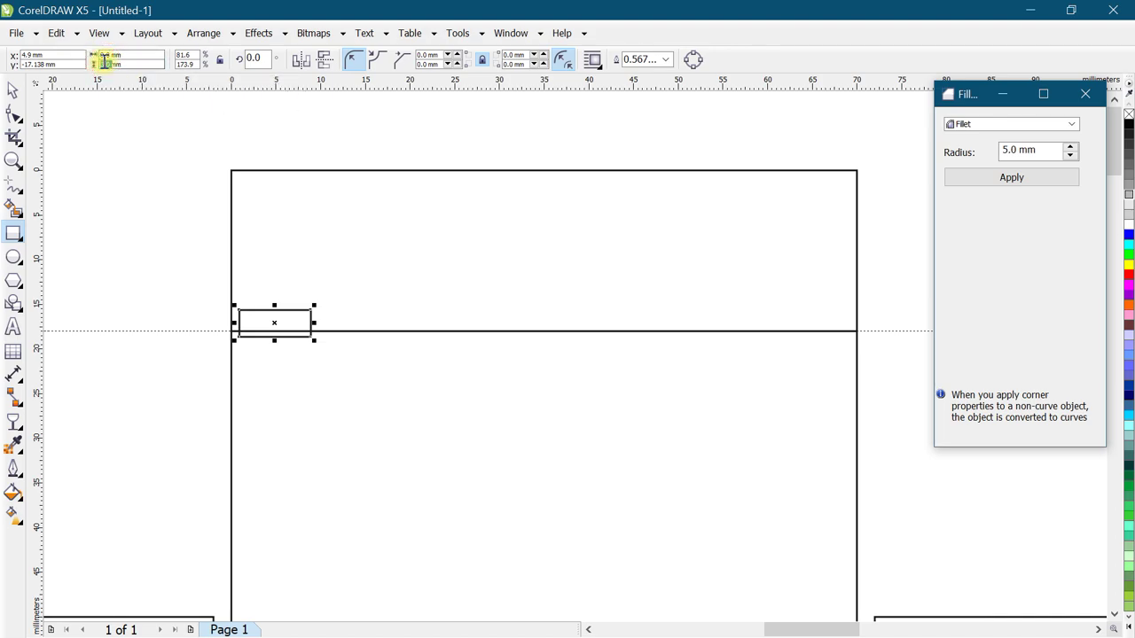
type("2")
key("Return")
Align the 8 × 2 mm rectangle to the panel's left edge, resting on the dividing line.
left_click(12, 90)
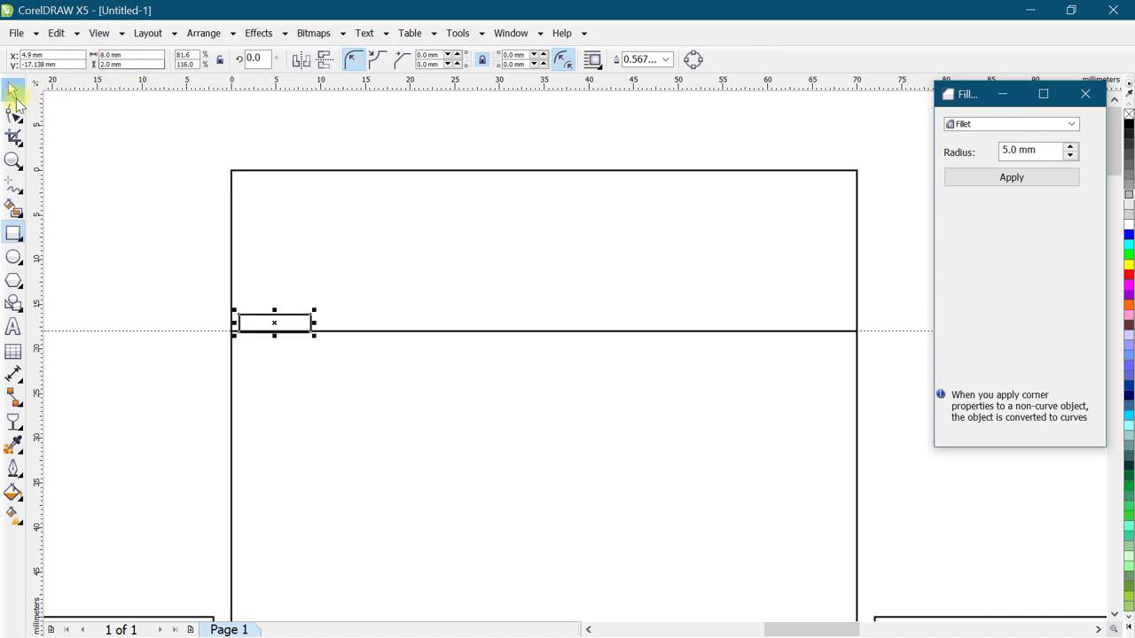
left_click(271, 319)
left_click_drag(269, 323, 299, 387)
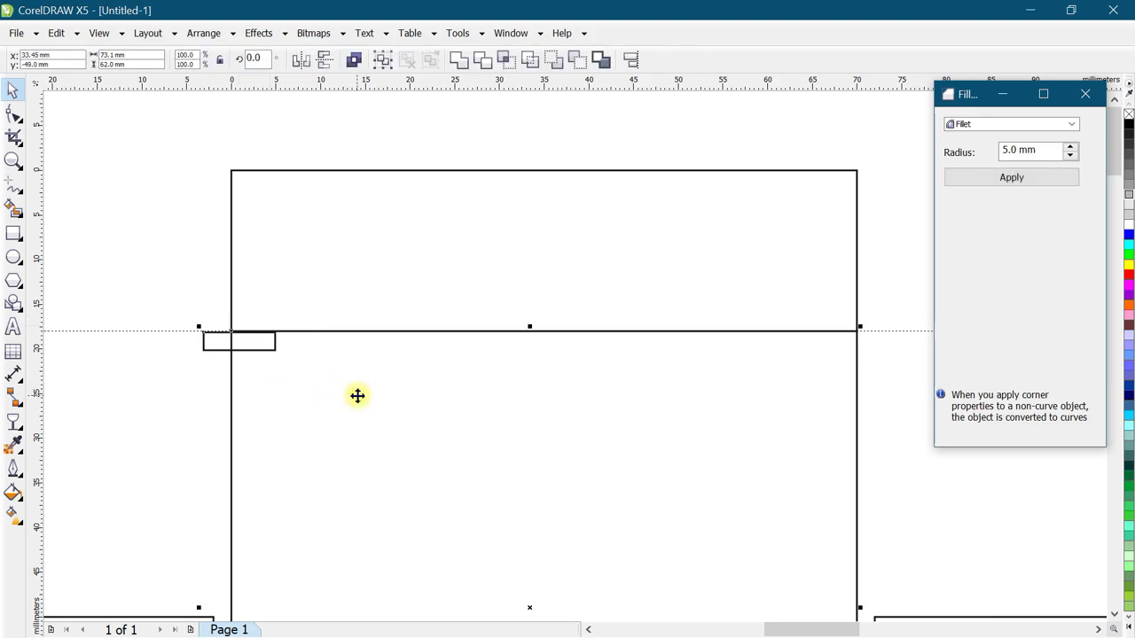
key("Up")
key("l")
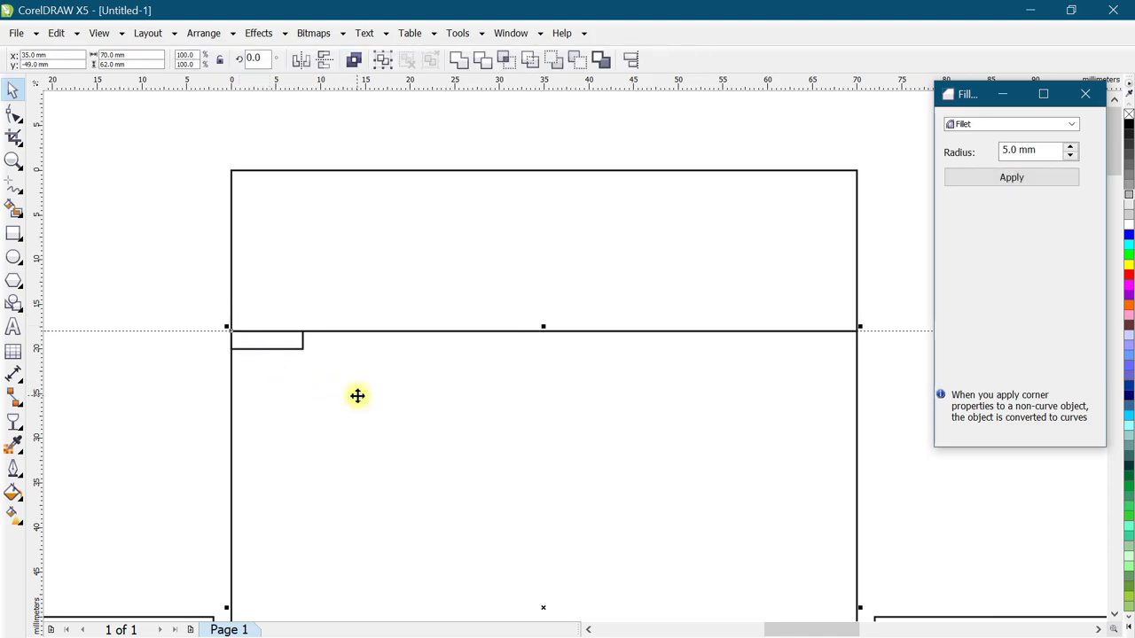
left_click(254, 349)
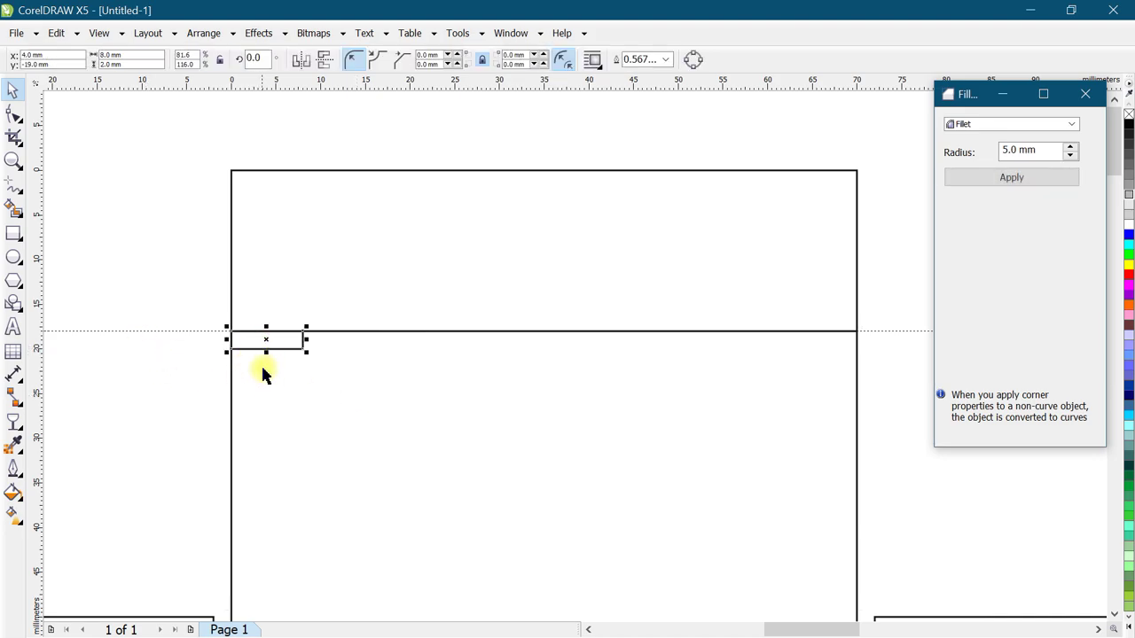
left_click_drag(268, 355, 265, 316)
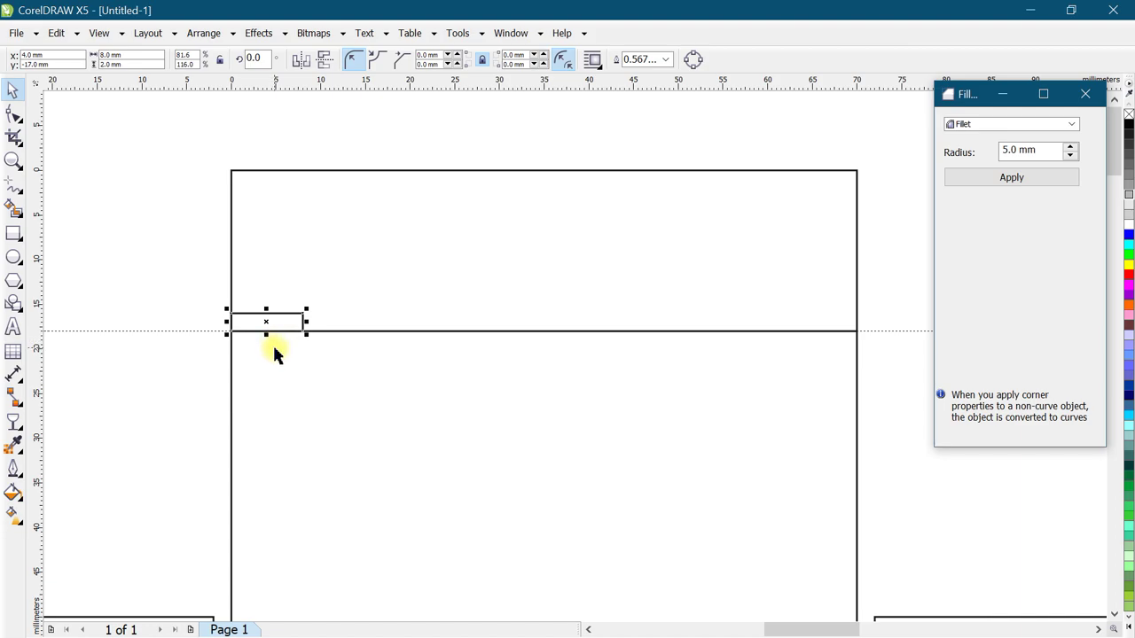
left_click(307, 376)
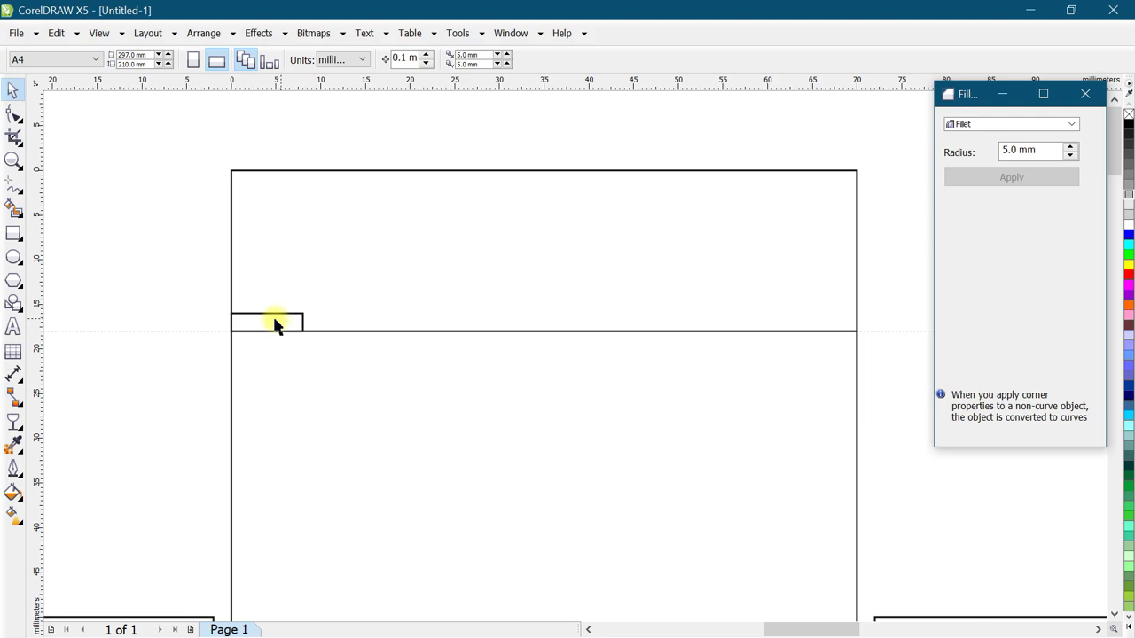
Duplicate the 8 × 2 mm tab and weld both tabs onto the front panel.
left_click(287, 318)
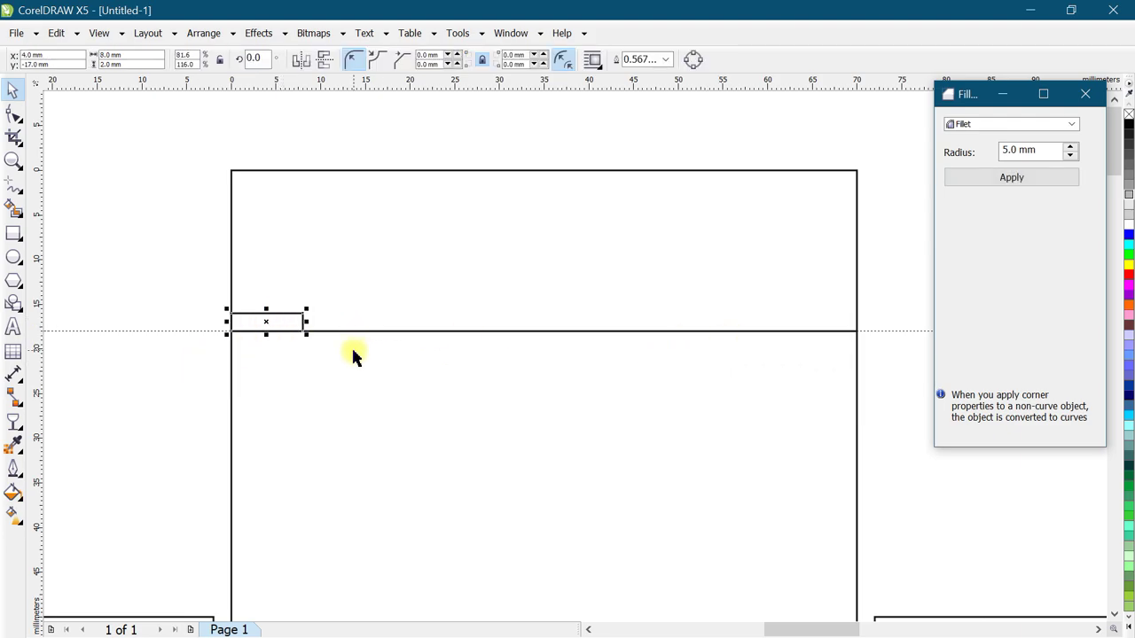
key("ctrl+c")
key("ctrl+v")
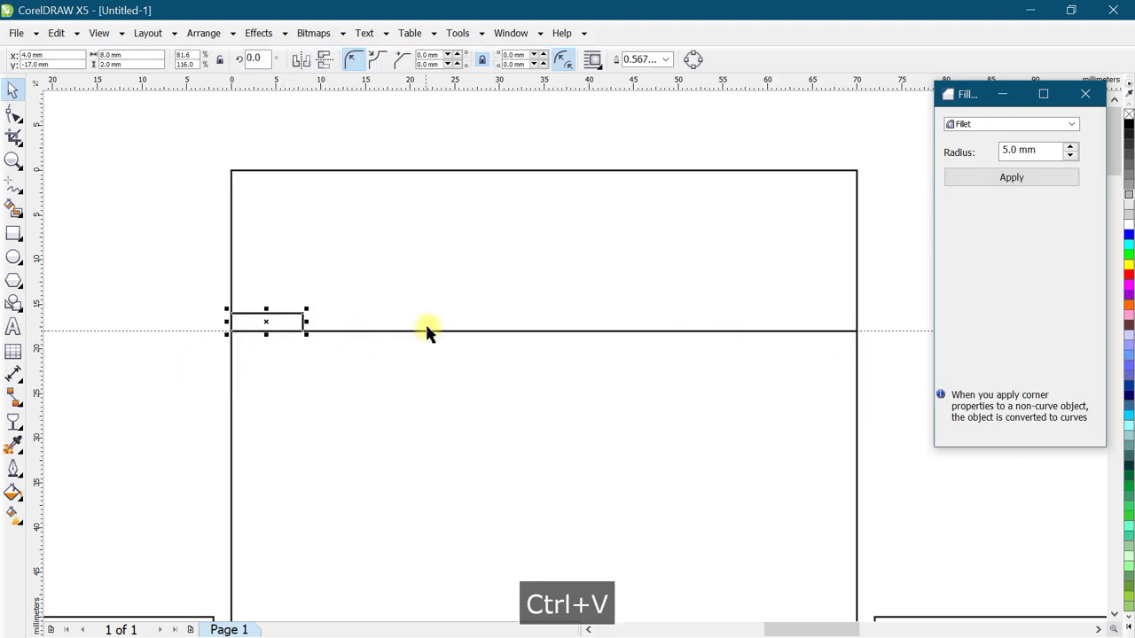
left_click(501, 348)
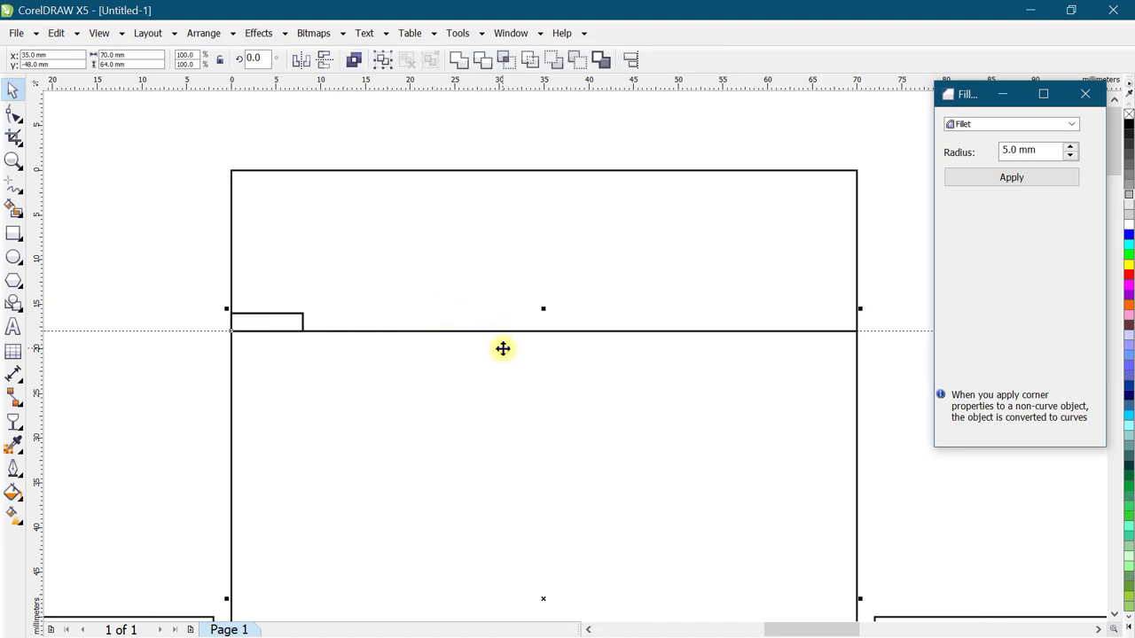
left_click_drag(198, 280, 864, 381)
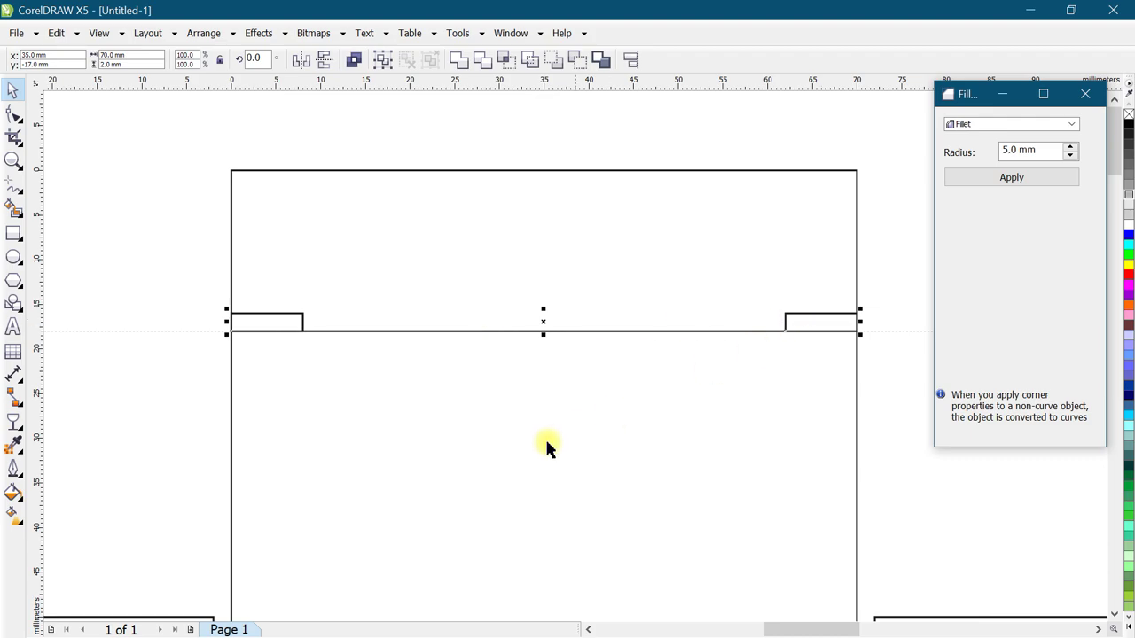
left_click(488, 450)
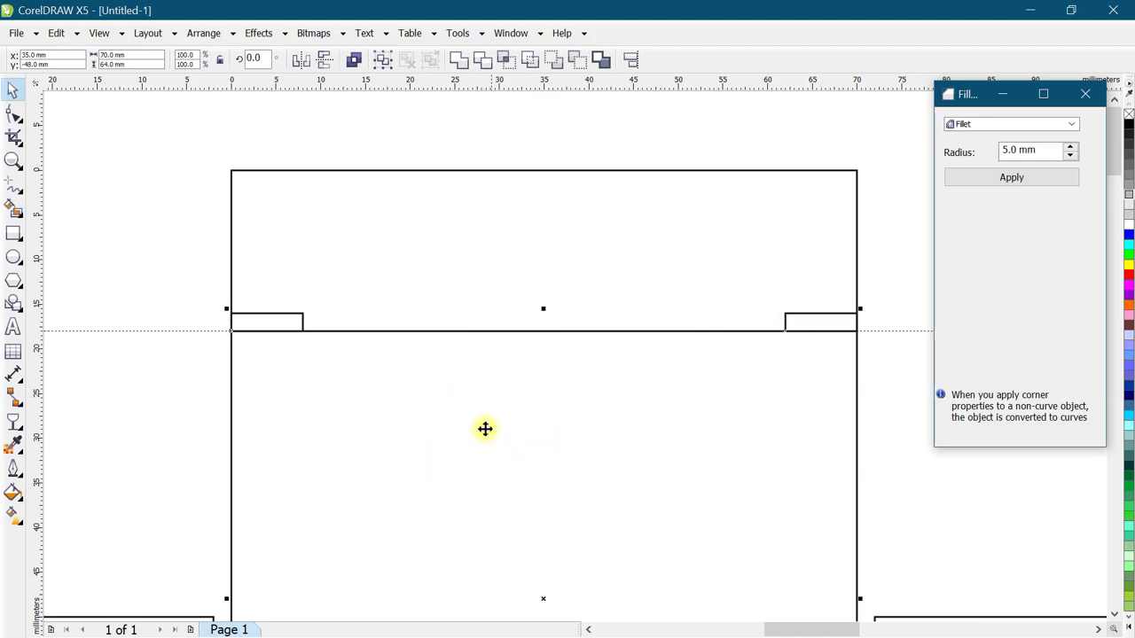
left_click(460, 59)
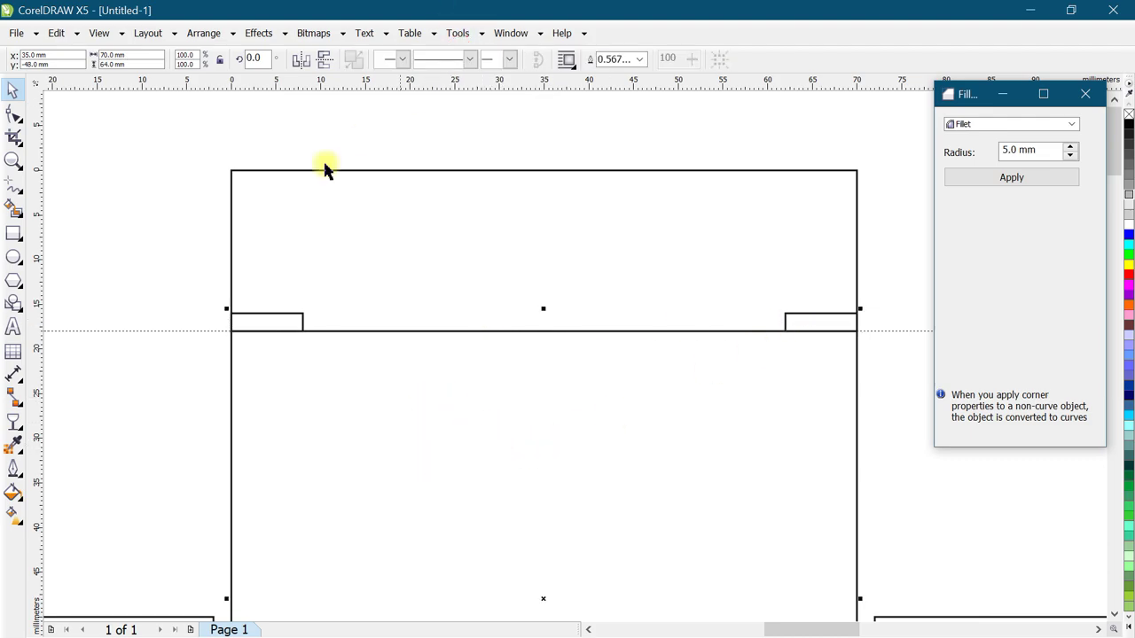
Cut matching tab notches out of the 18 mm top strip and check the fit.
left_click(175, 363)
left_click_drag(393, 293, 393, 225)
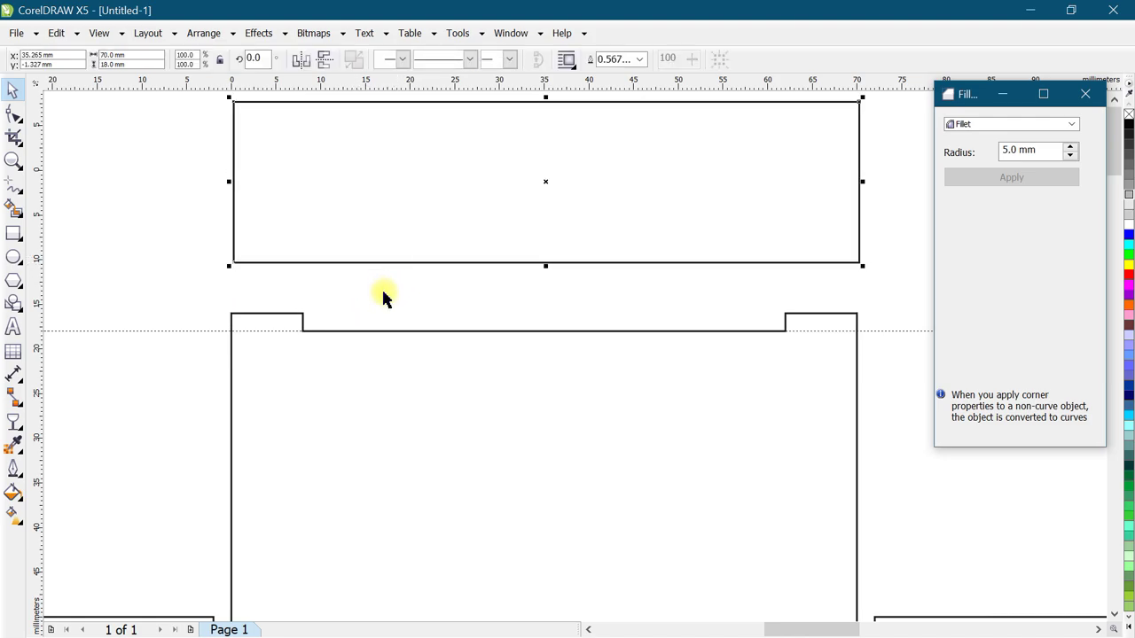
key("ctrl+z")
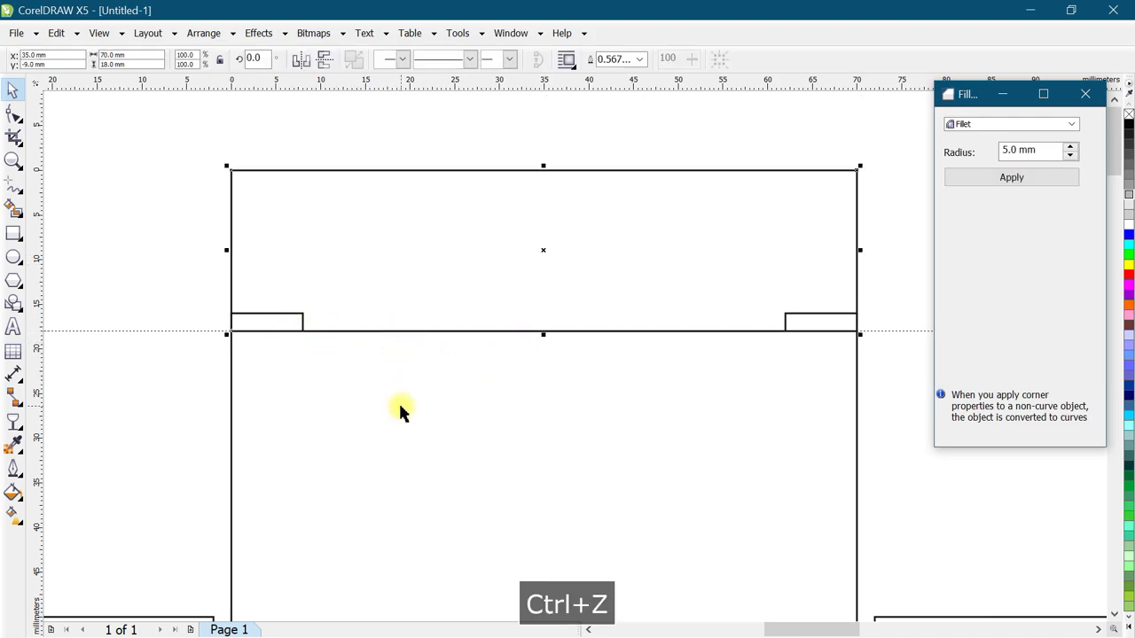
key("ctrl+z")
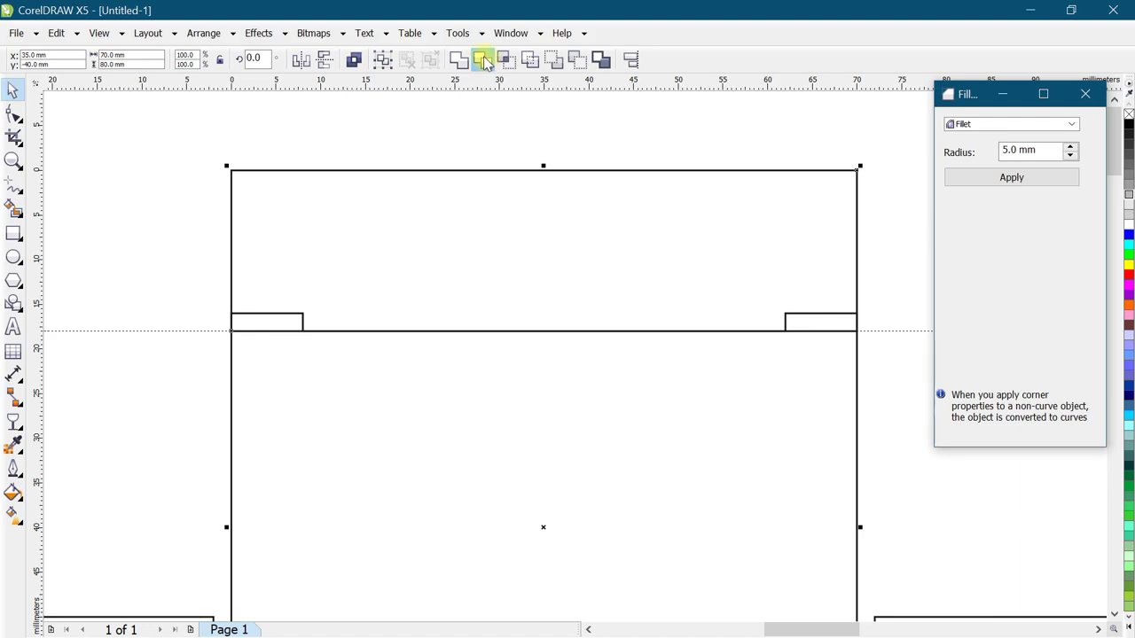
left_click(483, 59)
left_click_drag(345, 246, 357, 182)
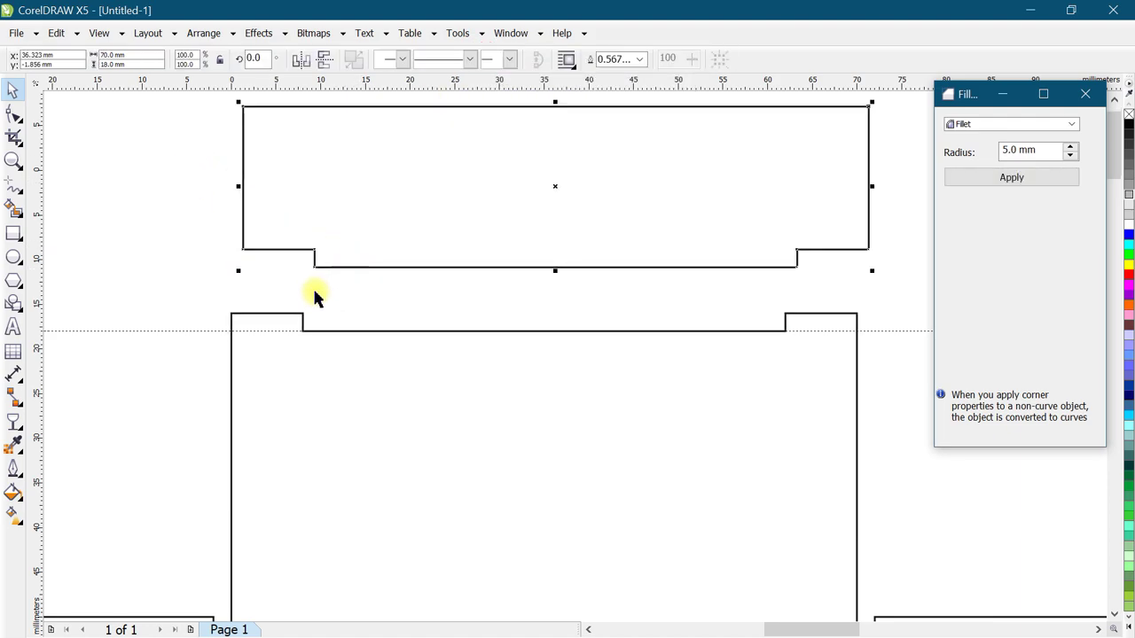
key("ctrl+z")
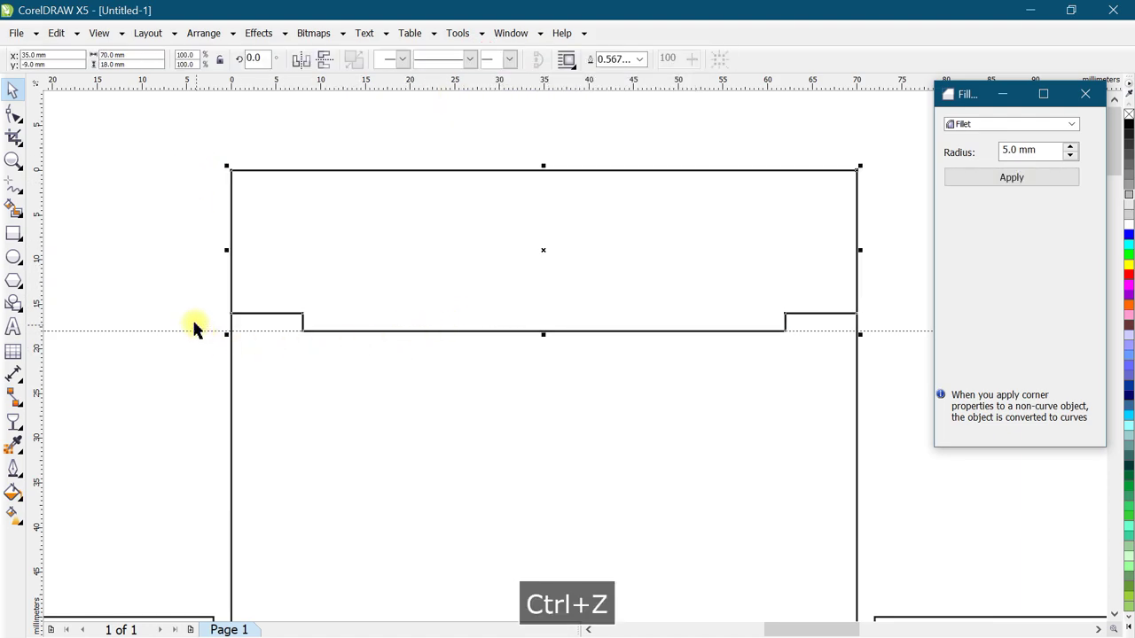
left_click(183, 286)
scroll(496, 321, "down", 1)
scroll(479, 301, "down", 1)
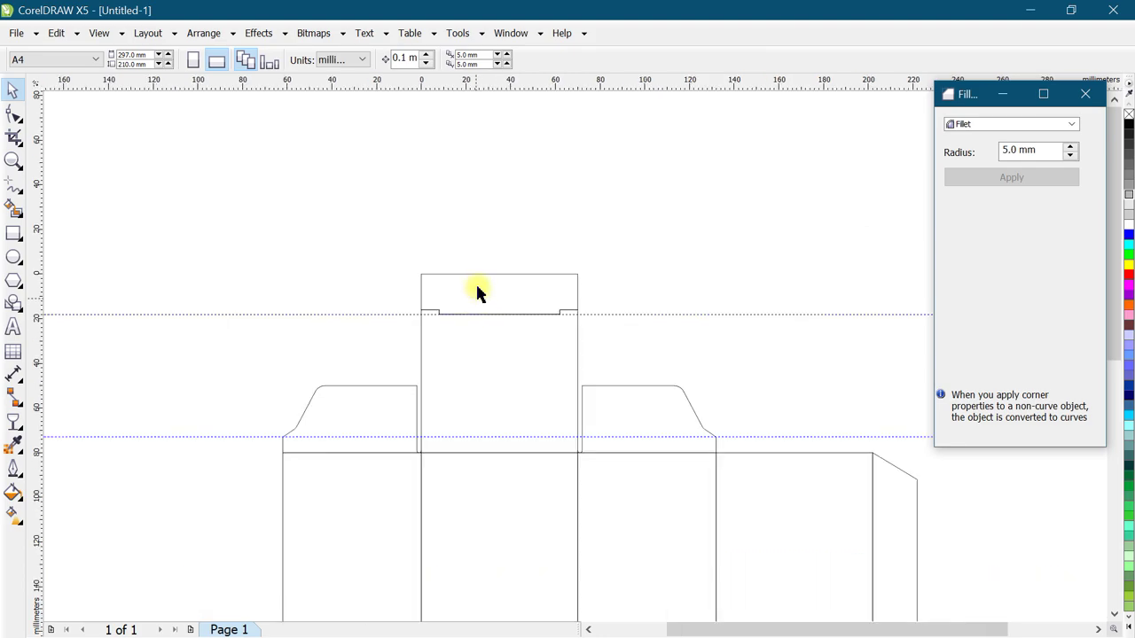
scroll(479, 295, "up", 2)
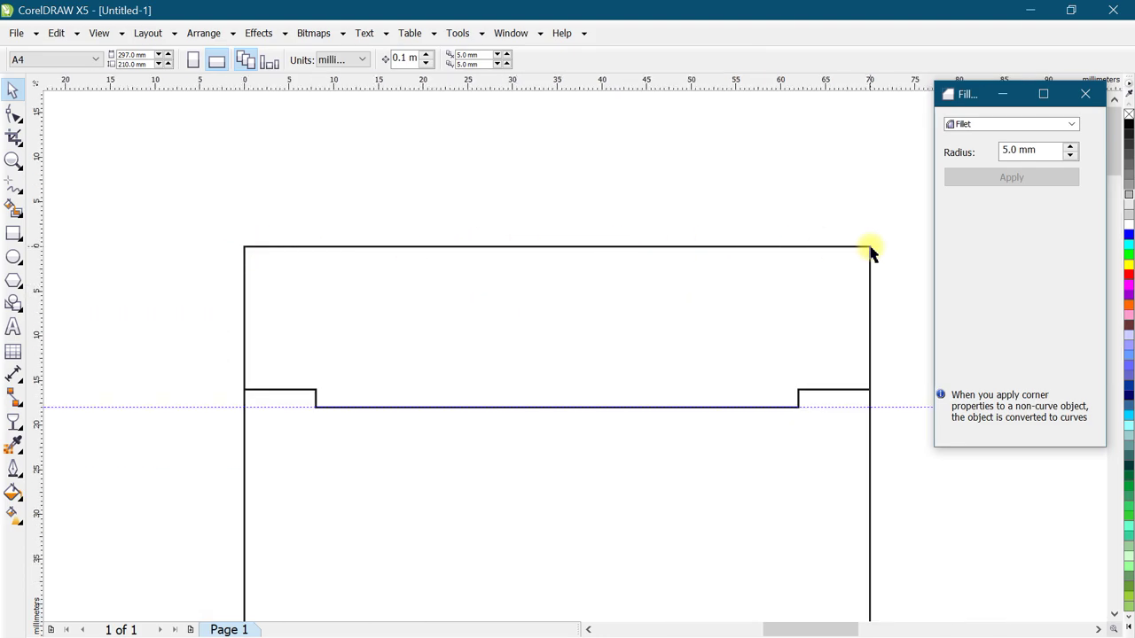
Select the flap's two top corner nodes and apply a 10 mm fillet to them.
left_click(13, 115)
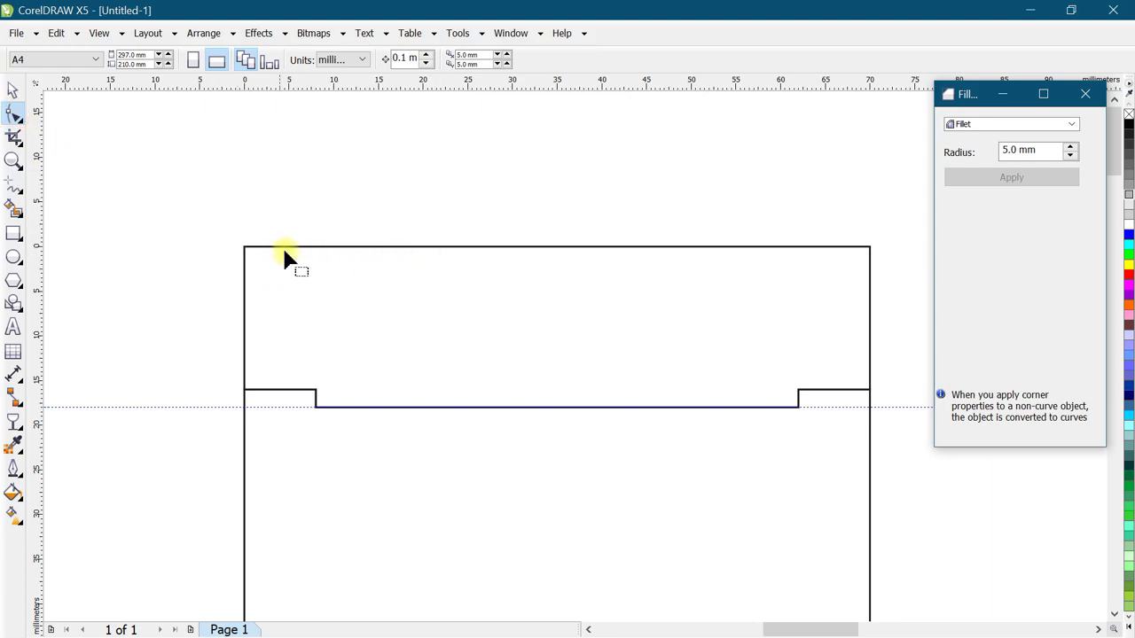
left_click_drag(210, 222, 298, 278)
left_click_drag(840, 219, 895, 282)
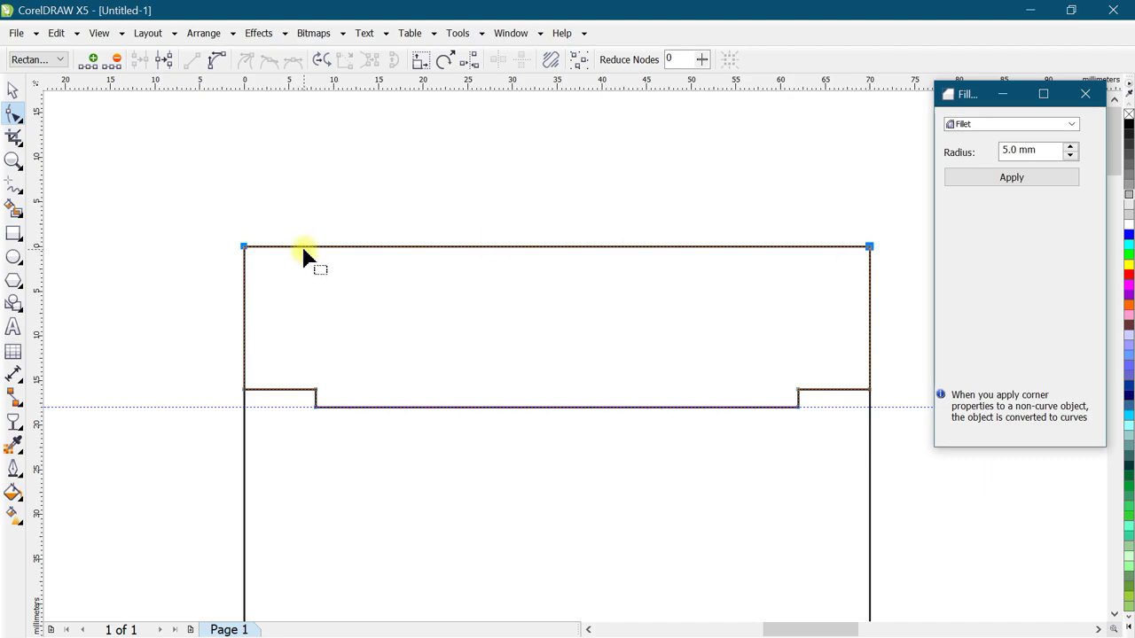
left_click(1070, 146)
left_click_drag(1070, 149, 1070, 150)
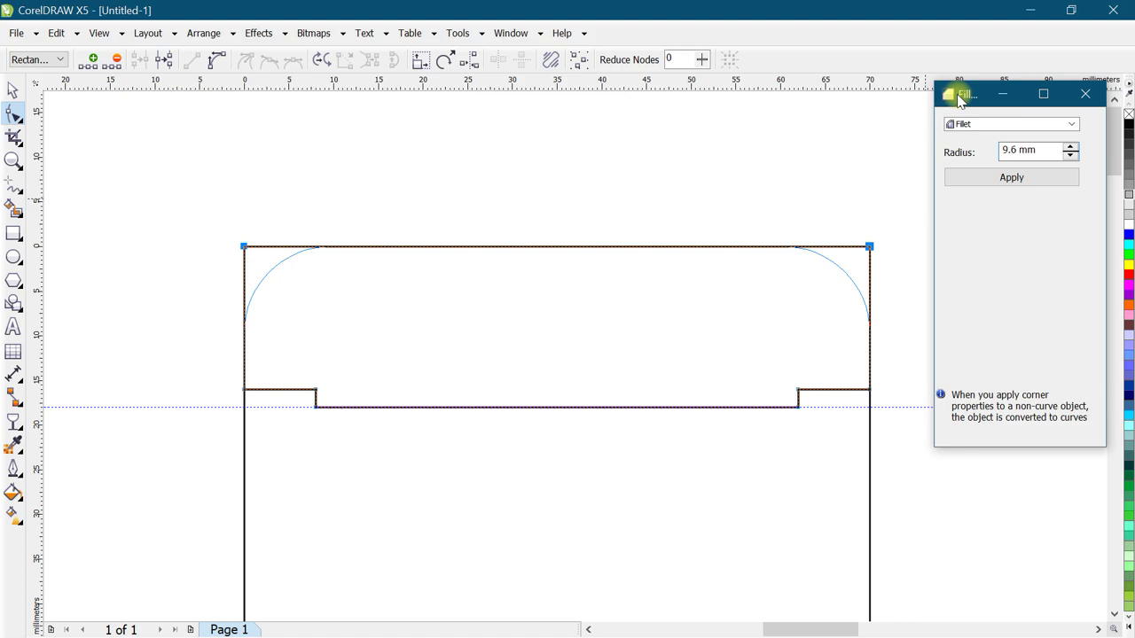
left_click(1070, 146)
left_click(1070, 146)
double_click(1008, 152)
type("10")
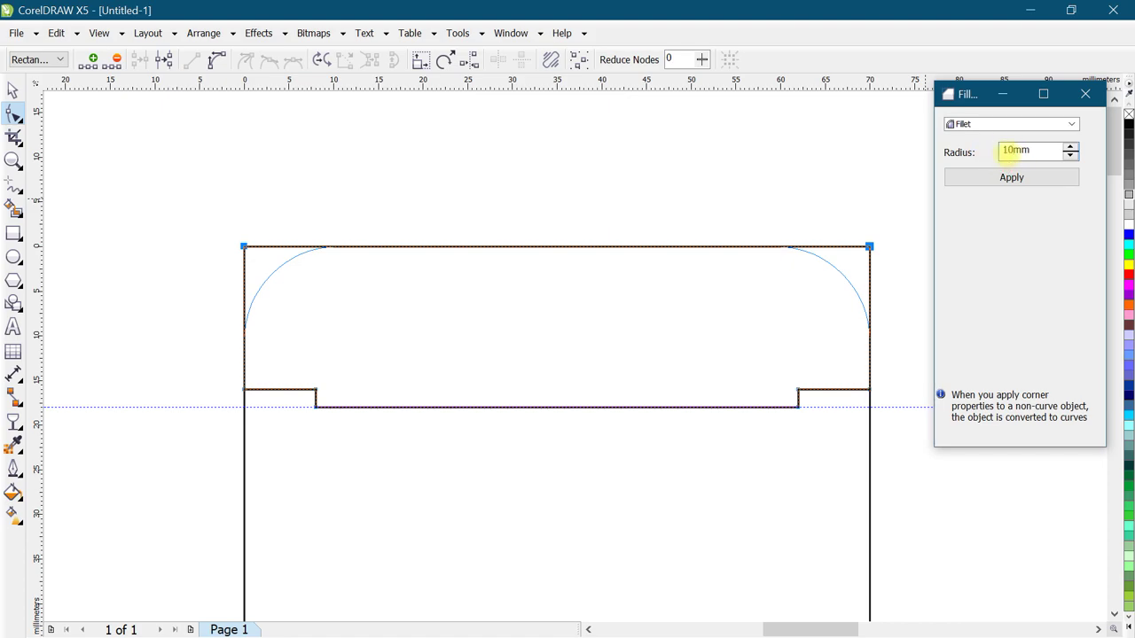
left_click(1011, 177)
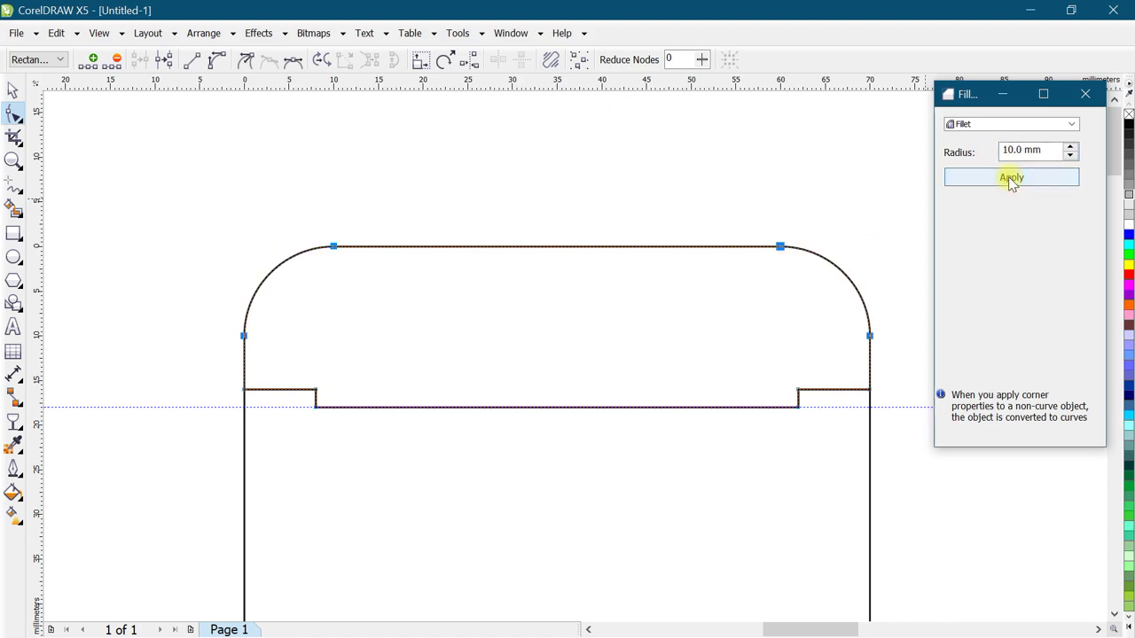
left_click(12, 91)
left_click(144, 151)
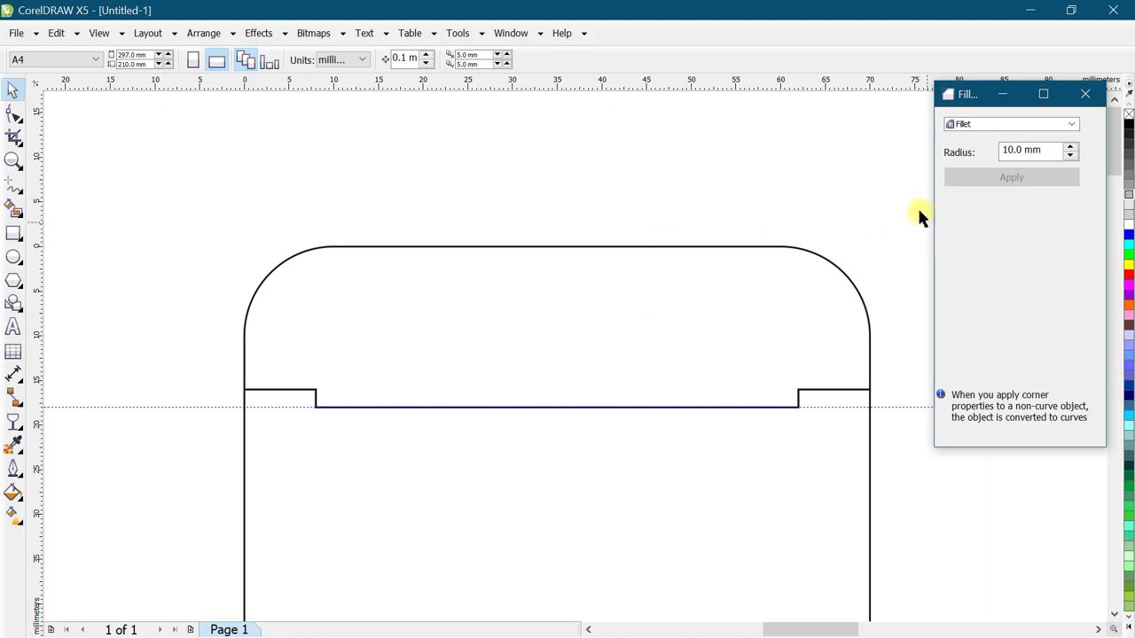
Zoom in and select all four main box panels.
scroll(323, 258, "down", 2)
scroll(322, 257, "down", 1)
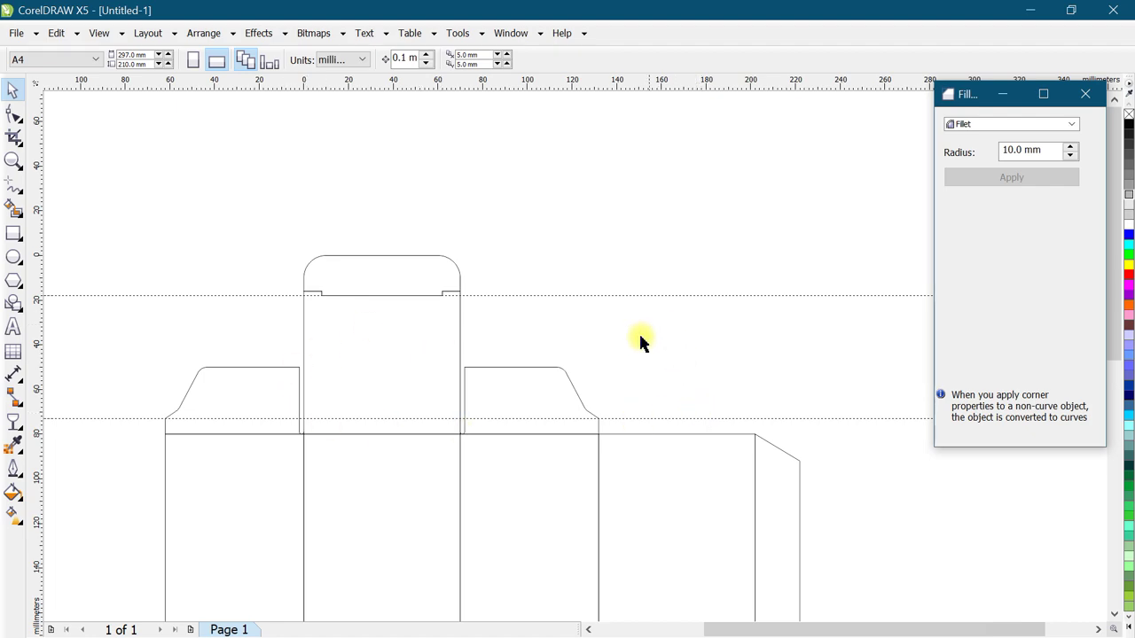
scroll(610, 291, "down", 2)
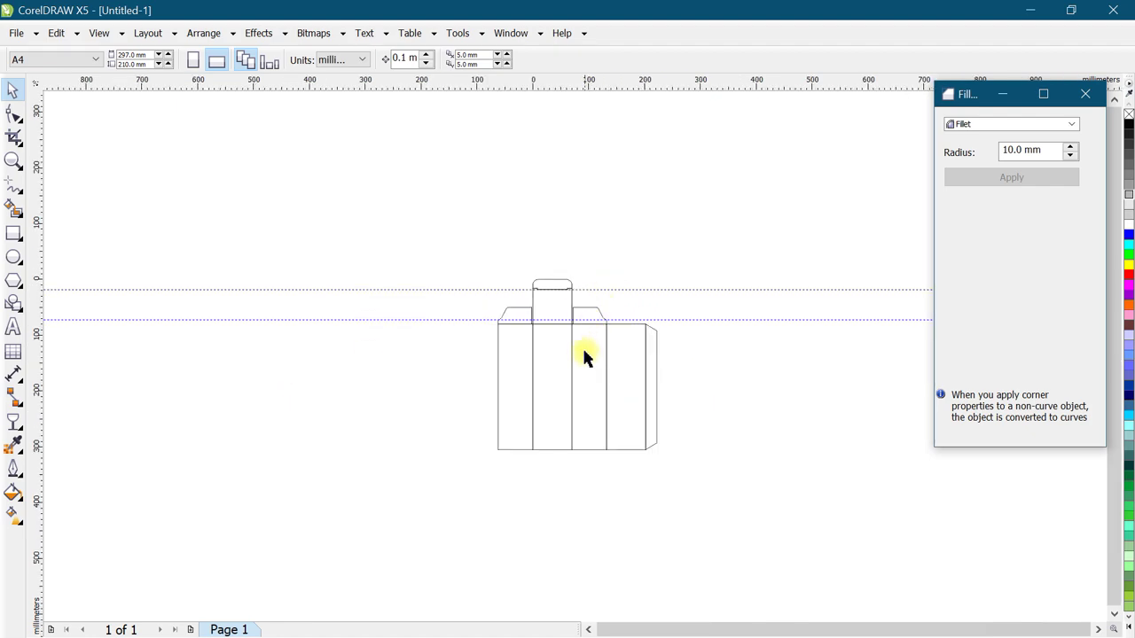
left_click(13, 160)
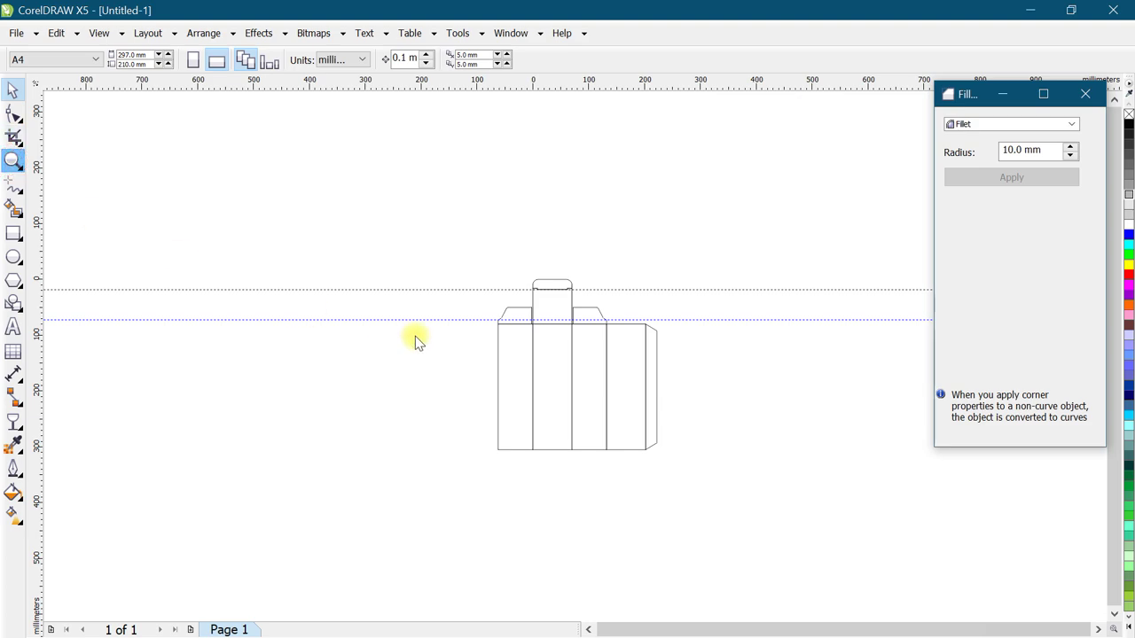
left_click_drag(466, 310, 715, 488)
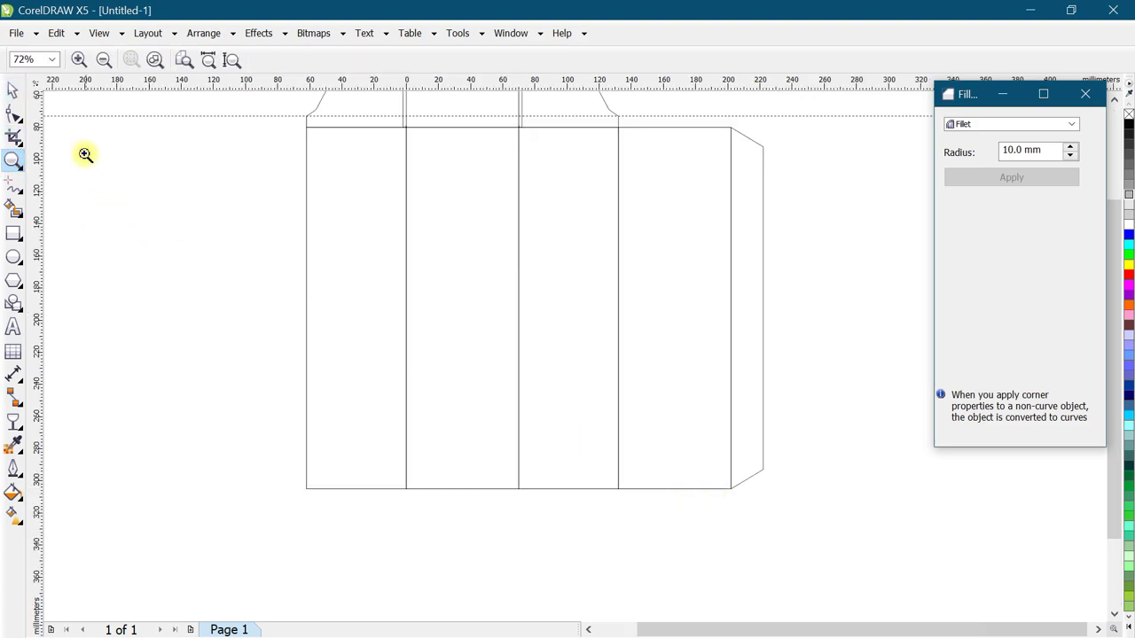
left_click(15, 91)
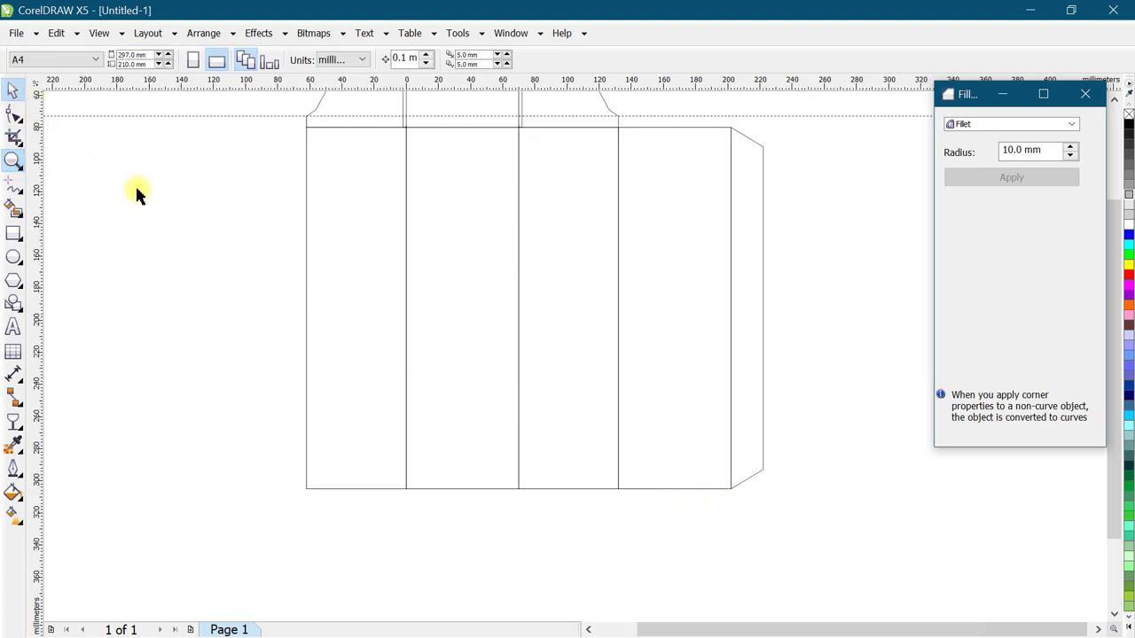
left_click(330, 202)
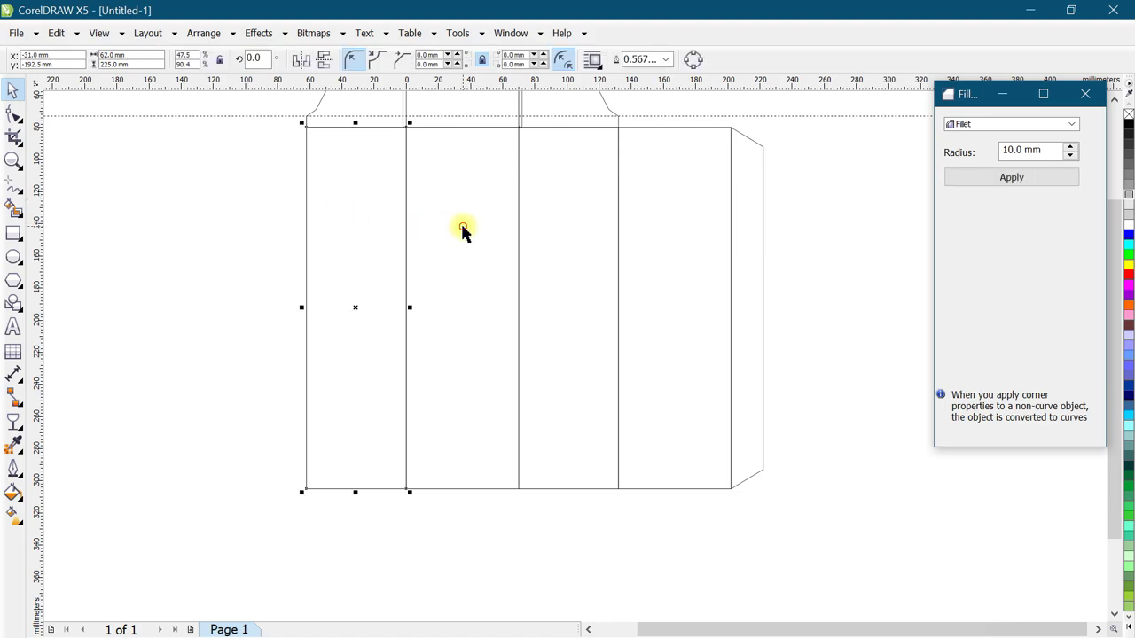
left_click(462, 230, "shift")
left_click(560, 222, "shift")
left_click(683, 217, "shift")
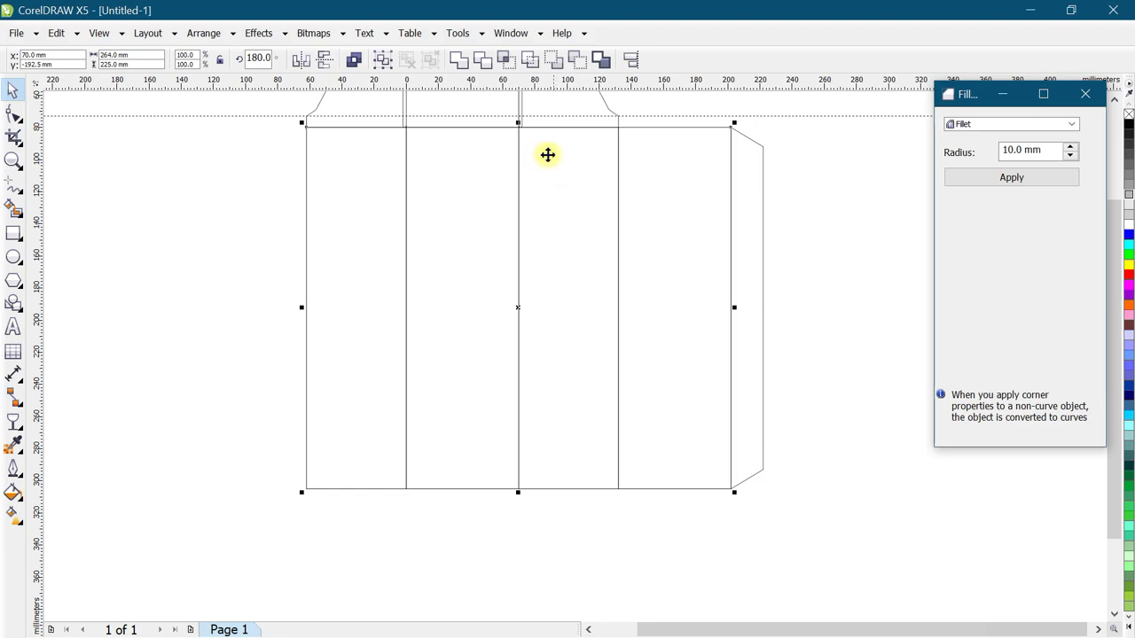
Mirror a copy of the four panels below the box and zoom onto it.
scroll(422, 168, "down", 2)
left_click_drag(422, 168, 422, 413)
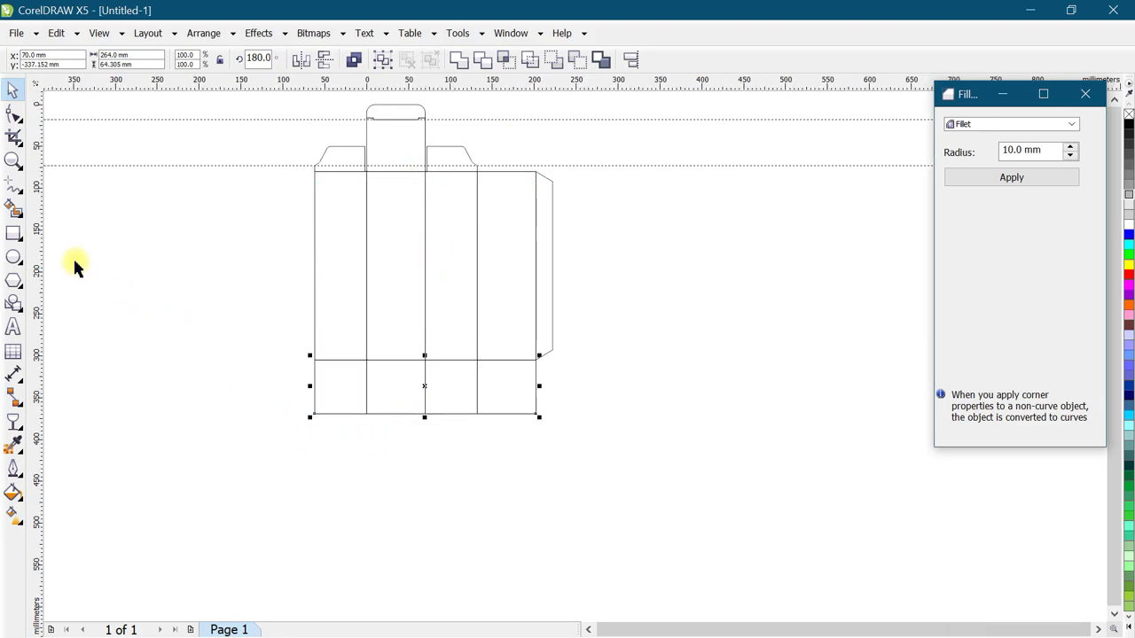
left_click(13, 161)
left_click_drag(269, 330, 575, 445)
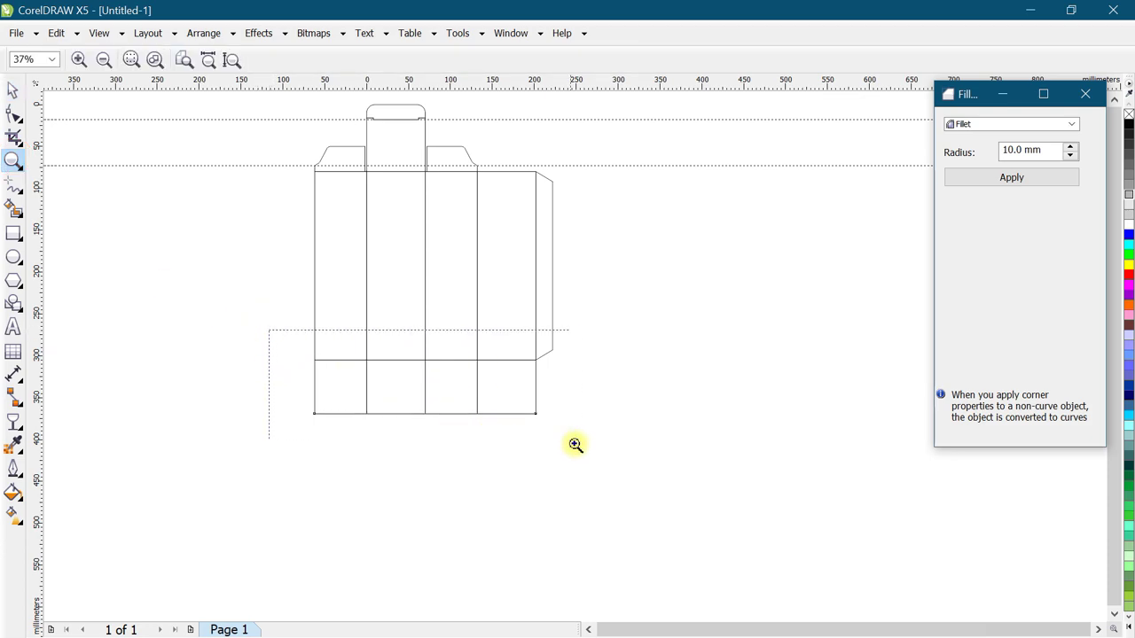
left_click(13, 89)
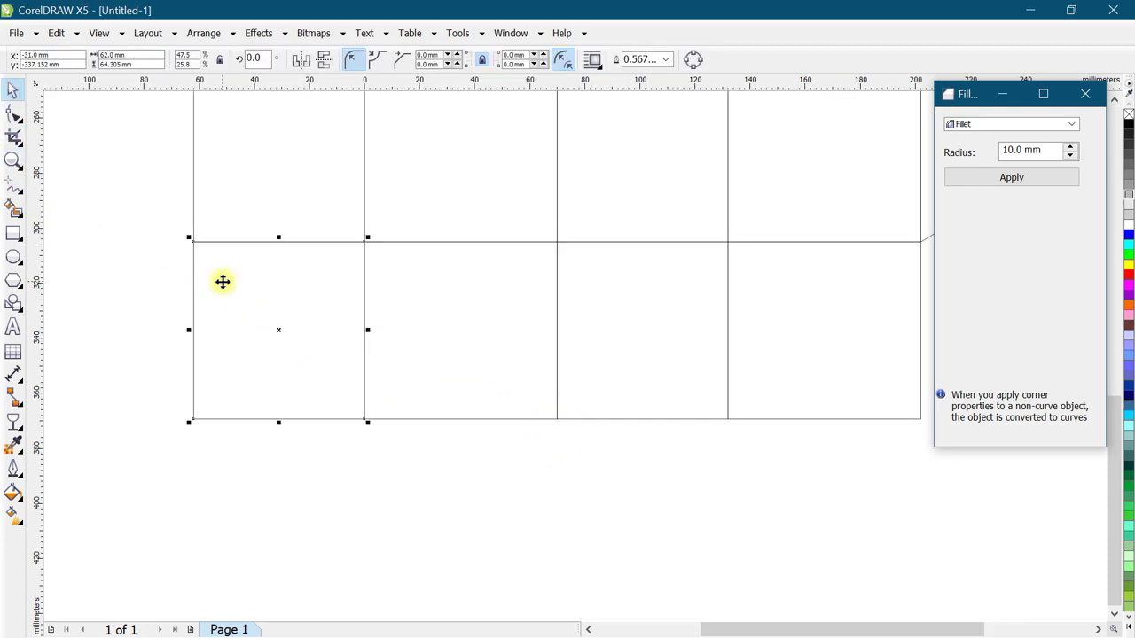
Make the leftmost bottom panel 62 × 32 mm under the first panel, zero rulers there, add a guide.
left_click(160, 292)
left_click(254, 294)
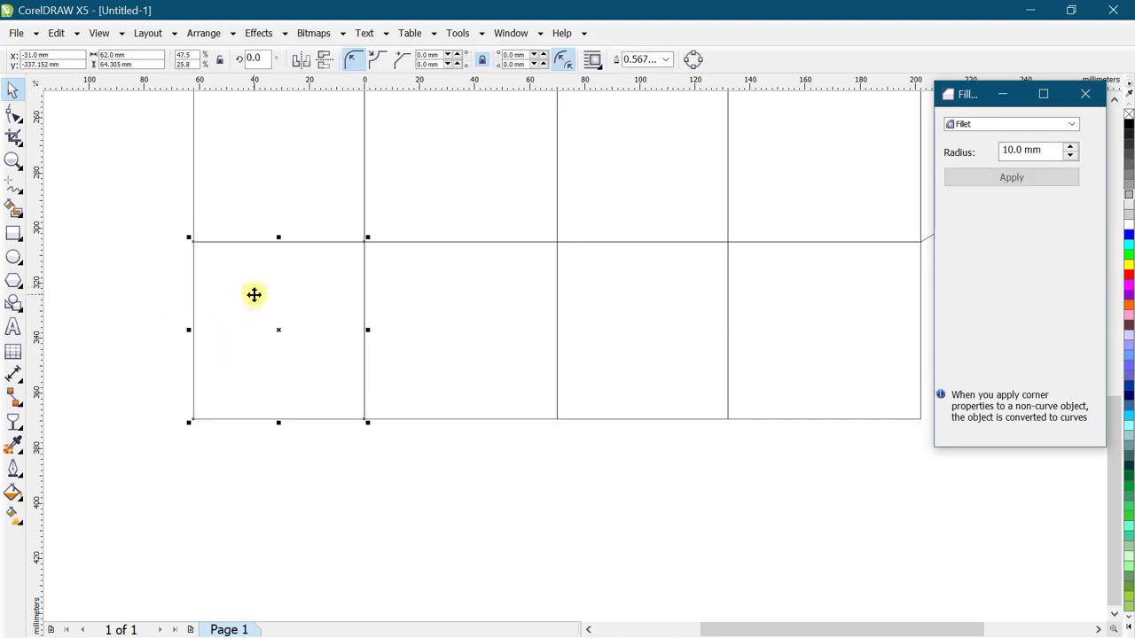
double_click(113, 63)
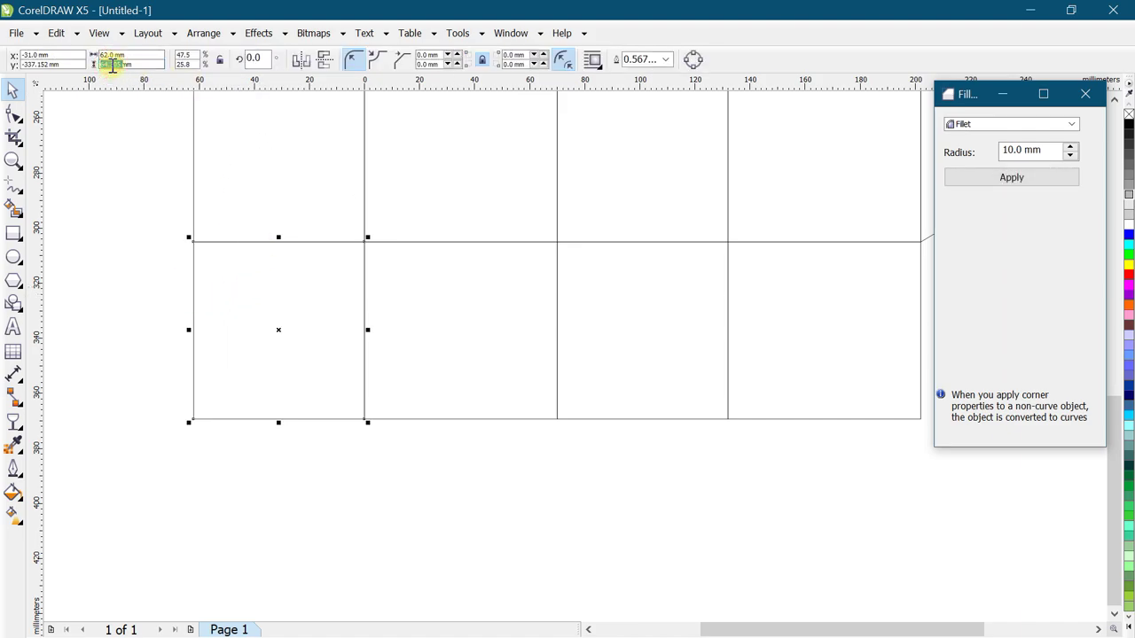
type("32")
key("Return")
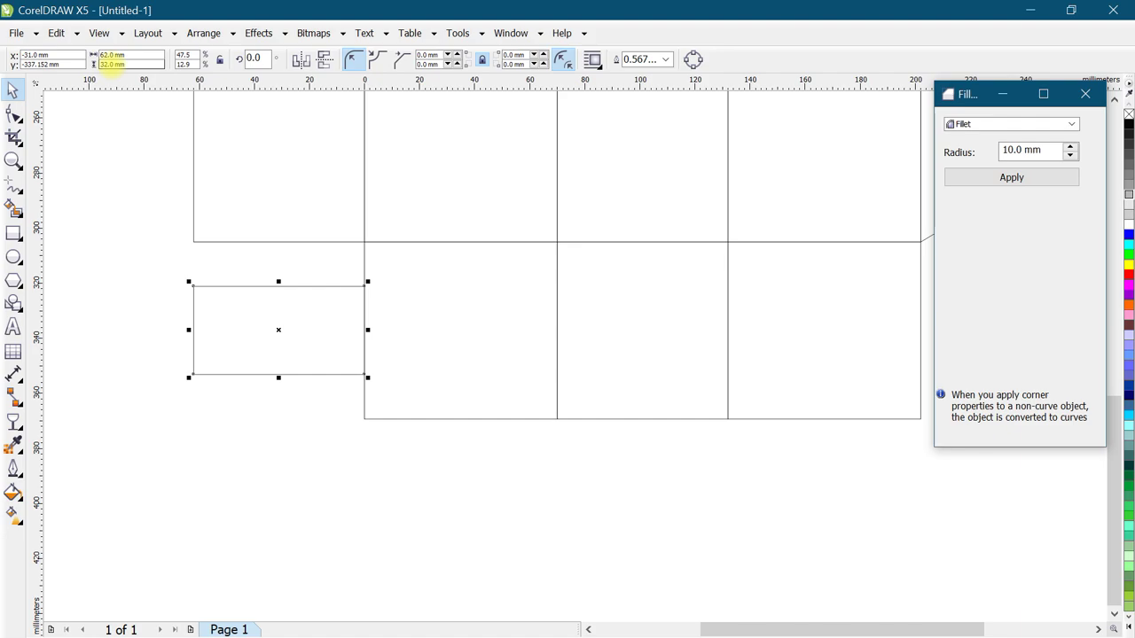
left_click(283, 206, "shift")
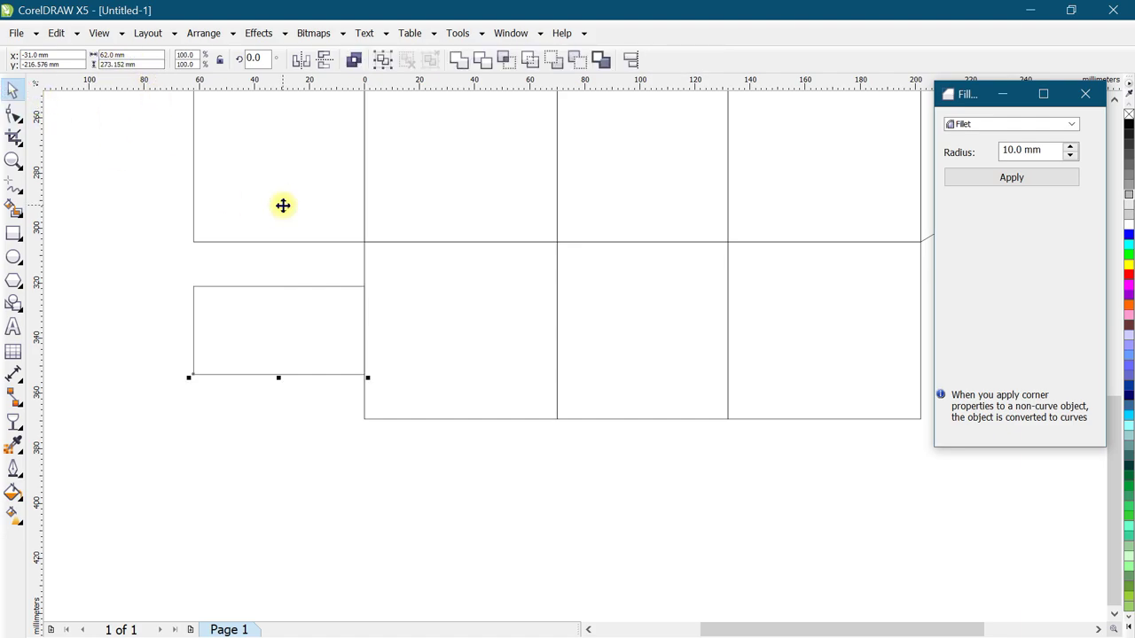
left_click(122, 255)
left_click(279, 154)
left_click_drag(279, 148, 293, 283)
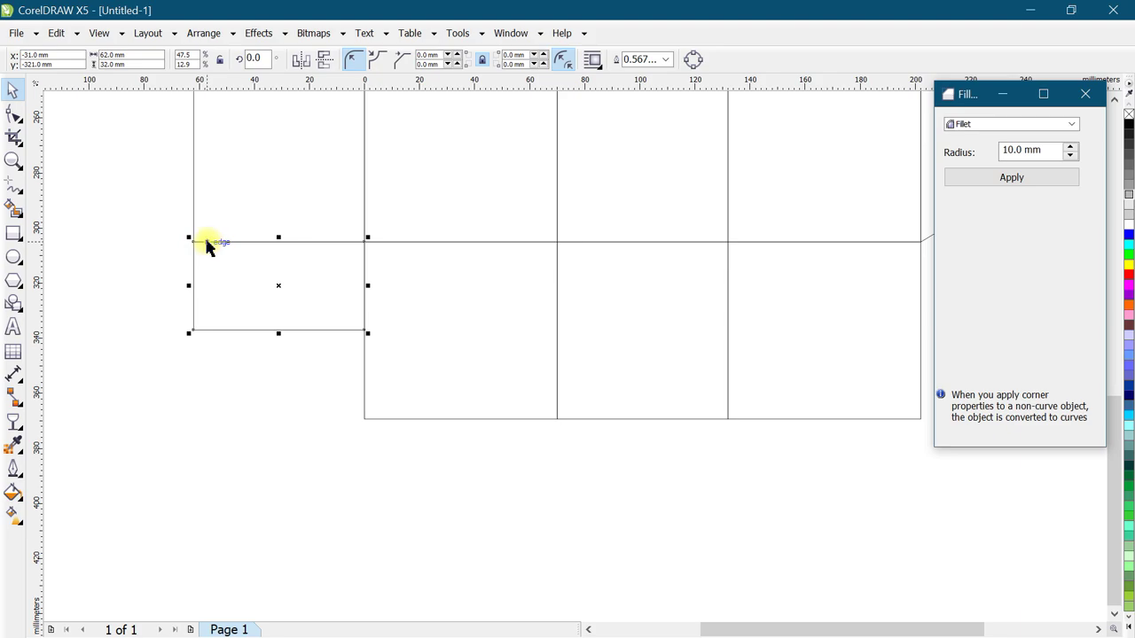
left_click_drag(40, 84, 193, 242)
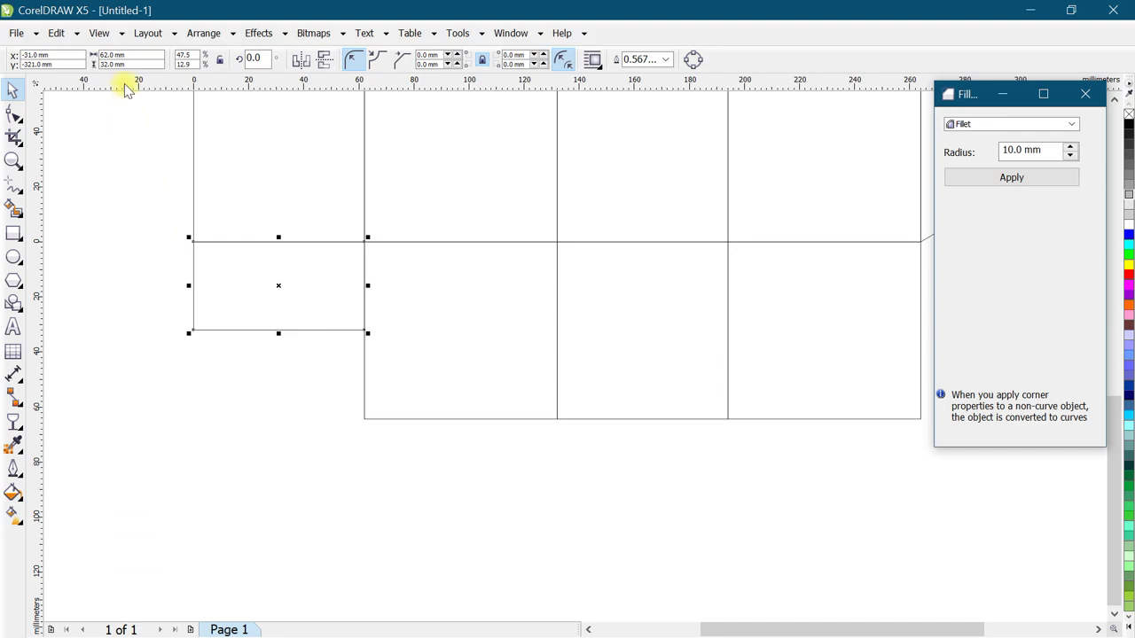
left_click_drag(126, 86, 126, 271)
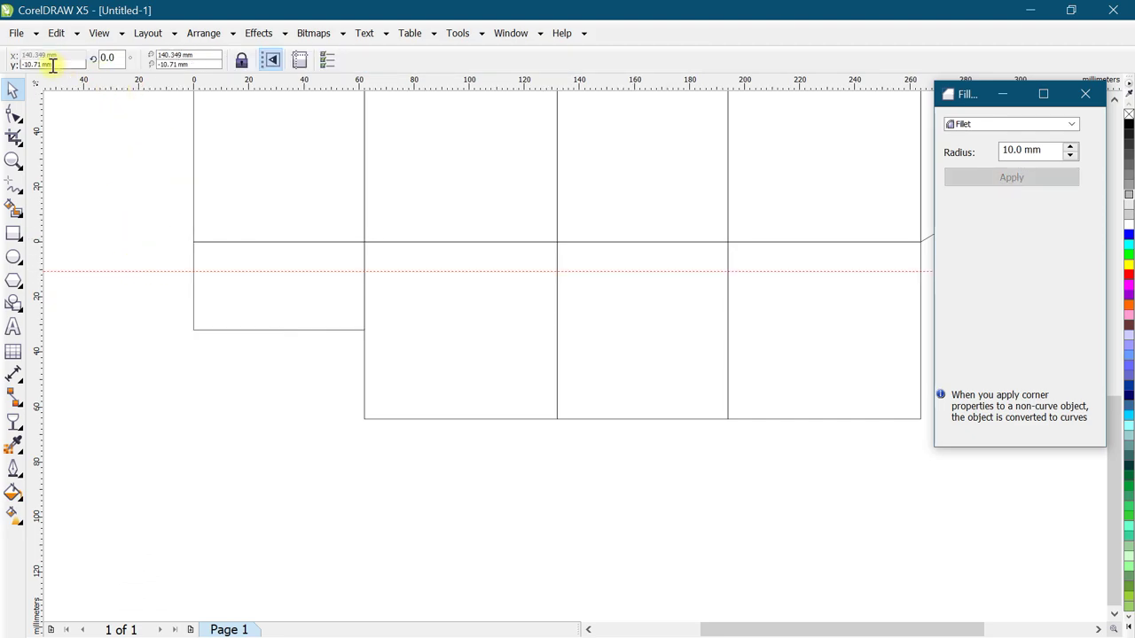
Set the guide to -20 mm and make a 30 mm-wide copy of the bottom flap.
double_click(42, 65)
type("-20")
key("Return")
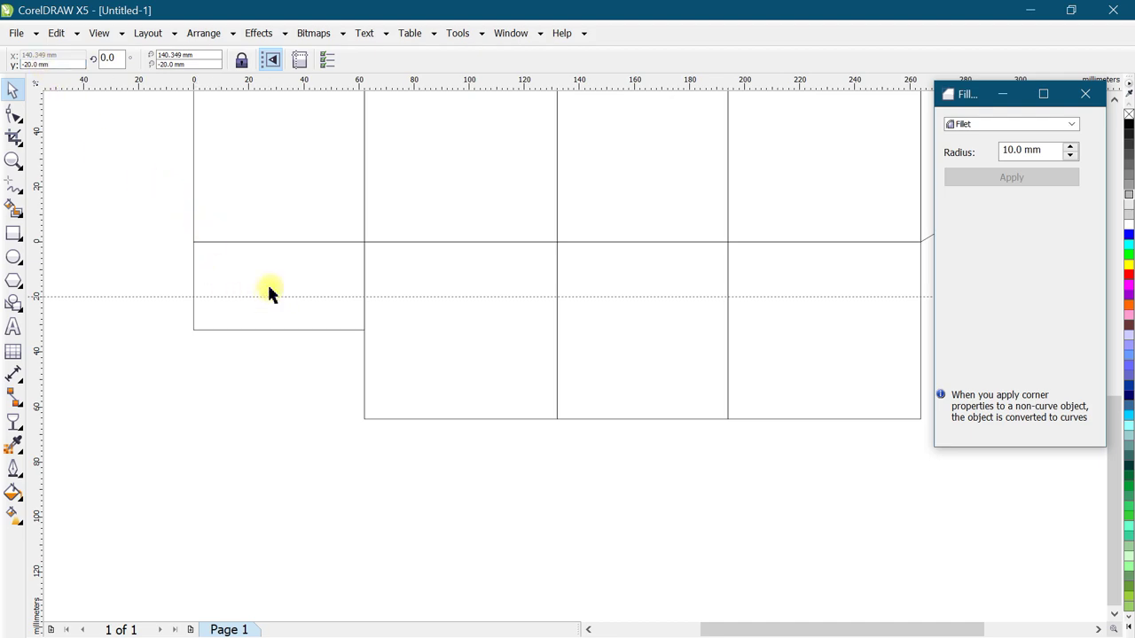
left_click(191, 266)
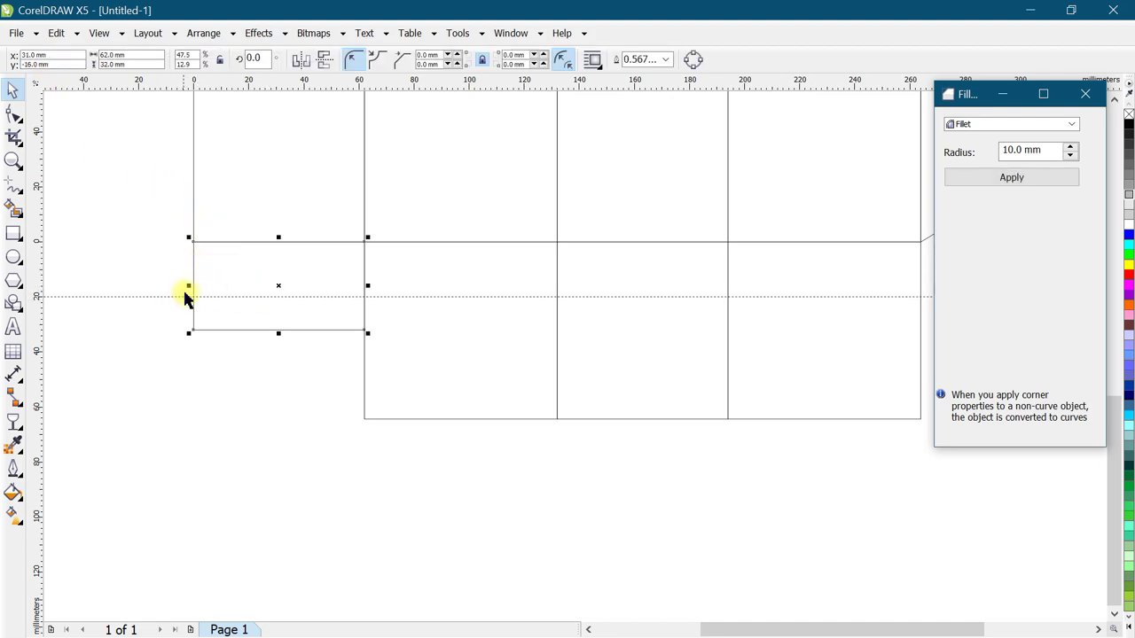
left_click_drag(189, 287, 211, 286)
left_click(112, 55)
key("ctrl+z")
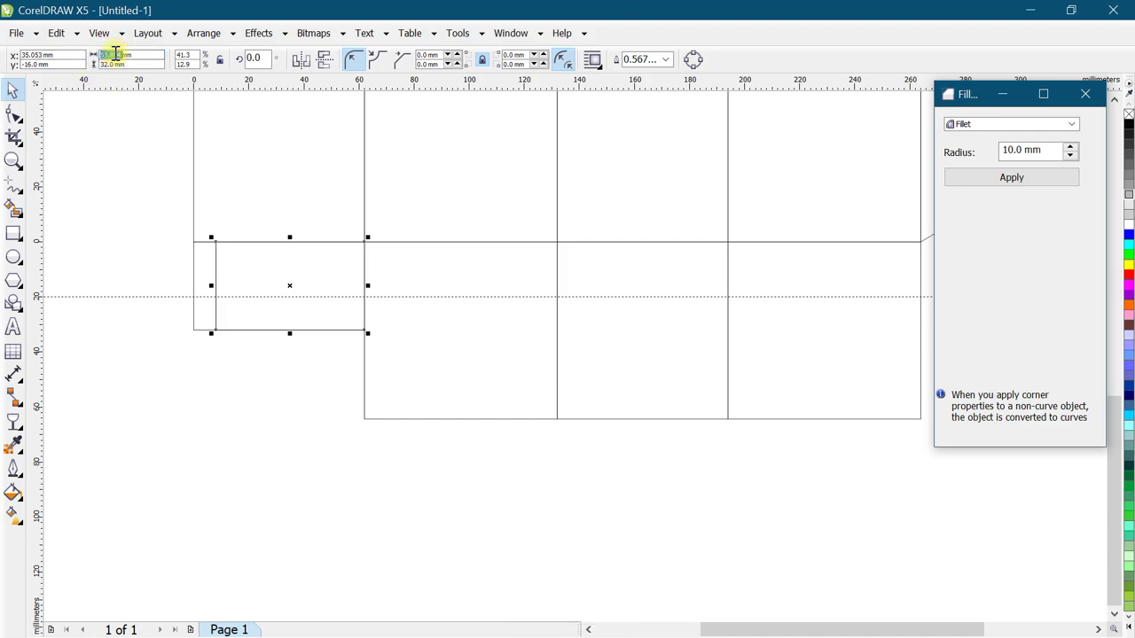
type("30")
key("Return")
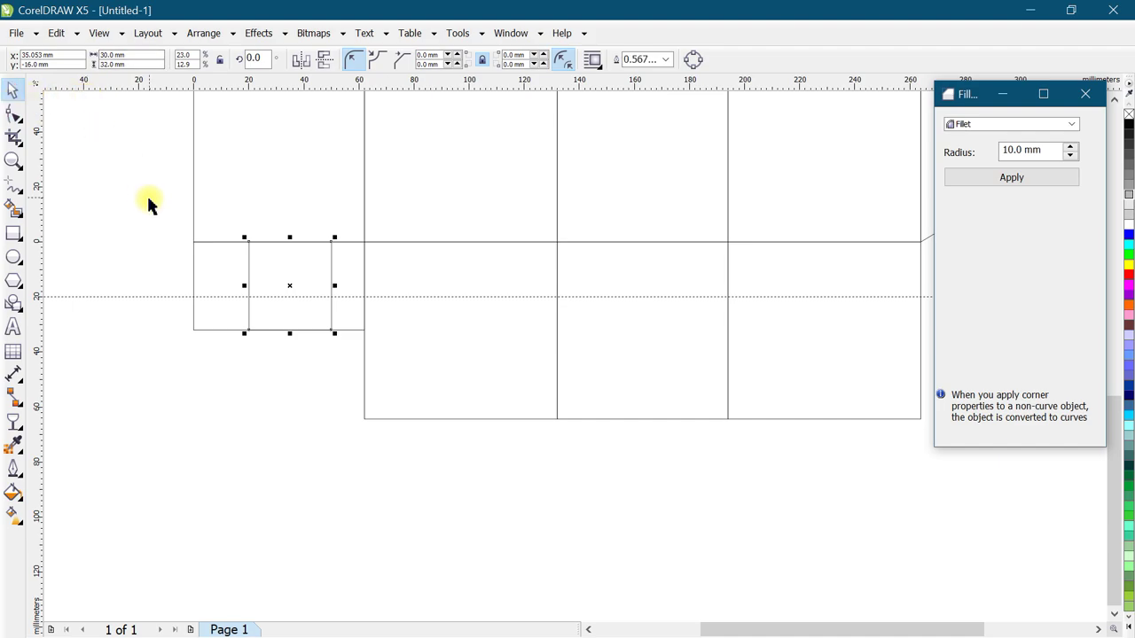
Align the 30 mm rectangle to the flap's left edge and convert the flap to curves.
left_click(228, 271, "shift")
key("l")
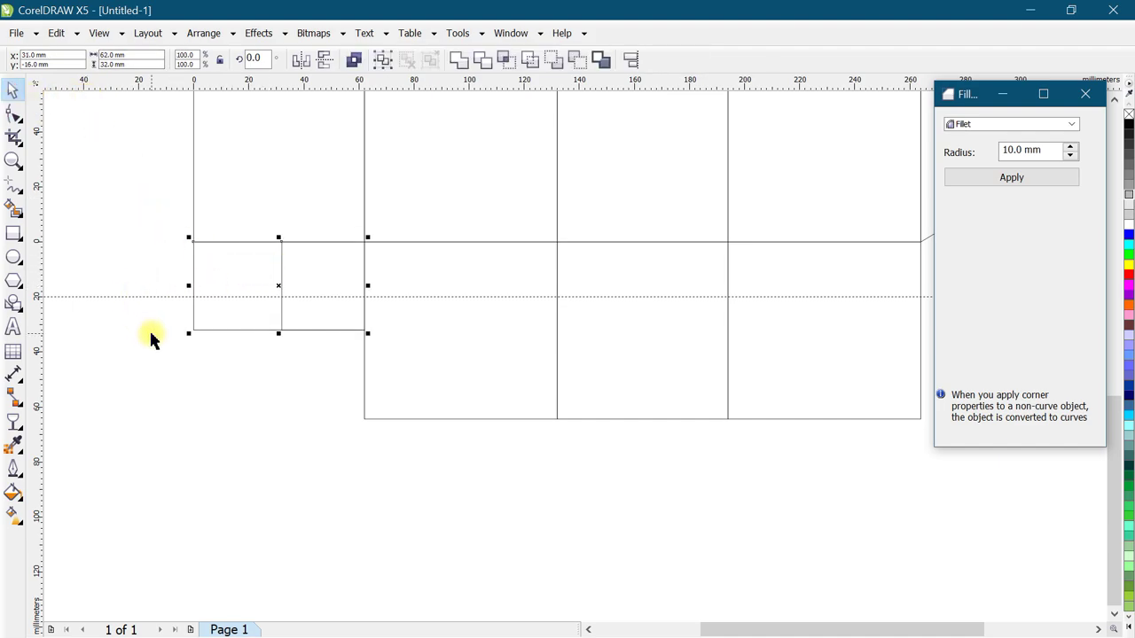
left_click(227, 311)
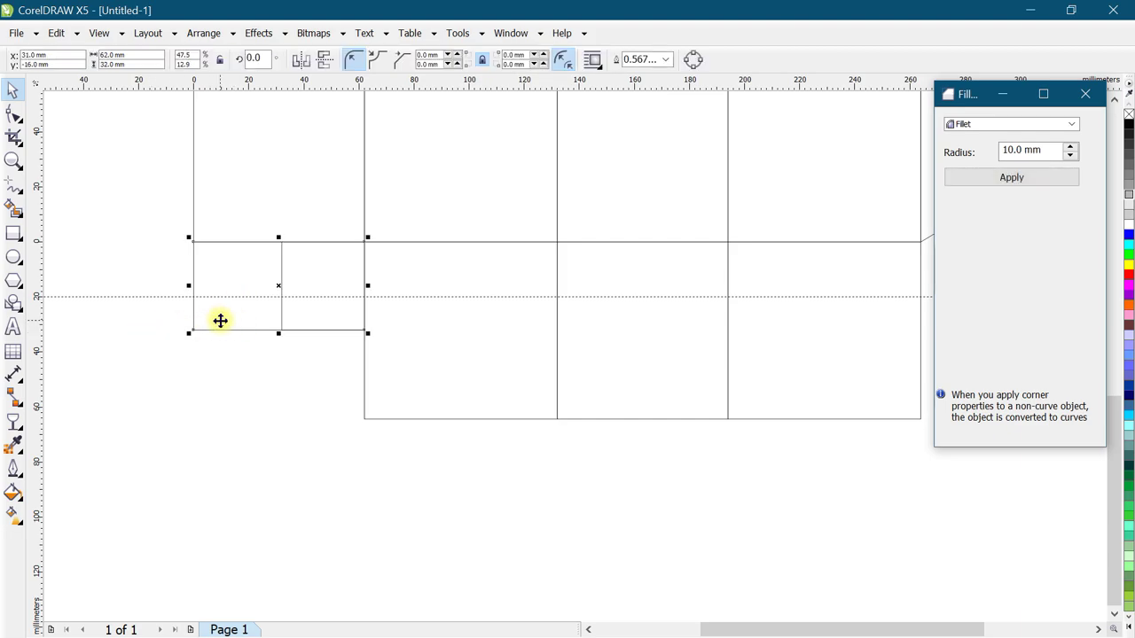
key("ctrl+q")
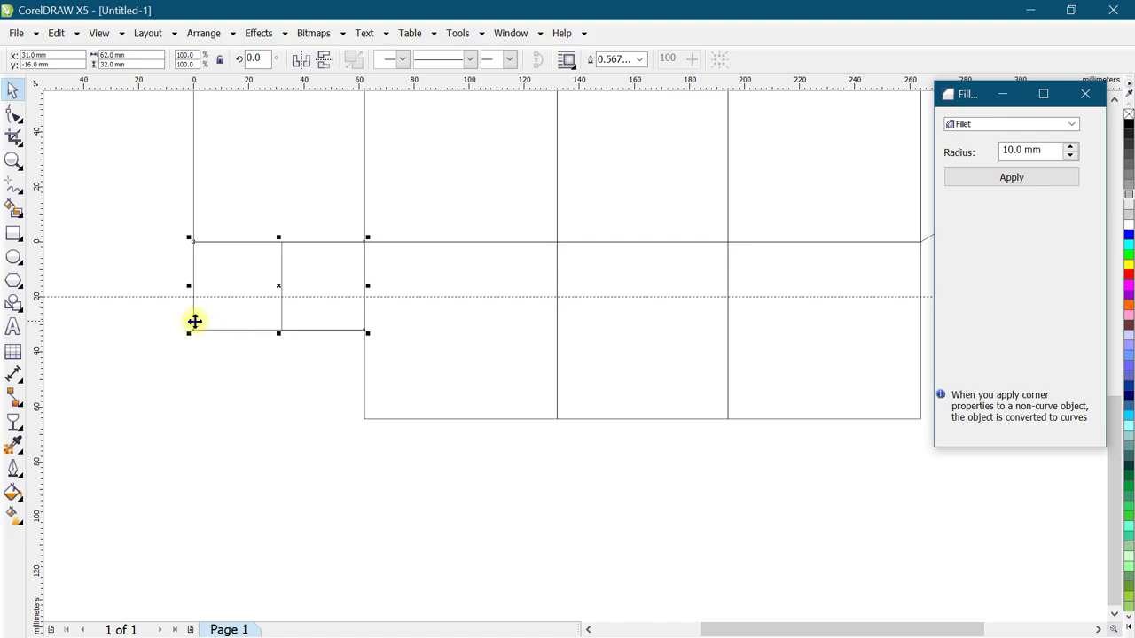
left_click(14, 115)
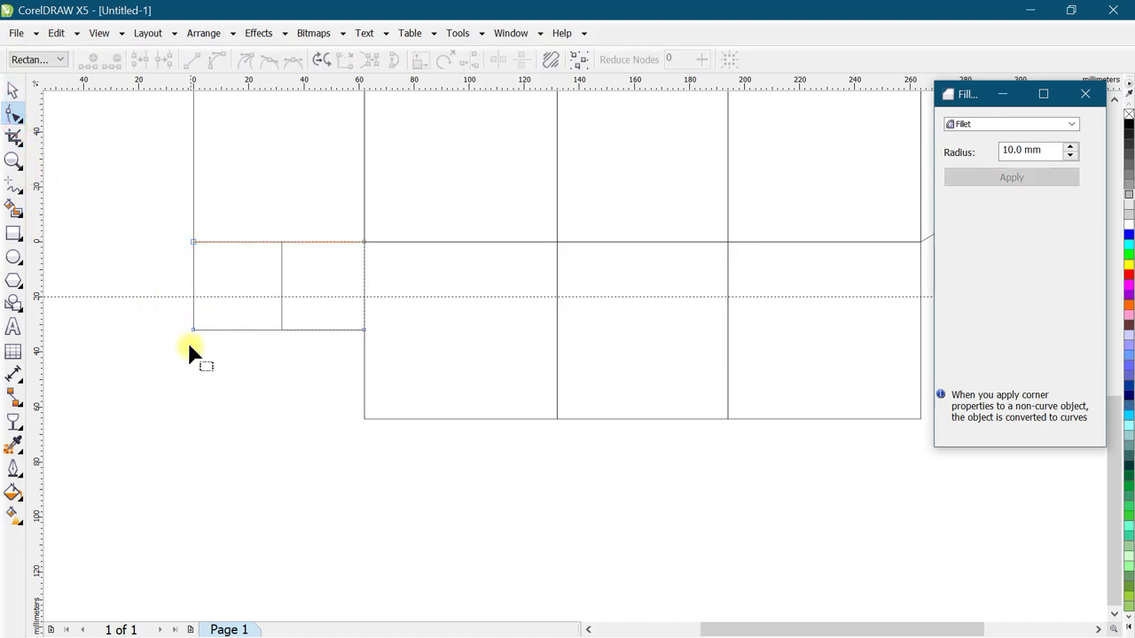
Drag the left flap's bottom-left node to the guideline intersection to give it a diagonal taper.
left_click_drag(194, 330, 280, 299)
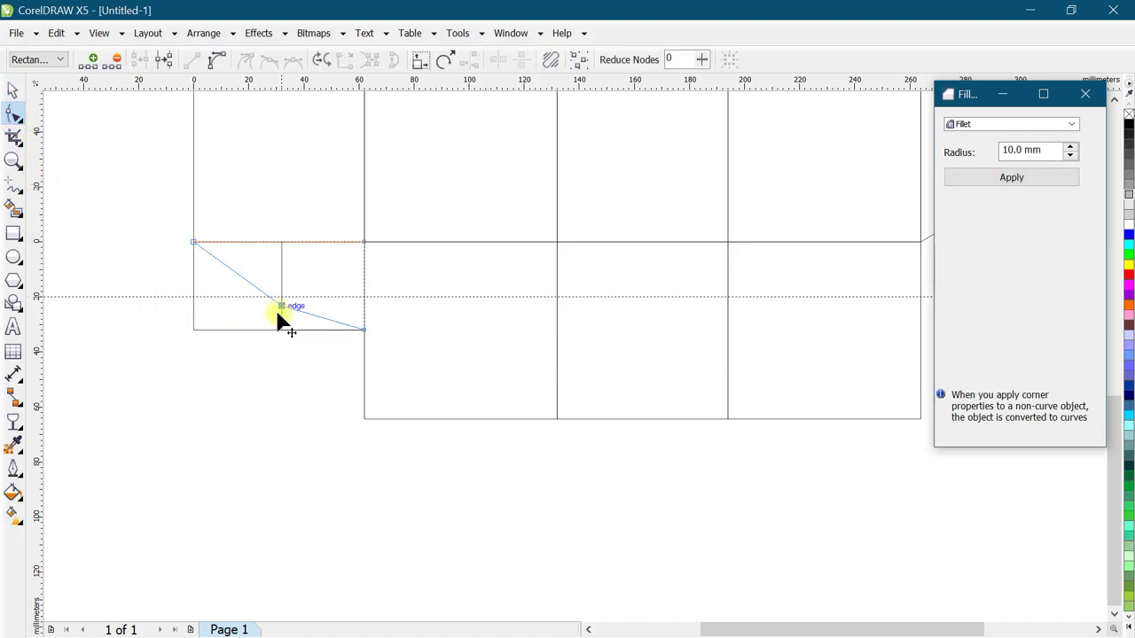
left_click_drag(281, 299, 281, 297)
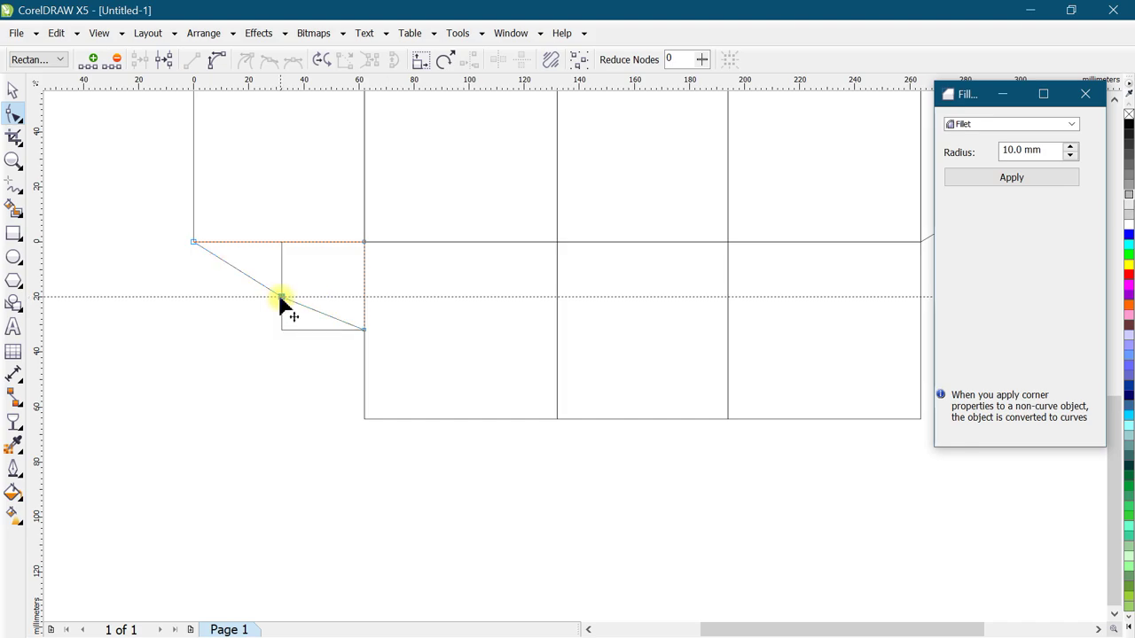
left_click(14, 91)
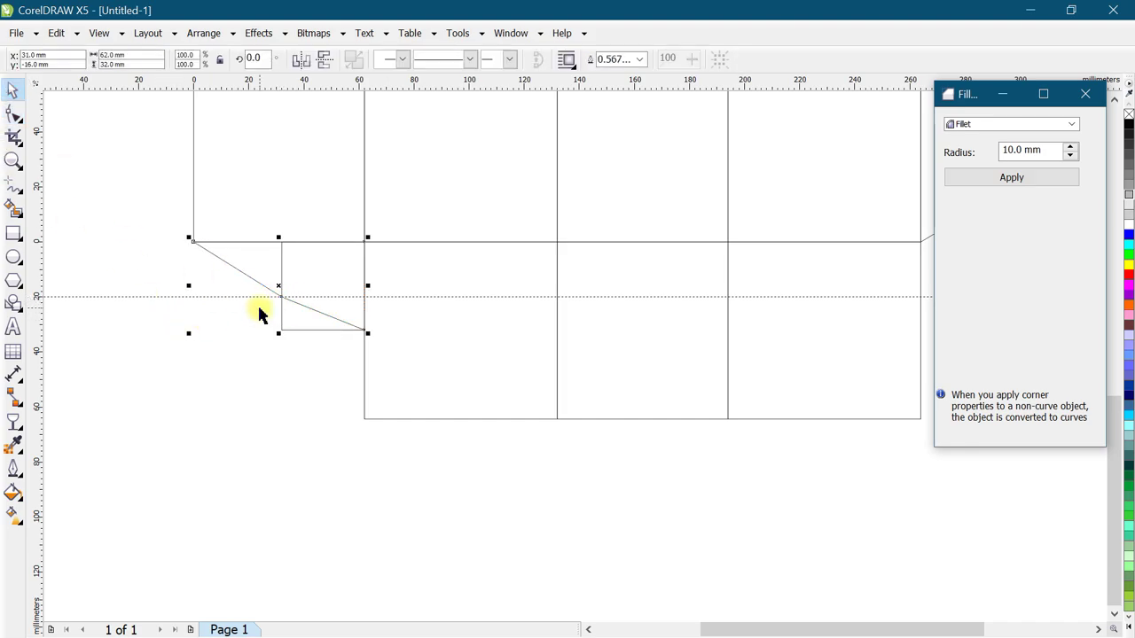
left_click(296, 325)
Delete the bottom panel beneath the third panel.
left_click(255, 251)
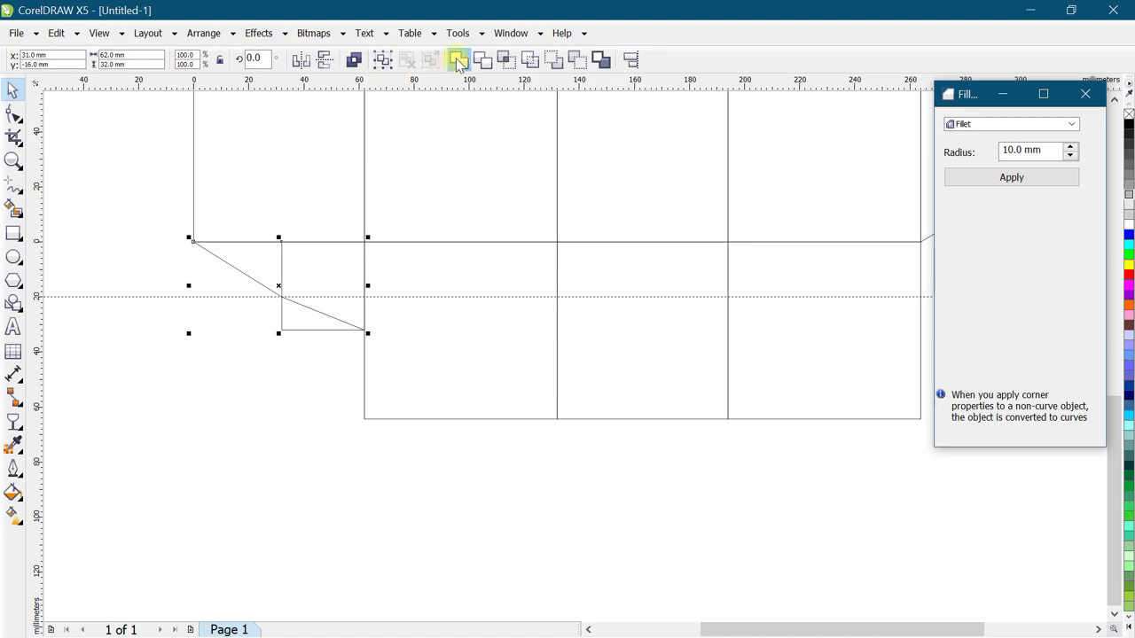
left_click(211, 372)
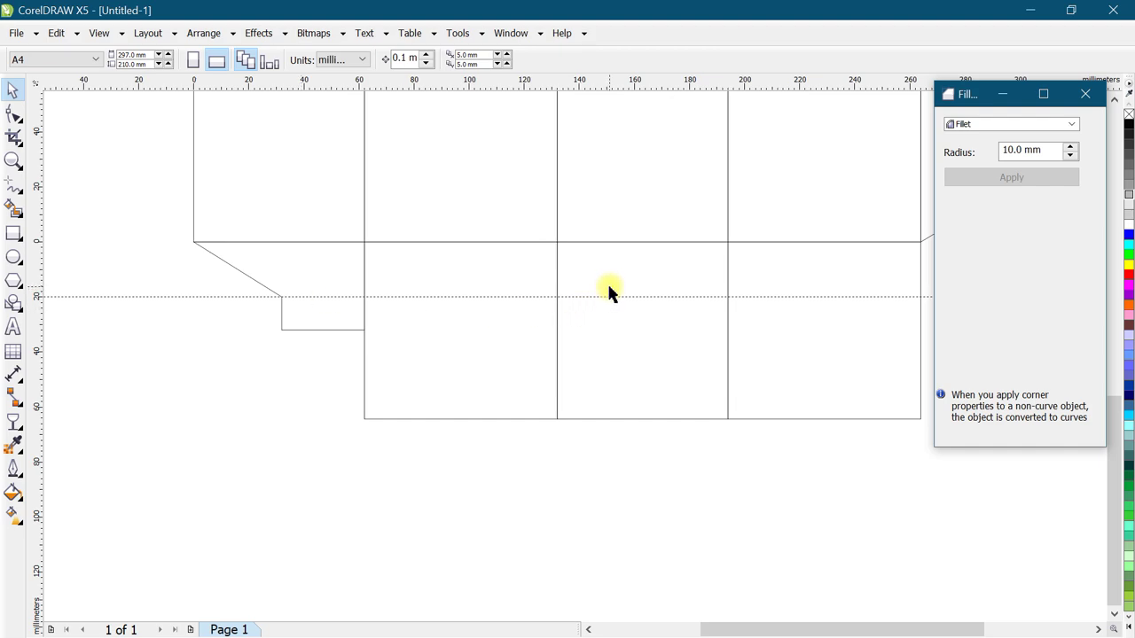
left_click(622, 343)
key("Delete")
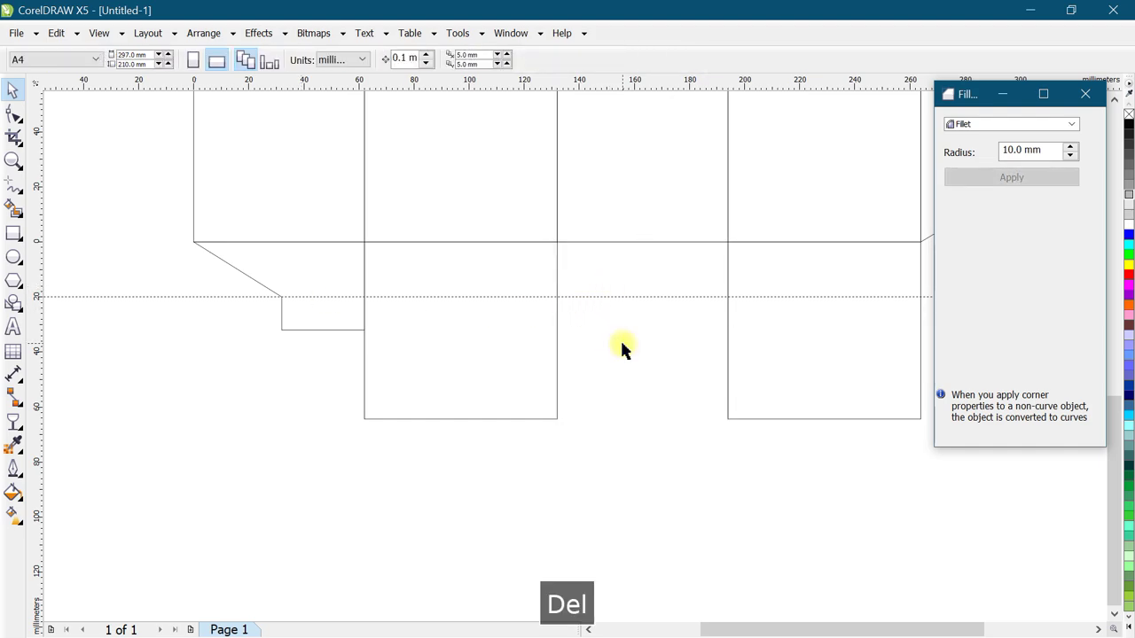
Mirror a -100% copy of the tapered flap and move it beneath the third panel.
left_click(239, 269)
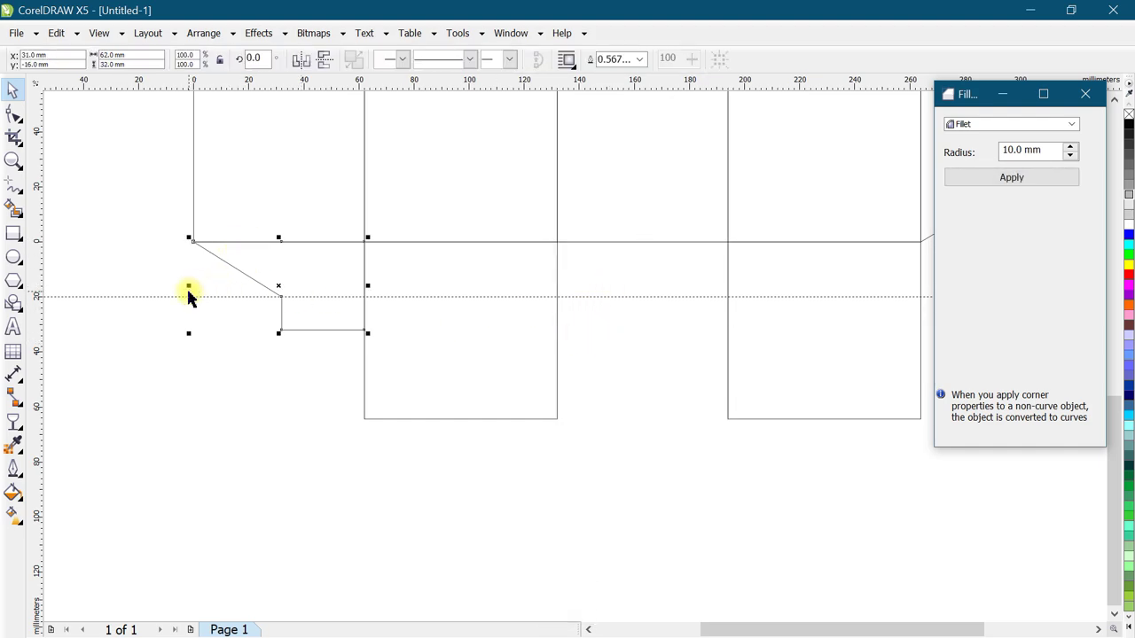
left_click_drag(187, 287, 409, 310)
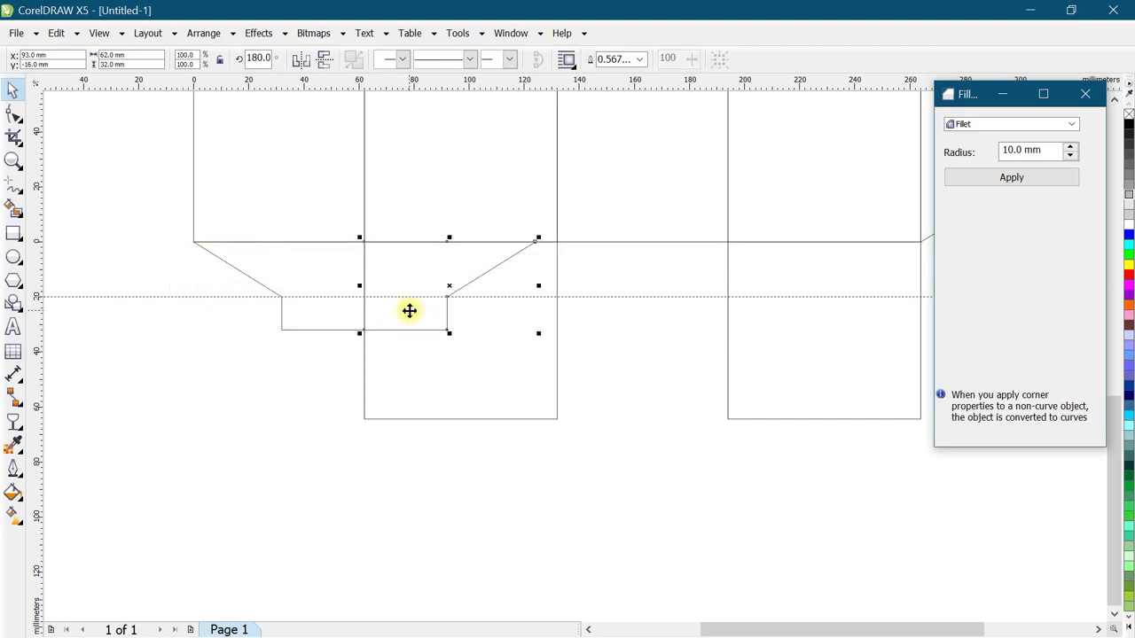
left_click(627, 204)
left_click_drag(620, 195, 620, 193)
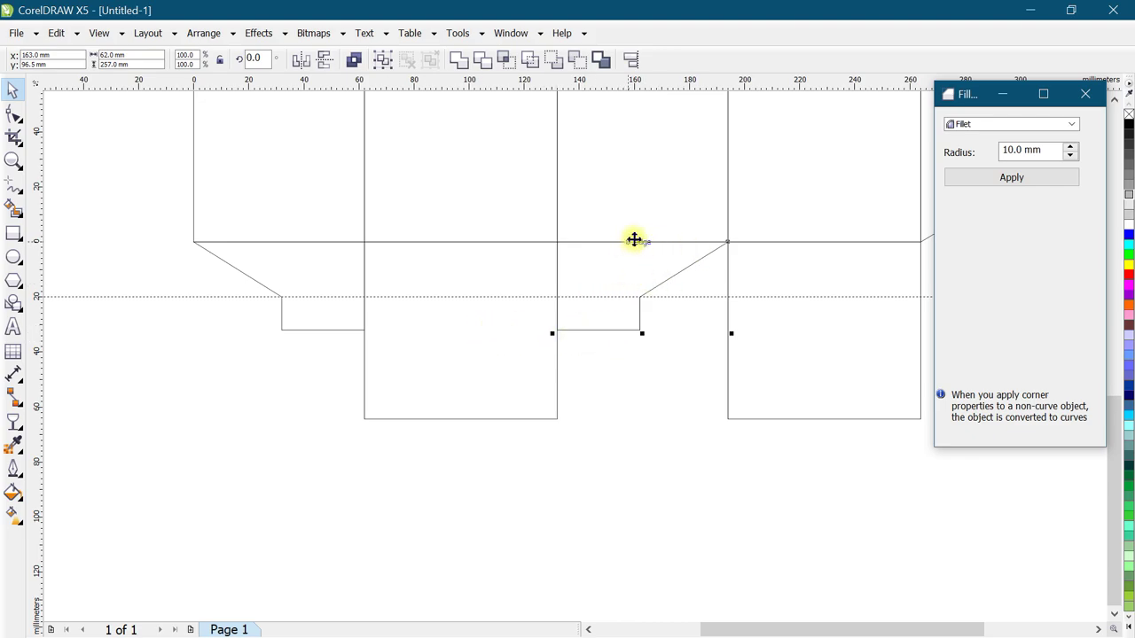
left_click(621, 388)
scroll(188, 302, "down", 2)
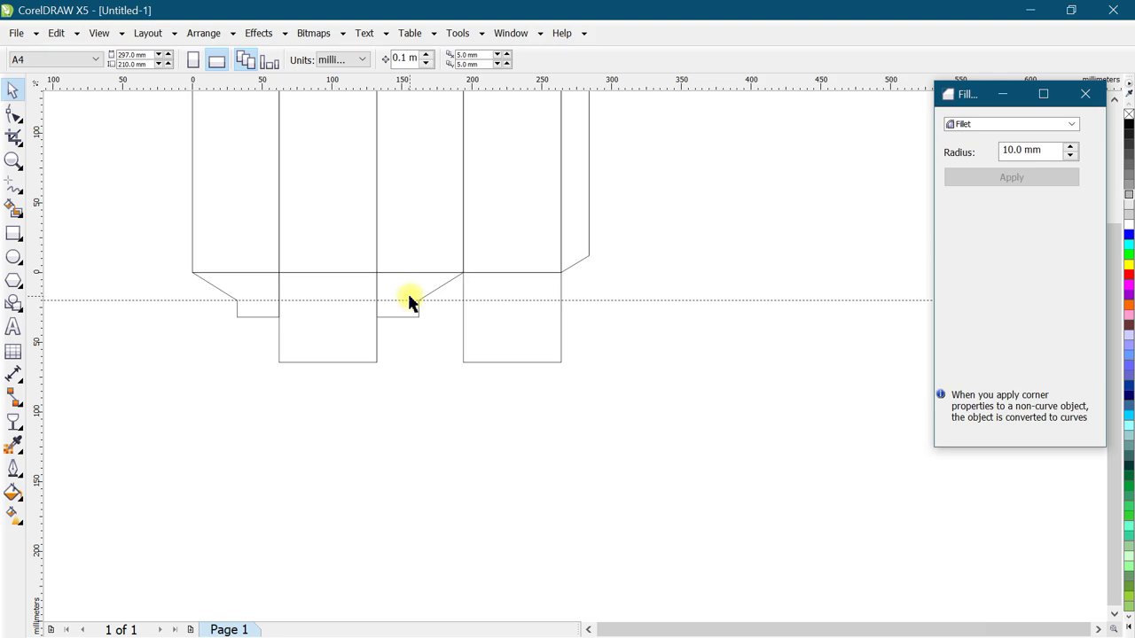
scroll(255, 298, "up", 2)
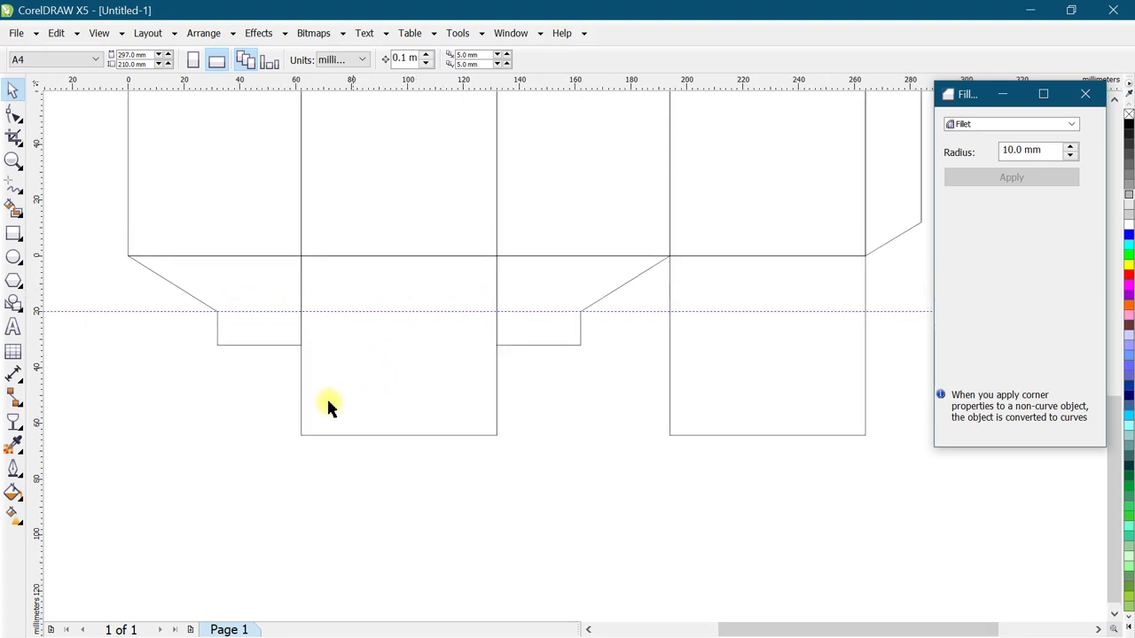
key("ctrl+z")
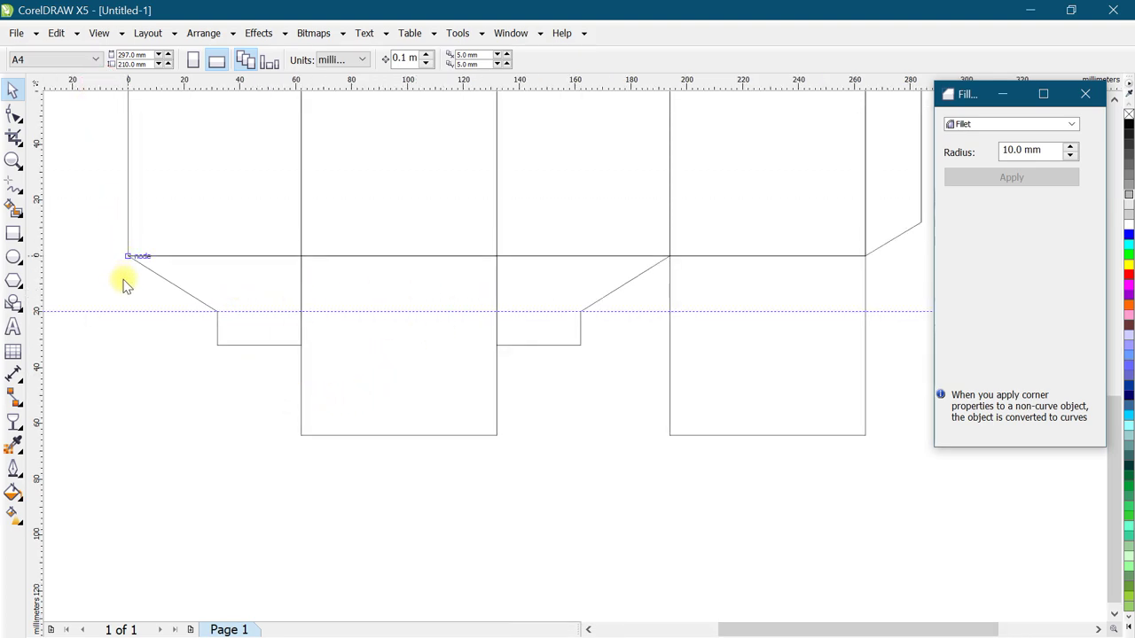
left_click(132, 311)
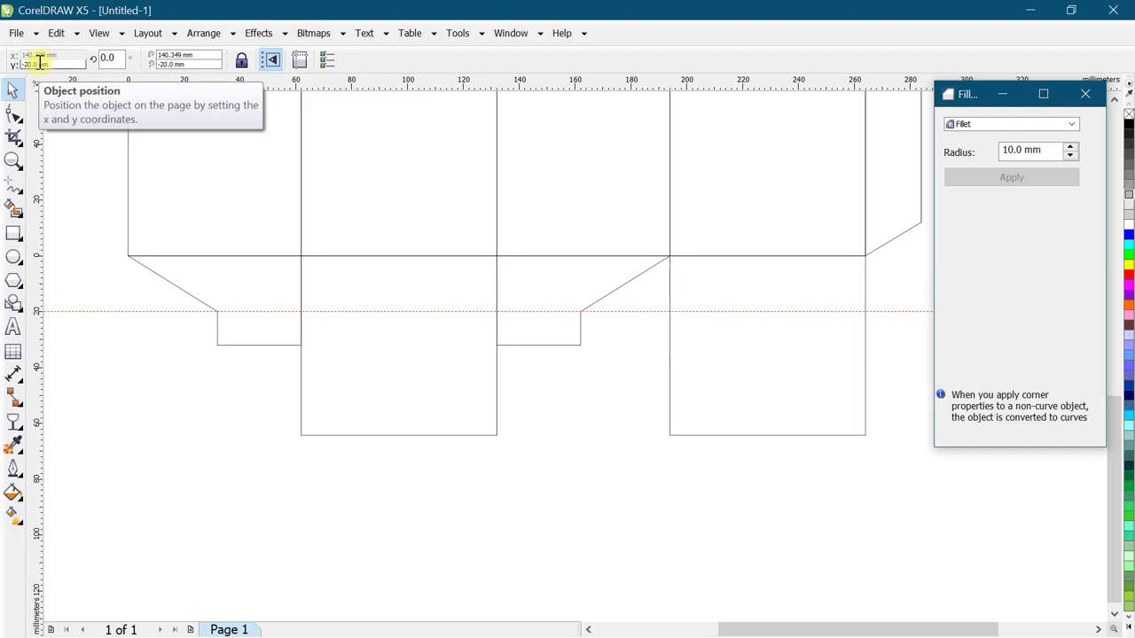
Add a second horizontal guideline at -32 mm.
double_click(39, 62)
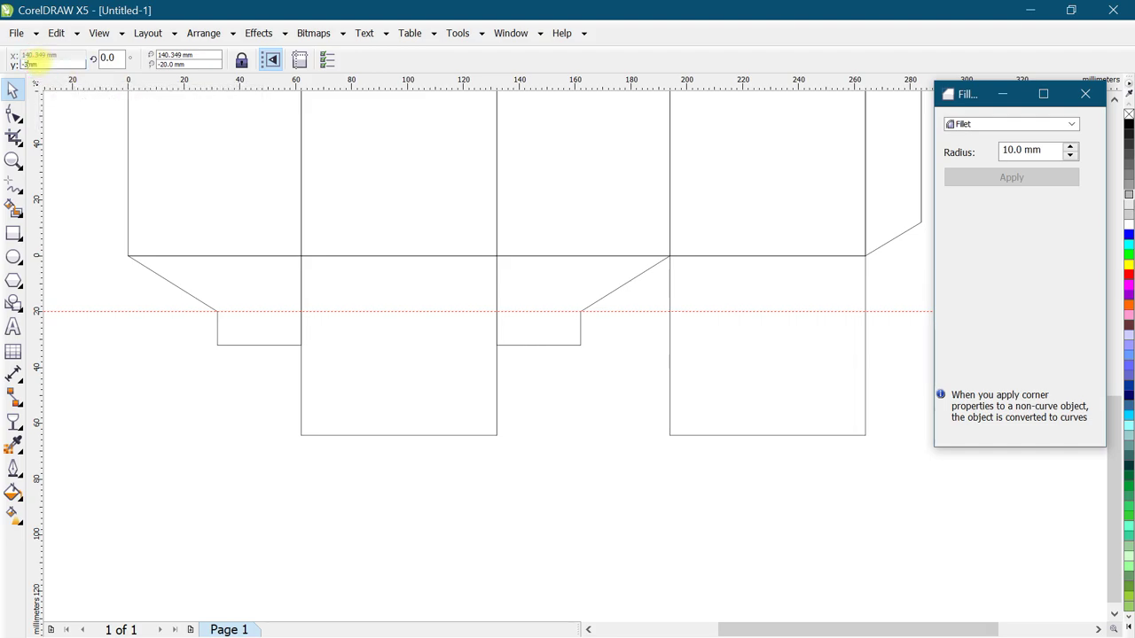
key("Return")
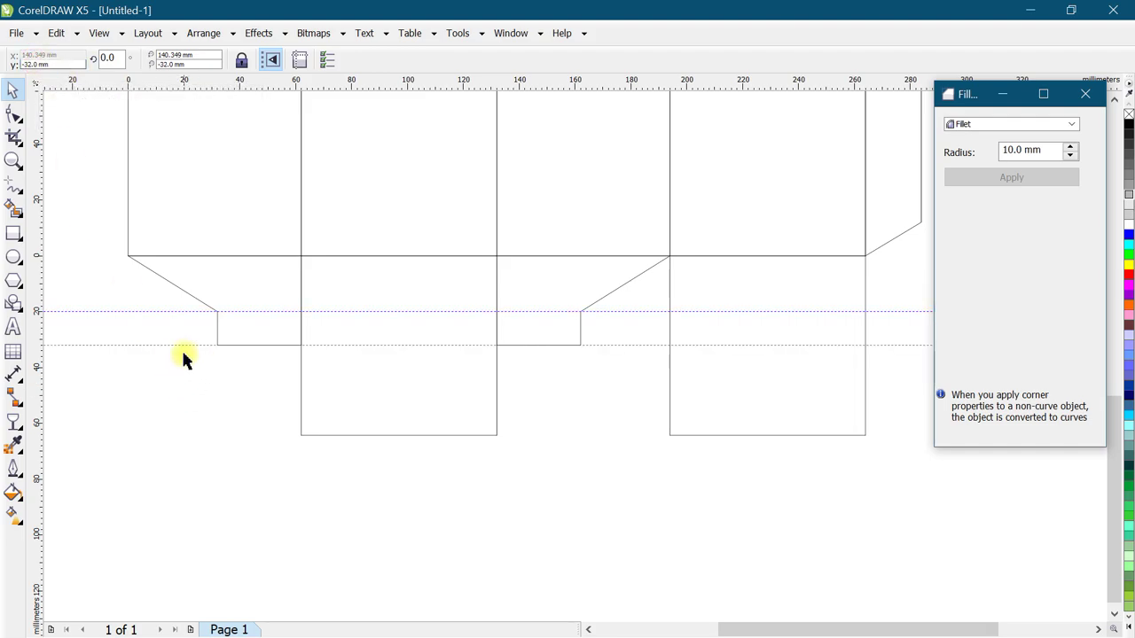
left_click(391, 390)
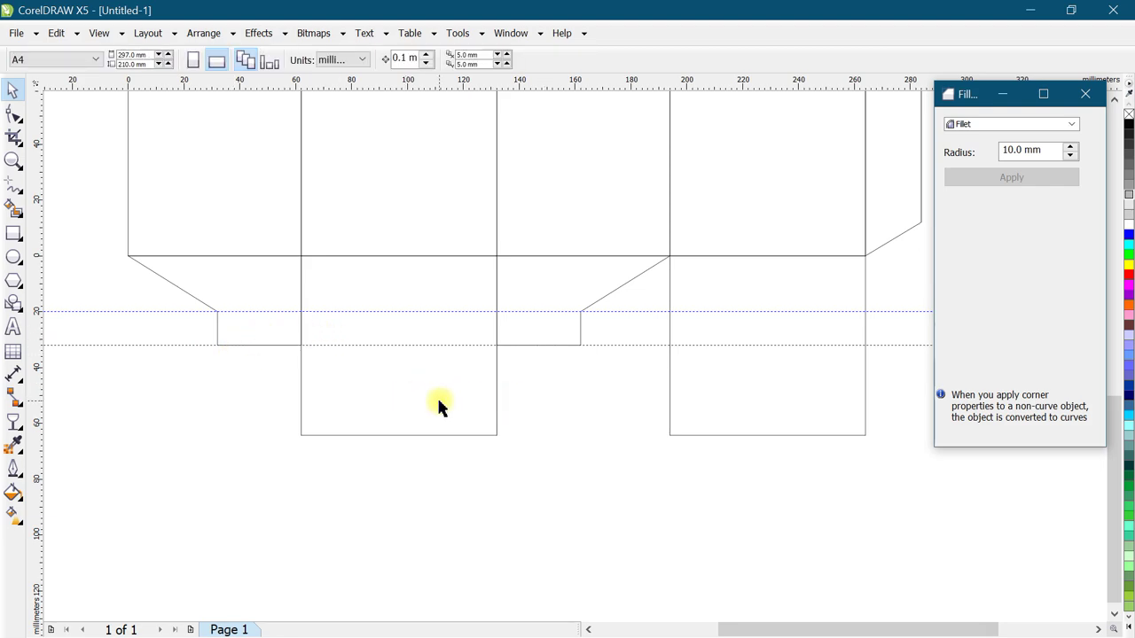
Set both remaining bottom panels to 48 mm tall.
left_click(438, 404)
left_click(681, 397, "shift")
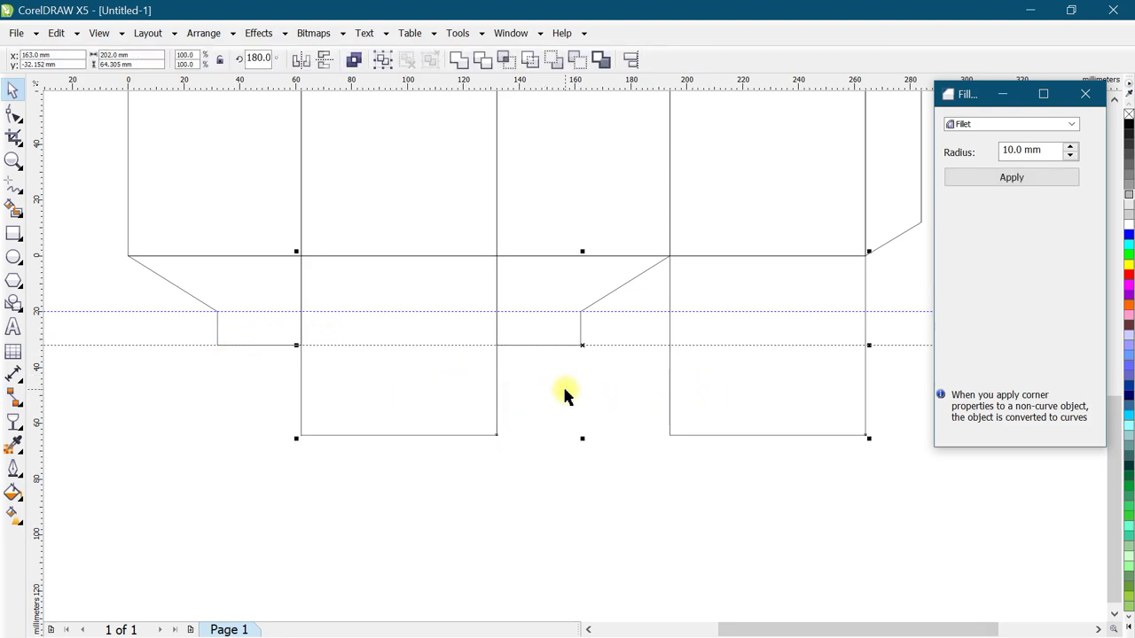
double_click(111, 65)
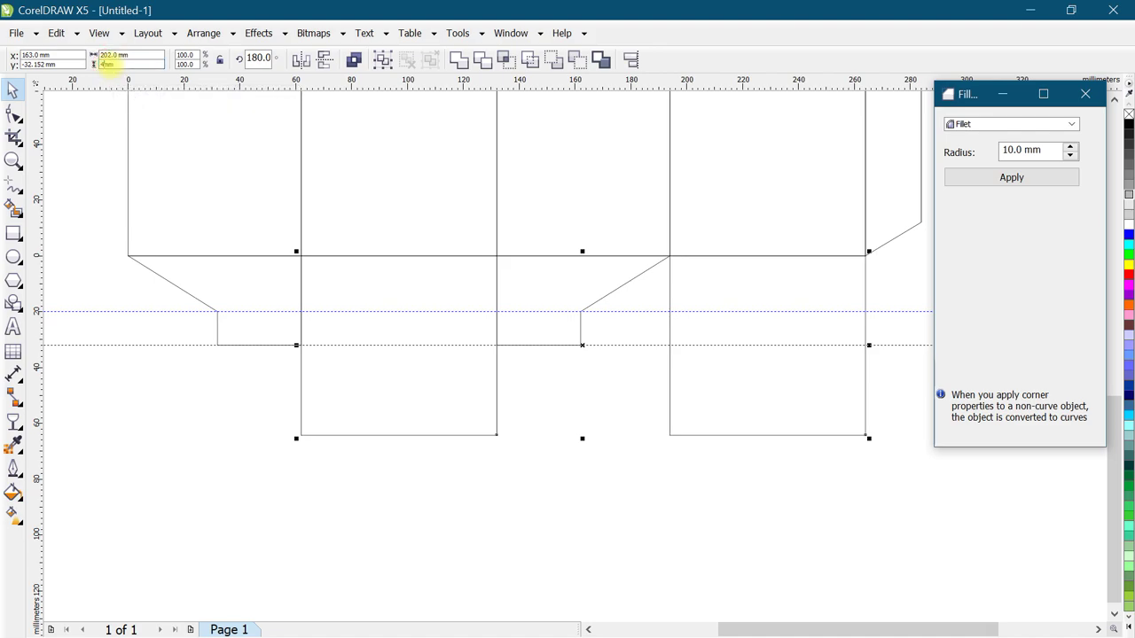
type("48.0")
key("Return")
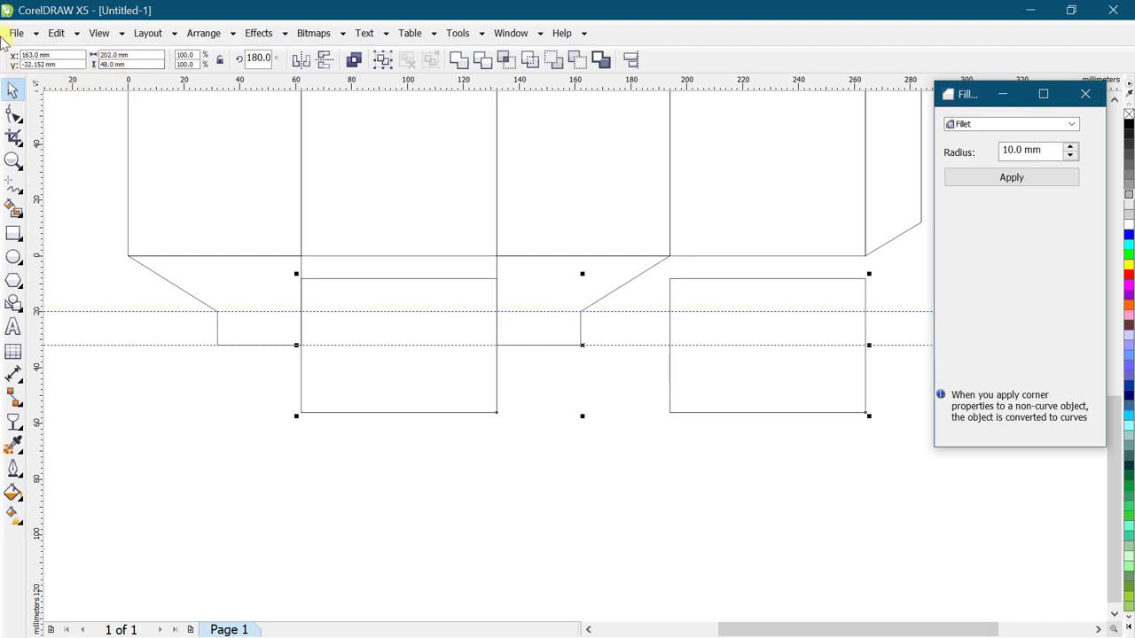
Group the two 48 mm panels, flip them below the fold line, then ungroup them.
key("ctrl+g")
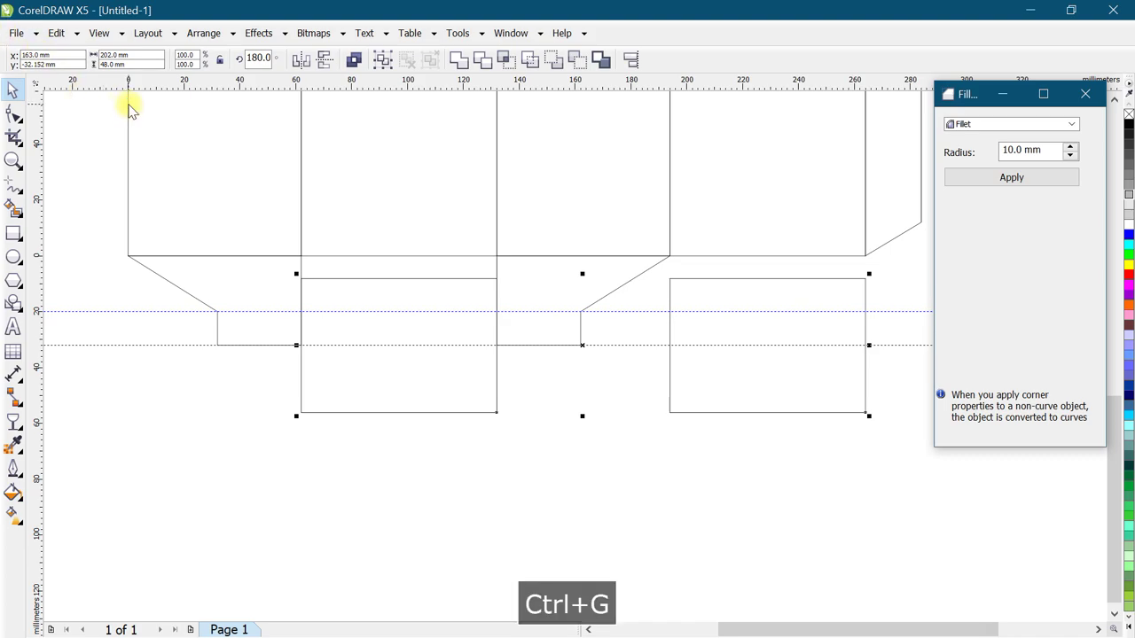
key("ctrl+z")
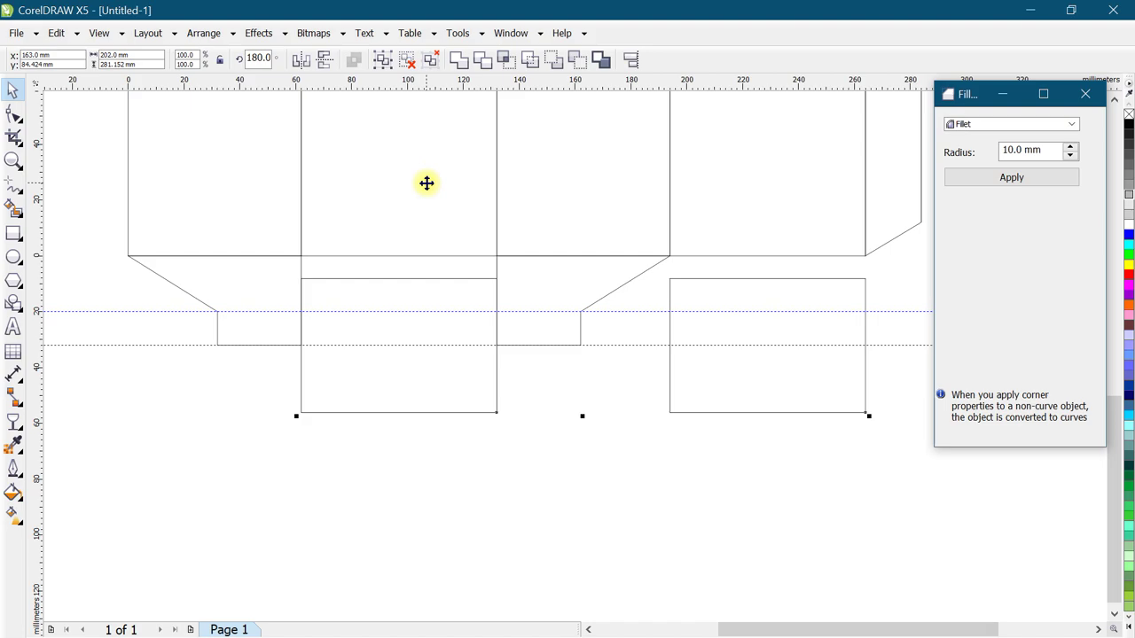
key("ctrl+z")
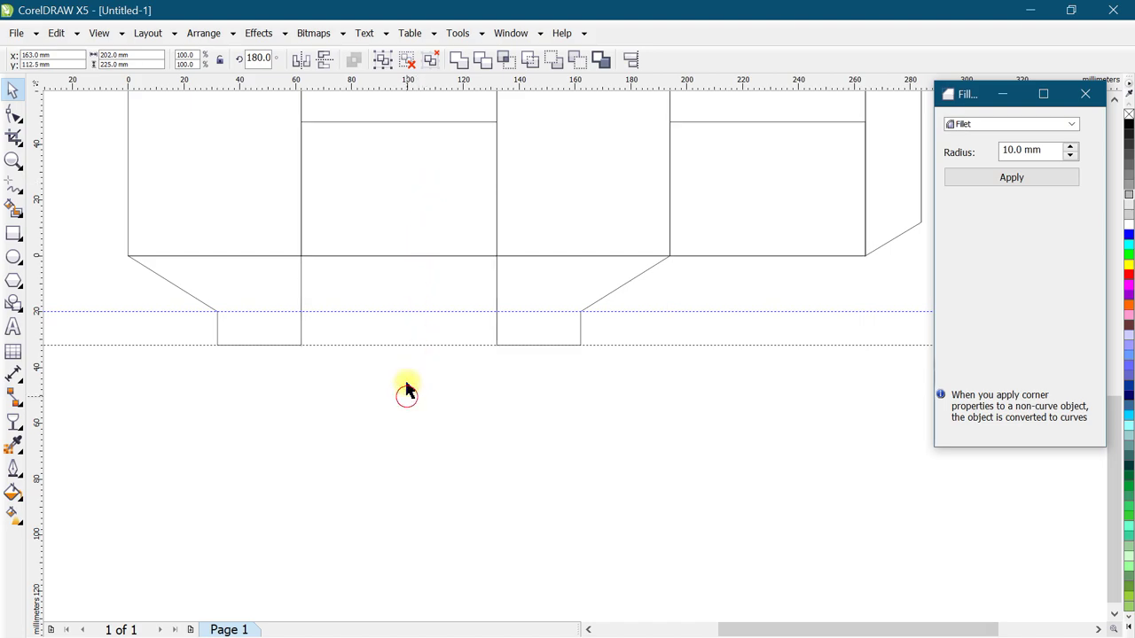
left_click(439, 154)
left_click_drag(582, 116, 578, 325)
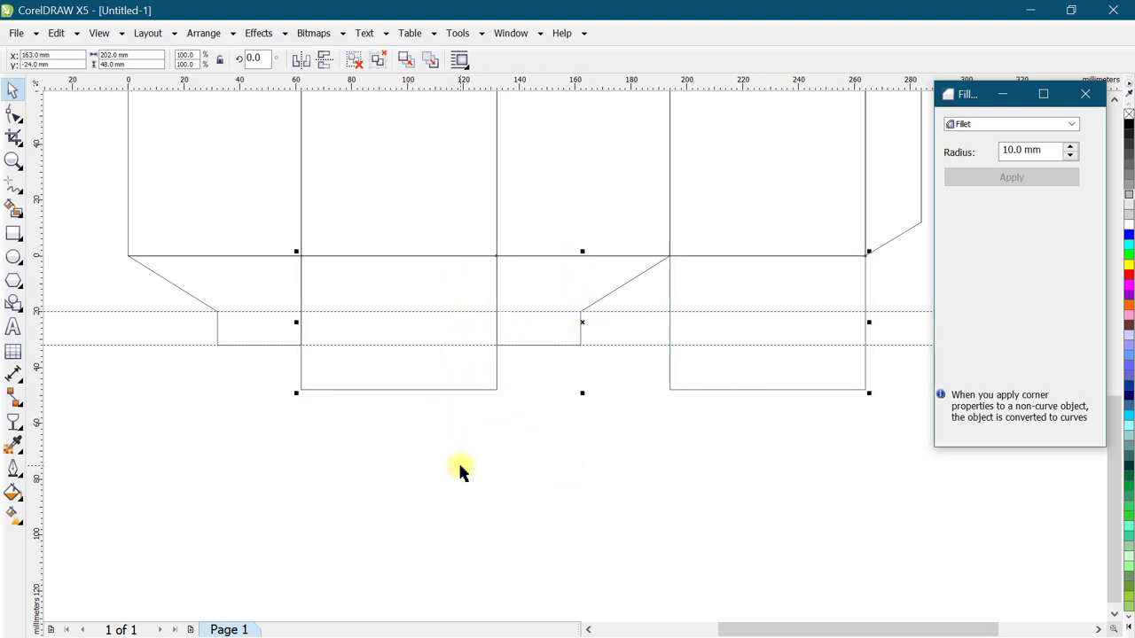
left_click(425, 292)
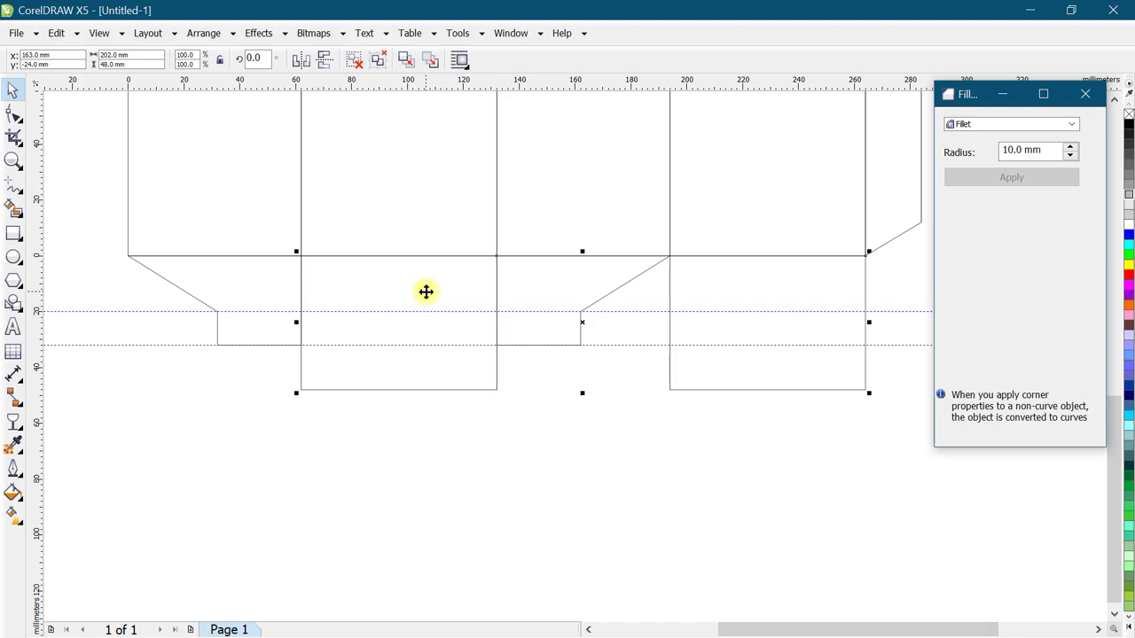
key("ctrl+u")
left_click(469, 451)
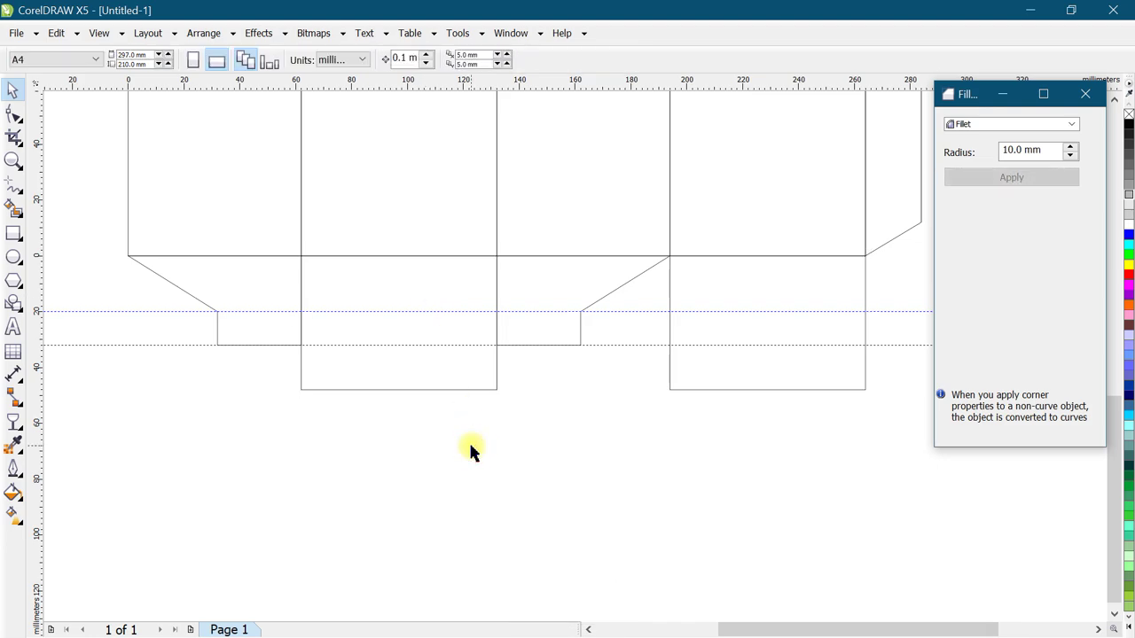
Make a centred 28 mm-wide tab copy of the middle bottom panel.
left_click(430, 361)
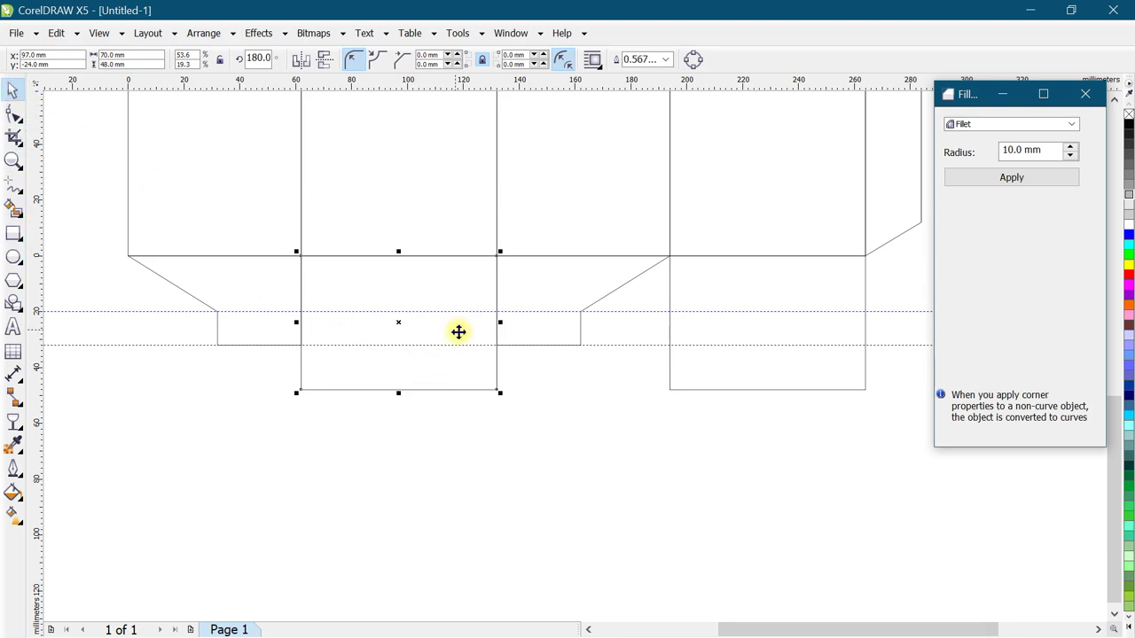
left_click_drag(500, 324, 454, 329)
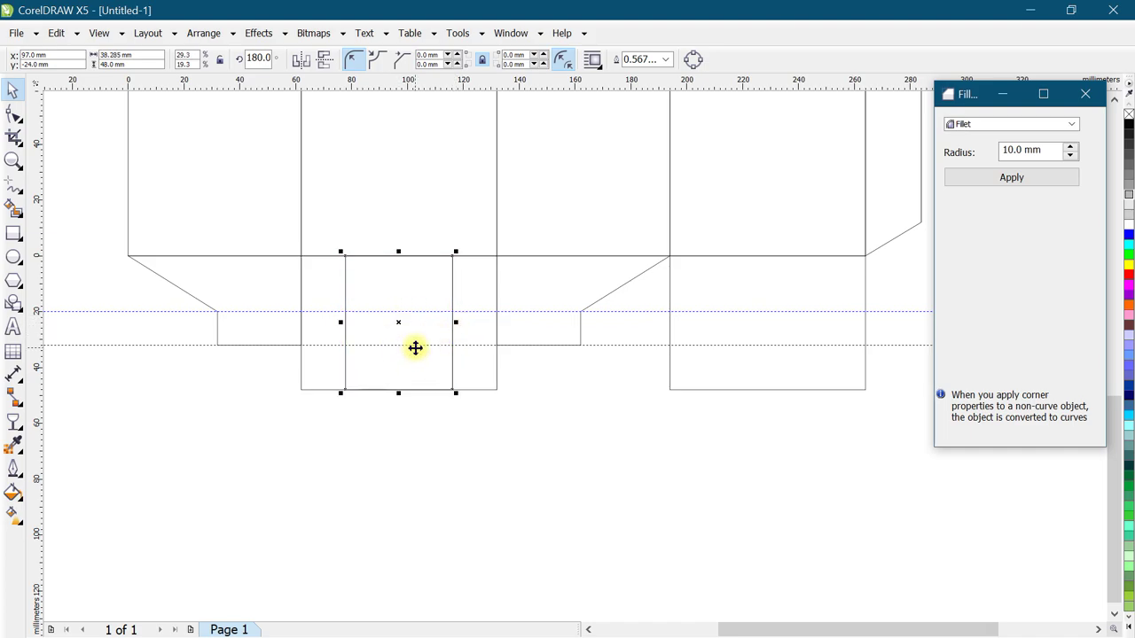
double_click(110, 56)
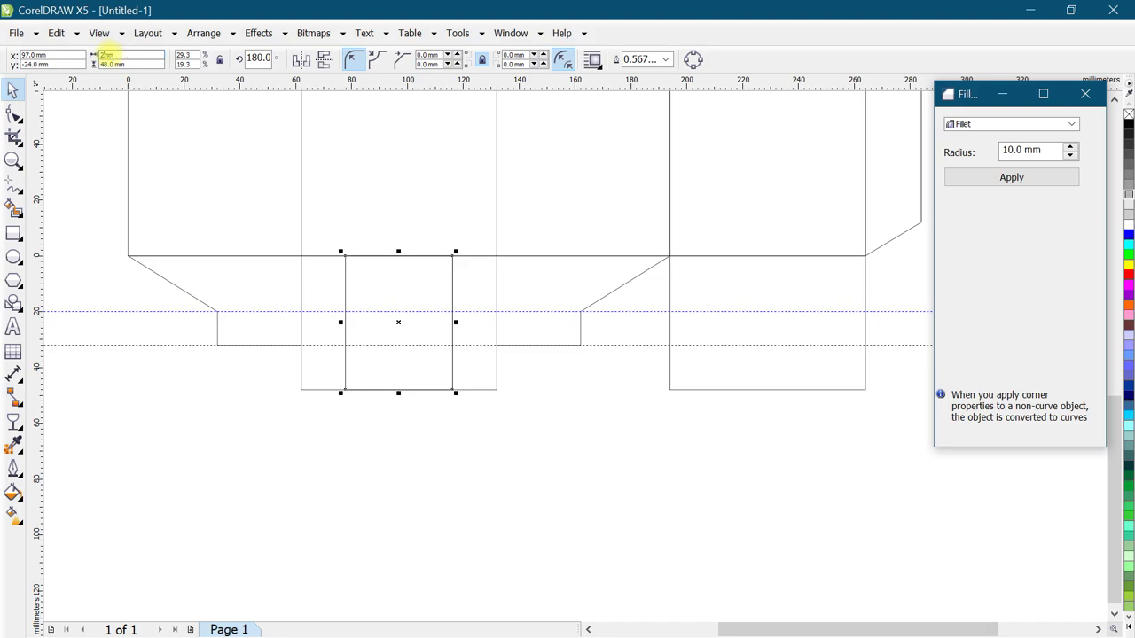
type("28")
key("Return")
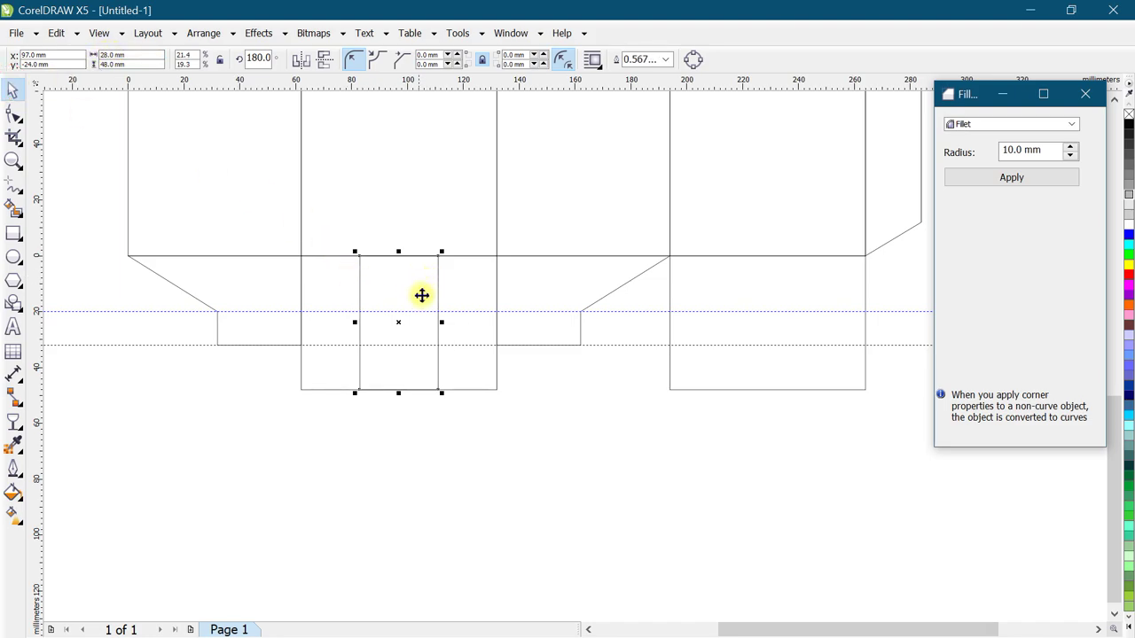
Convert the middle bottom panel to curves and pull both bottom corners in to the tab.
left_click(464, 294)
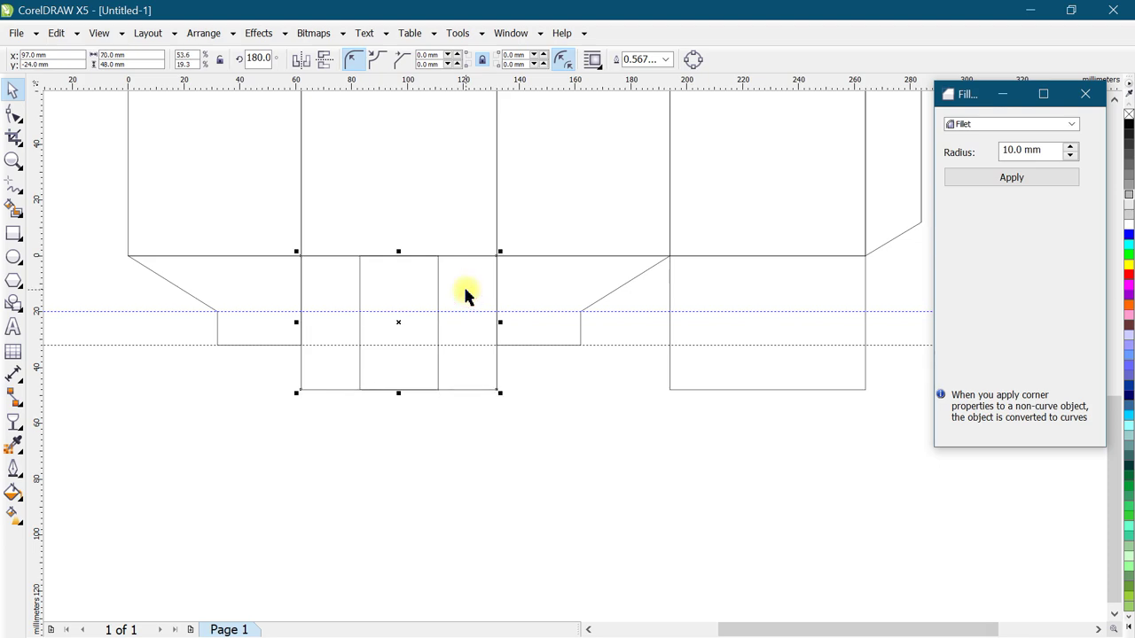
key("ctrl+q")
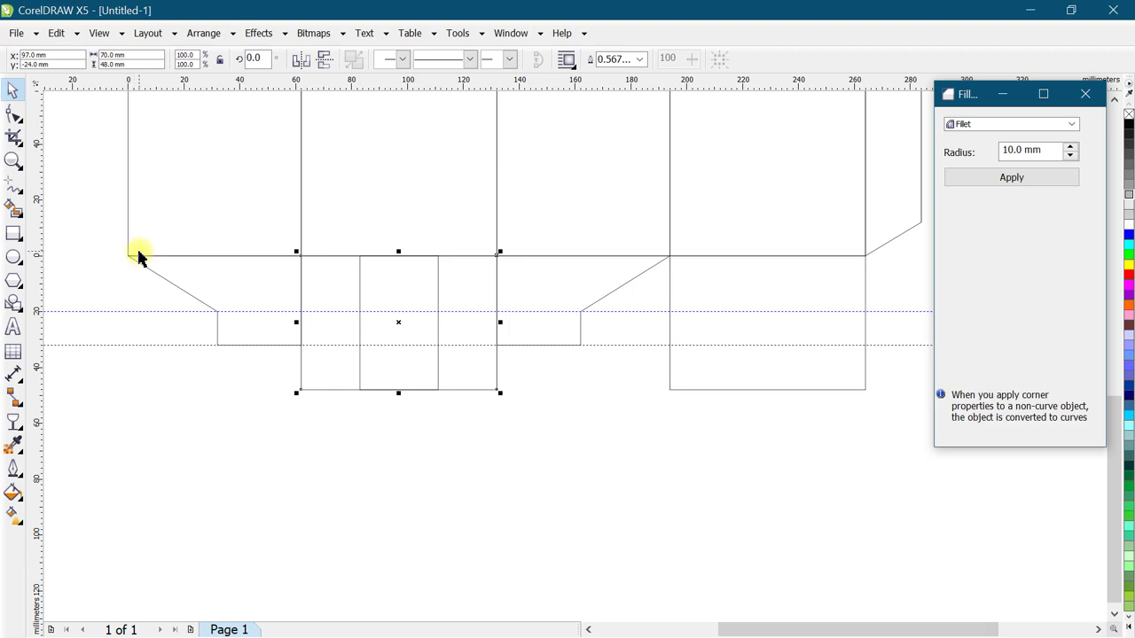
left_click(13, 114)
left_click_drag(302, 391, 359, 345)
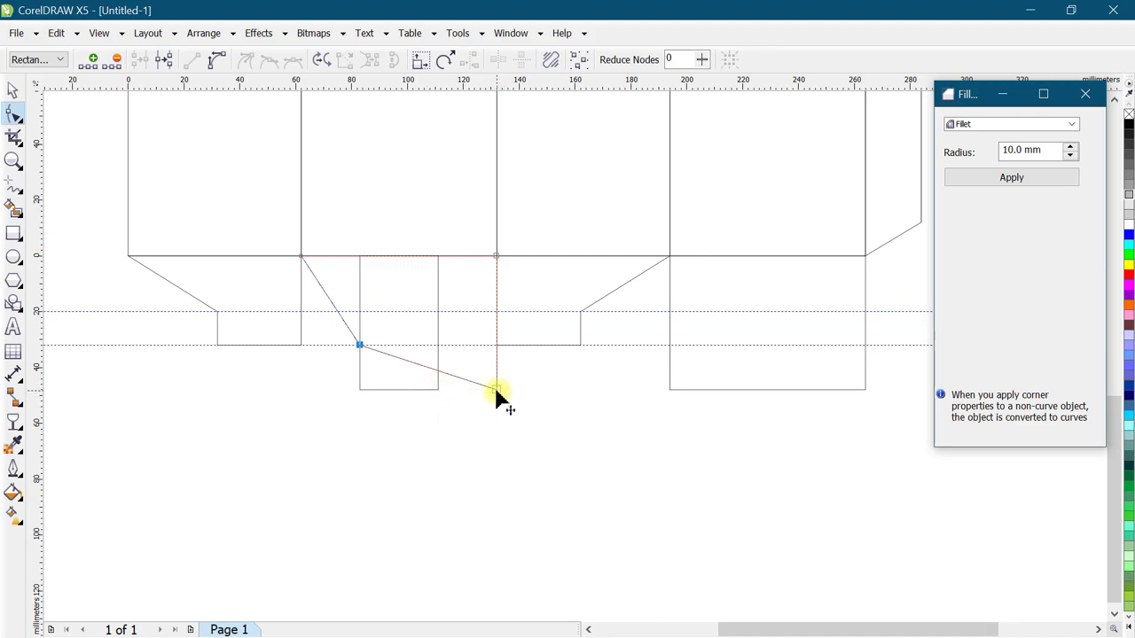
left_click_drag(499, 391, 437, 345)
key("space")
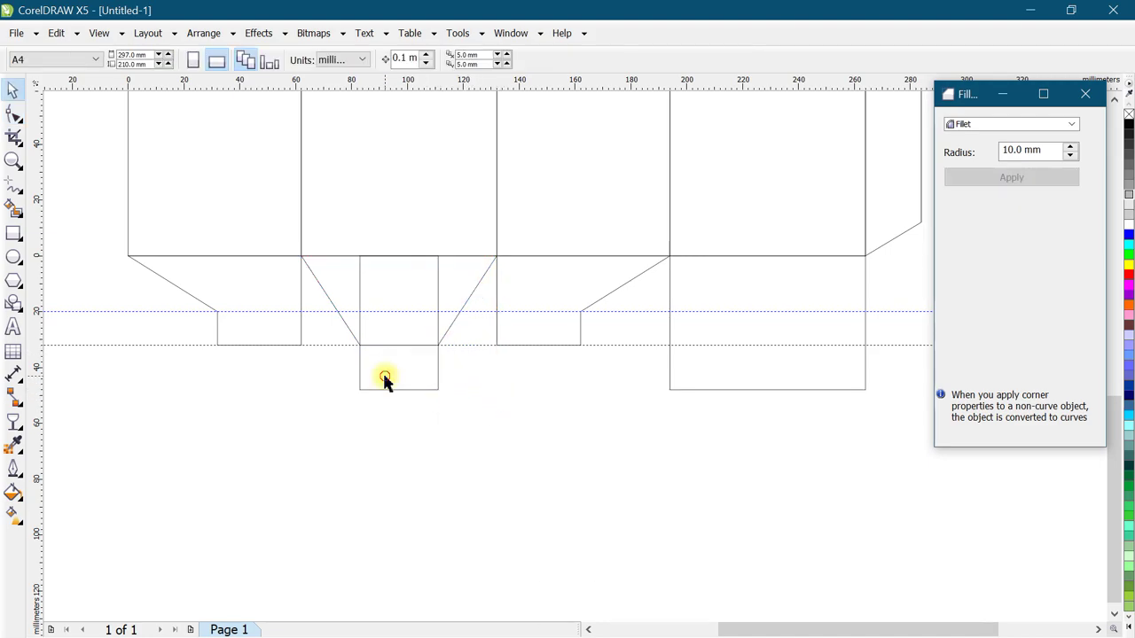
left_click(351, 341)
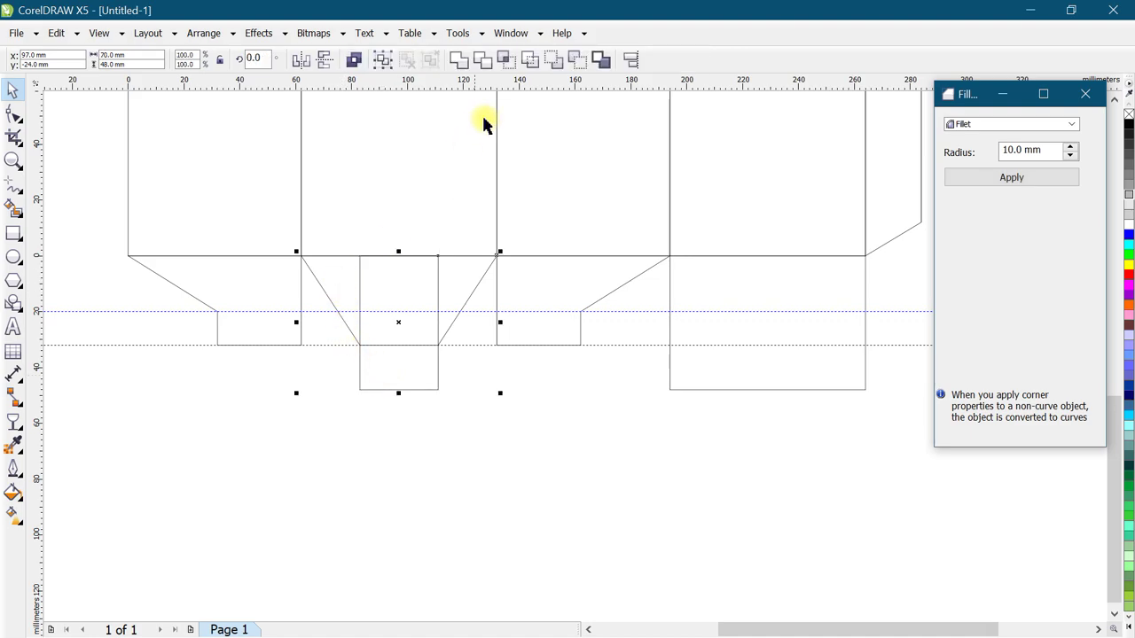
Weld the middle flap's pieces into one outline.
left_click(461, 59)
left_click(532, 456)
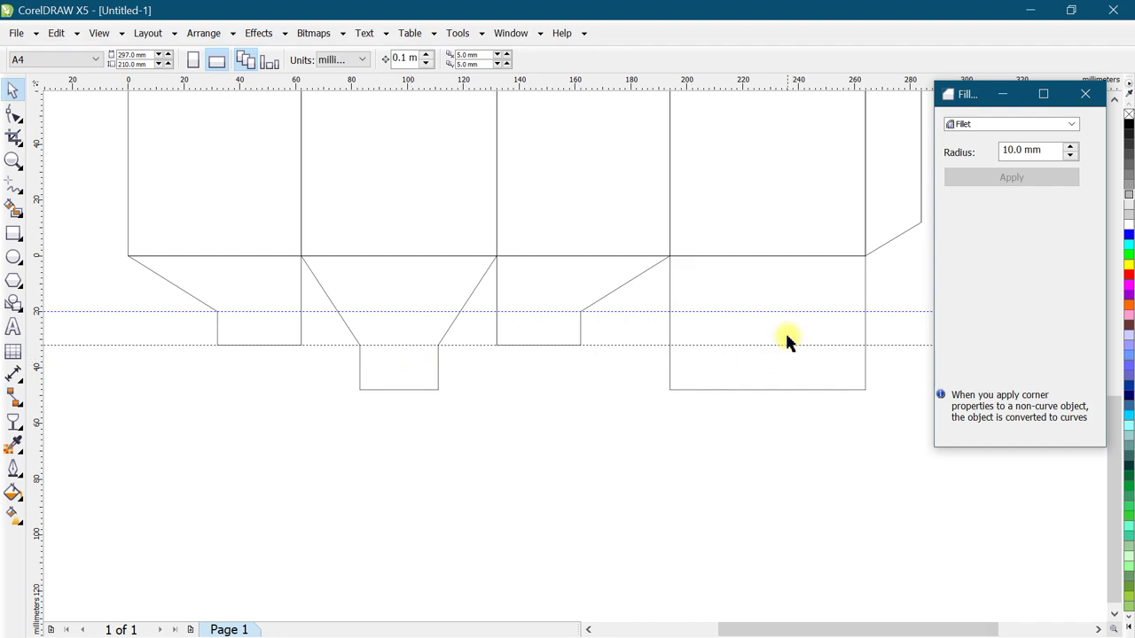
left_click(865, 327)
left_click(864, 325)
Cut a 29 mm × 16 mm notch from the rightmost bottom flap with Back Minus Front.
left_click_drag(863, 325, 827, 326)
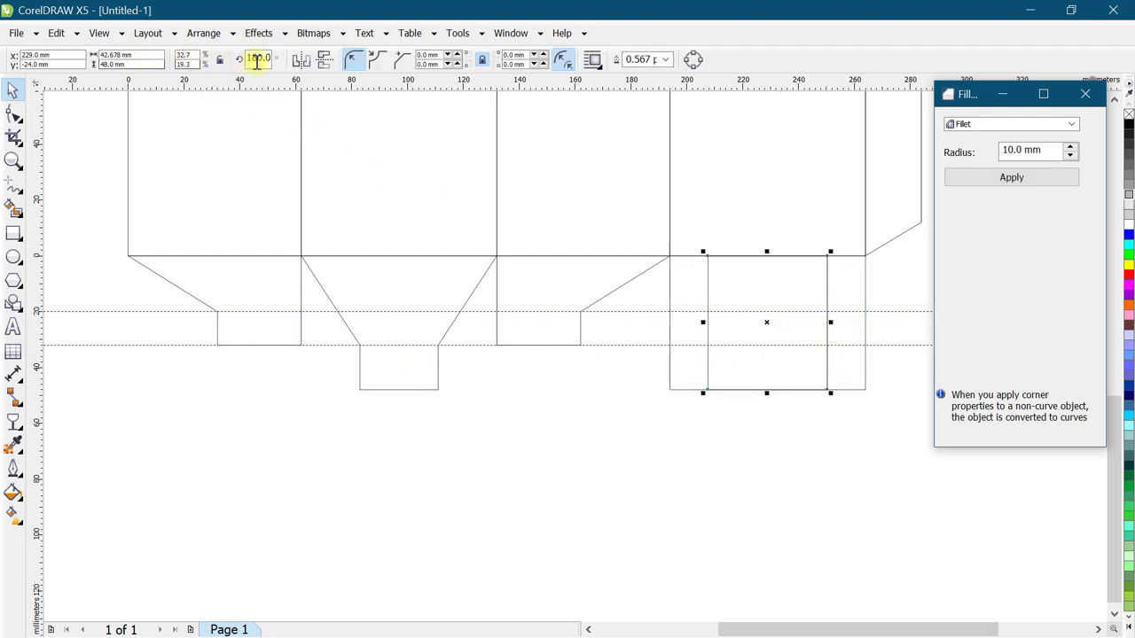
double_click(109, 54)
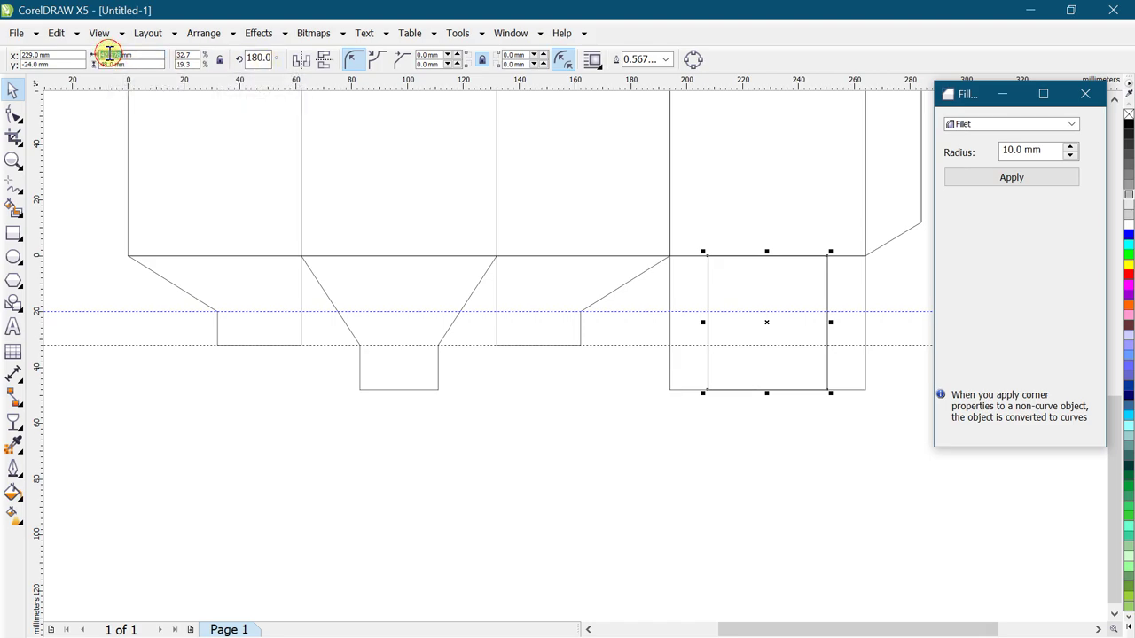
type("29")
key("Return")
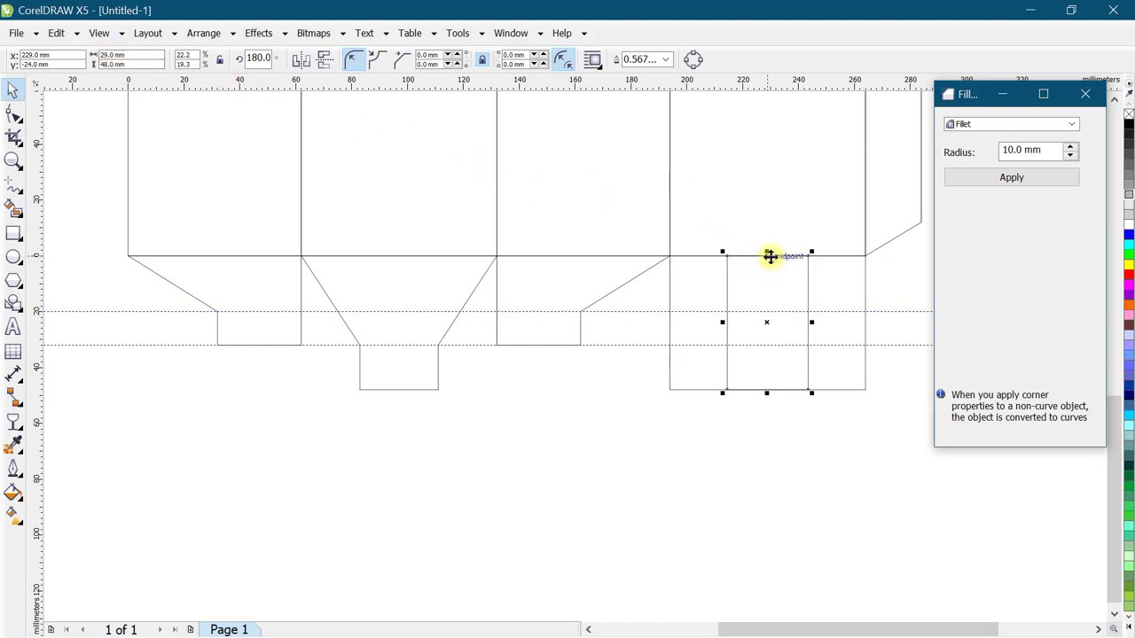
left_click_drag(766, 252, 768, 340)
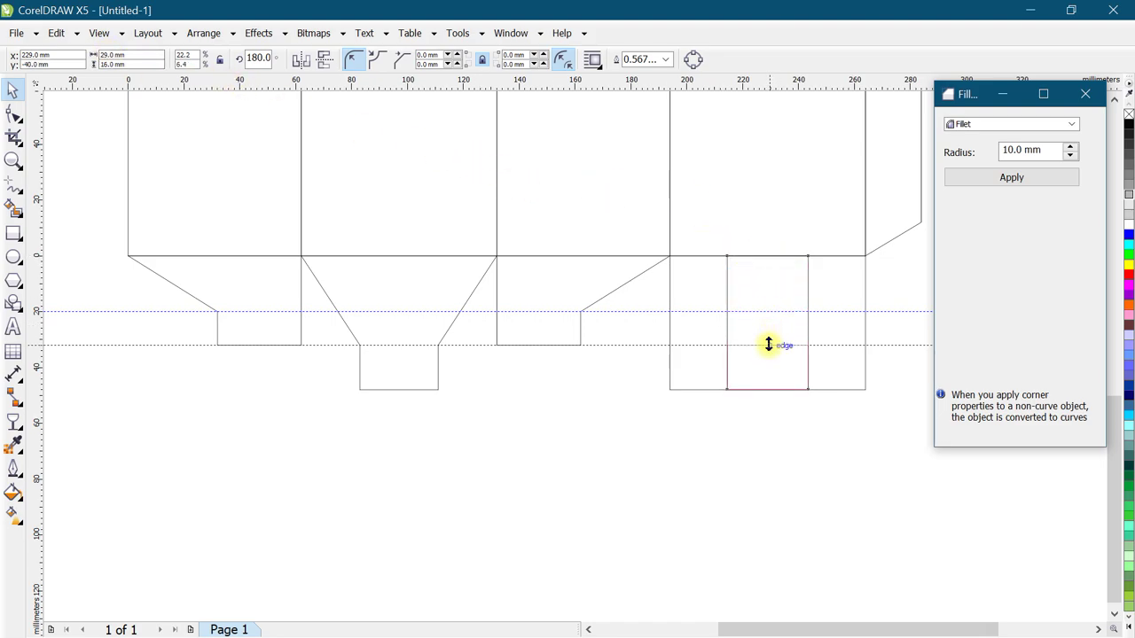
left_click_drag(768, 344, 768, 345)
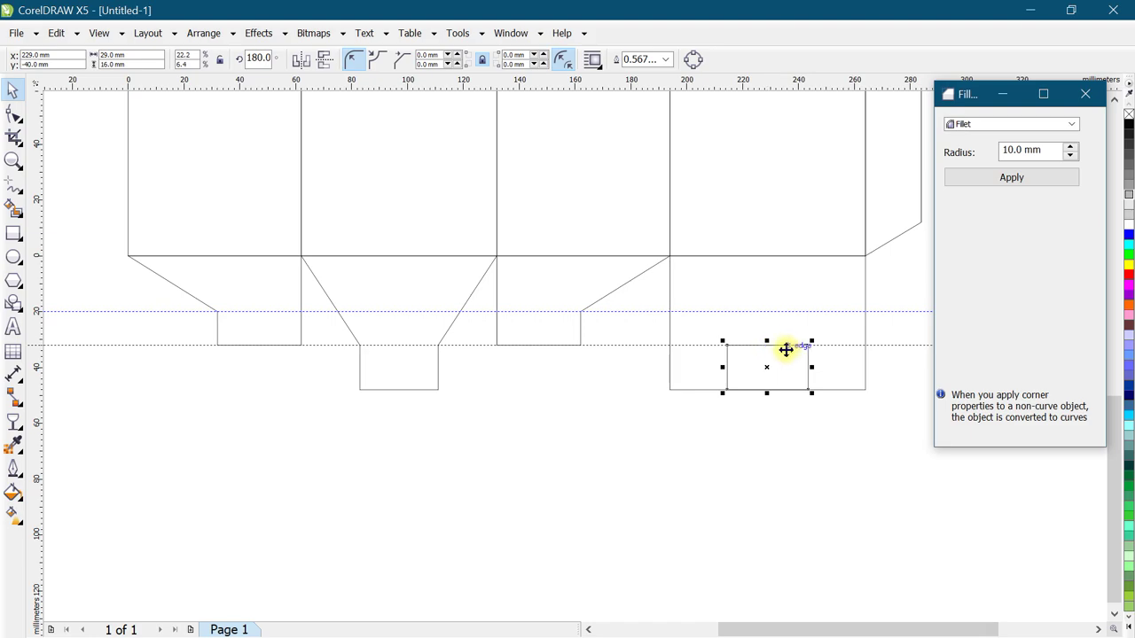
left_click(829, 359)
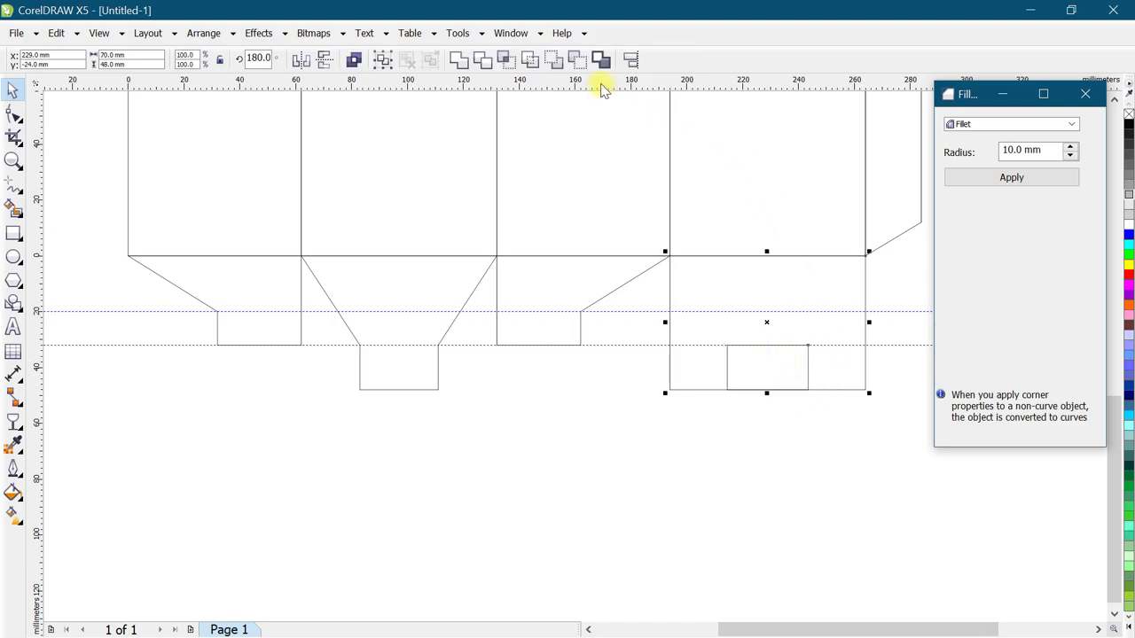
left_click(578, 59)
left_click(745, 488)
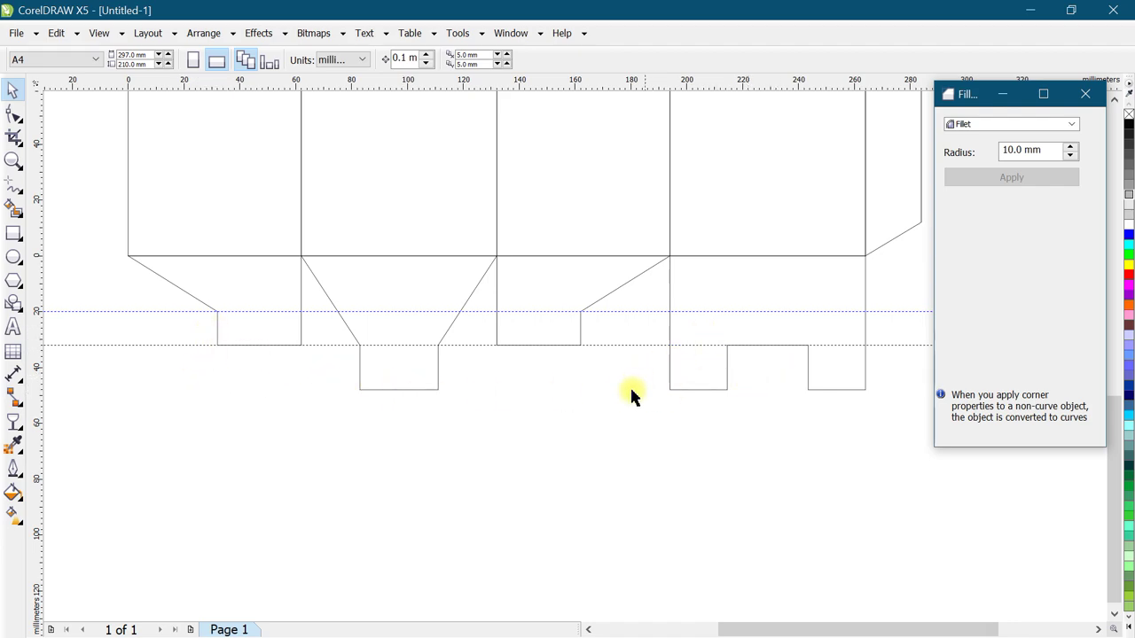
left_click(254, 297)
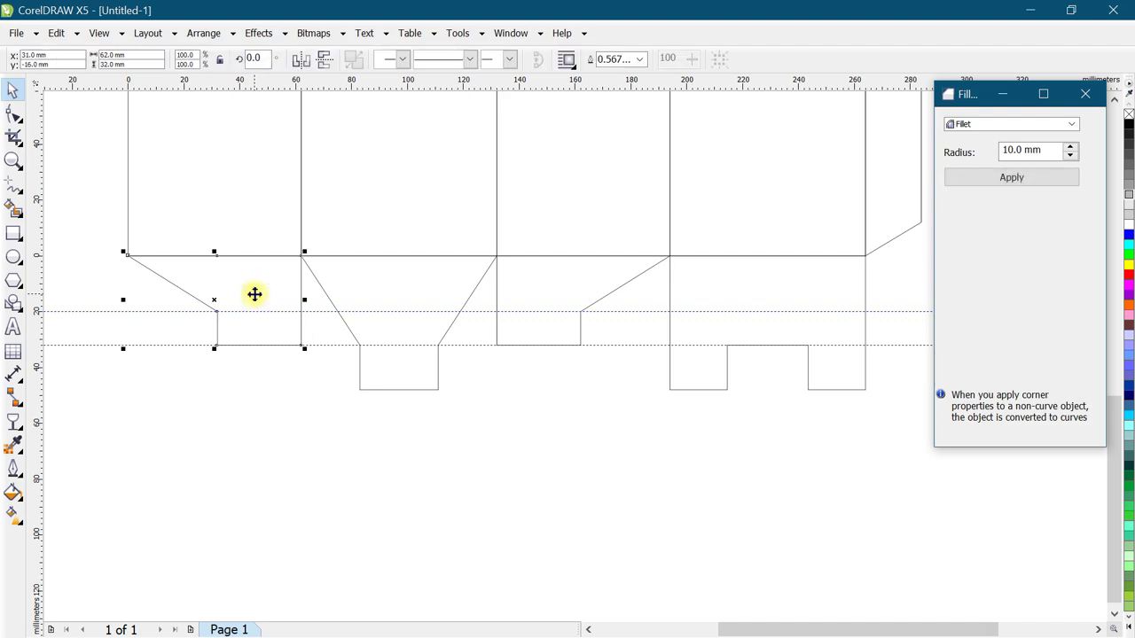
Combine all the bottom flaps into one curve.
left_click(425, 279, "shift")
left_click(560, 292, "shift")
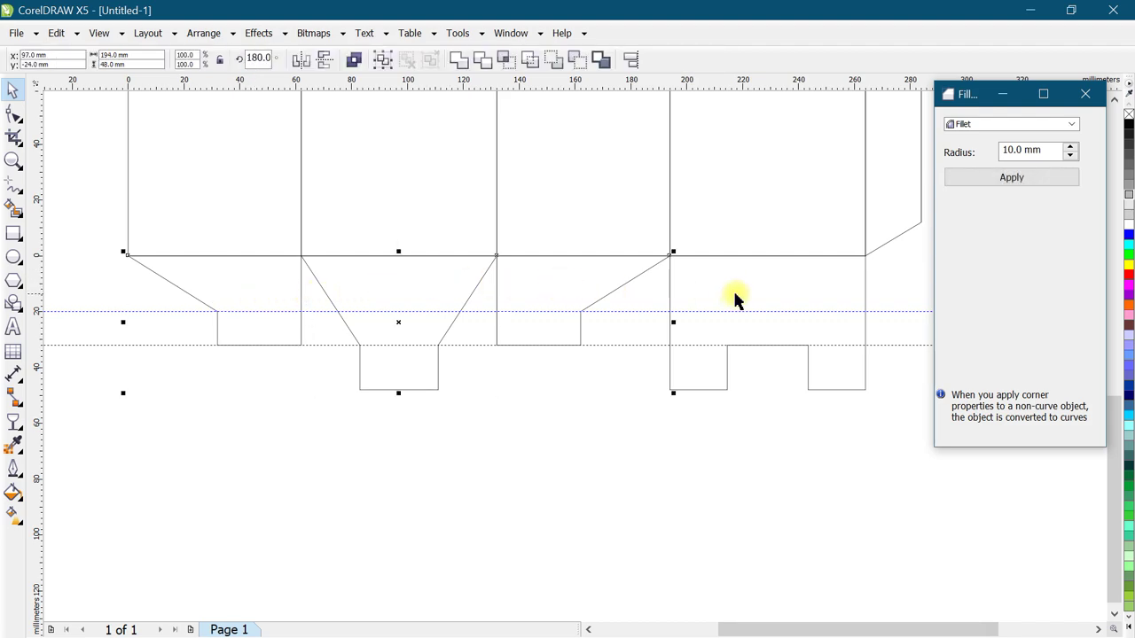
left_click(461, 59)
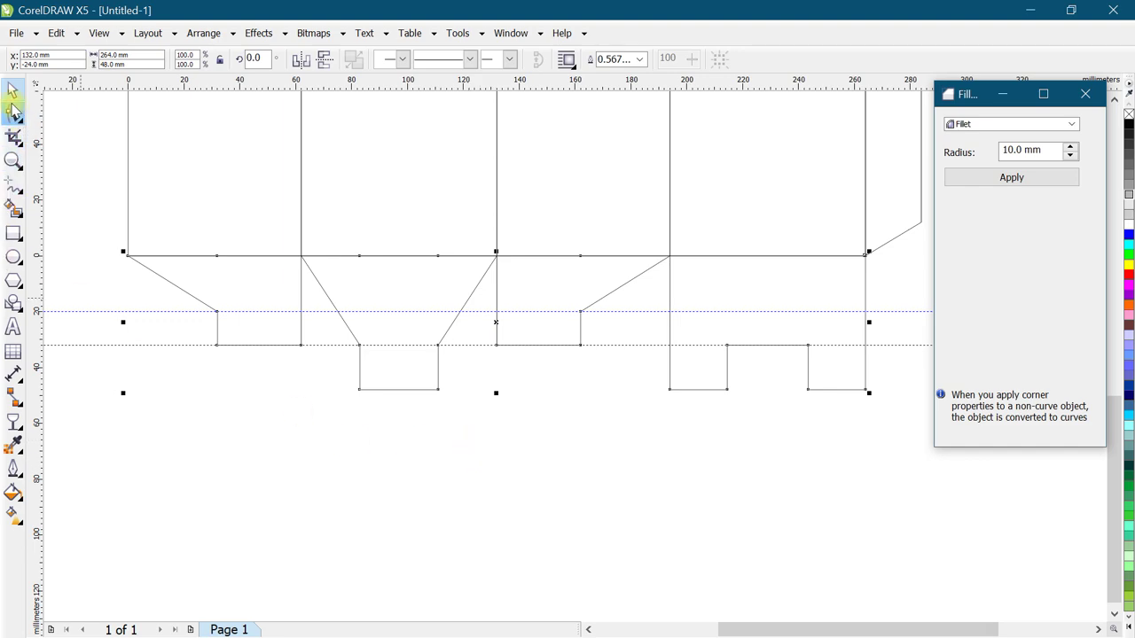
Apply a 5.1 mm fillet to the selected flap and tab corner nodes.
left_click(13, 110)
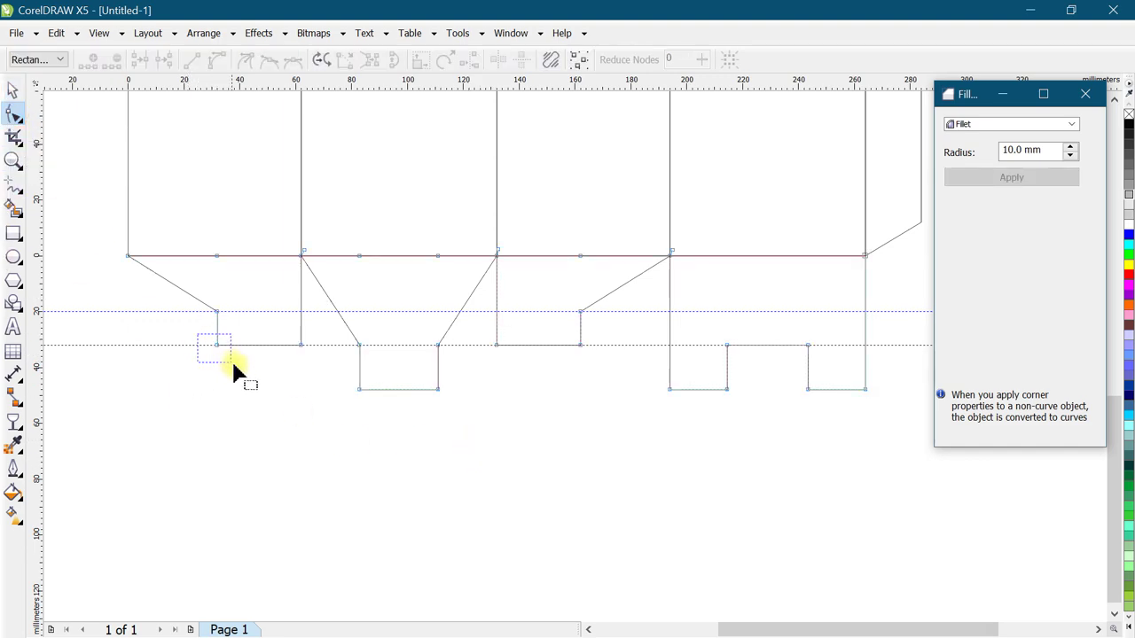
left_click_drag(197, 334, 232, 362)
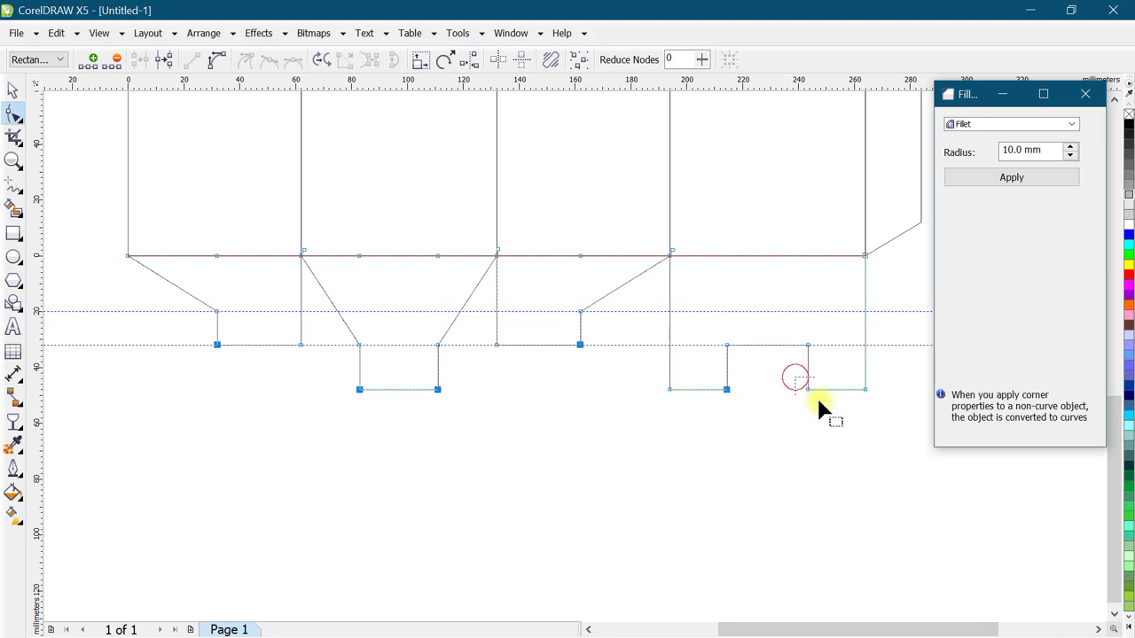
left_click_drag(817, 399, 816, 404)
key("Return")
double_click(1019, 151)
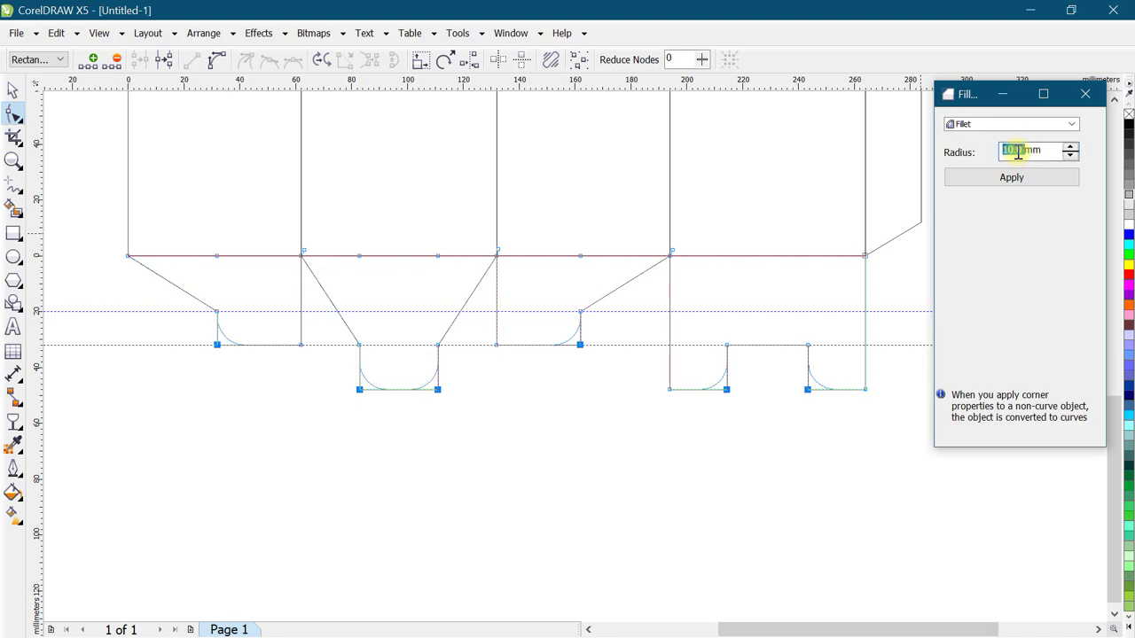
type("5")
left_click(1070, 147)
type("5.1")
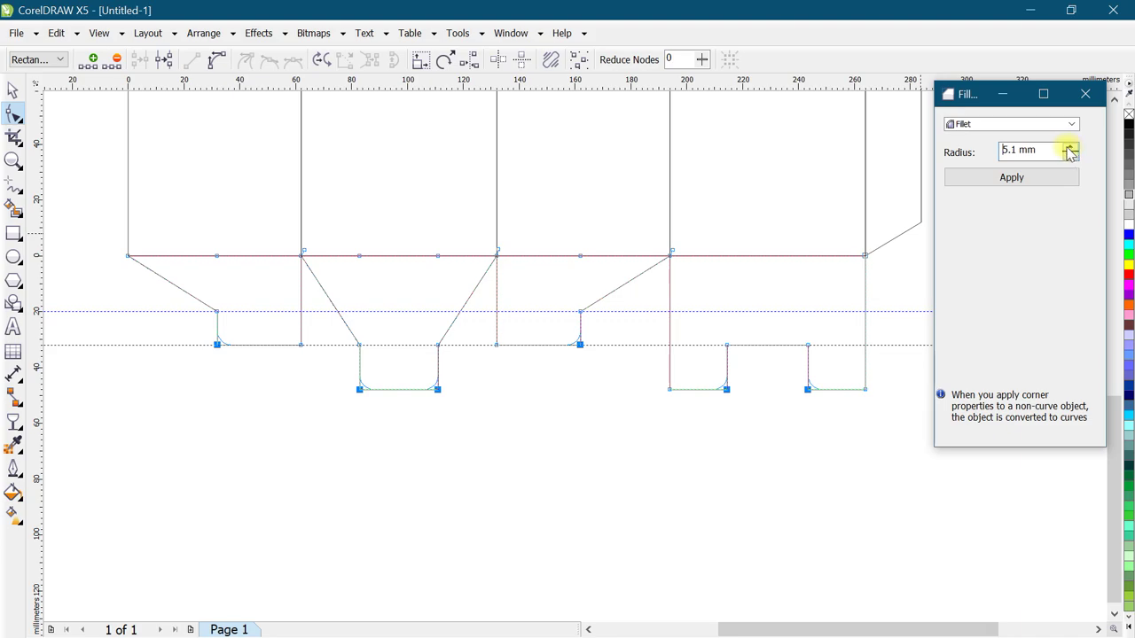
left_click(1029, 178)
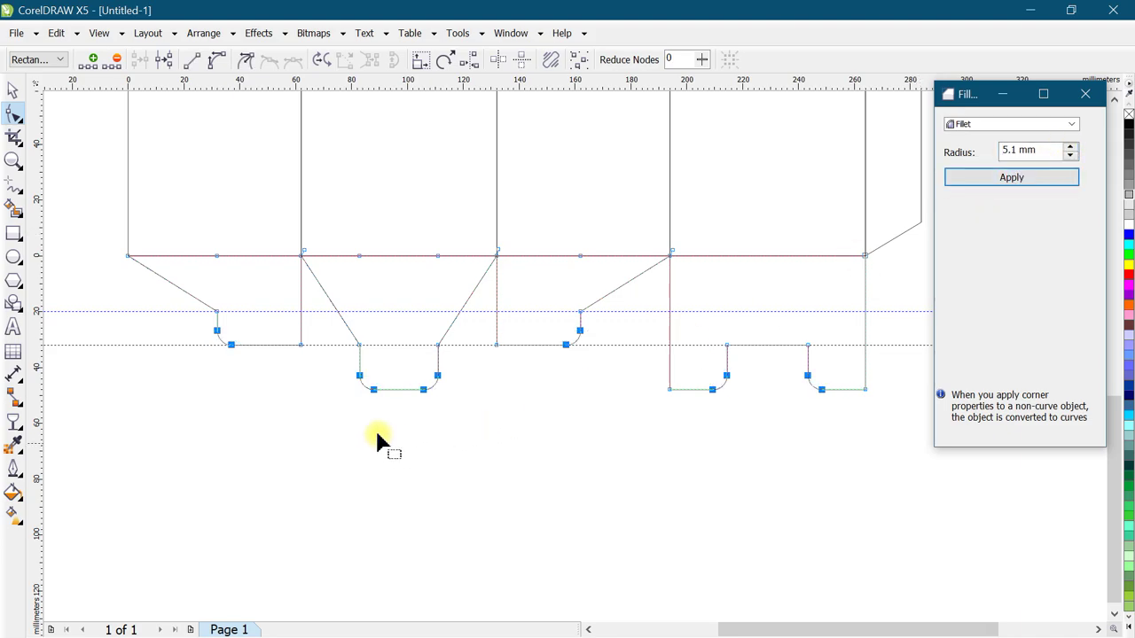
left_click(13, 89)
left_click(218, 514)
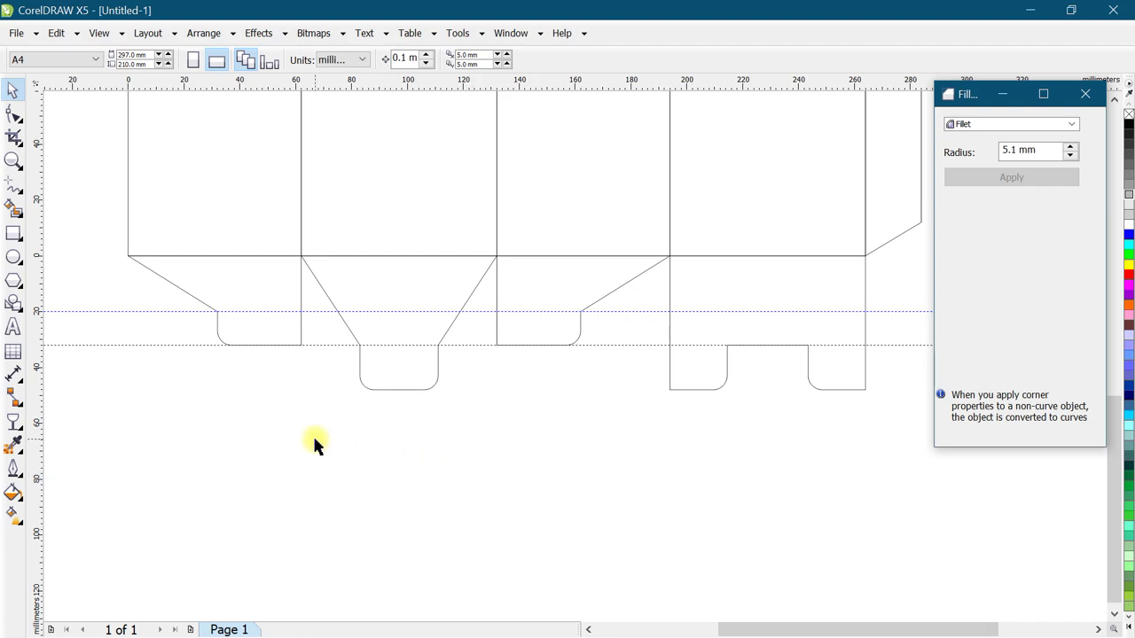
Place a grouped duplicate of the whole box dieline to the right.
scroll(313, 438, "down", 2)
scroll(312, 442, "down", 2)
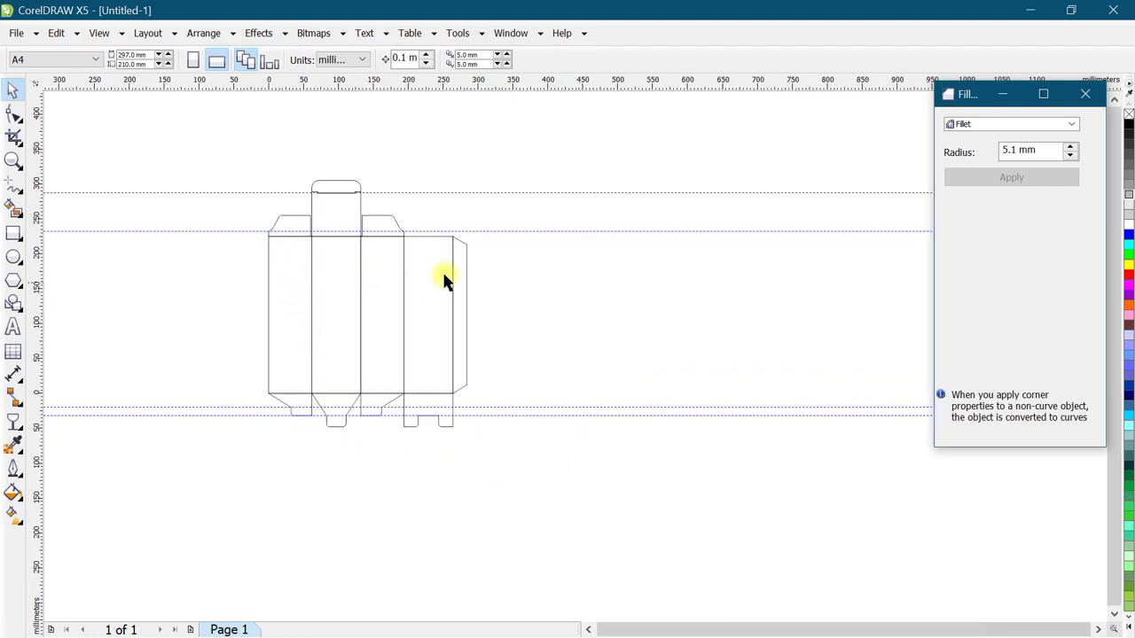
left_click_drag(233, 131, 532, 491)
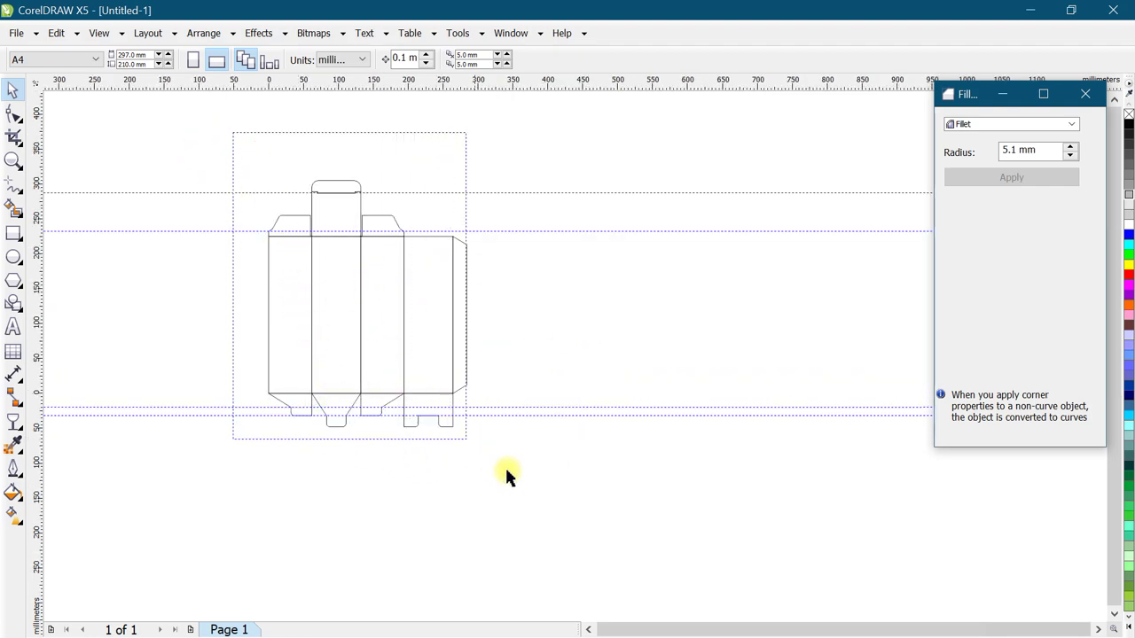
left_click_drag(291, 313, 649, 315)
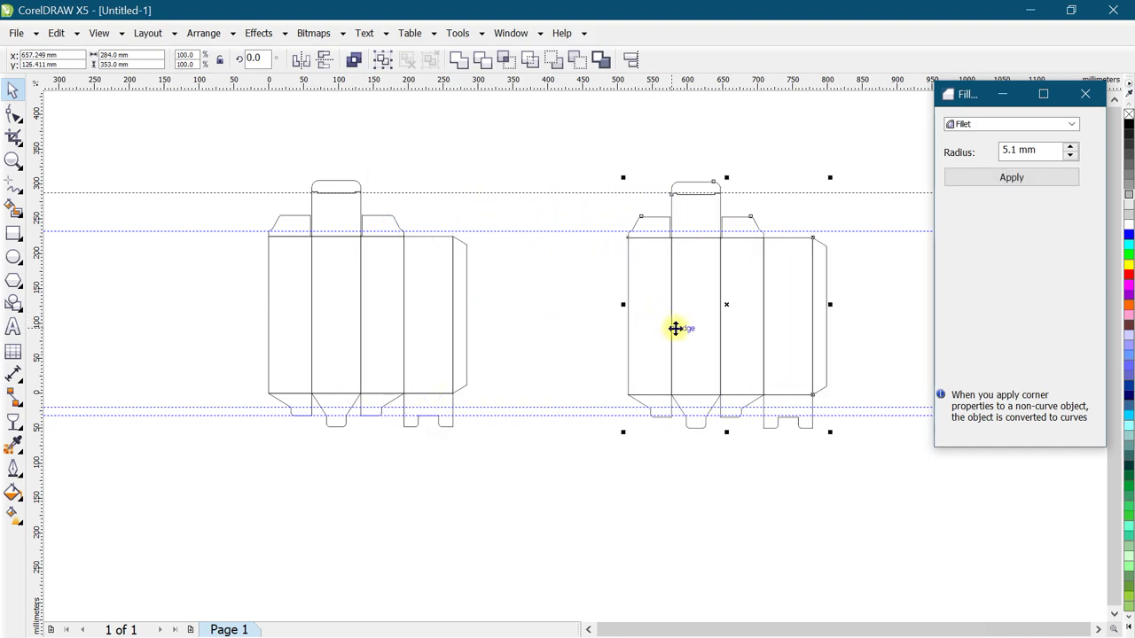
key("ctrl+g")
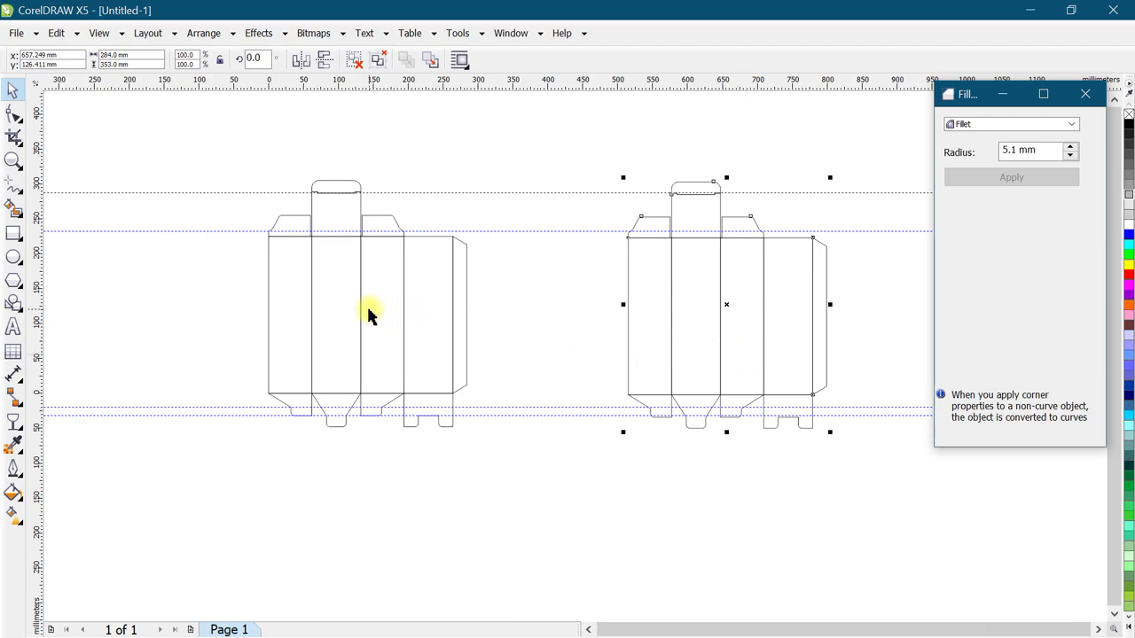
Zoom in on the left dieline's panels and bring up the Import dialog.
left_click(13, 160)
left_click_drag(237, 180, 514, 433)
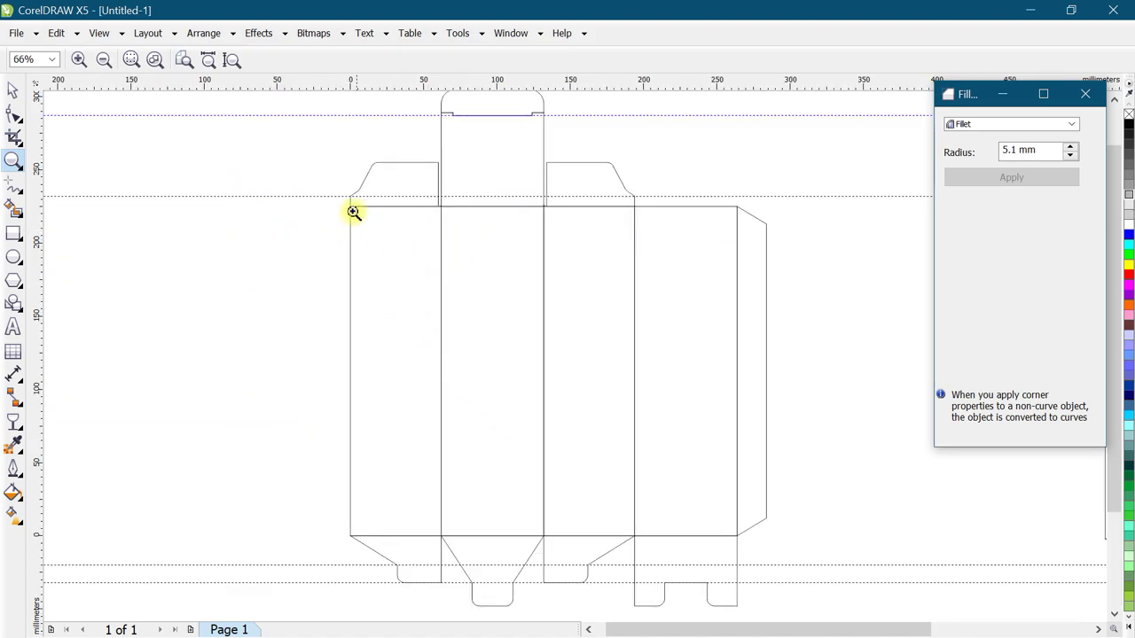
left_click_drag(311, 194, 843, 560)
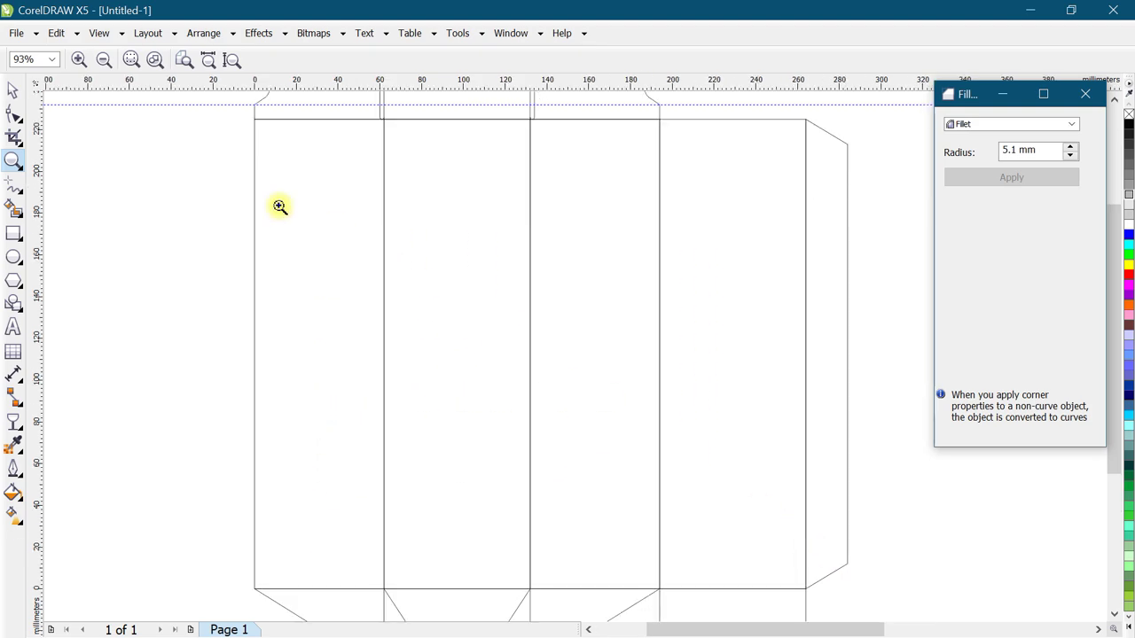
left_click(14, 93)
scroll(253, 218, "down", 2)
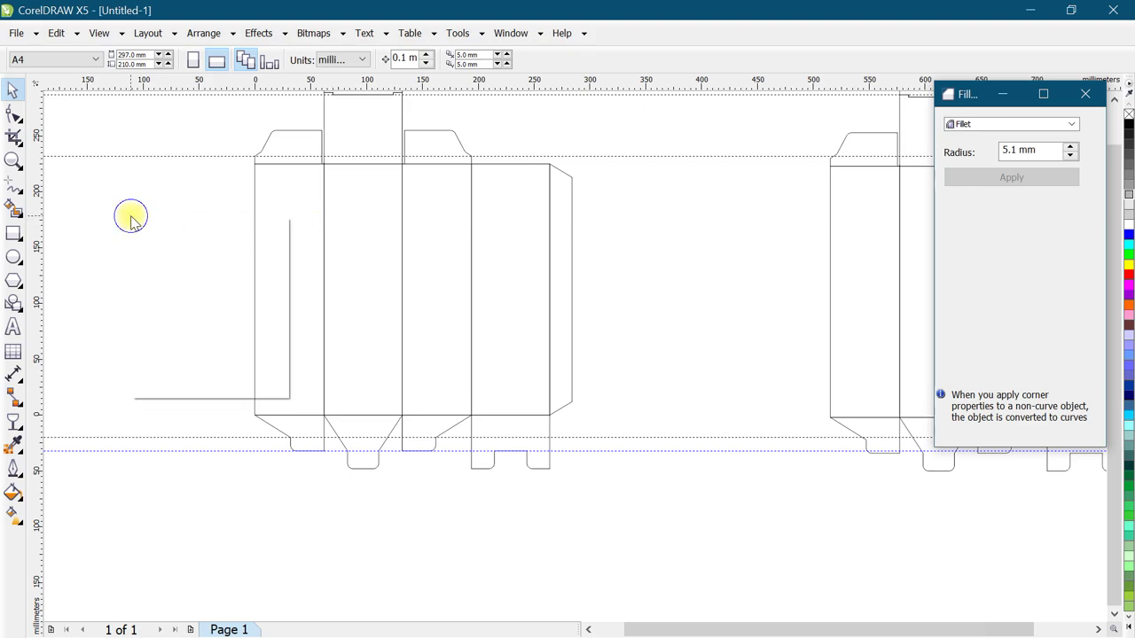
right_click(130, 218)
left_click(196, 285)
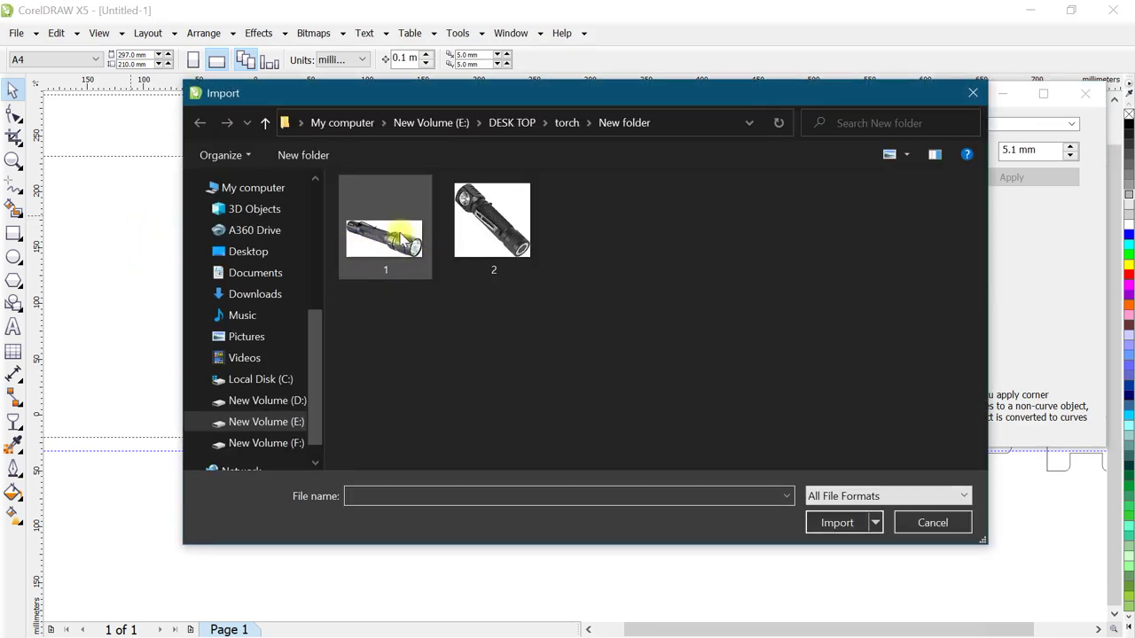
Import the flashlight and headlamp photos and place them on the page.
left_click(398, 232)
key("ctrl+a")
left_click(836, 546)
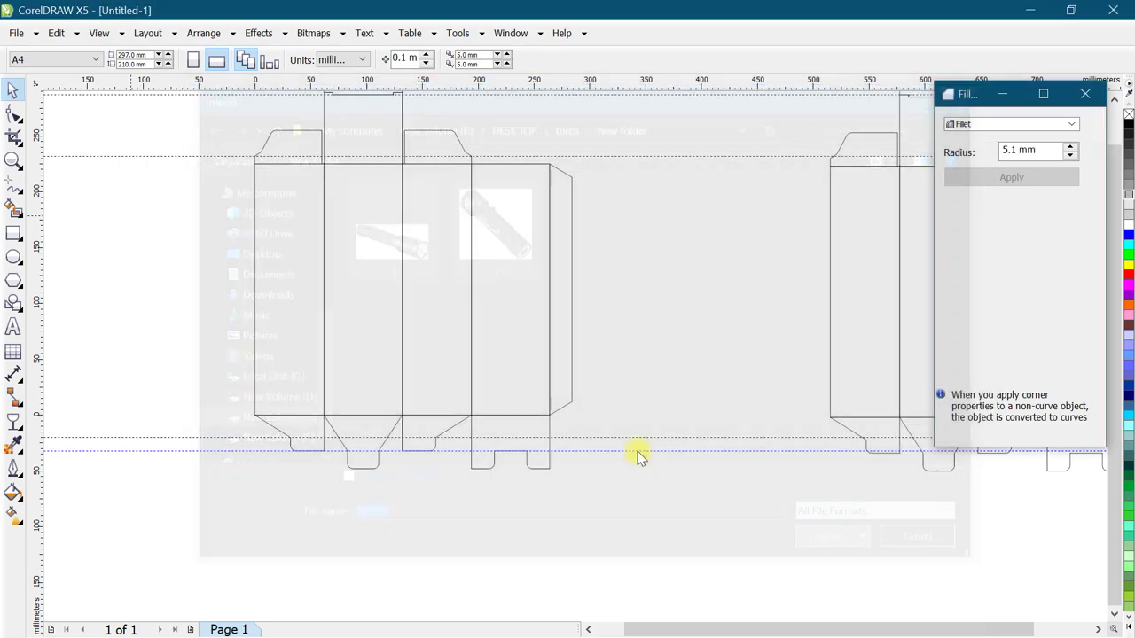
left_click(216, 217)
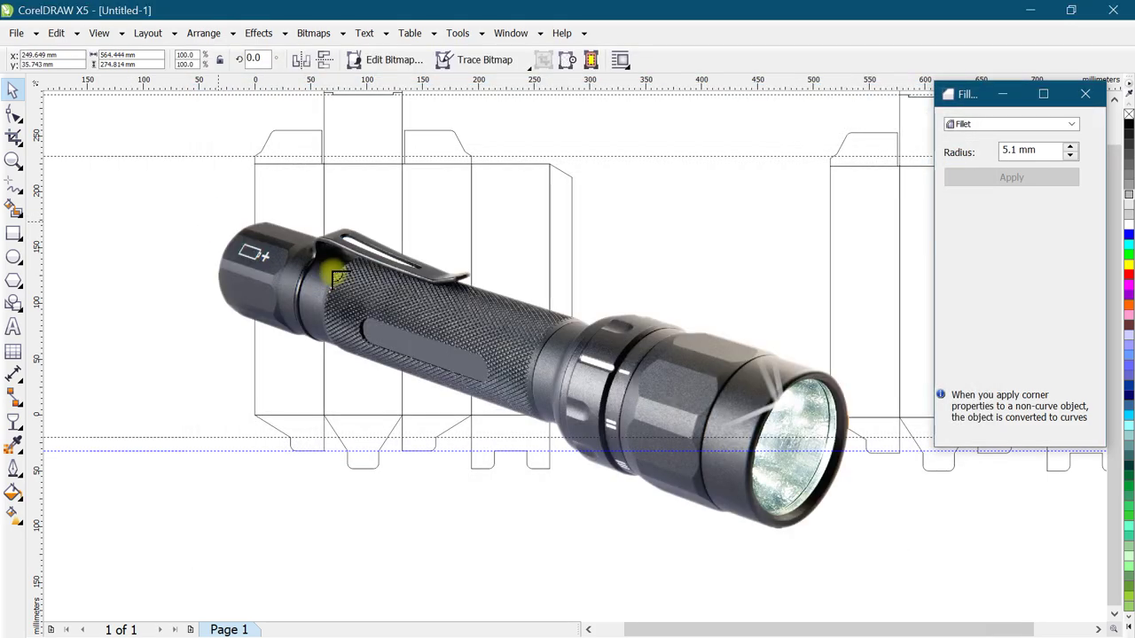
left_click(214, 217)
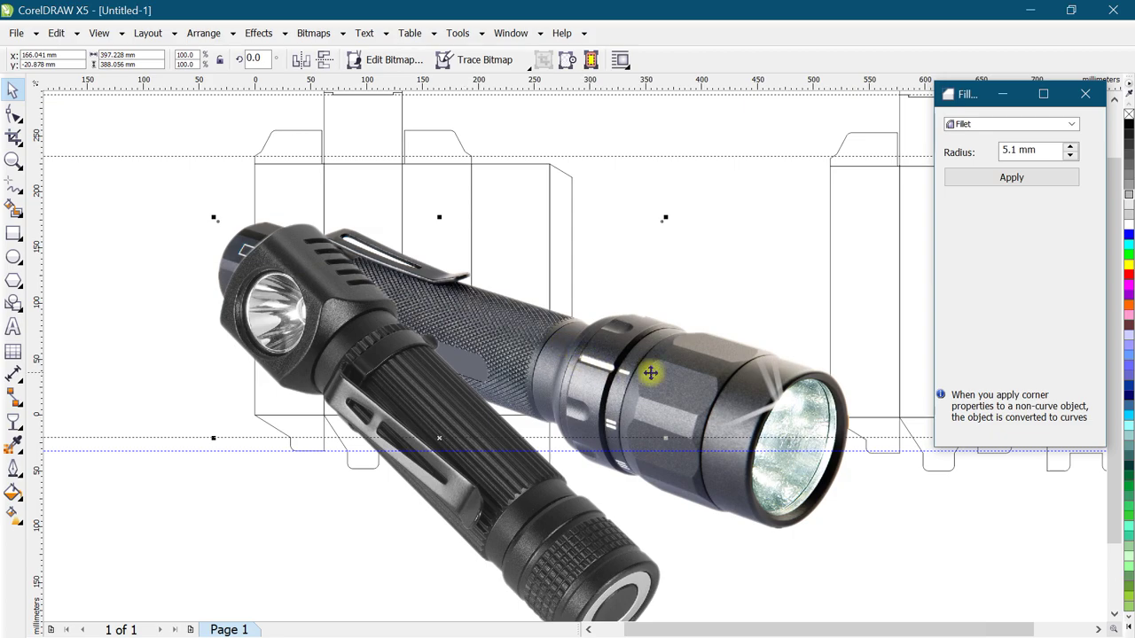
Scale both photos down, moving them over the dieline and the headlamp to its left.
left_click(784, 441, "shift")
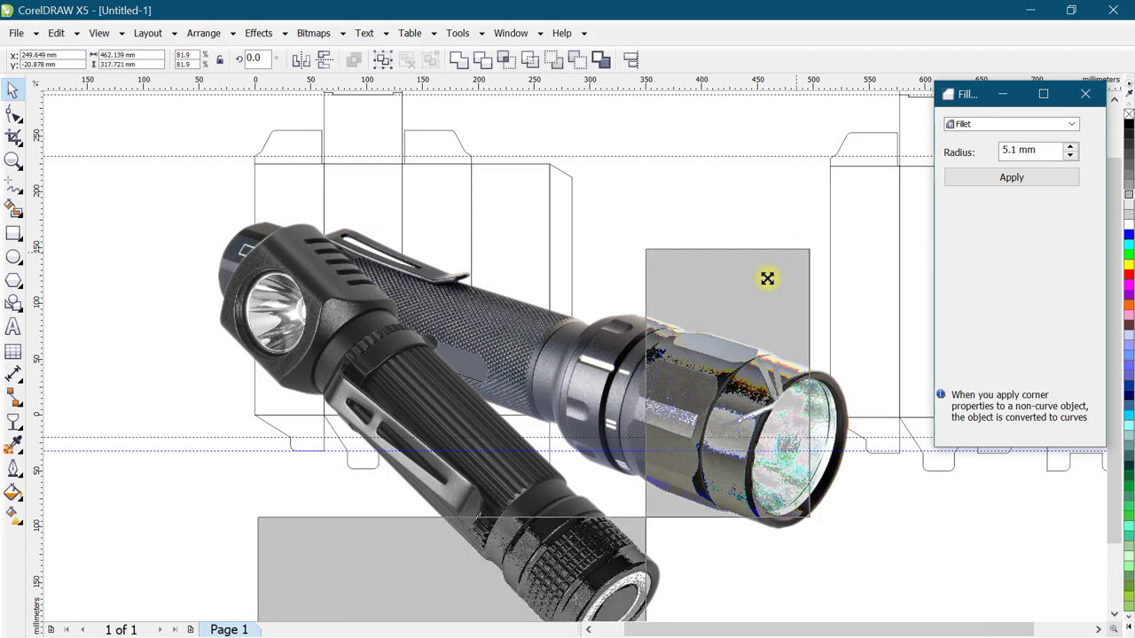
left_click_drag(852, 219, 653, 353)
left_click_drag(576, 417, 471, 337)
left_click(671, 299)
left_click(477, 348)
mouse_move(381, 348)
left_mouse_down()
mouse_move(372, 363)
mouse_move(181, 361)
left_mouse_up()
left_click(671, 274)
left_click(182, 362)
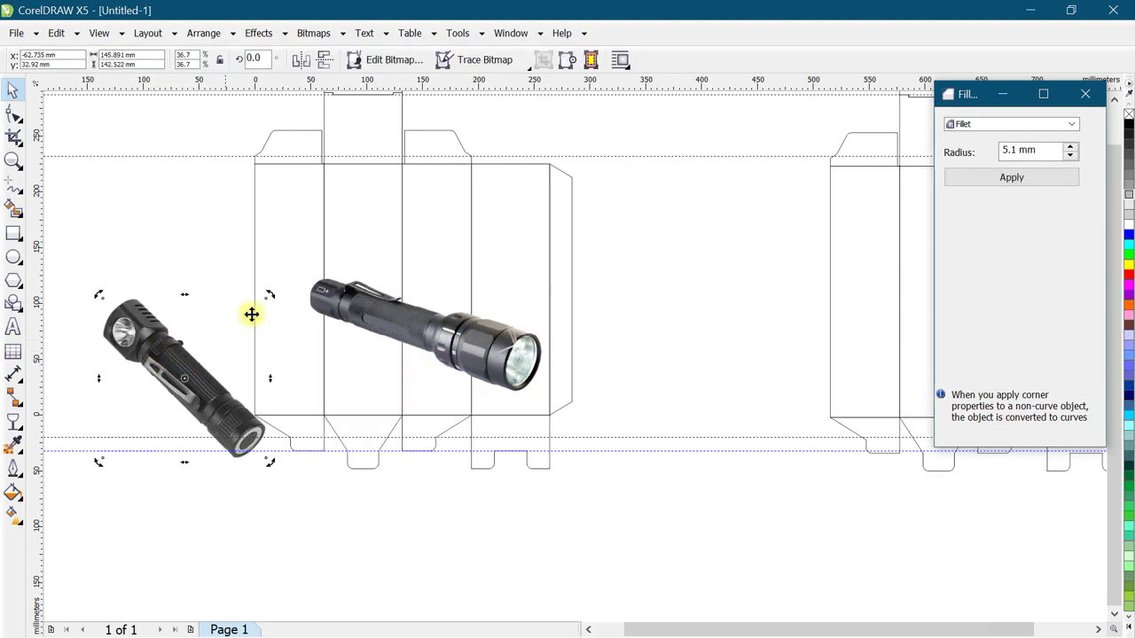
Rotate the headlamp photo upright and PowerClip it inside the side panel.
mouse_move(268, 295)
left_mouse_down()
mouse_move(317, 365)
mouse_move(237, 471)
left_mouse_up()
left_click(222, 354)
left_click(183, 373)
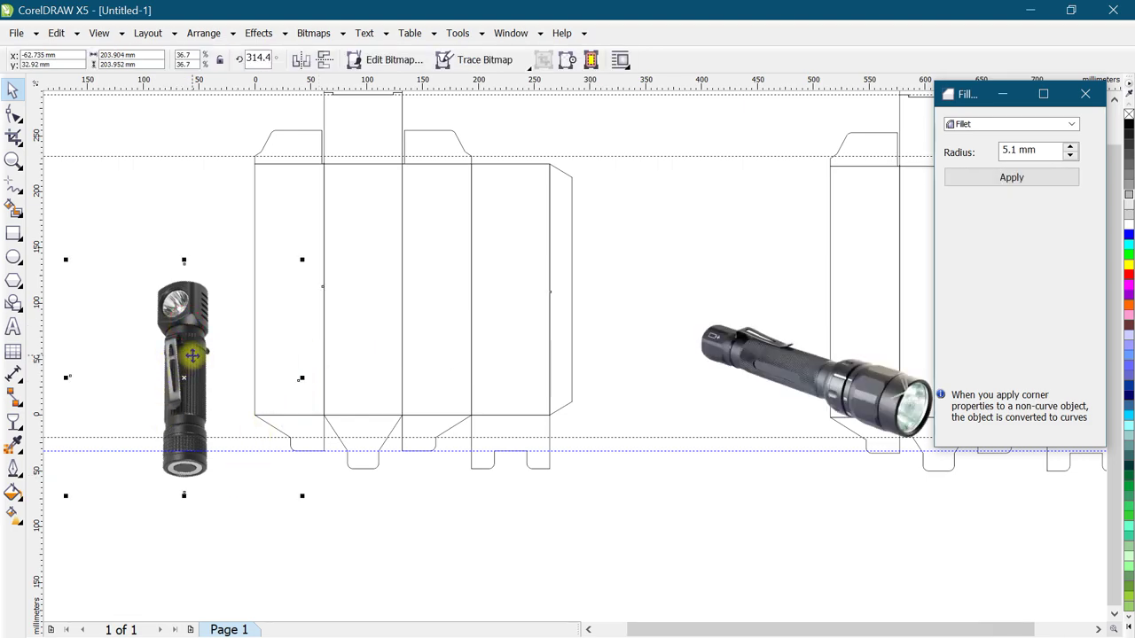
left_click_drag(201, 355, 508, 285)
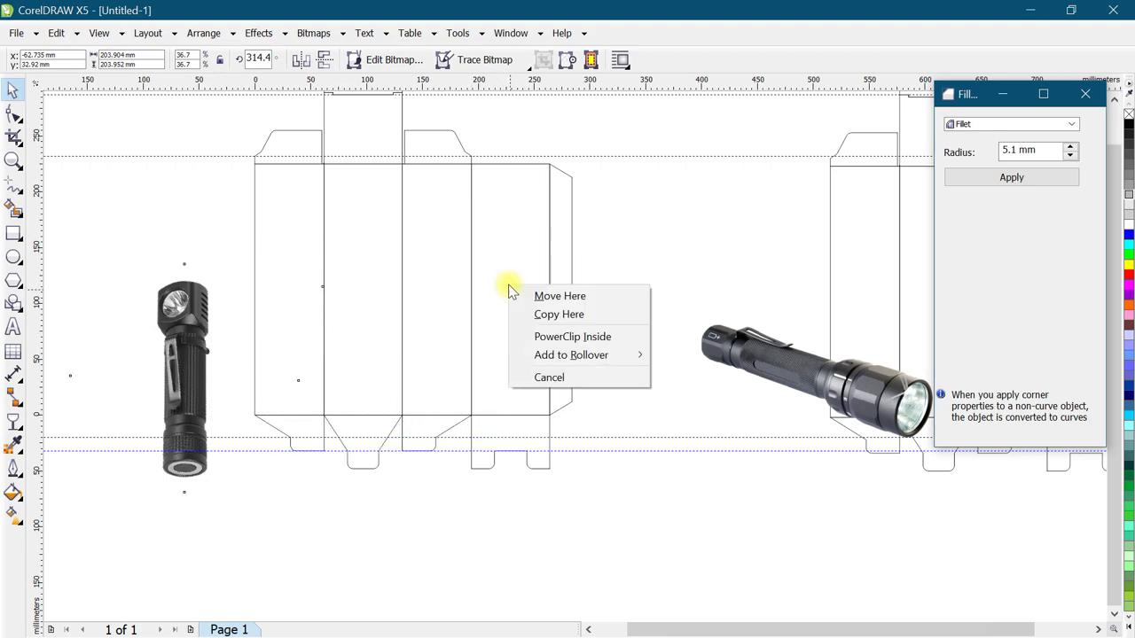
left_click(540, 332)
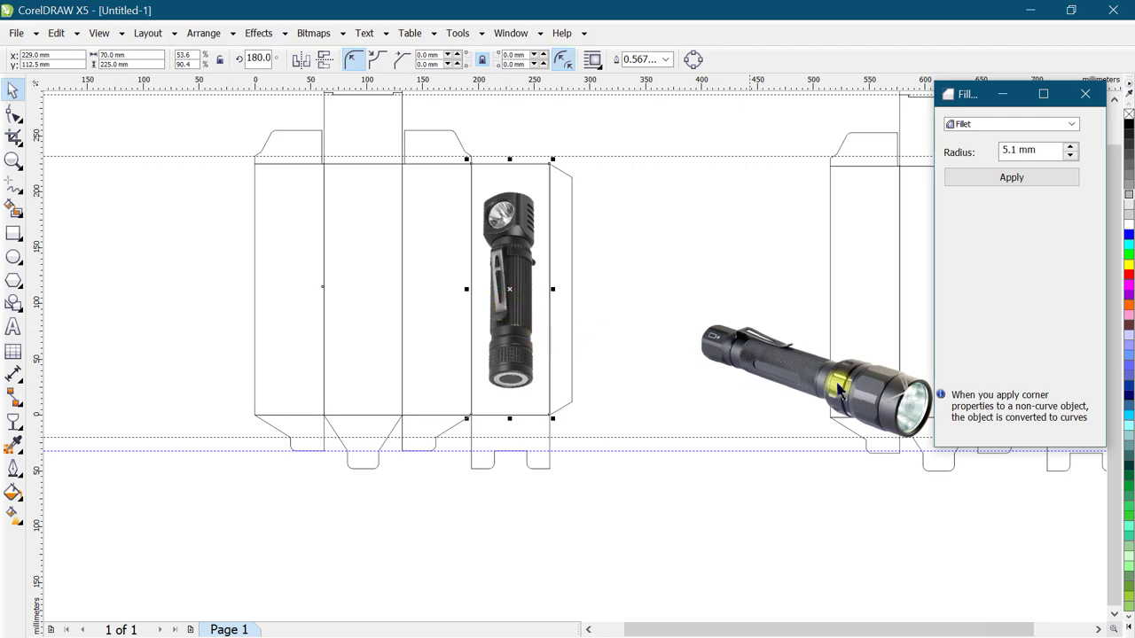
Move the large flashlight photo beside the box and rotate it toward upright.
left_click_drag(777, 355, 616, 396)
left_click(616, 396)
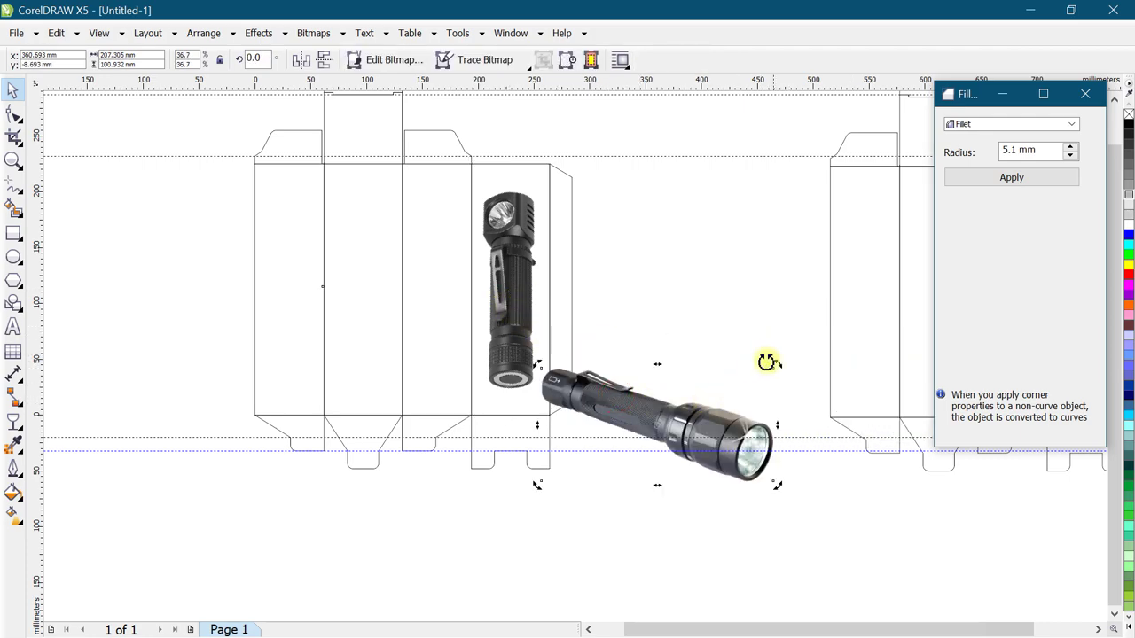
left_click_drag(775, 363, 575, 266)
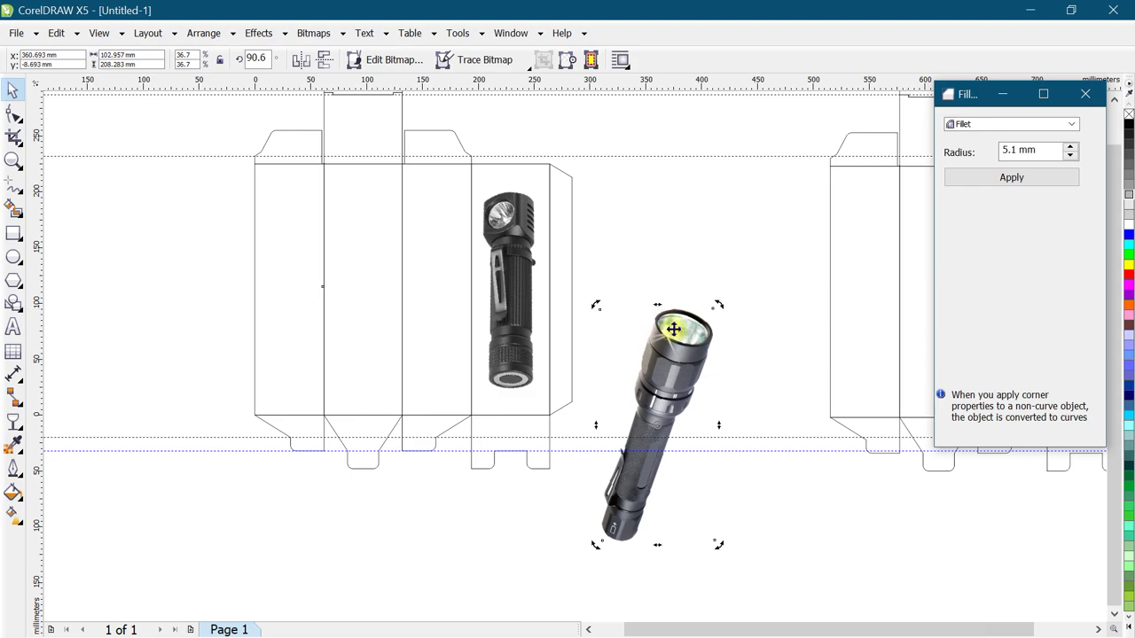
mouse_move(593, 303)
left_mouse_down()
mouse_move(435, 328)
mouse_move(357, 266)
left_mouse_up()
PowerClip the flashlight photo inside the front panel and reopen its contents.
left_click(405, 318)
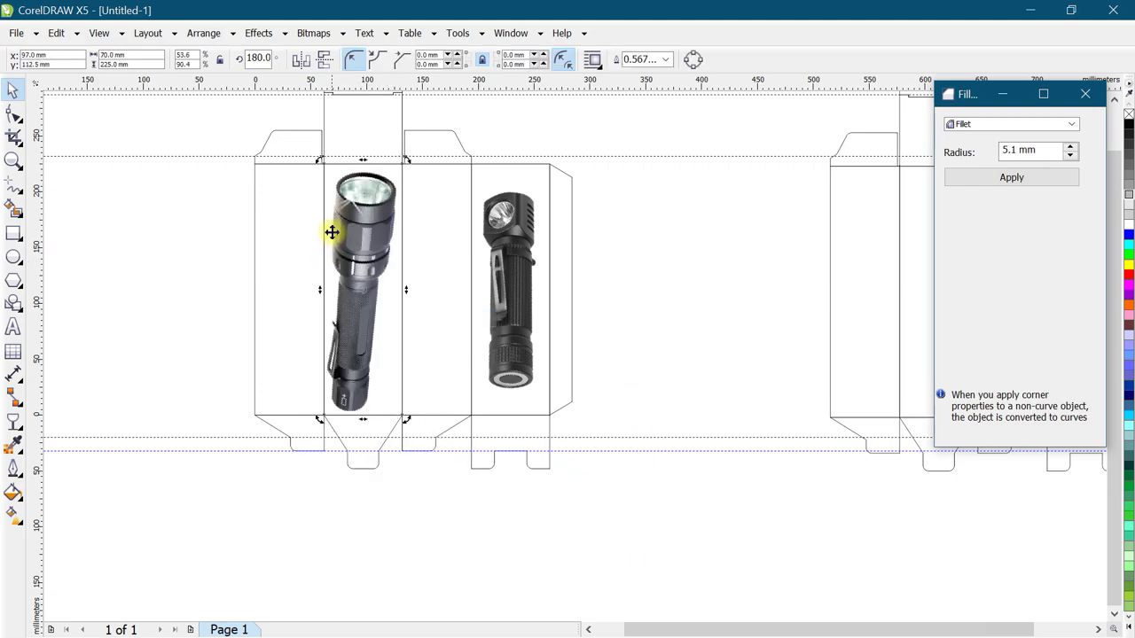
scroll(359, 257, "up", 2)
scroll(386, 275, "down", 2)
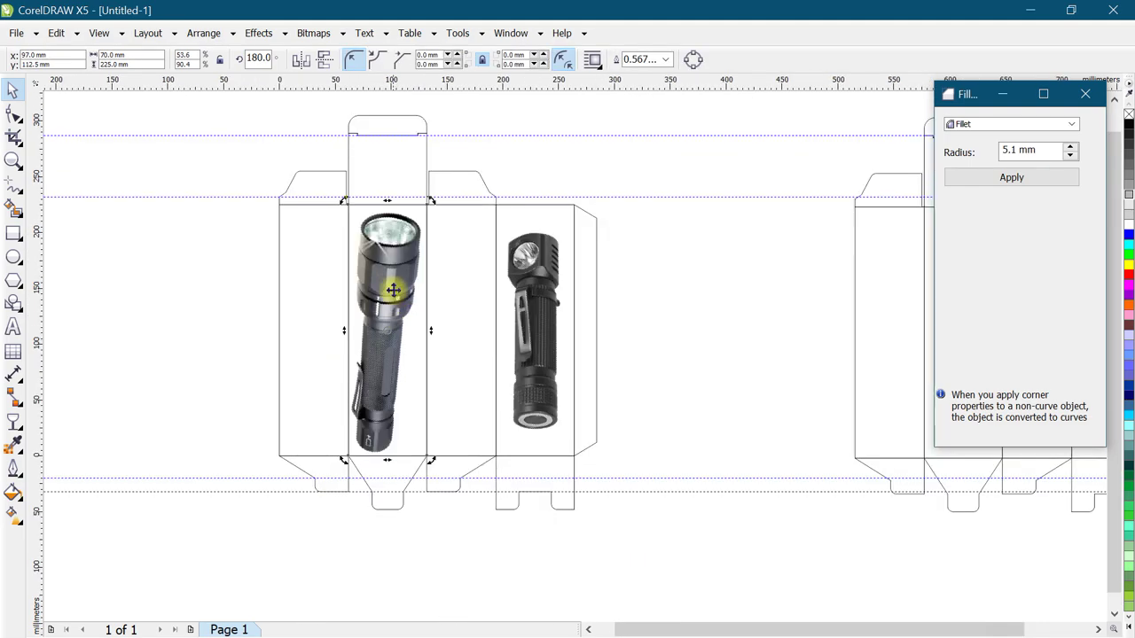
left_click(386, 239, "ctrl")
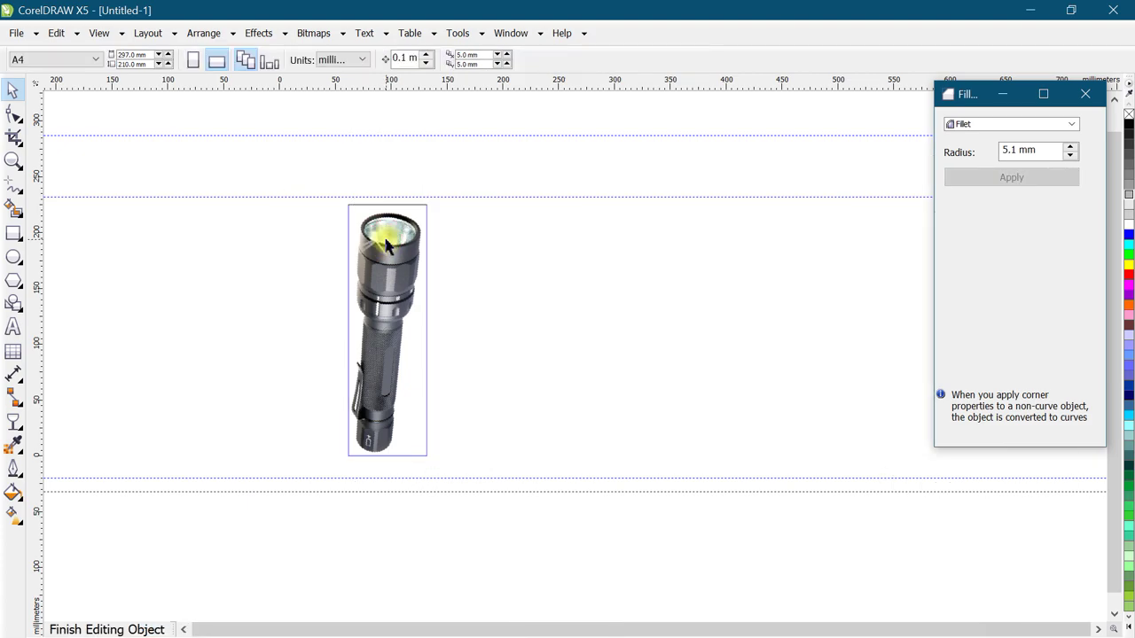
left_click(255, 246)
left_click(212, 260, "ctrl")
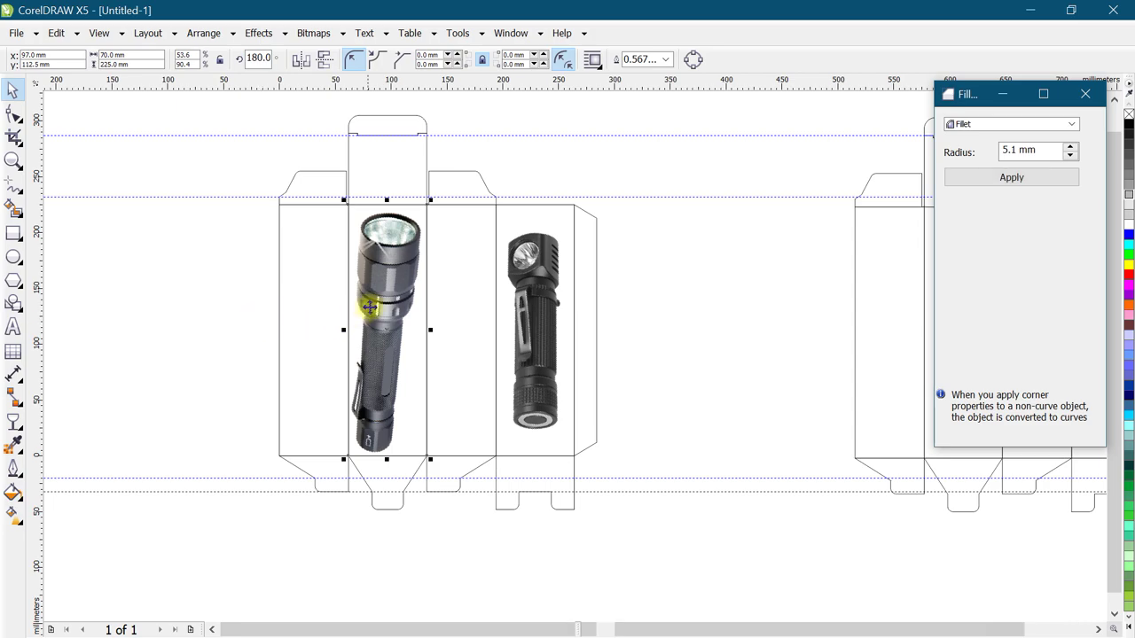
left_click(210, 301)
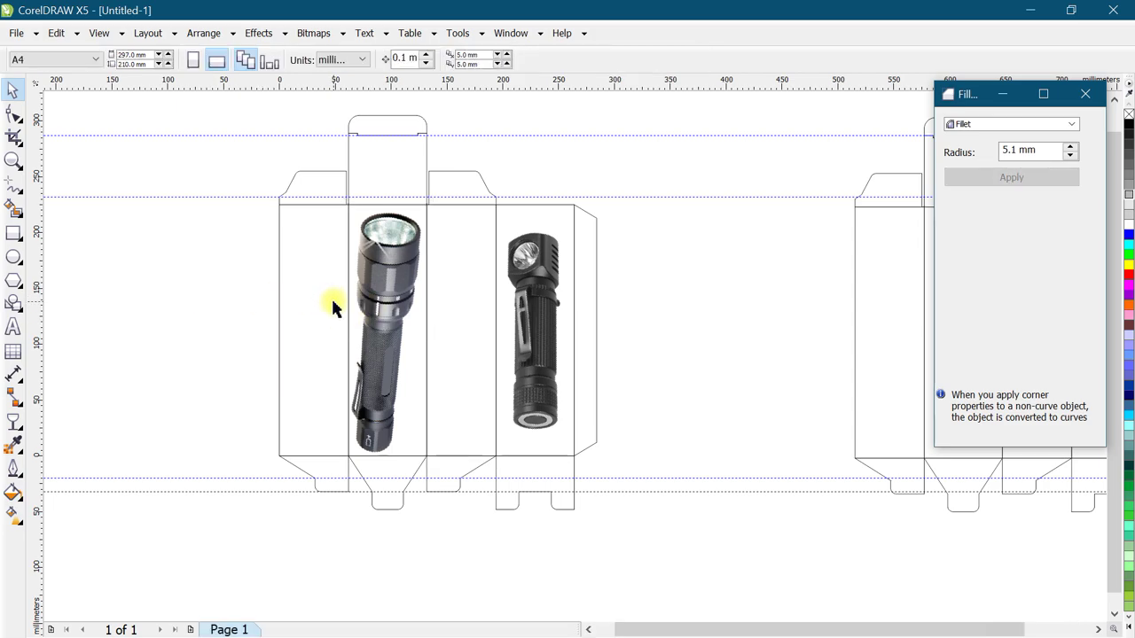
left_click(373, 270)
left_click(372, 260, "ctrl")
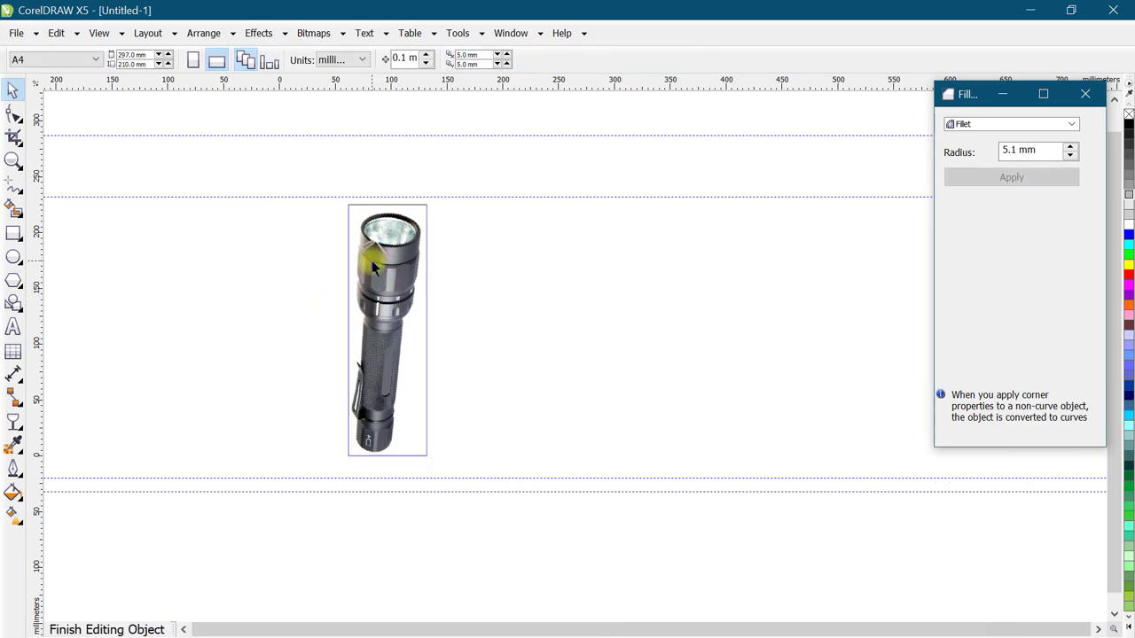
Rotate the clipped flashlight upright, scale it to about 24.5%, and shift it in the panel.
scroll(392, 236, "up", 2)
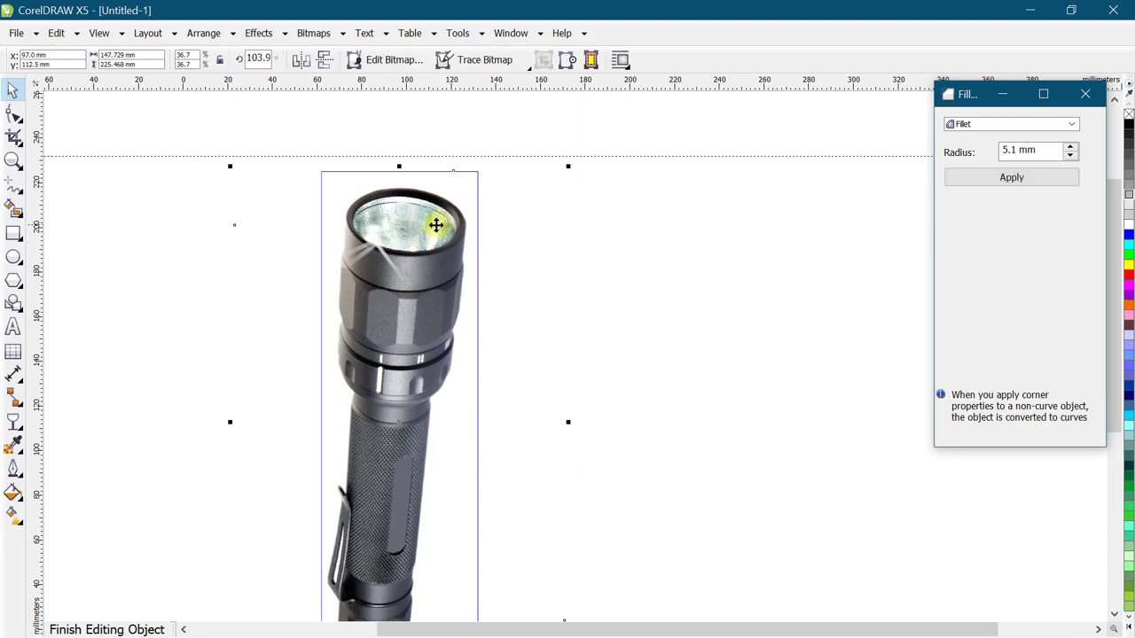
mouse_move(569, 167)
left_mouse_down()
mouse_move(561, 160)
mouse_move(570, 166)
mouse_move(549, 218)
left_mouse_up()
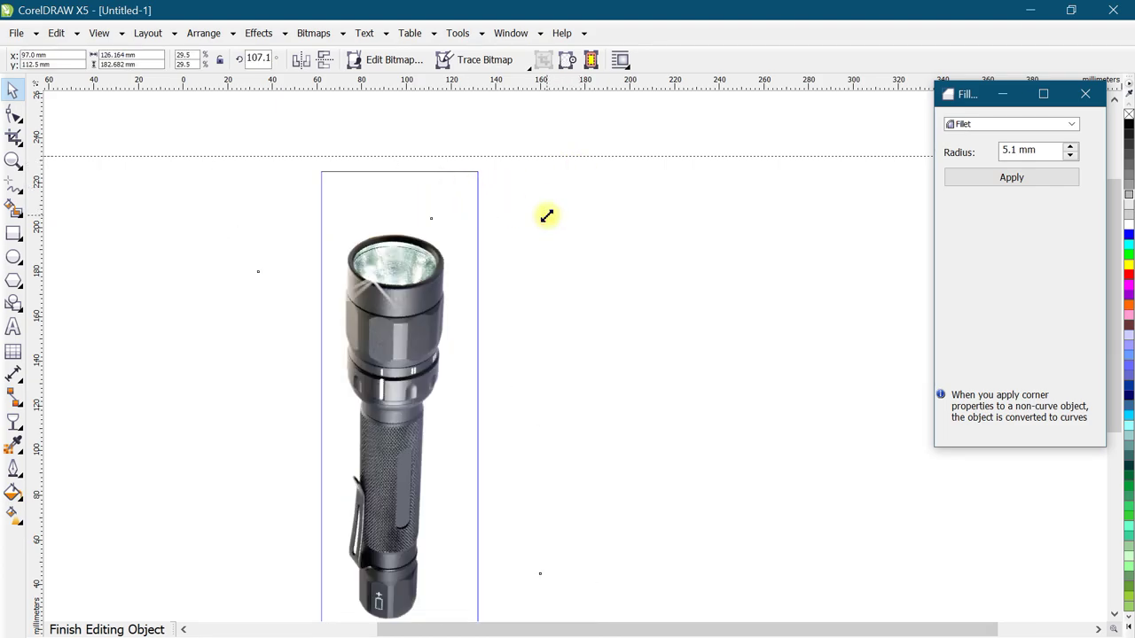
left_click_drag(546, 215, 517, 268)
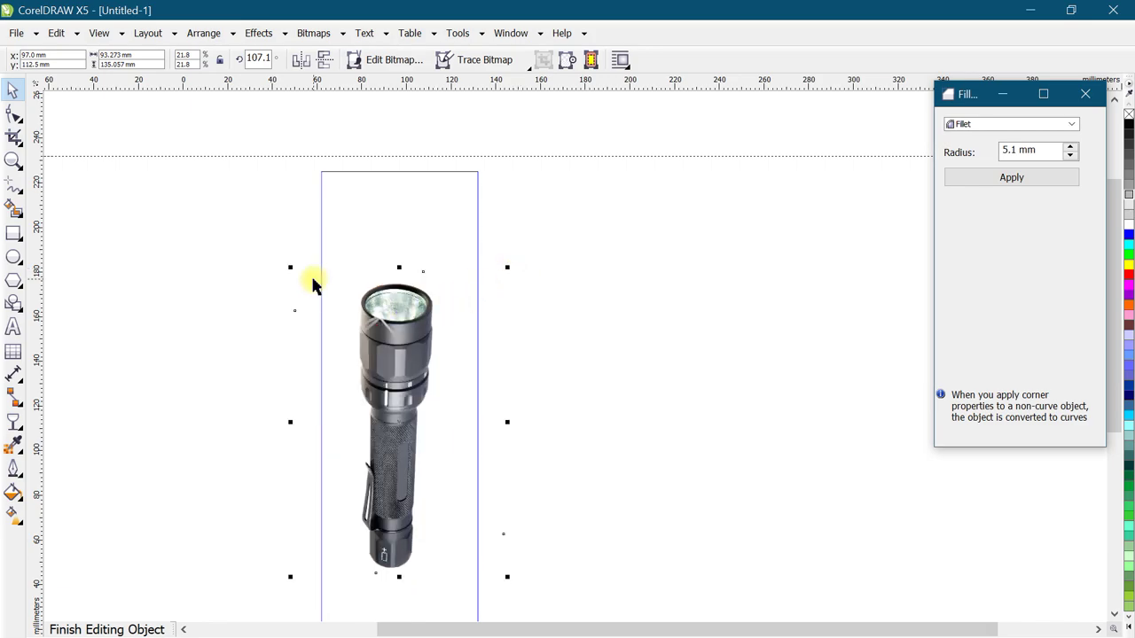
scroll(318, 310, "down", 2)
scroll(325, 418, "up", 2)
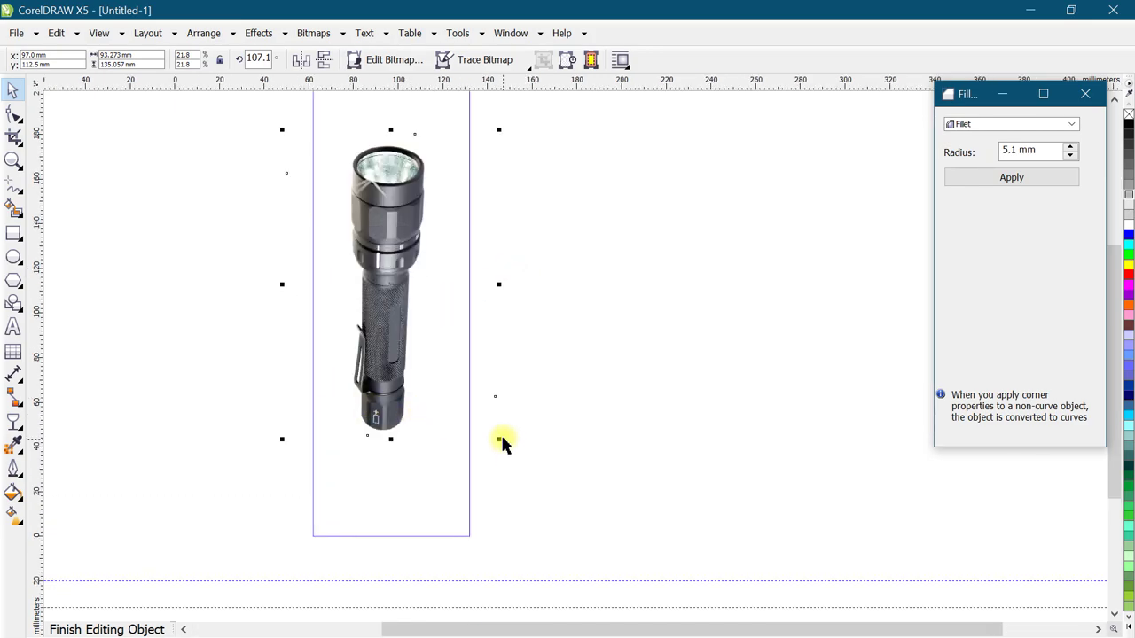
left_click_drag(499, 438, 531, 468)
left_click(438, 380)
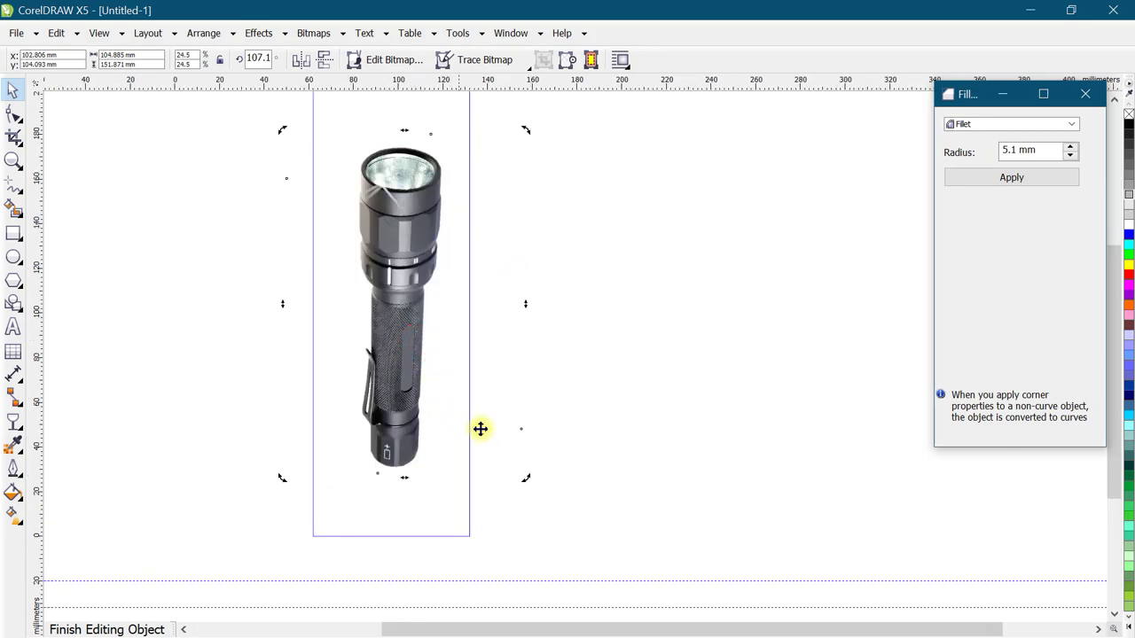
left_click_drag(523, 479, 526, 478)
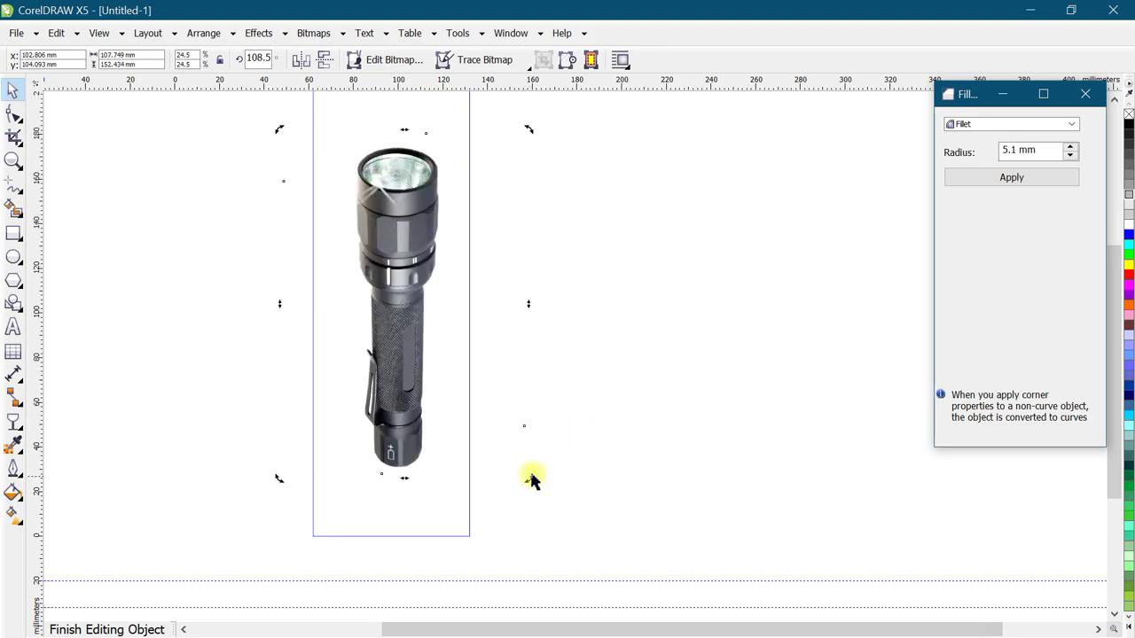
key("Escape")
left_click_drag(401, 310, 393, 339)
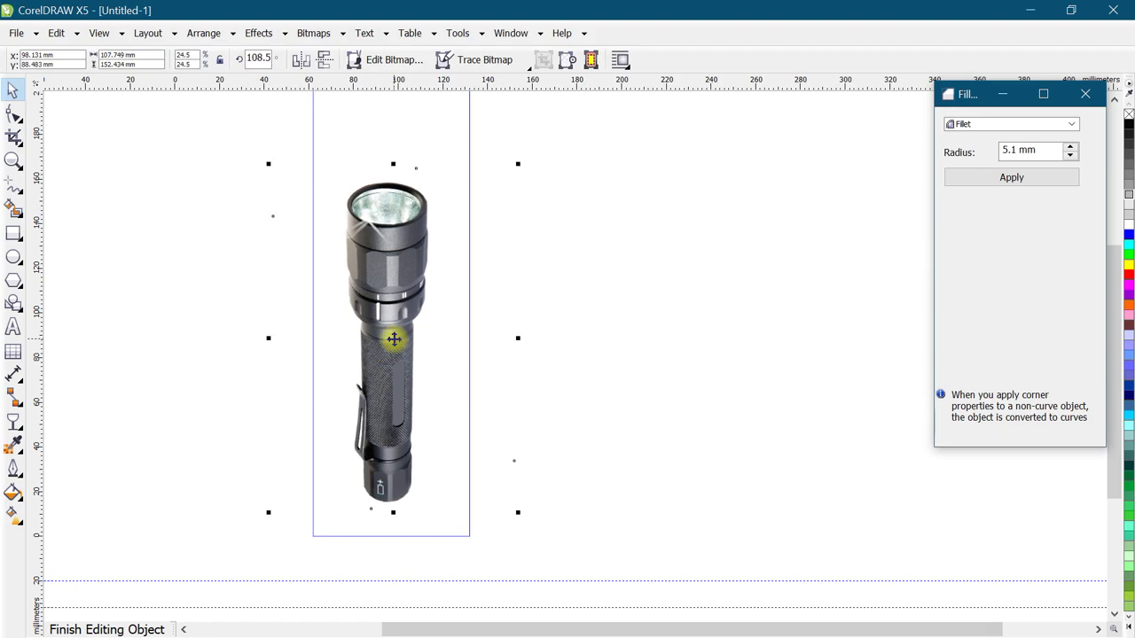
left_click(555, 286, "ctrl")
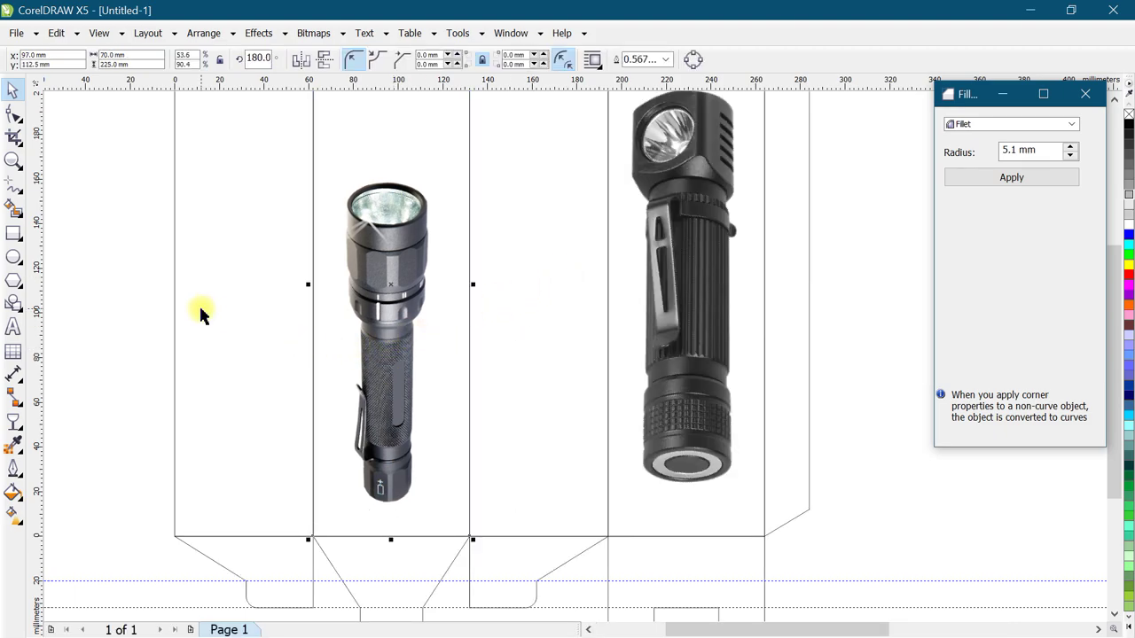
Refine the clipped flashlight to about 27% and centre it higher in the front panel.
scroll(412, 360, "down", 2)
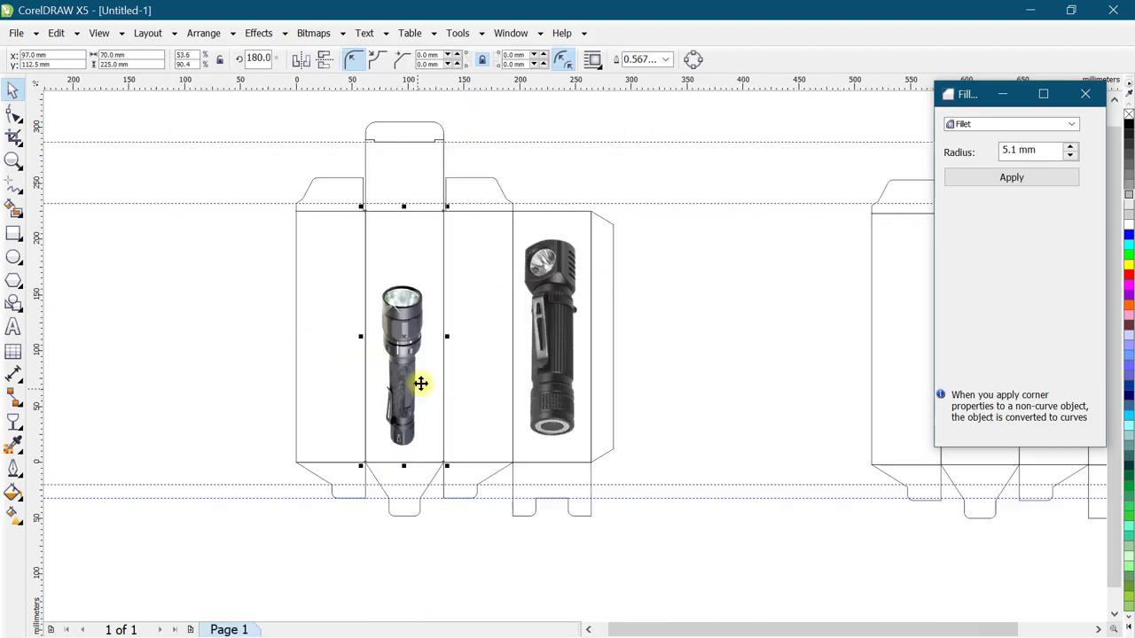
left_click(409, 325, "ctrl")
left_click(401, 315)
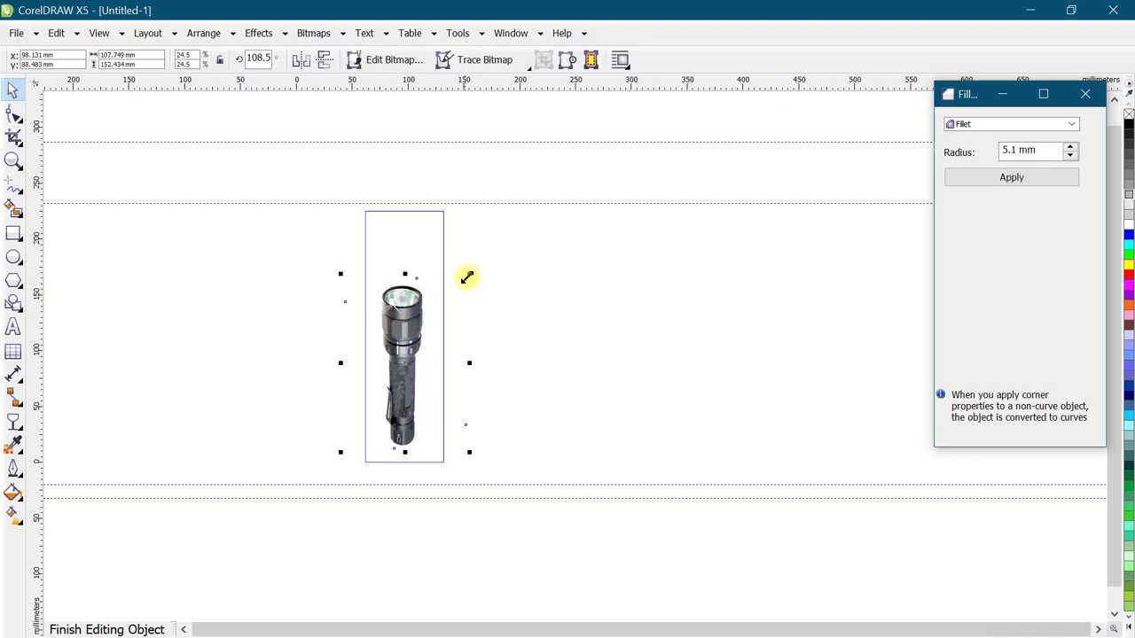
left_click_drag(468, 274, 488, 261)
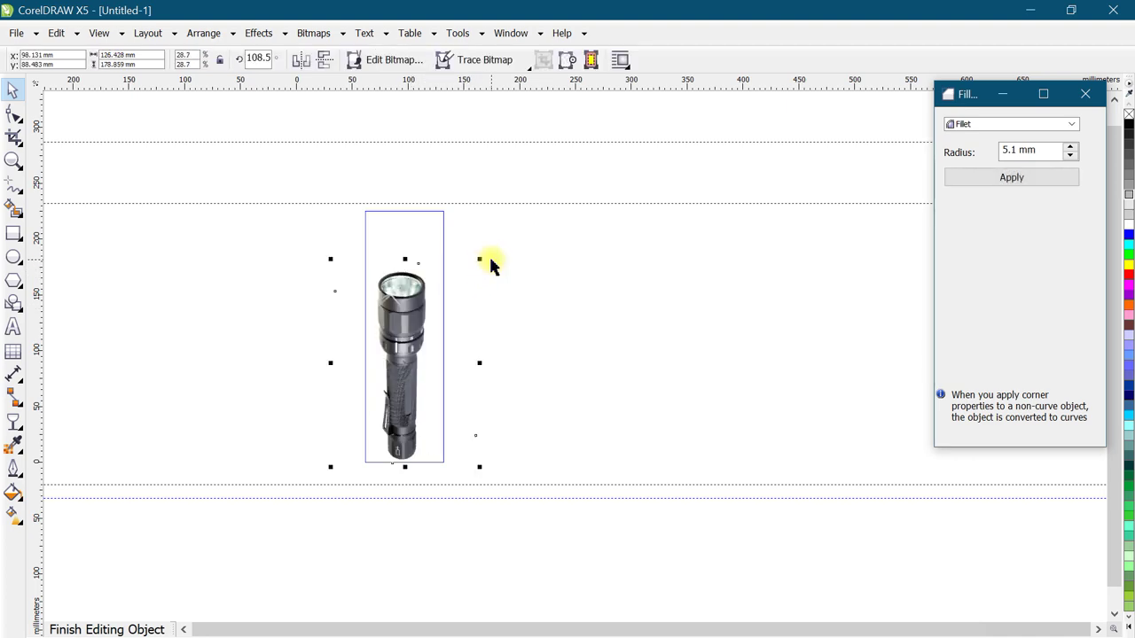
left_click_drag(432, 303, 443, 291)
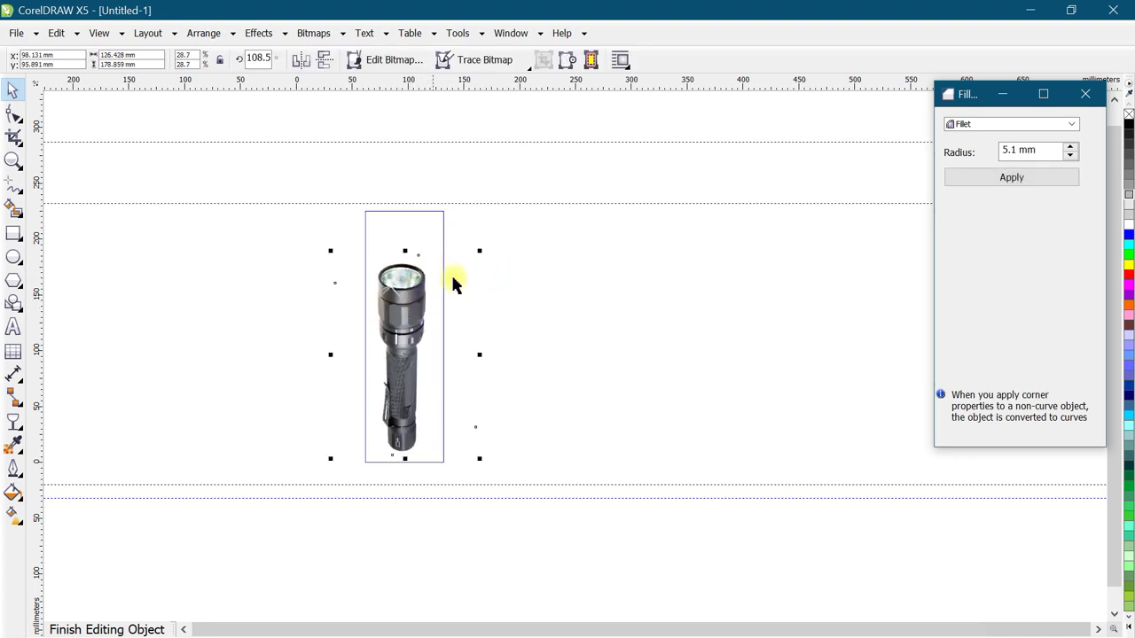
left_click_drag(478, 252, 476, 254)
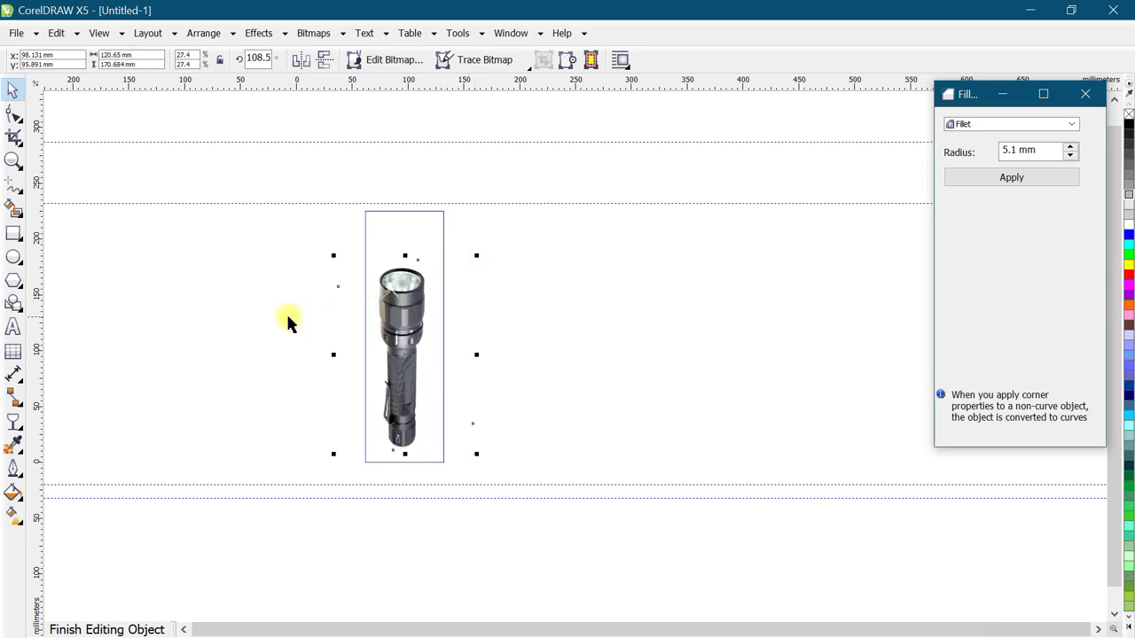
left_click(259, 308)
key("ctrl+z")
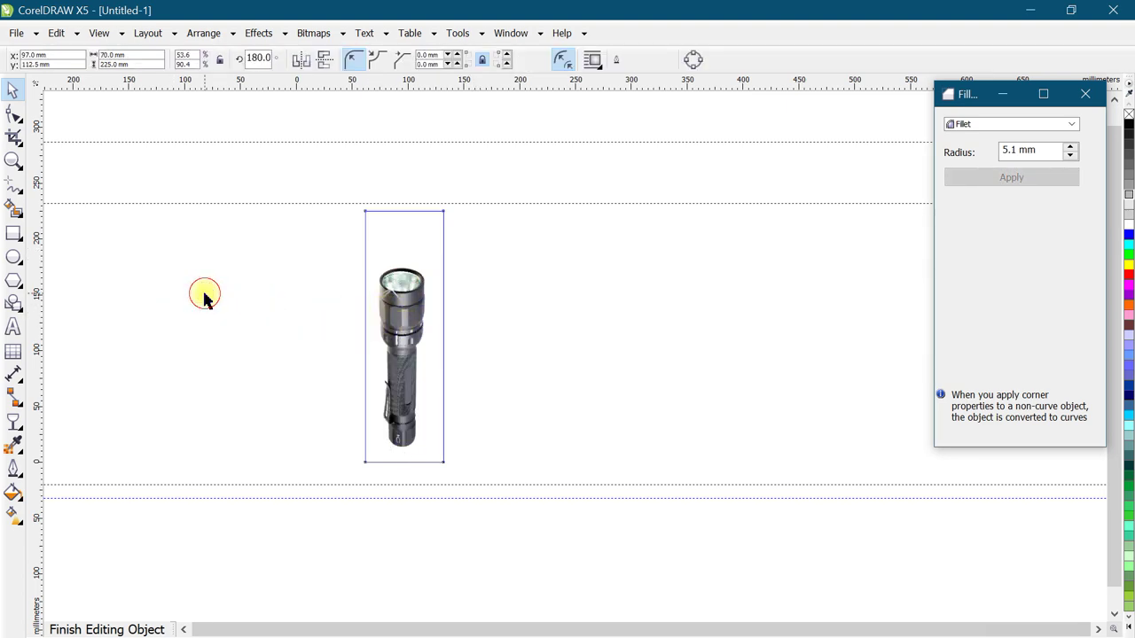
left_click(527, 304)
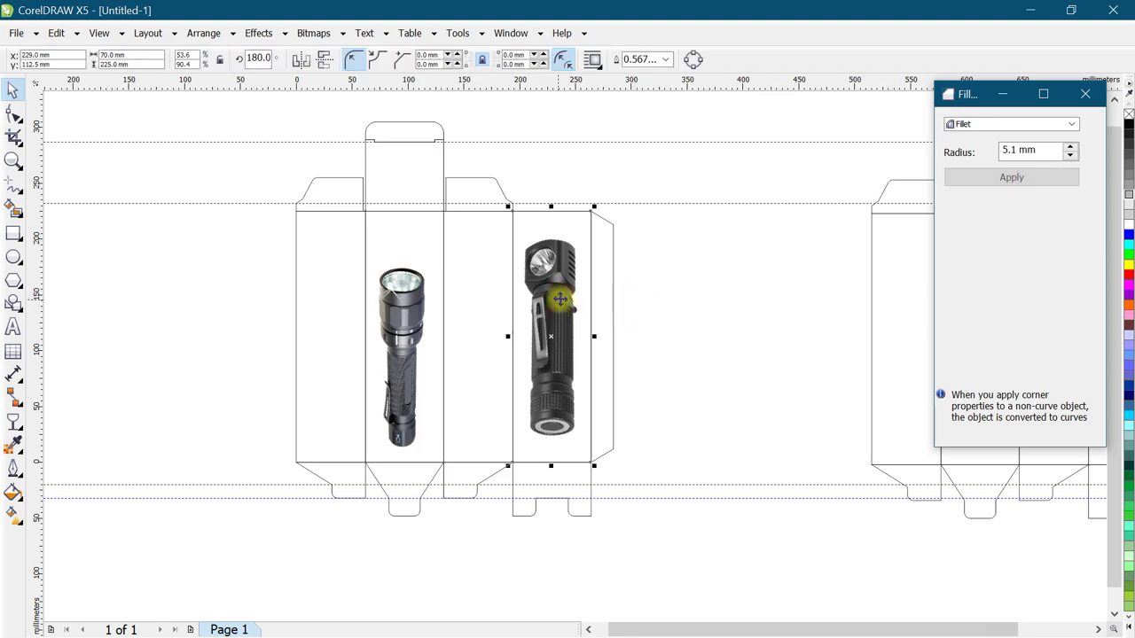
Scale the headlamp photo inside the side panel's PowerClip to about 33.9% and re-centre it.
left_click(566, 297)
left_click(568, 302)
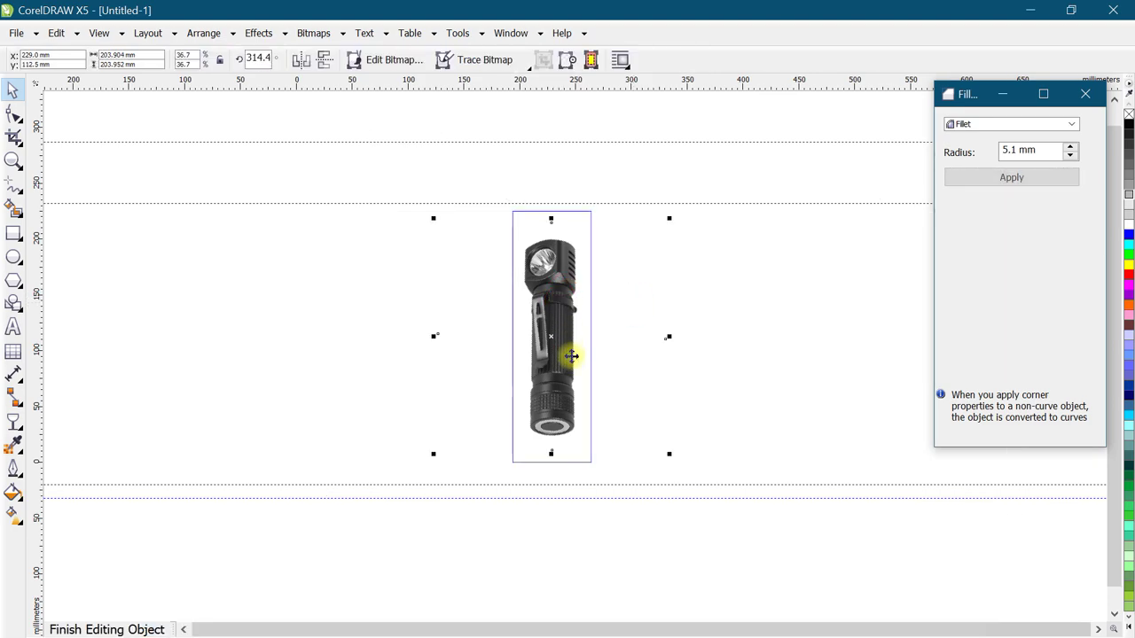
left_click_drag(669, 454, 661, 445)
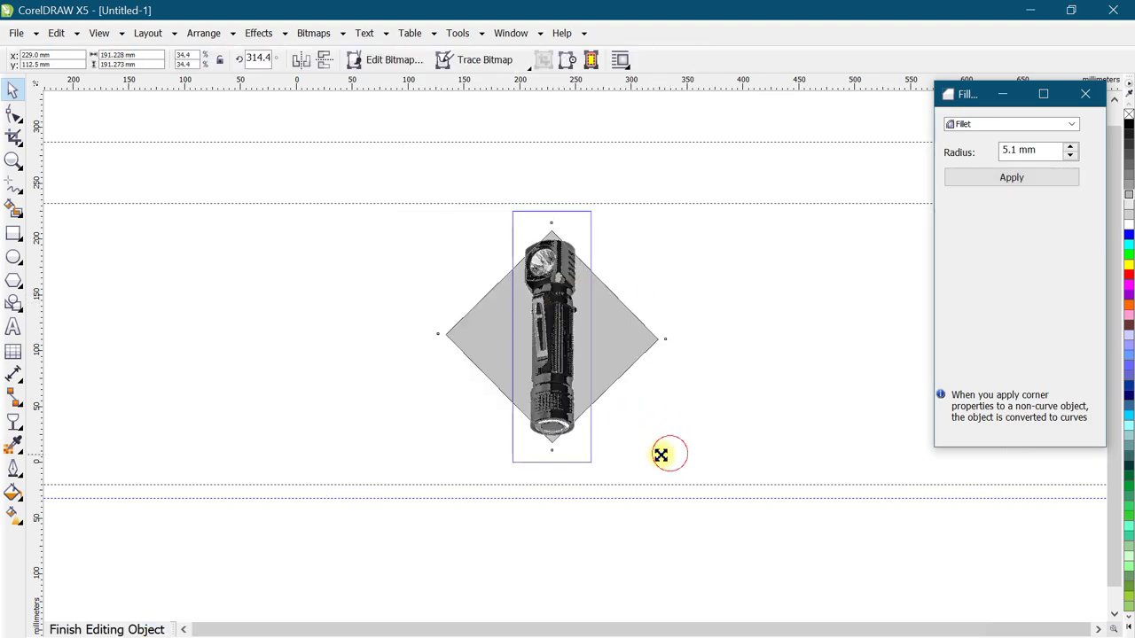
left_click_drag(552, 336, 556, 350)
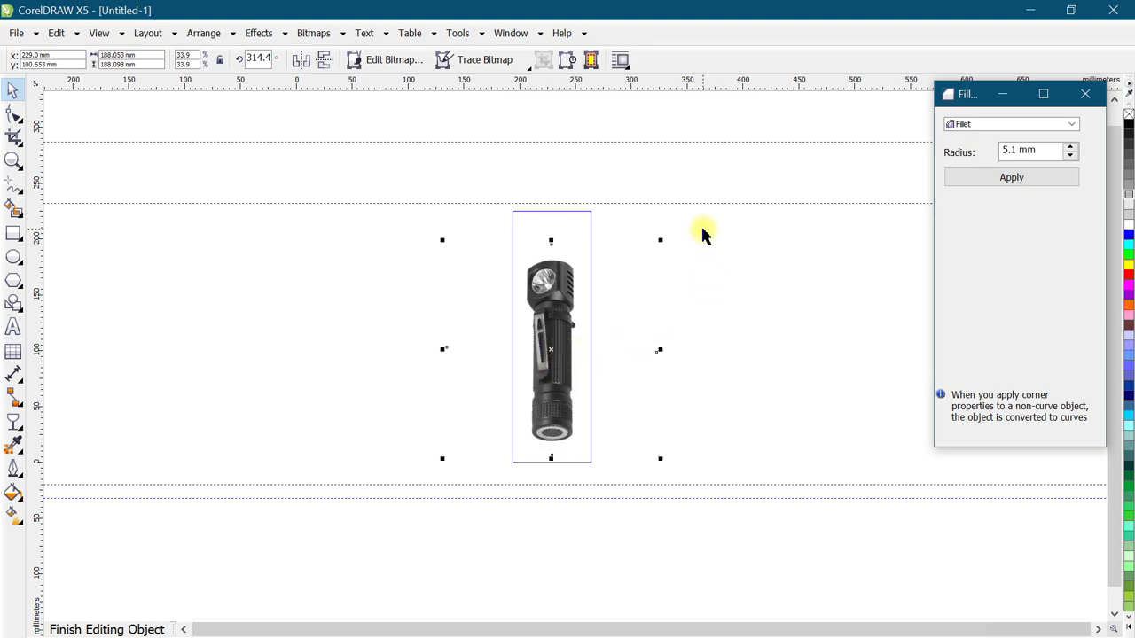
left_click(633, 350, "ctrl")
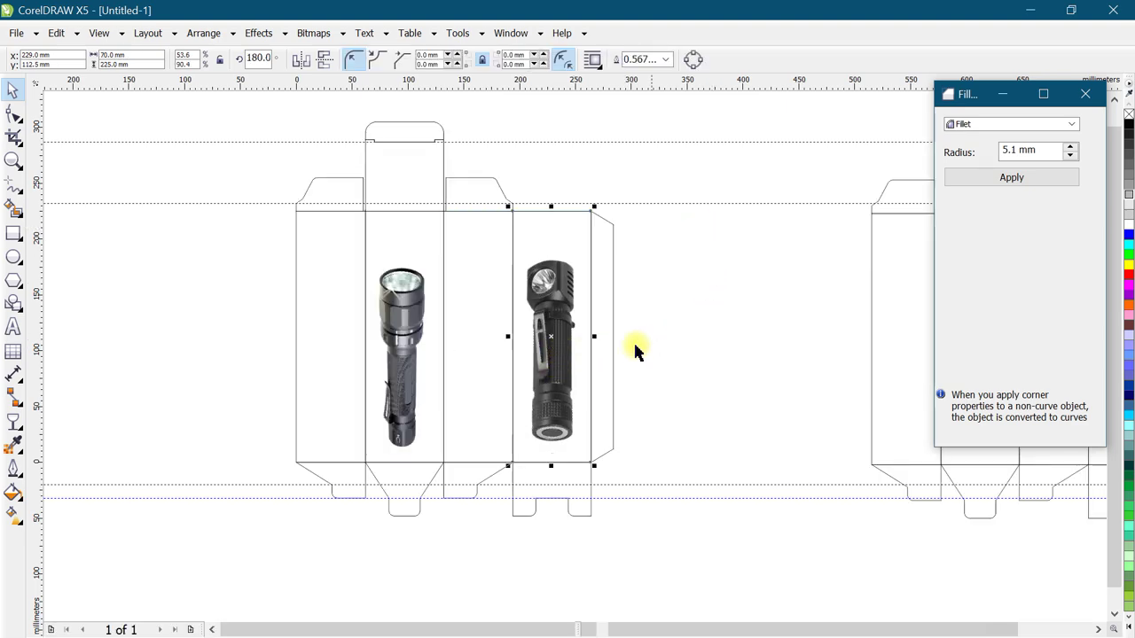
left_click(220, 335)
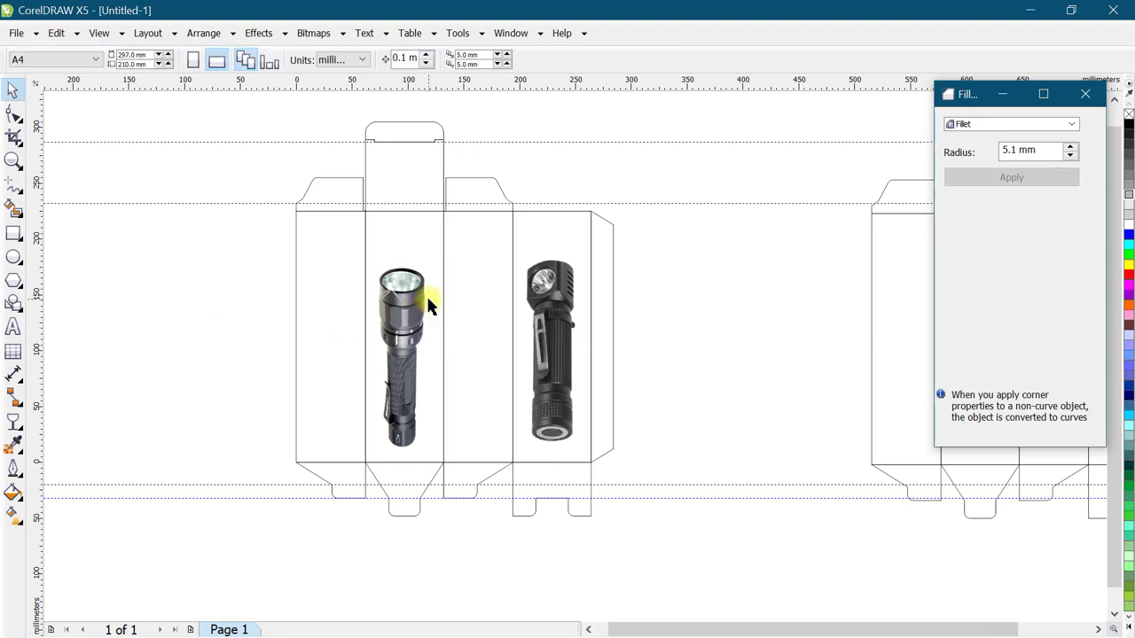
left_click(340, 298)
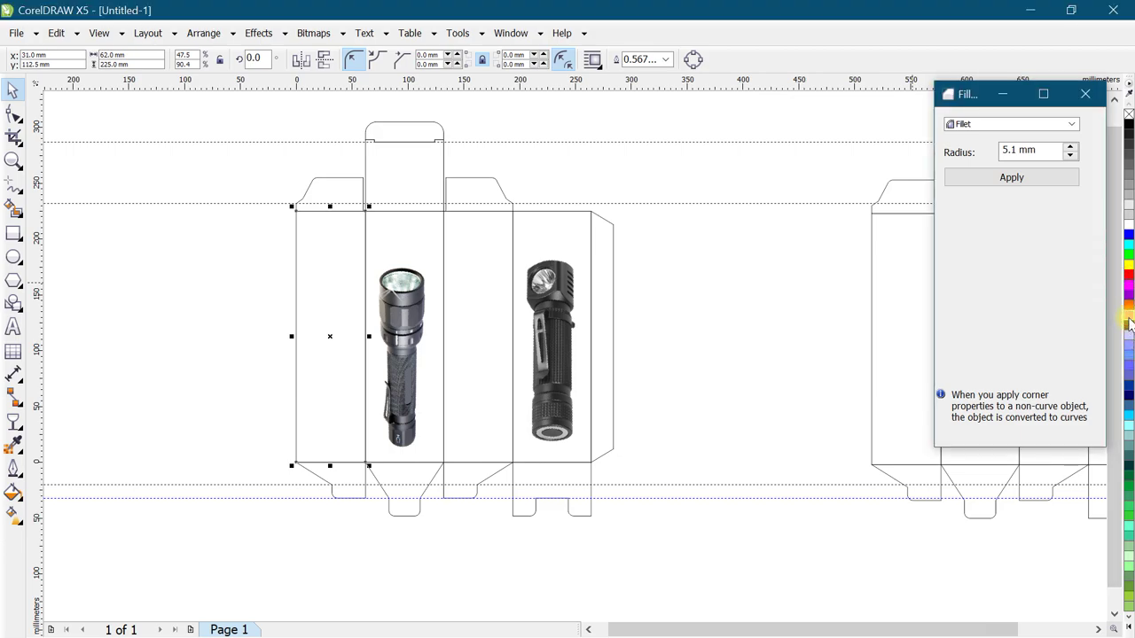
Fill the left panel pink.
left_click(1128, 324)
left_click(1113, 342)
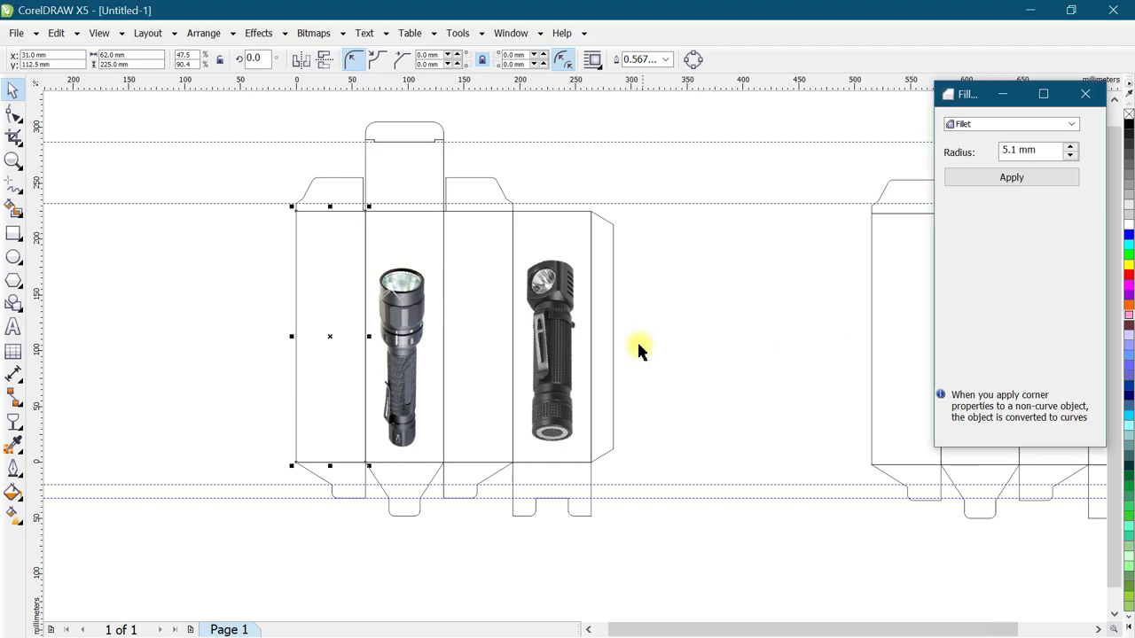
left_click(345, 274)
scroll(338, 302, "up", 2)
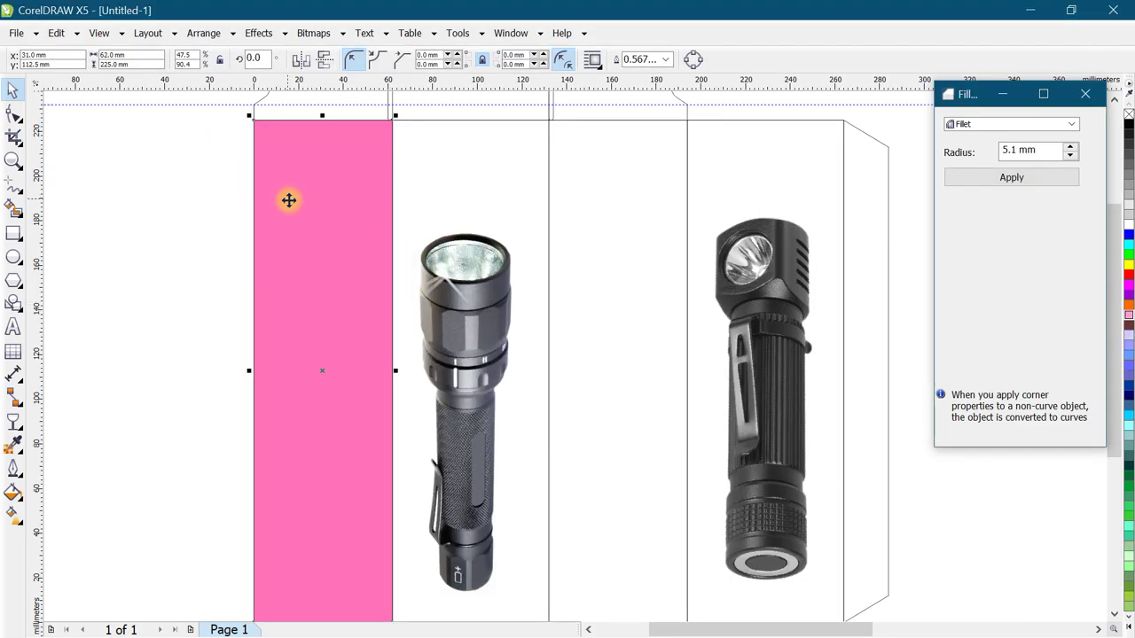
Duplicate the panel as a lighter pink 57 × 220 mm inset rectangle.
key("ctrl+c")
left_click(113, 55)
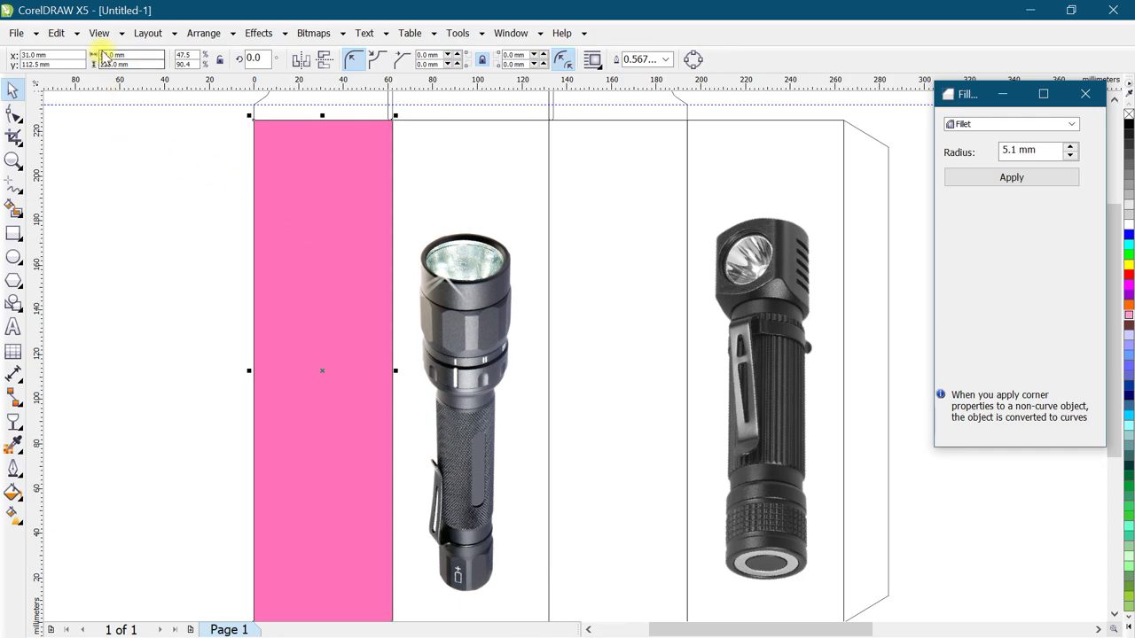
left_click(111, 54)
key("Tab")
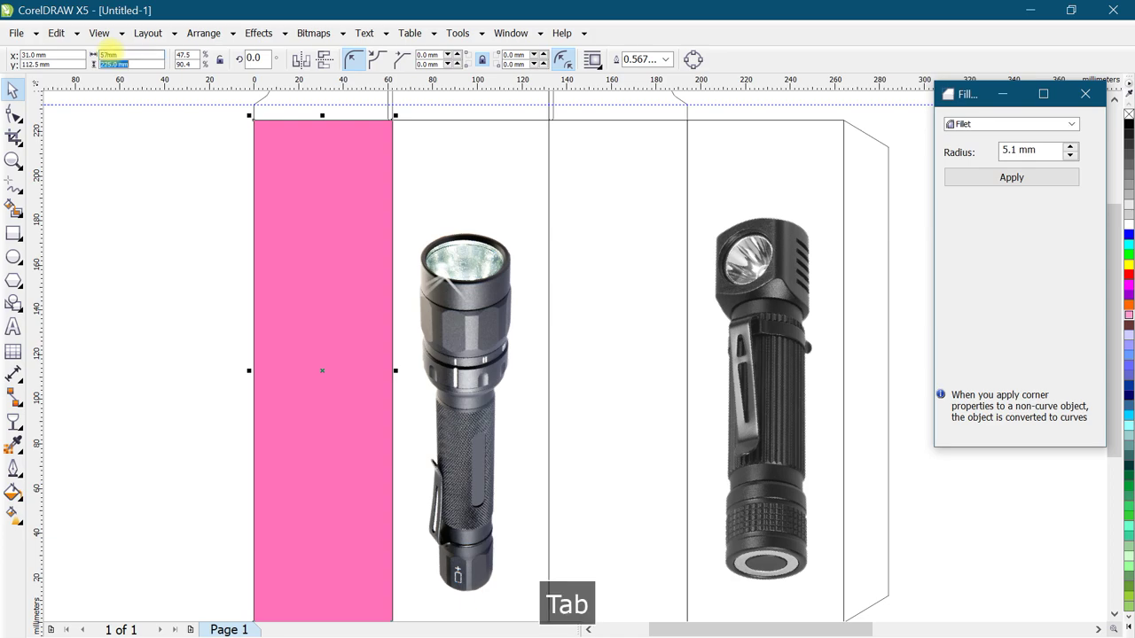
type("220")
key("Return")
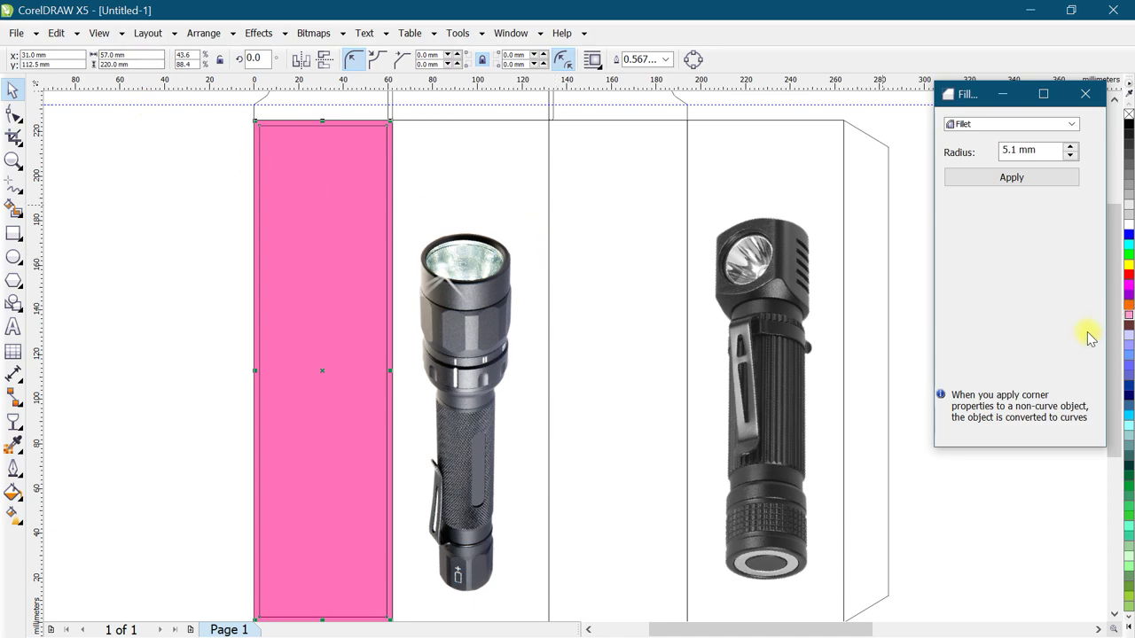
left_click(1129, 316)
Round the corners of the lighter pink inset rectangle.
left_click(221, 246)
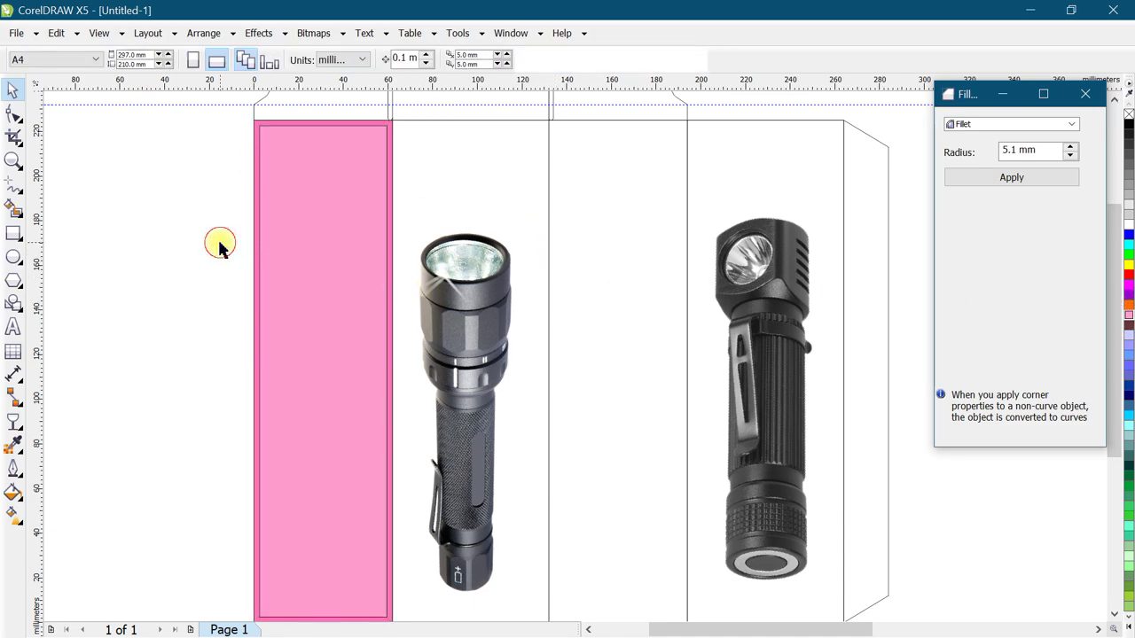
left_click(13, 115)
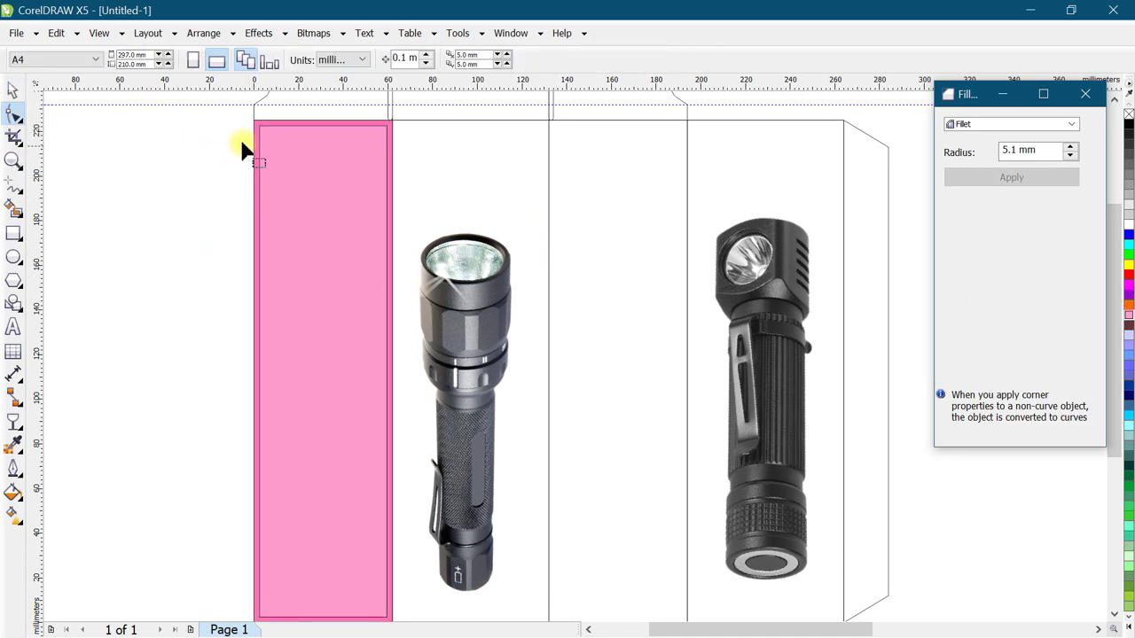
left_click(261, 124)
left_click_drag(266, 127, 273, 138)
left_click(12, 90)
left_click(152, 182)
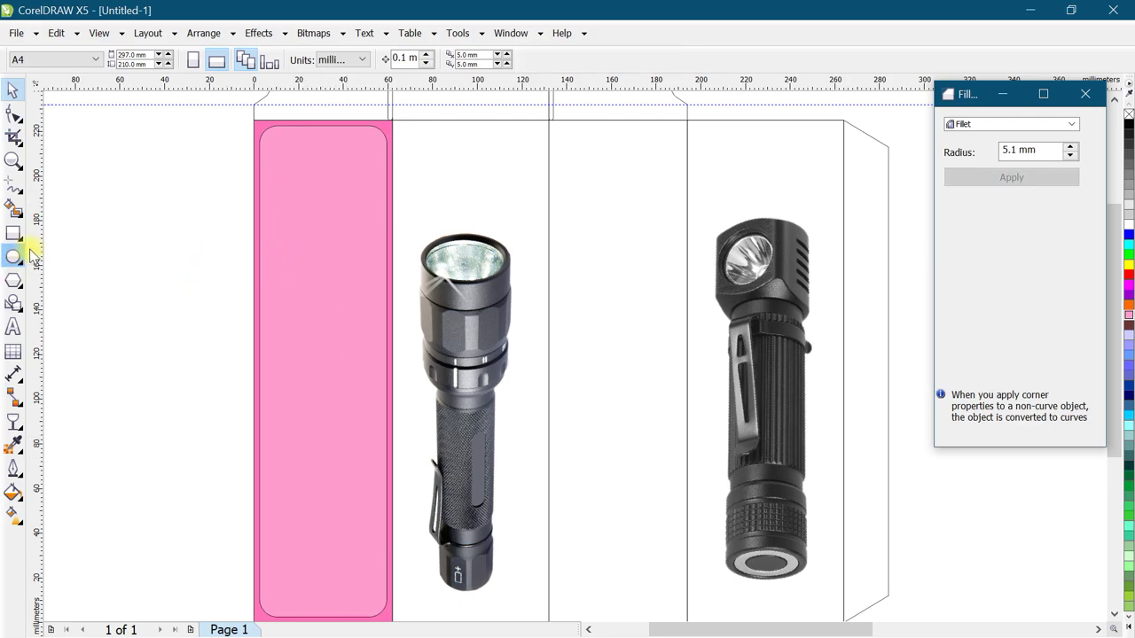
scroll(300, 280, "down", 2)
scroll(302, 270, "up", 2)
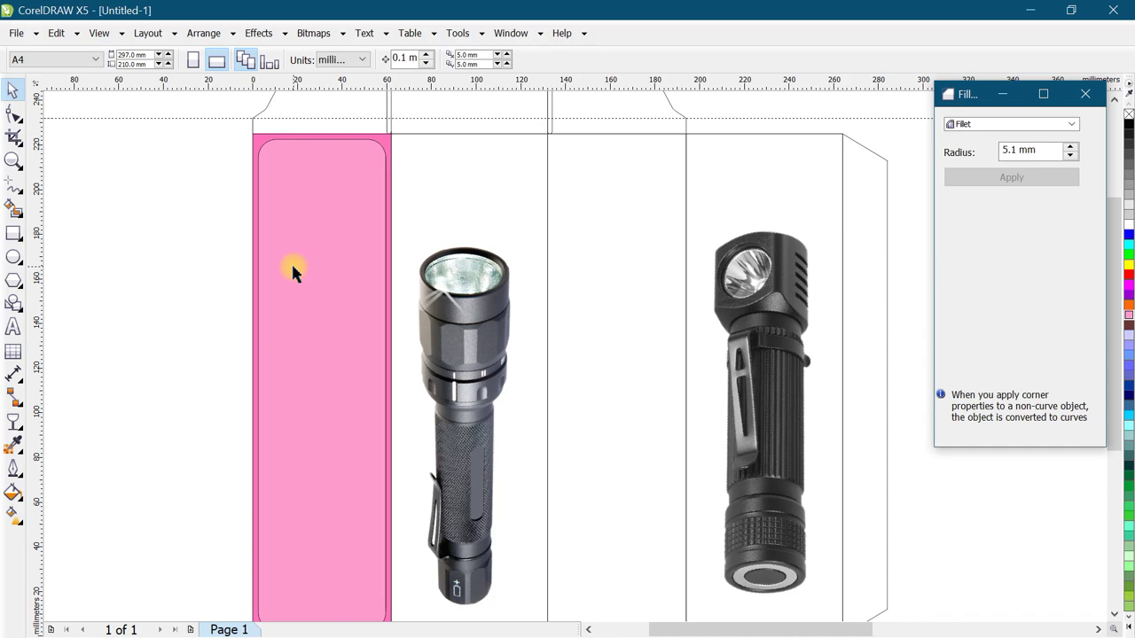
scroll(295, 250, "down", 2)
scroll(373, 241, "up", 2)
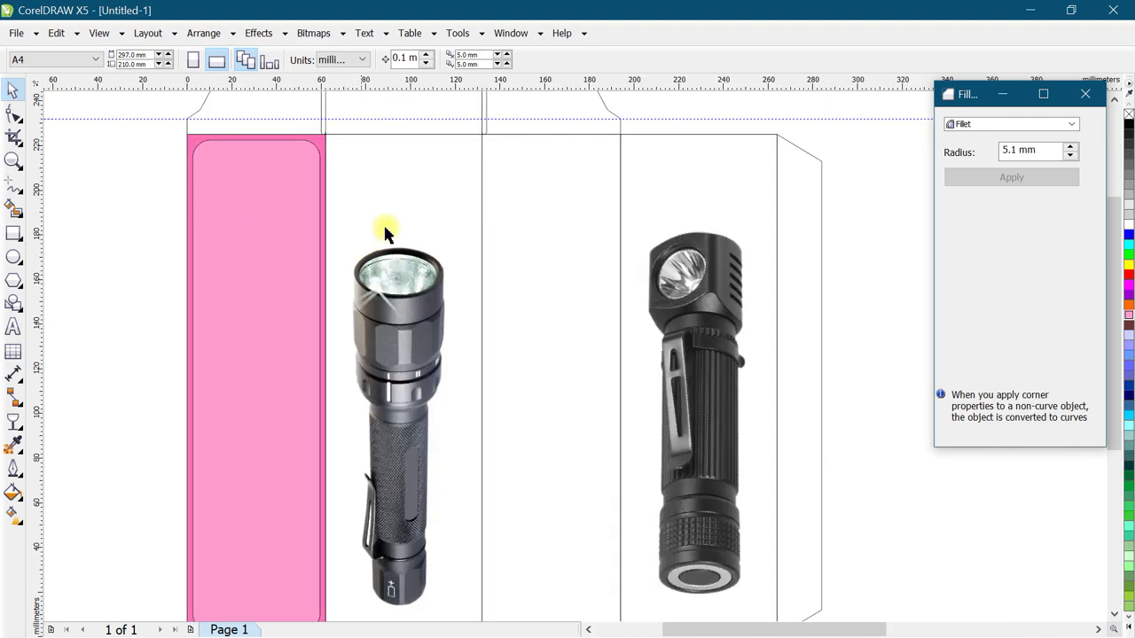
Fill both photo panels hot pink with a linear transparency fading to white at the top.
left_click(391, 209)
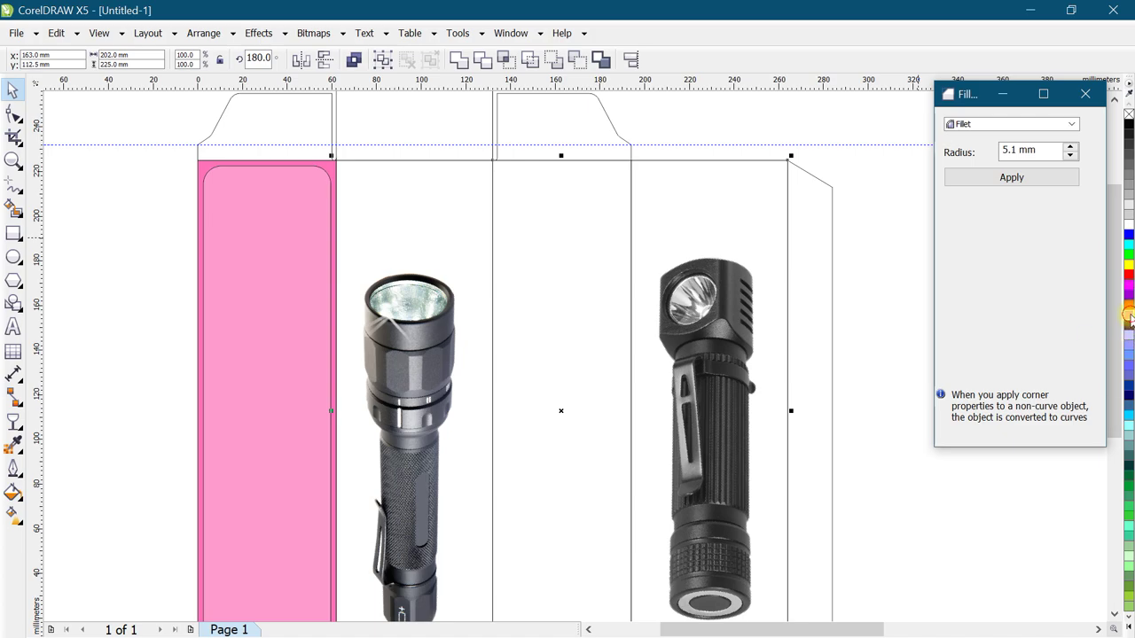
mouse_move(1131, 321)
left_mouse_down()
mouse_move(1119, 344)
mouse_move(663, 319)
left_mouse_up()
scroll(331, 214, "down", 2)
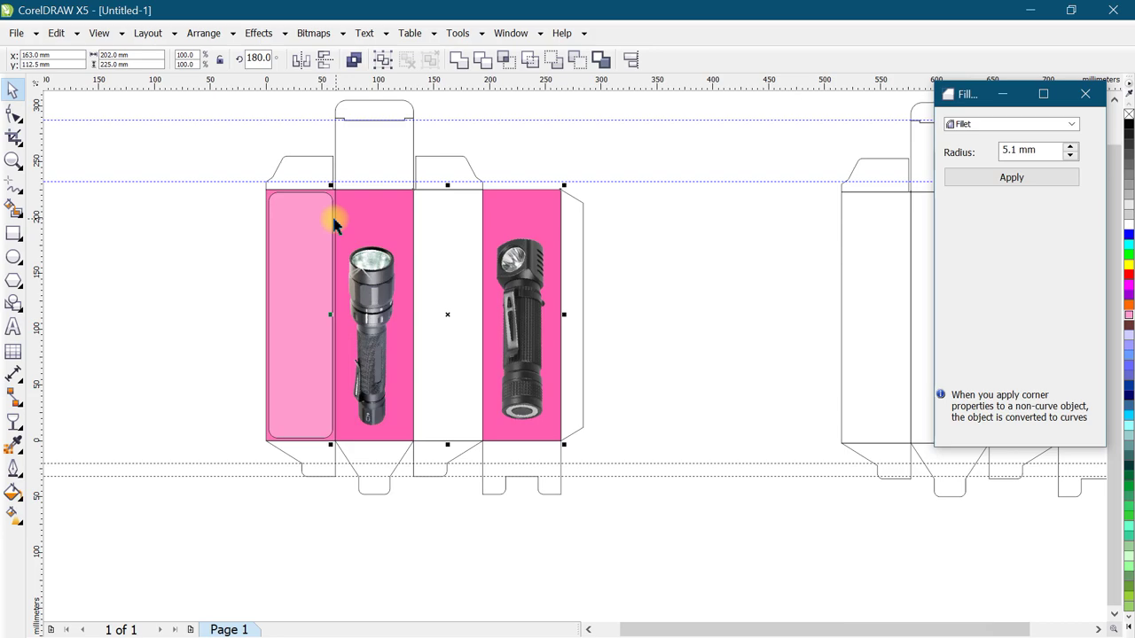
left_click(12, 424)
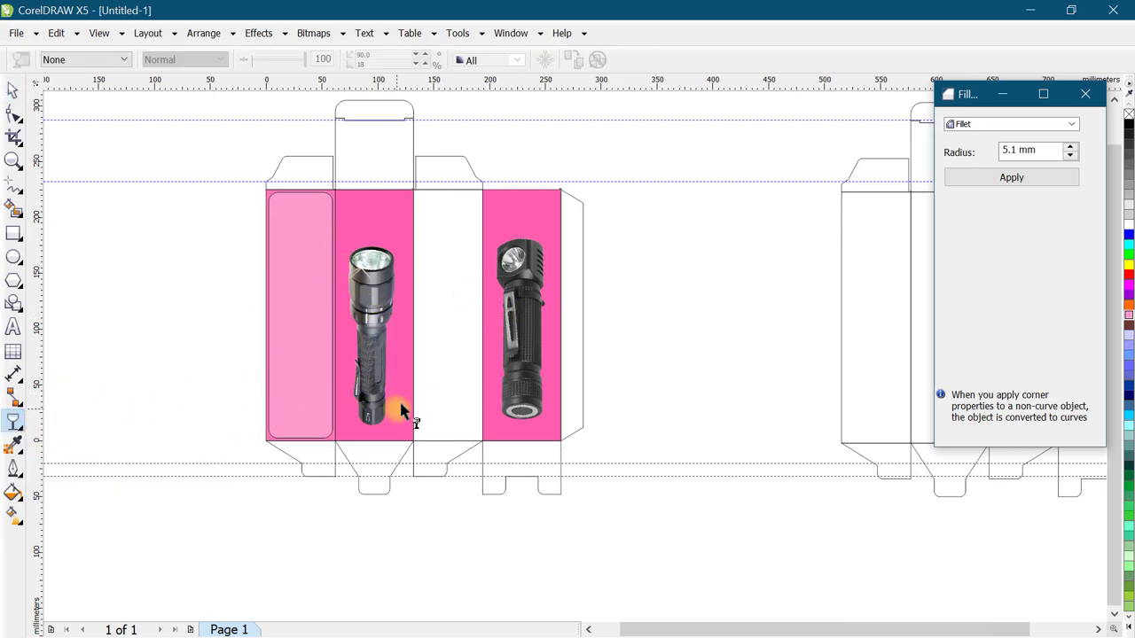
left_click_drag(396, 408, 396, 190)
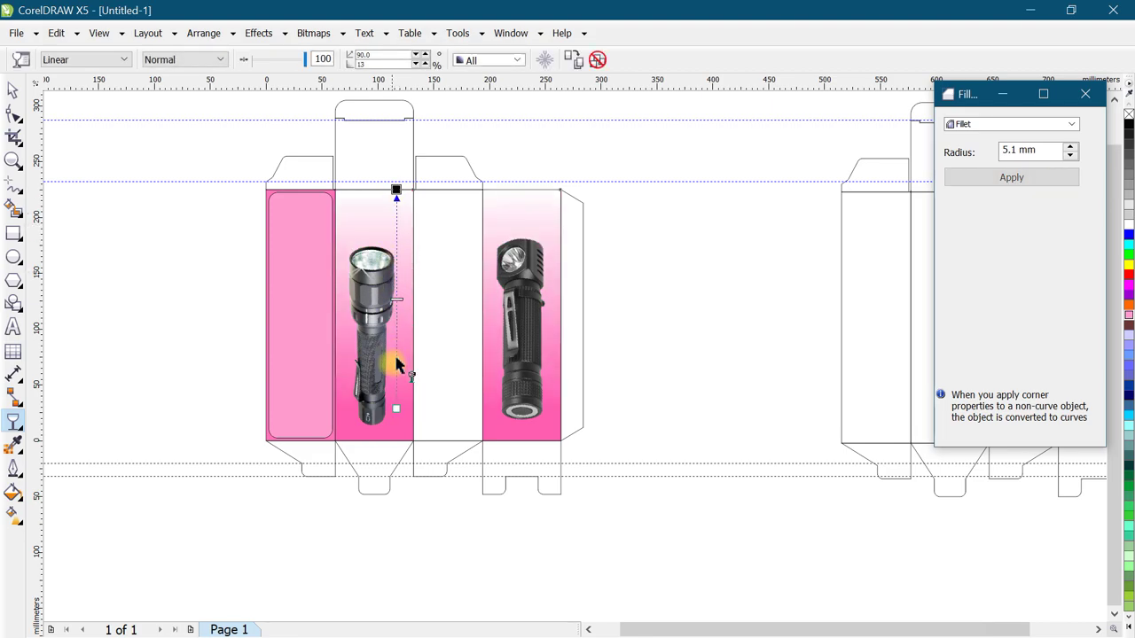
left_click_drag(392, 412, 396, 441)
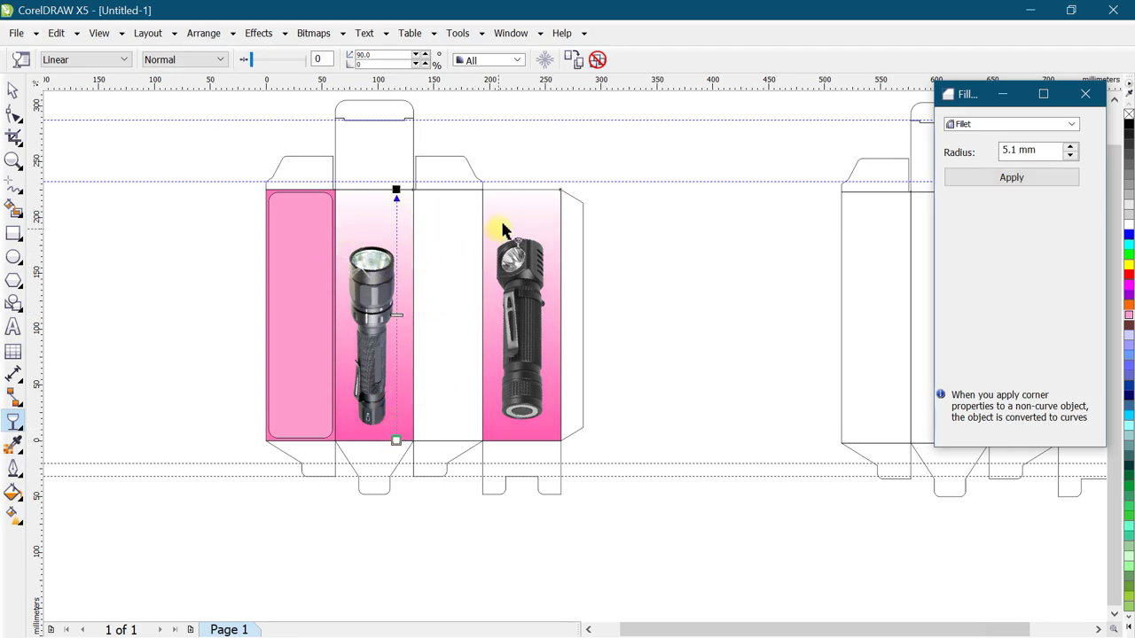
left_click(12, 90)
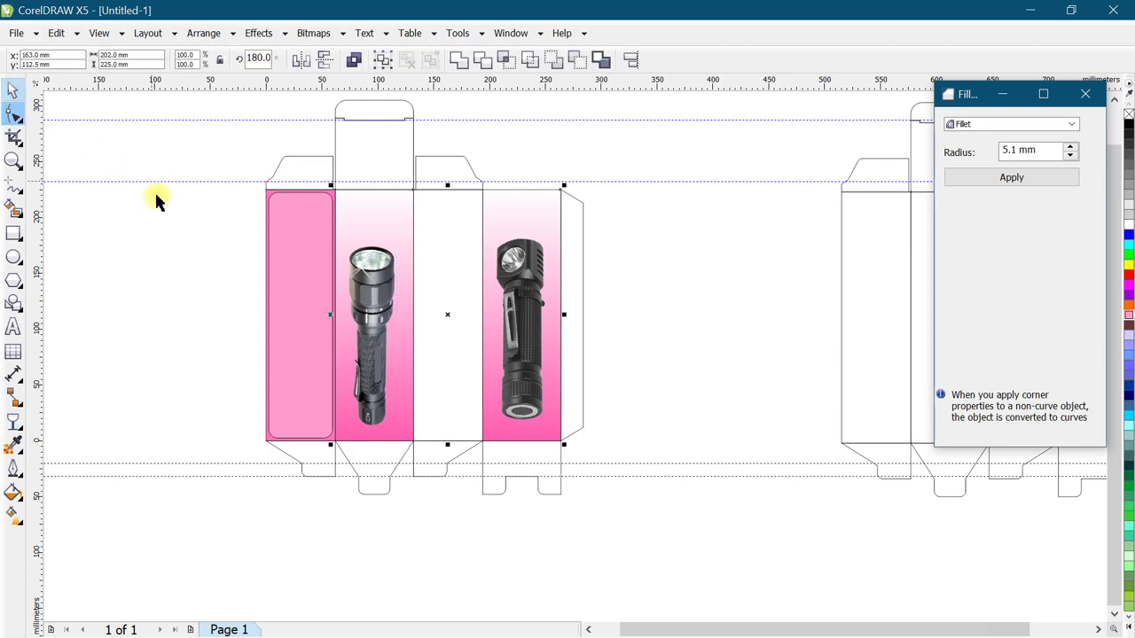
left_click(156, 202)
Draw a circle above the first flashlight with repeated shrinking copies inside it.
left_click(12, 160)
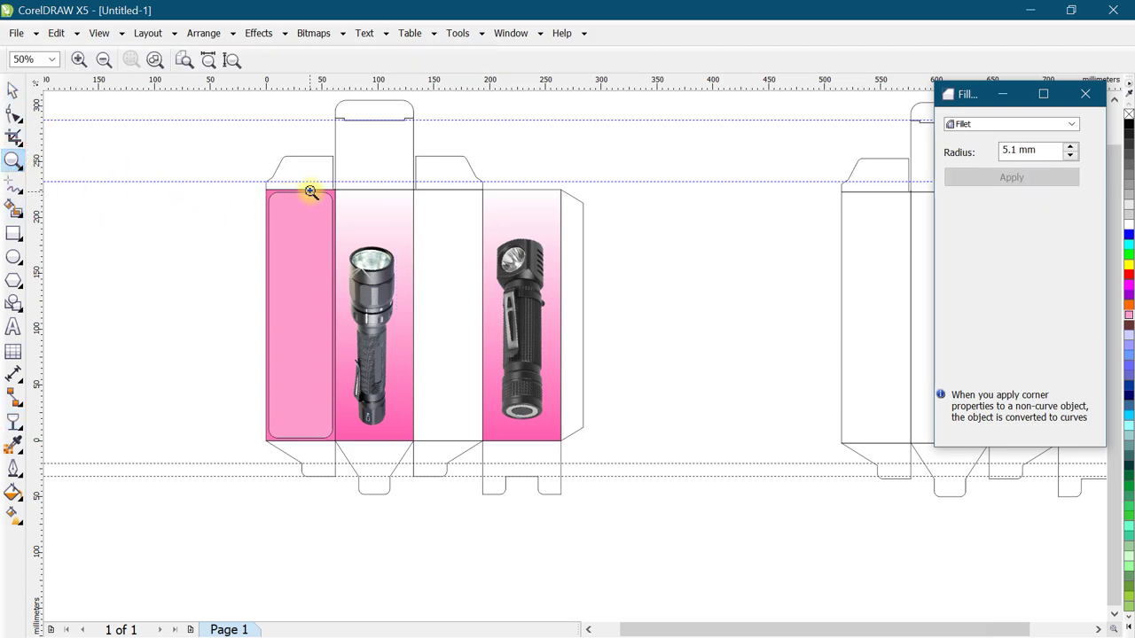
left_click_drag(310, 191, 431, 278)
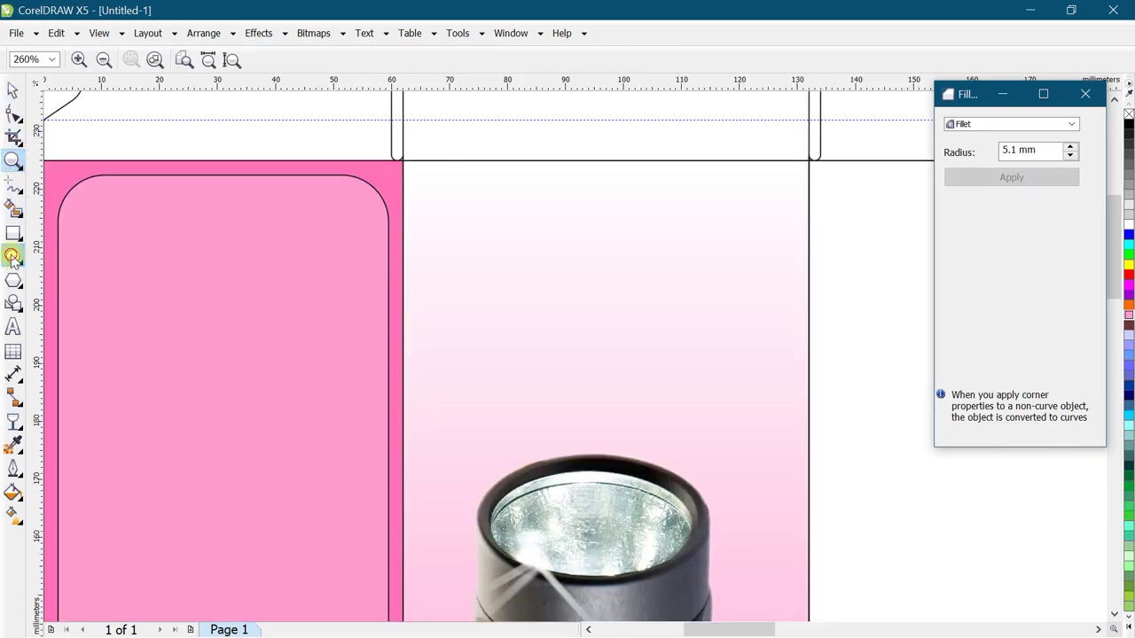
left_click(12, 257)
mouse_move(473, 192)
left_mouse_down()
mouse_move(704, 446)
mouse_move(736, 455)
left_mouse_up()
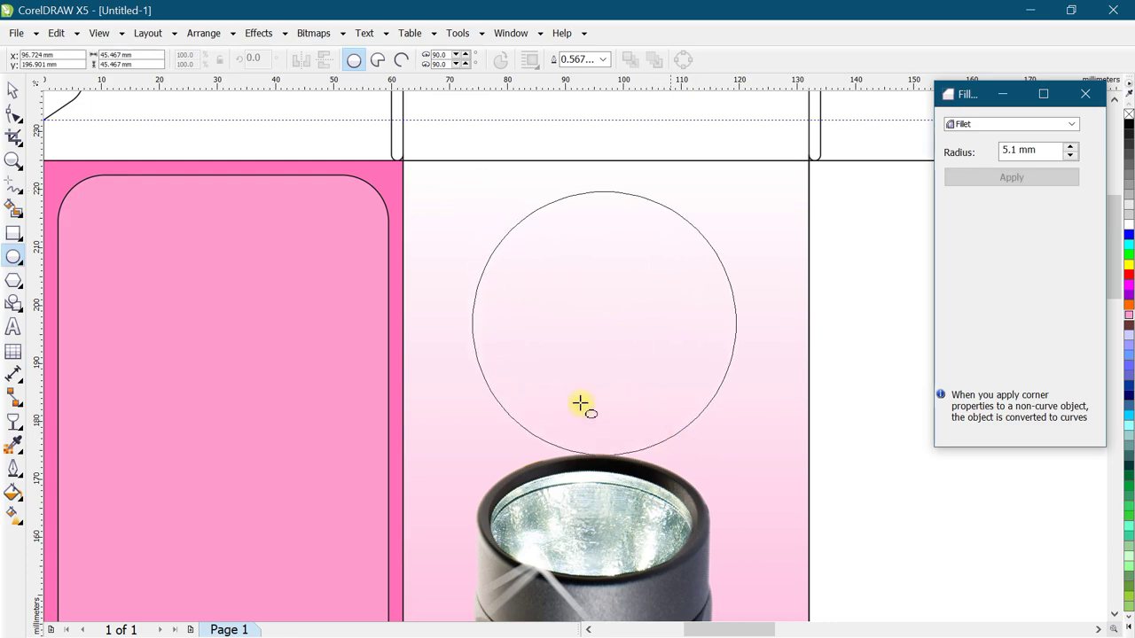
left_click(13, 89)
left_click_drag(621, 313, 608, 305)
left_click_drag(729, 452, 705, 446)
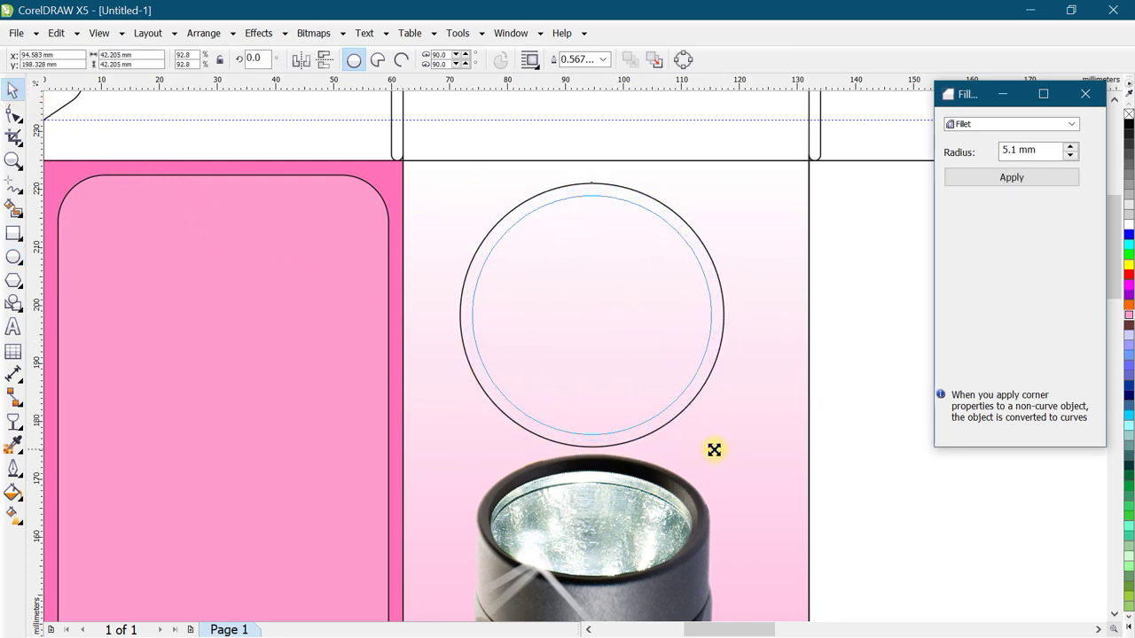
left_click_drag(705, 446, 706, 450)
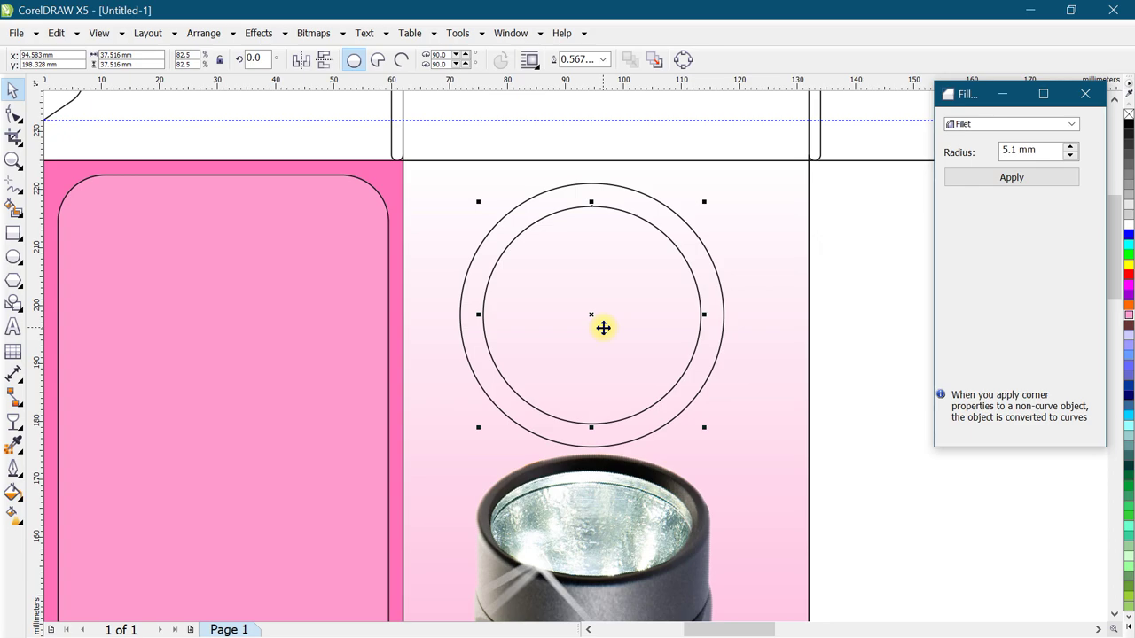
key("ctrl+d")
key("ctrl+d")
key("ctrl+d")
key("ctrl+d")
scroll(595, 321, "down", 2)
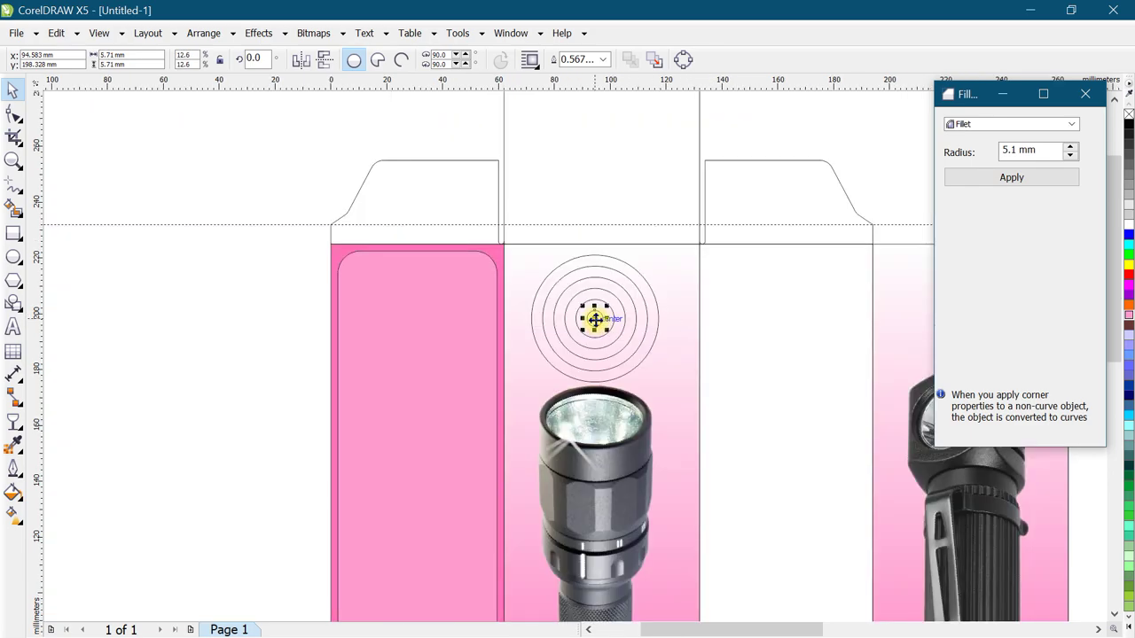
Bottom-align and combine the nested circles, fill them pink, and centre them on the panel.
mouse_move(284, 255)
left_mouse_down()
mouse_move(476, 299)
mouse_move(691, 388)
left_mouse_up()
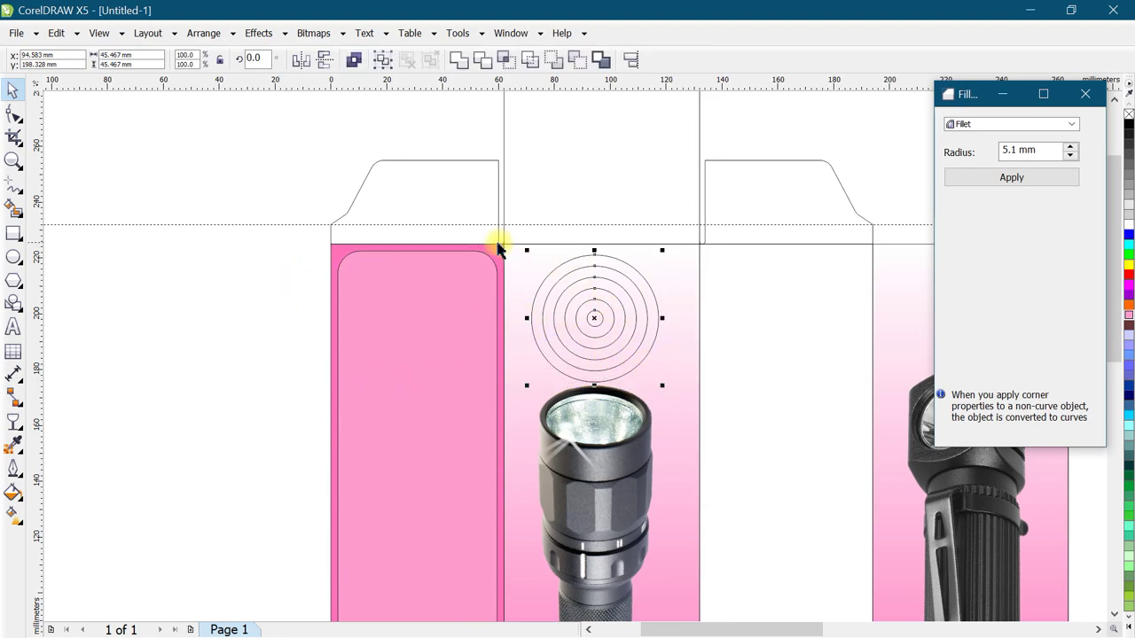
key("b")
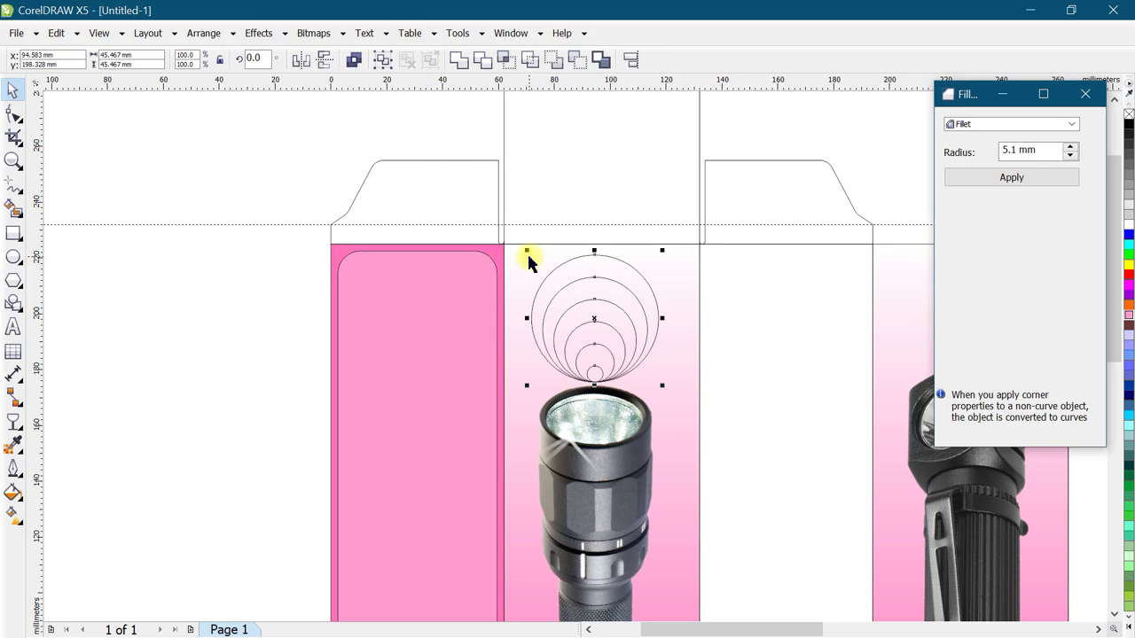
left_click(353, 62)
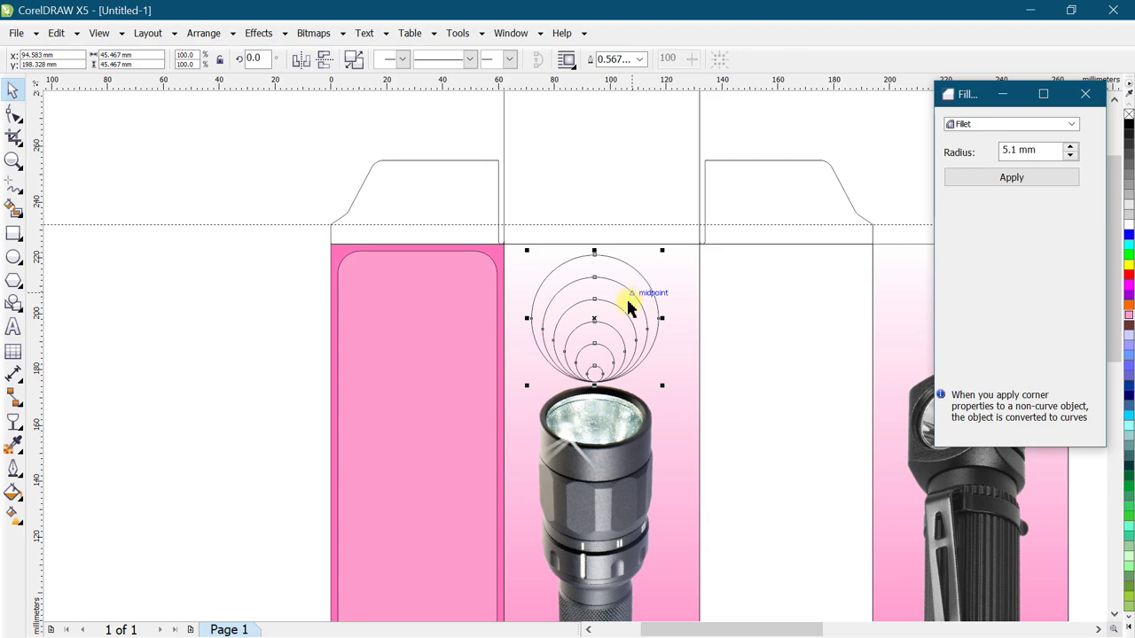
left_click(1128, 319)
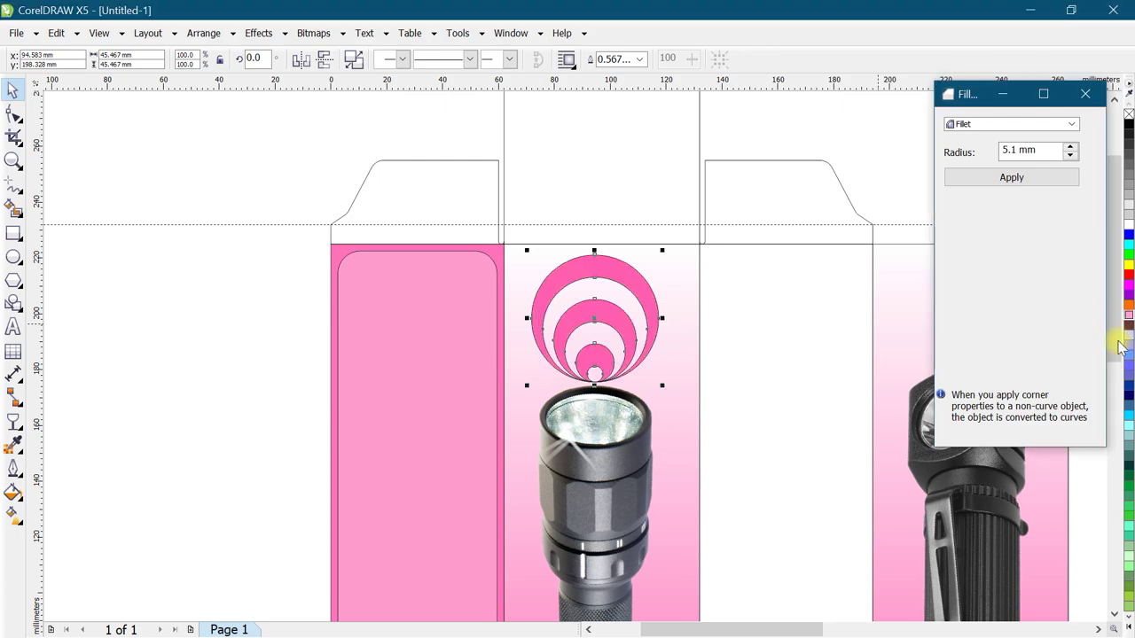
left_click(681, 297)
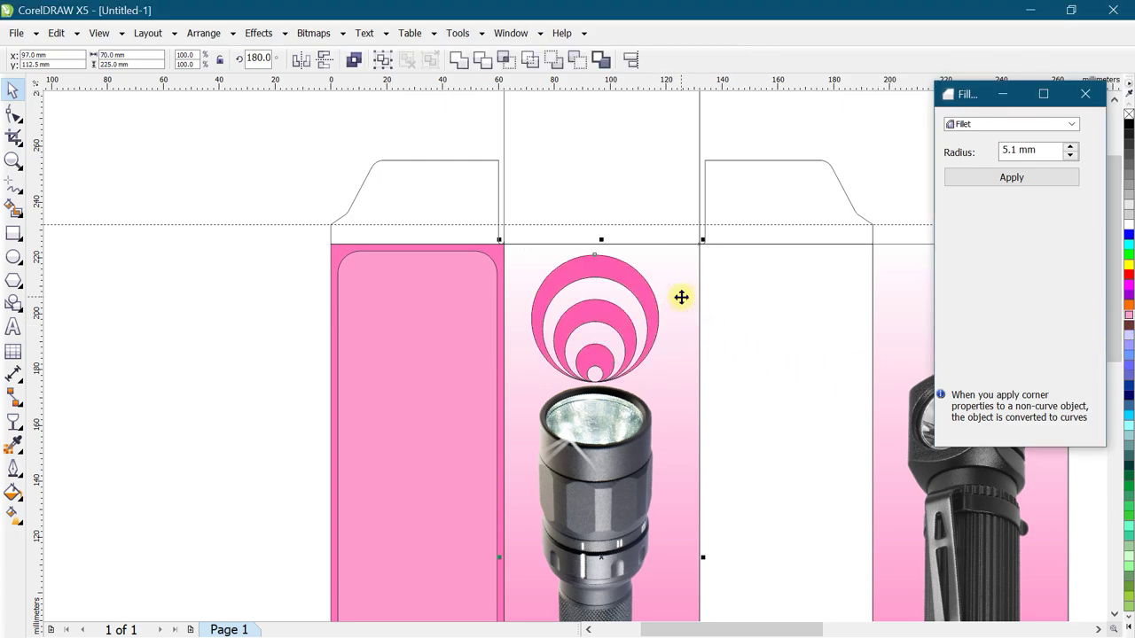
key("c")
left_click(162, 275)
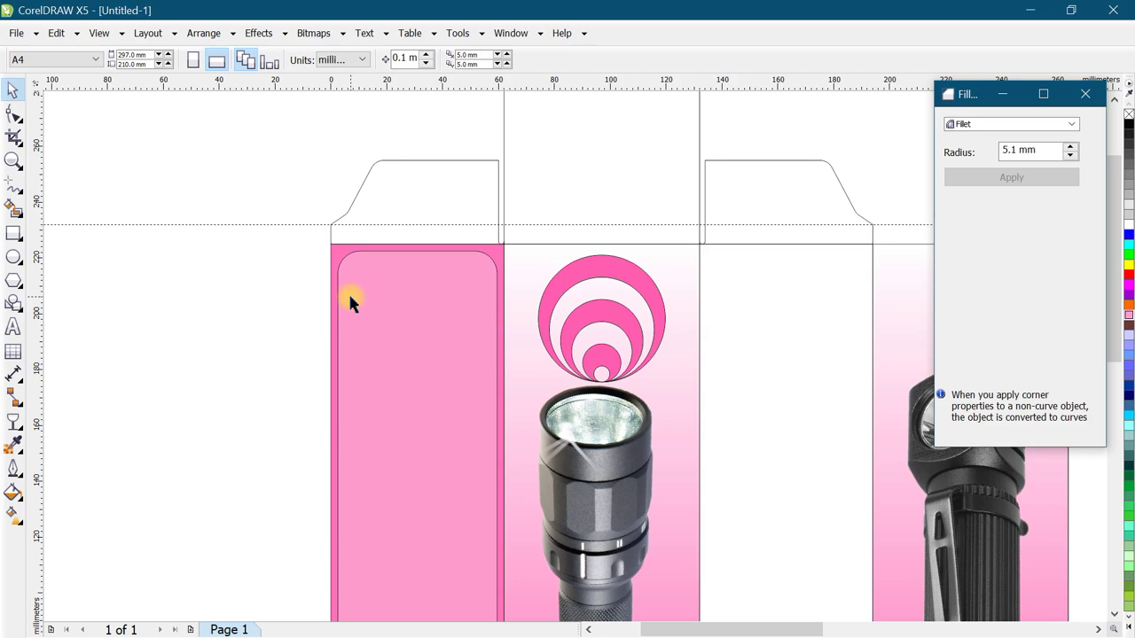
scroll(352, 302, "down", 2)
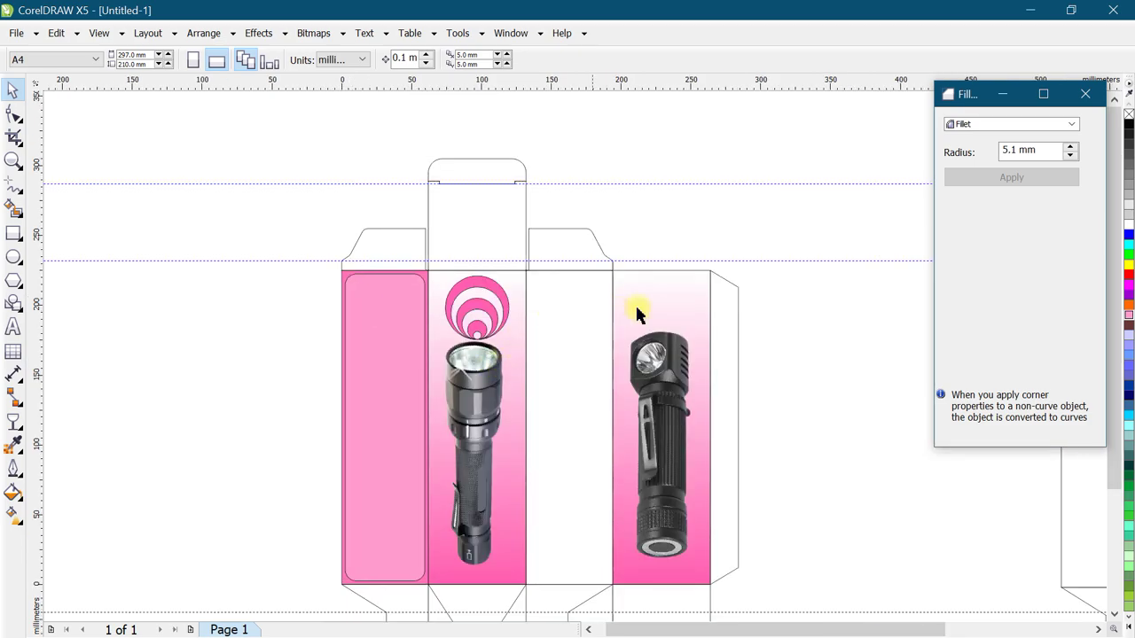
scroll(547, 354, "up", 2)
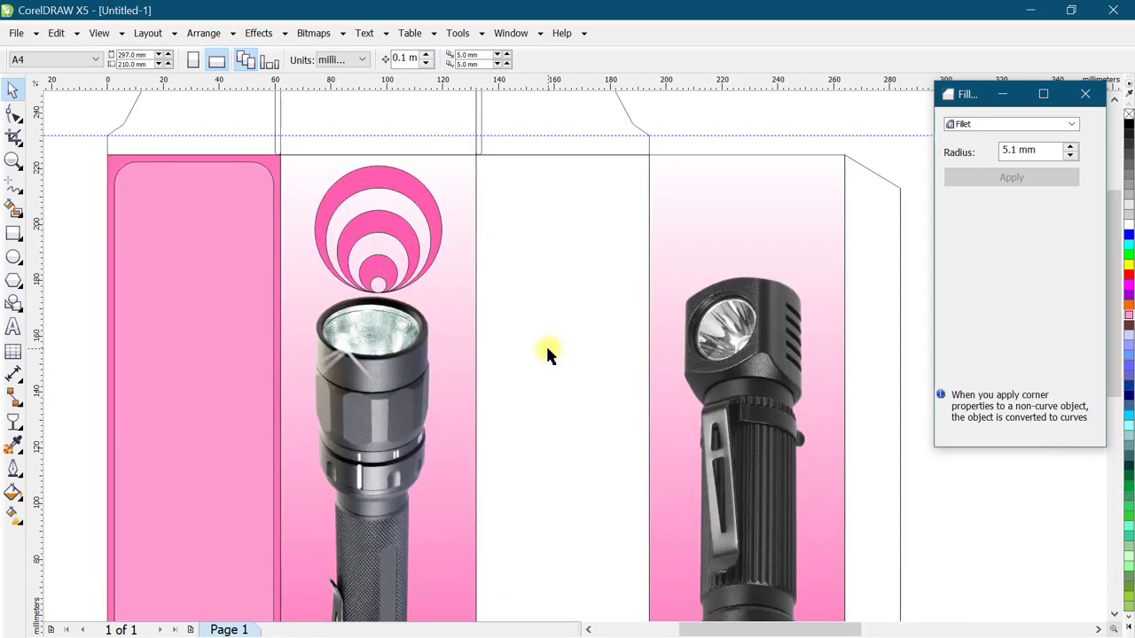
left_click(371, 186)
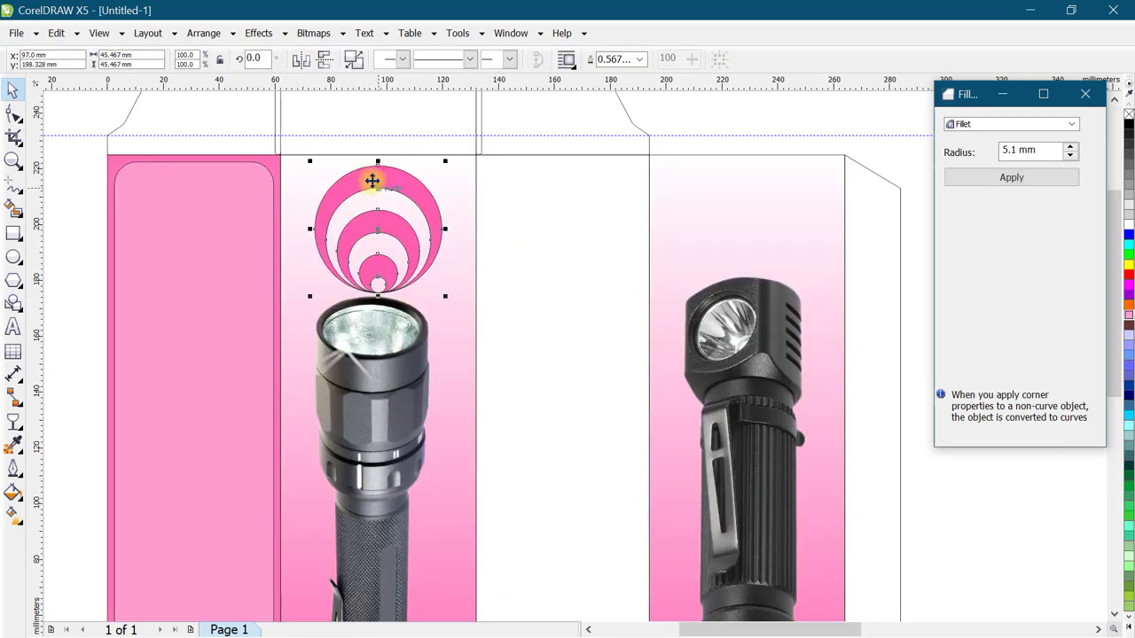
right_click(1128, 115)
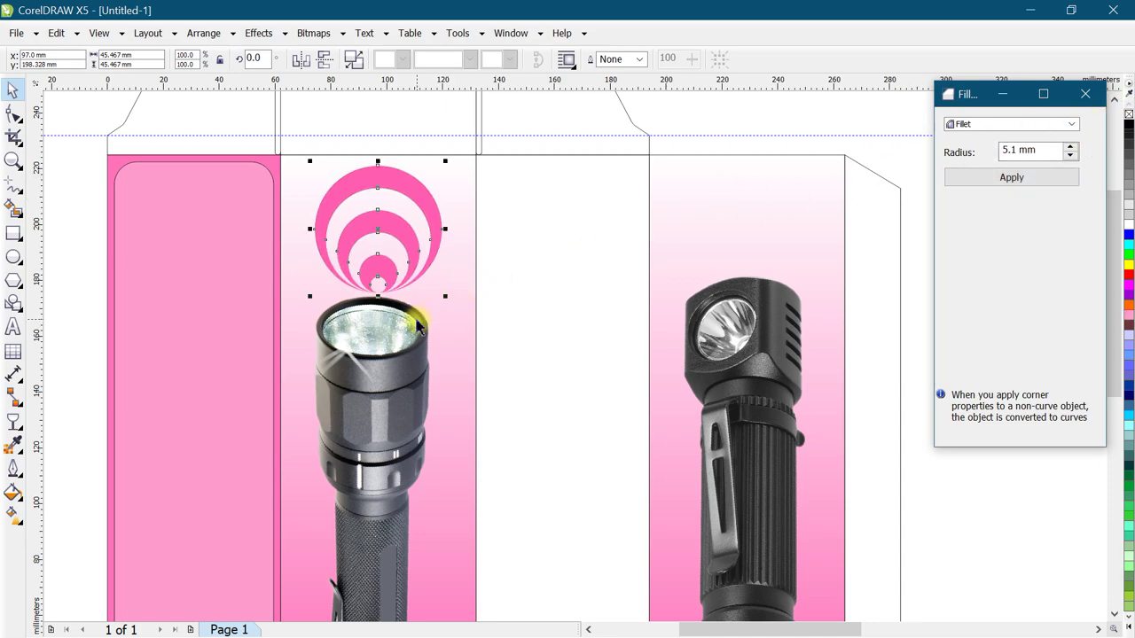
scroll(399, 328, "down", 2)
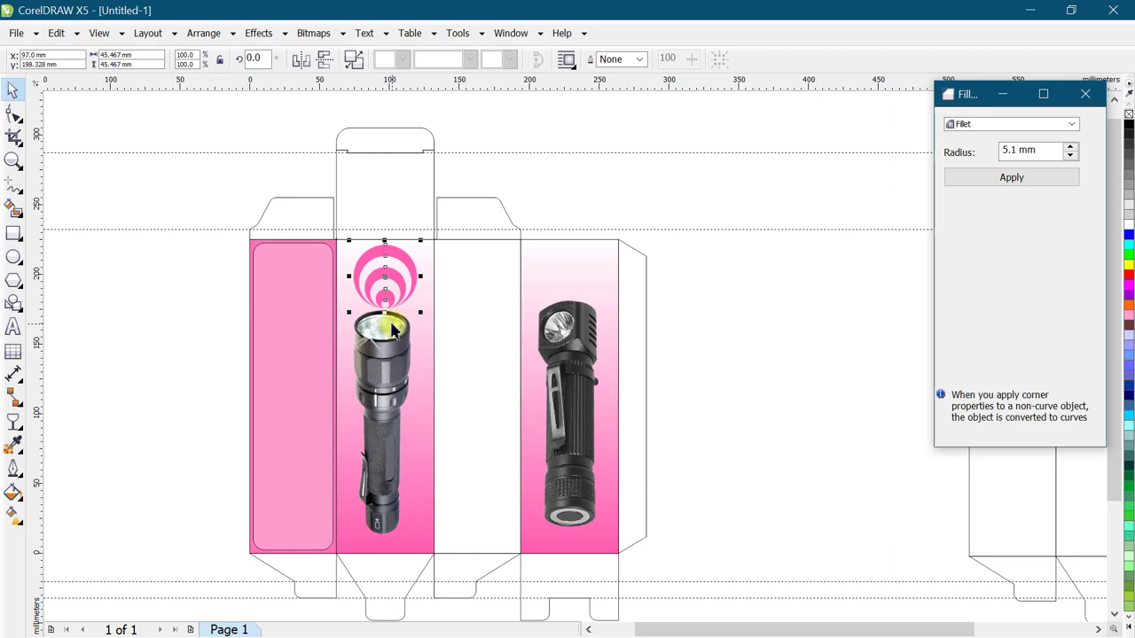
scroll(476, 329, "up", 2)
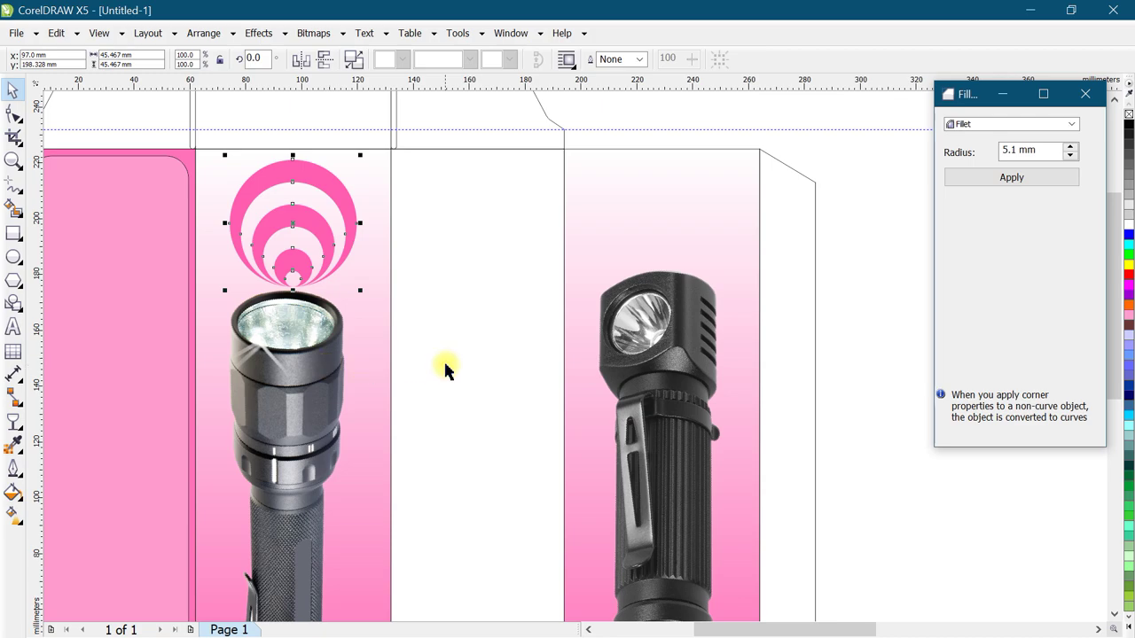
scroll(405, 354, "down", 2)
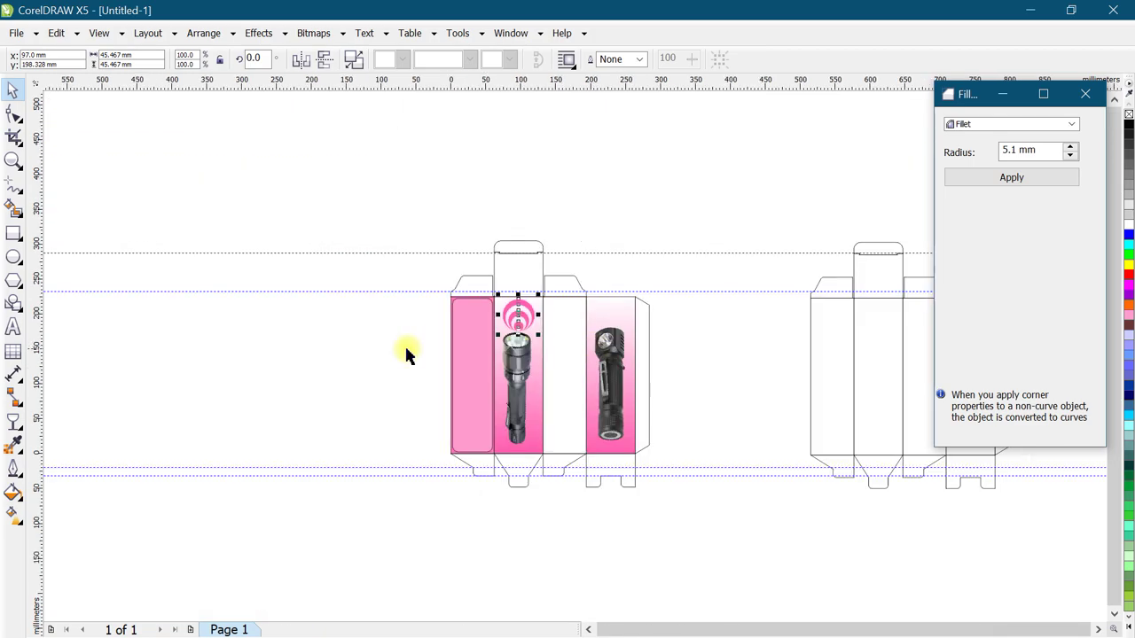
scroll(405, 355, "up", 4)
key("F7")
Draw a circle with smaller copies inside, and weld a small circle onto its right edge.
left_click_drag(323, 173, 456, 393)
key("space")
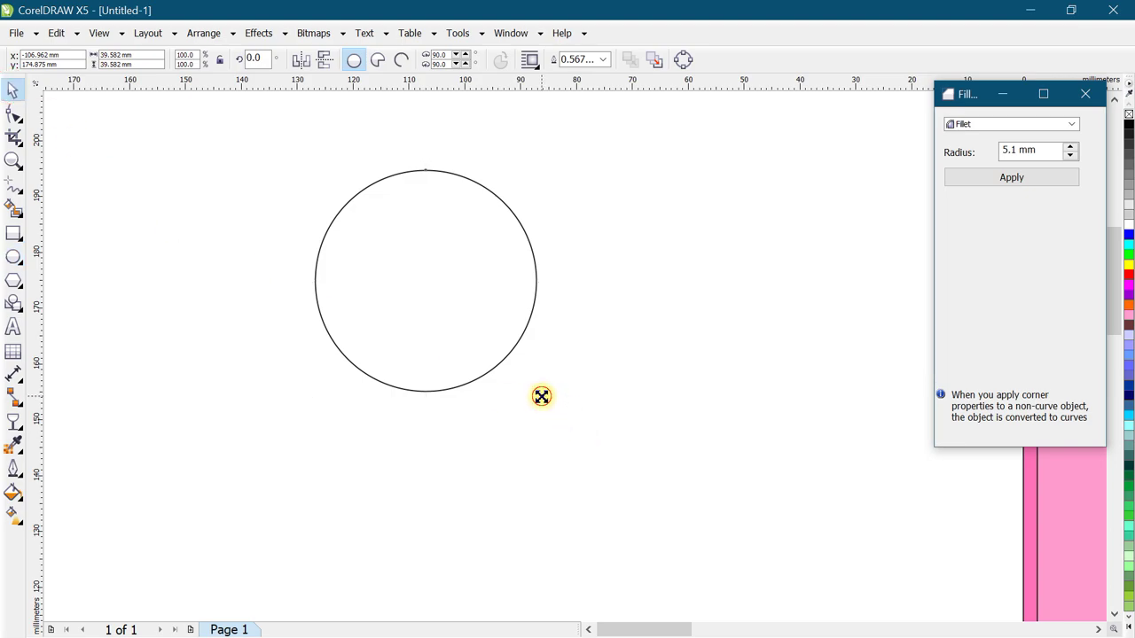
mouse_move(541, 397)
left_mouse_down()
mouse_move(520, 399)
mouse_move(488, 369)
left_mouse_up()
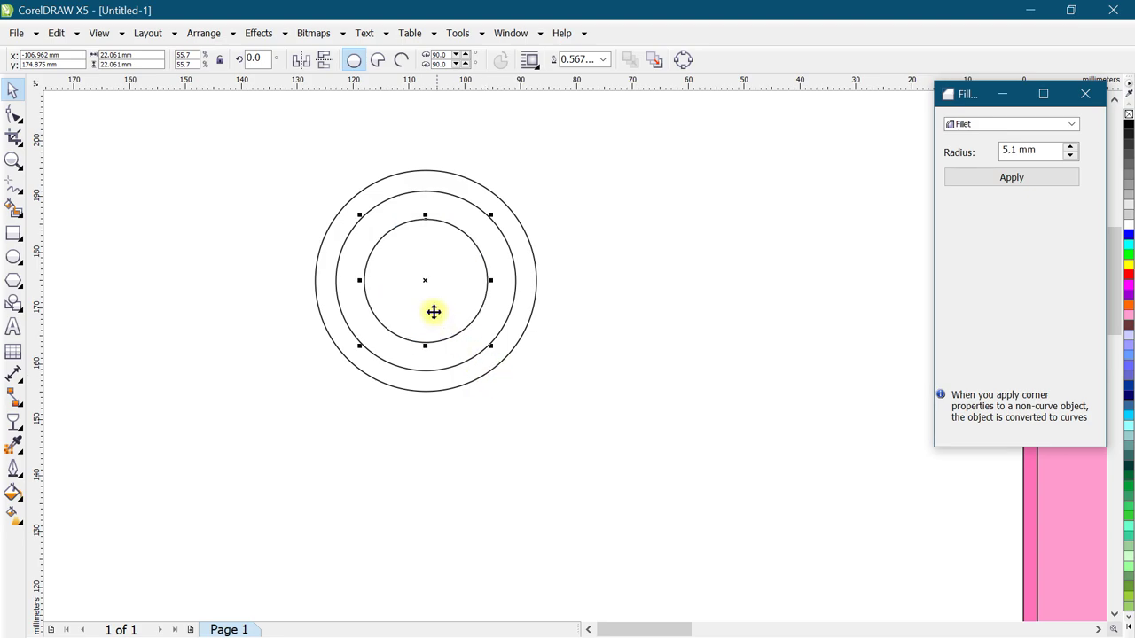
left_click_drag(427, 283, 535, 279)
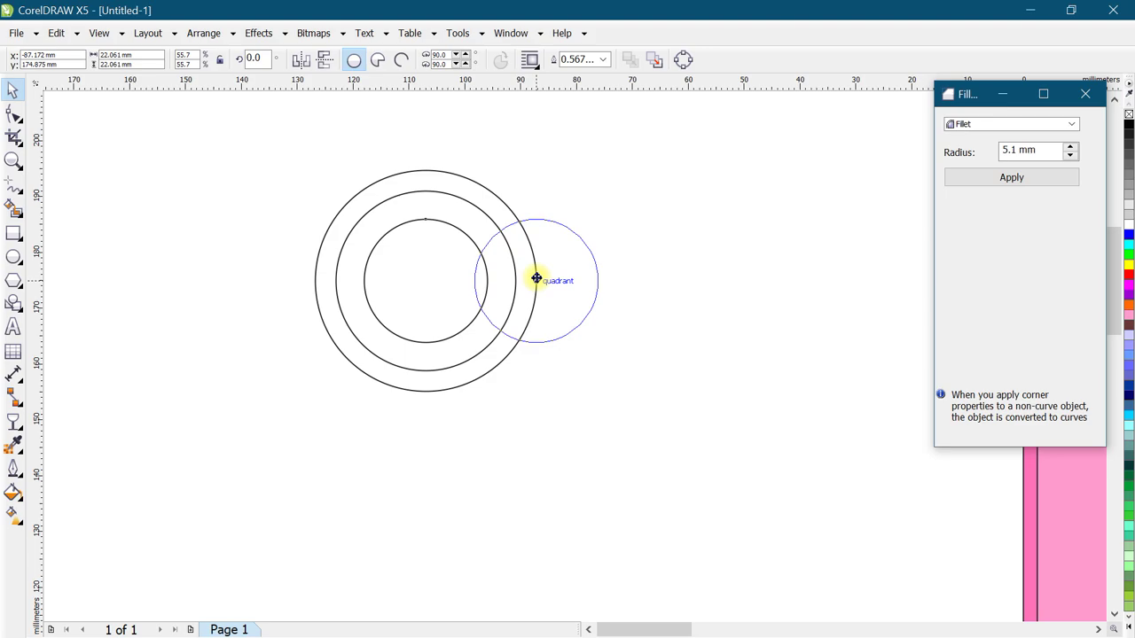
left_click_drag(536, 278, 537, 282)
key("ctrl+z")
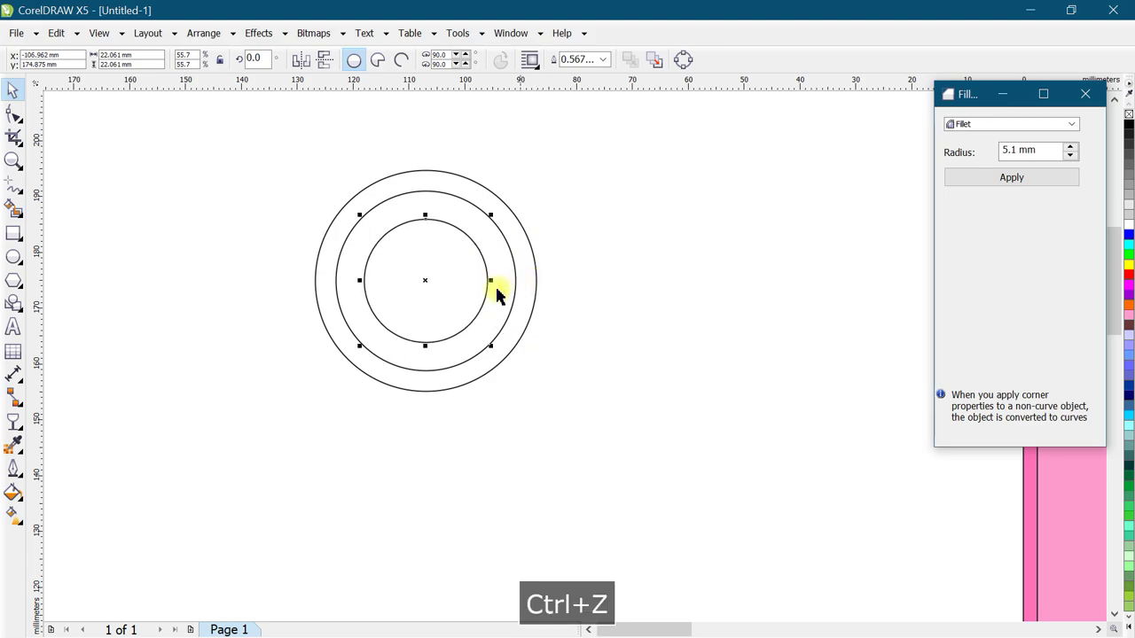
left_click_drag(427, 282, 536, 281)
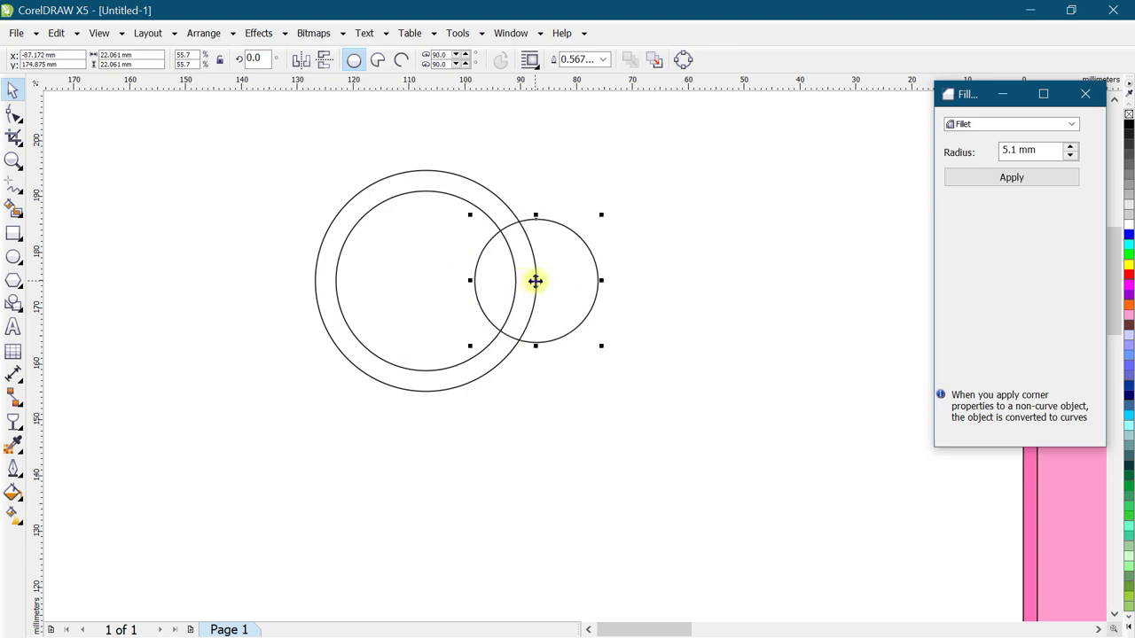
left_click(501, 205, "shift")
left_click(461, 60)
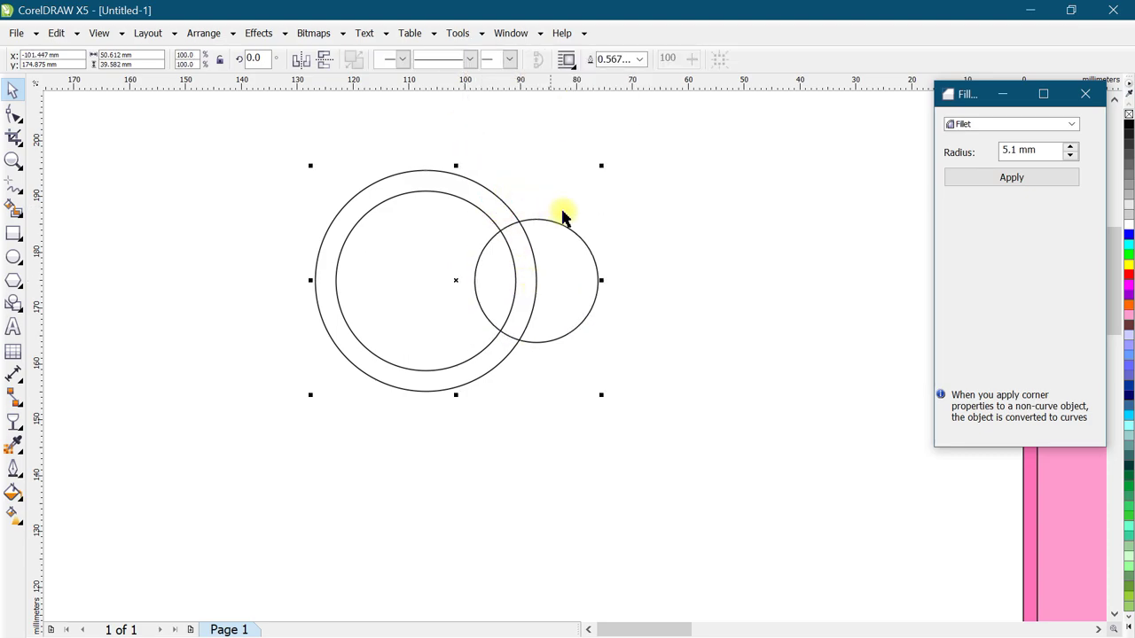
left_click(524, 270)
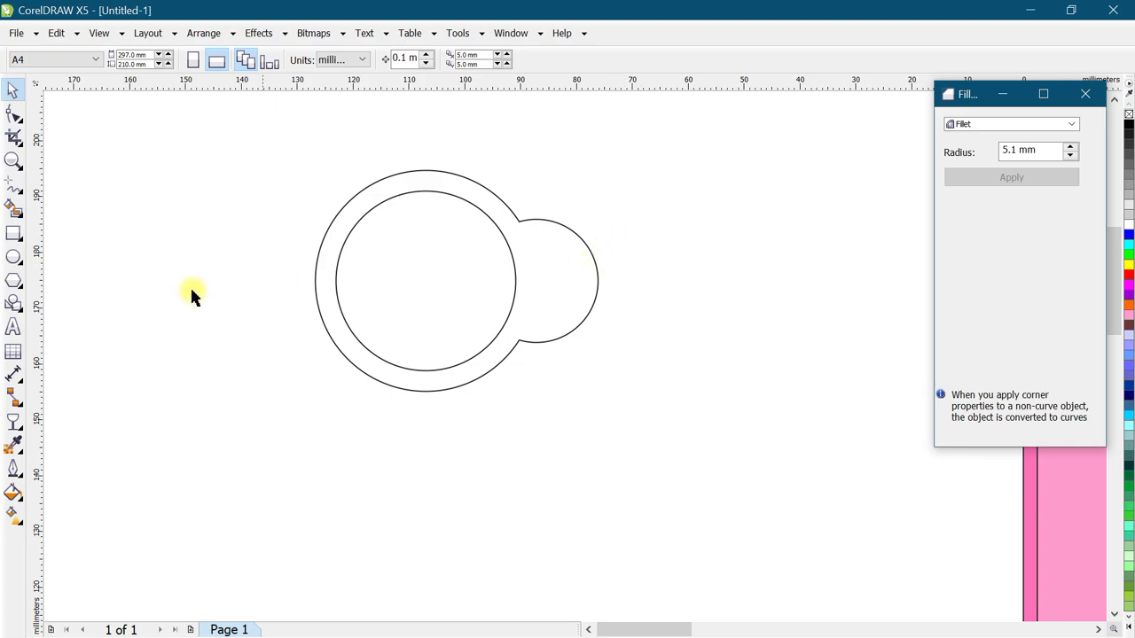
Trim two grouped small circles out of the welded shape's upper and lower joins.
left_click(13, 256)
left_click_drag(493, 140, 562, 208)
left_click(524, 213)
left_click_drag(518, 222, 519, 222)
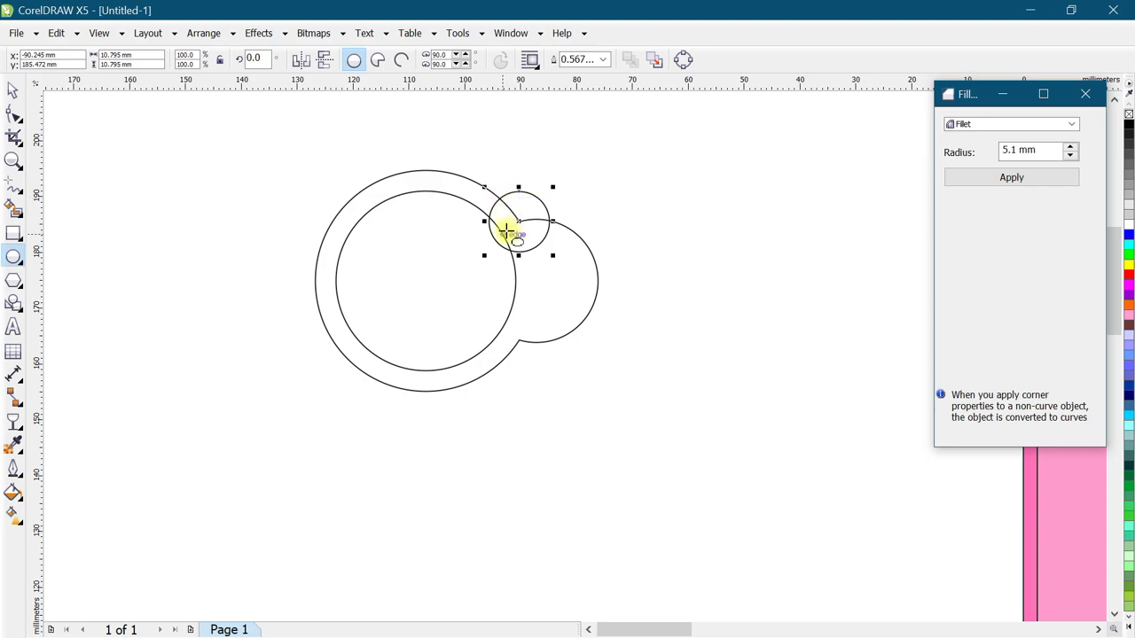
left_click_drag(519, 222, 519, 342)
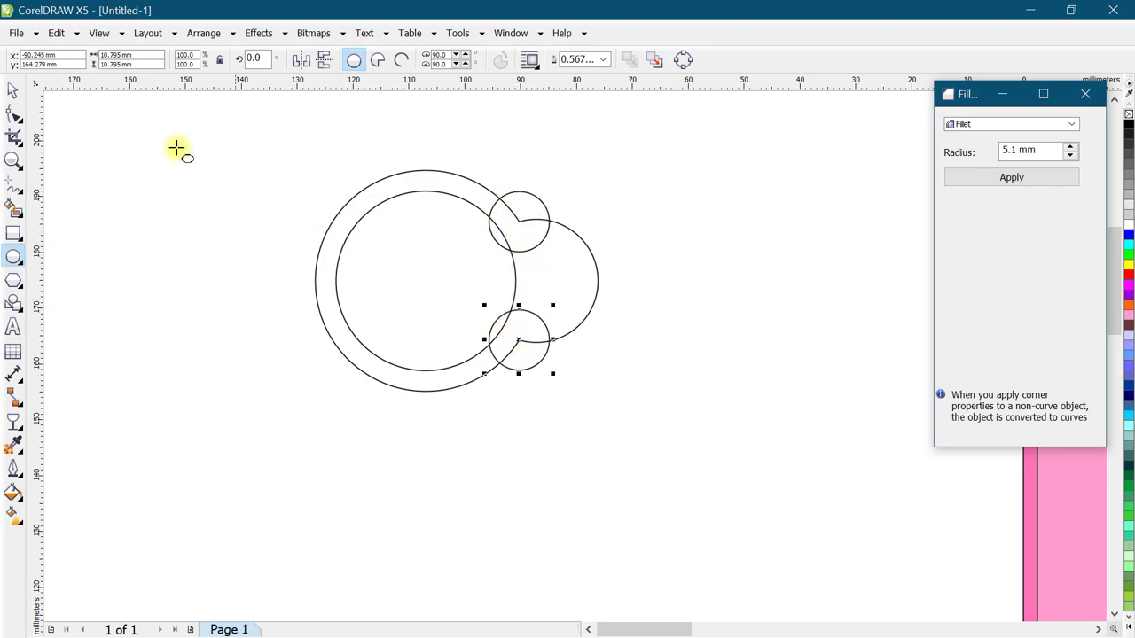
left_click(534, 196, "shift")
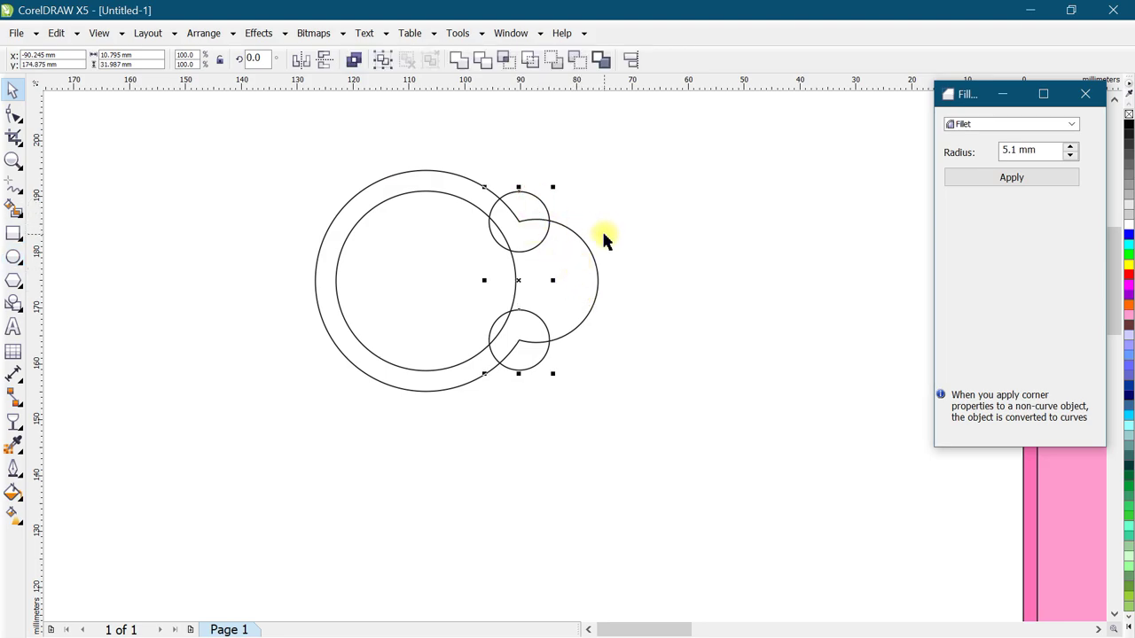
key("ctrl+g")
left_click(578, 259, "shift")
left_click(576, 59)
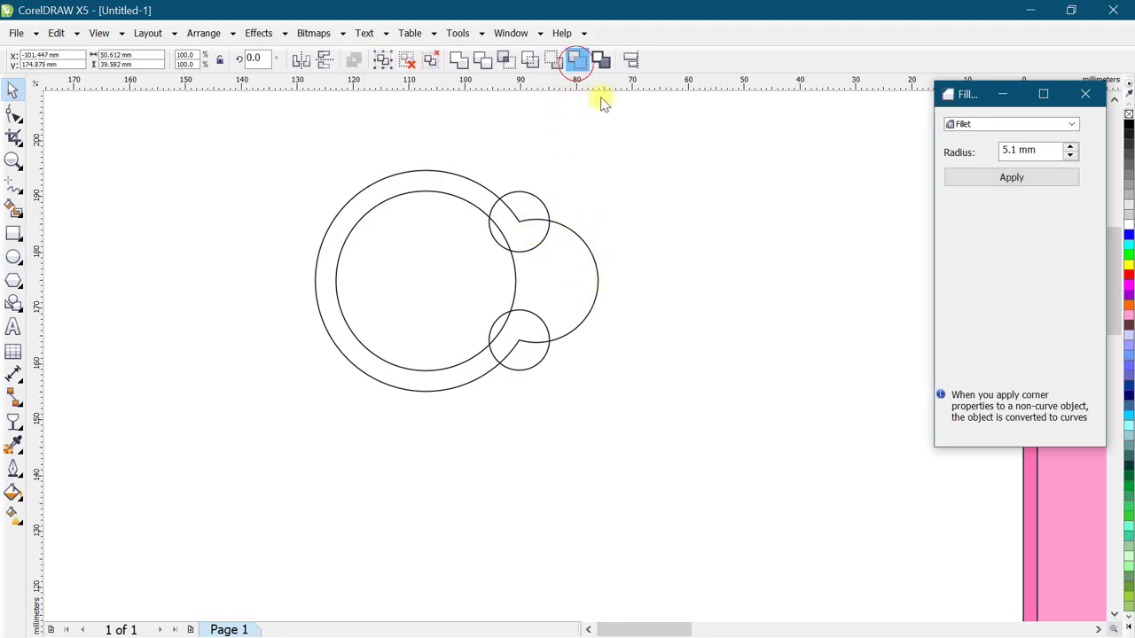
left_click(666, 169)
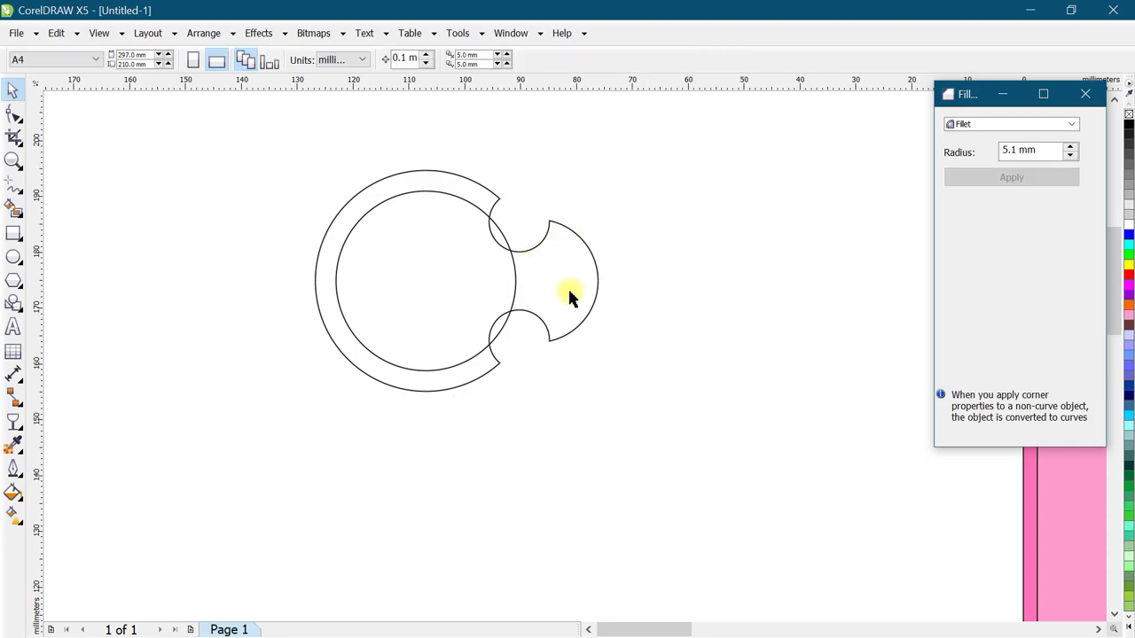
left_click(423, 213)
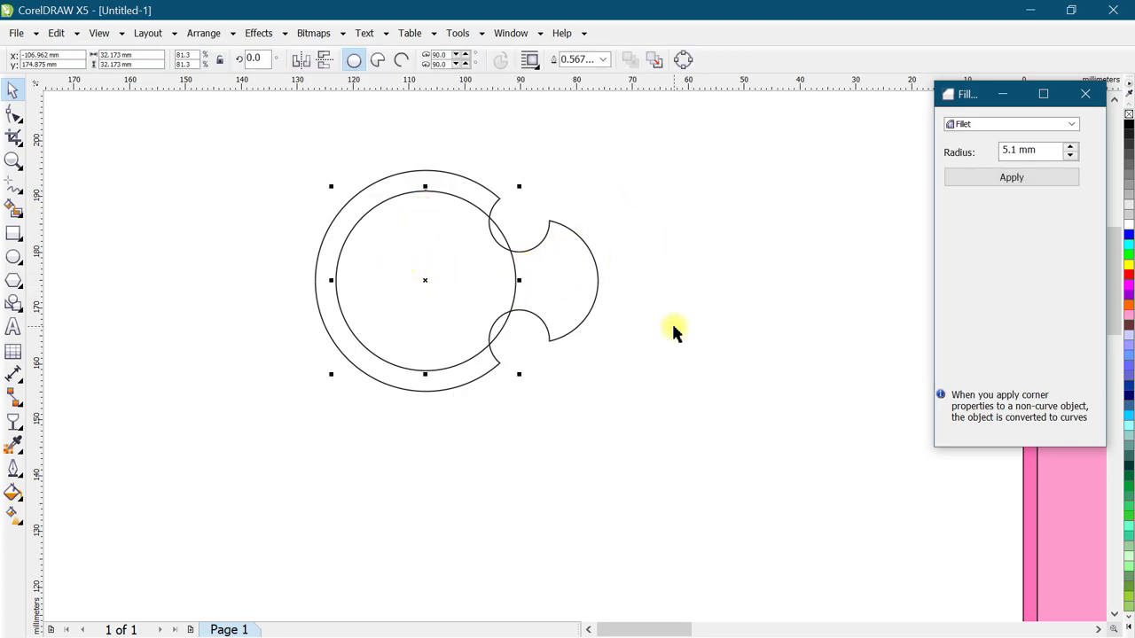
Fill the inner circle grey and turn it into a radial gradient reaching its edge.
left_click(1126, 197)
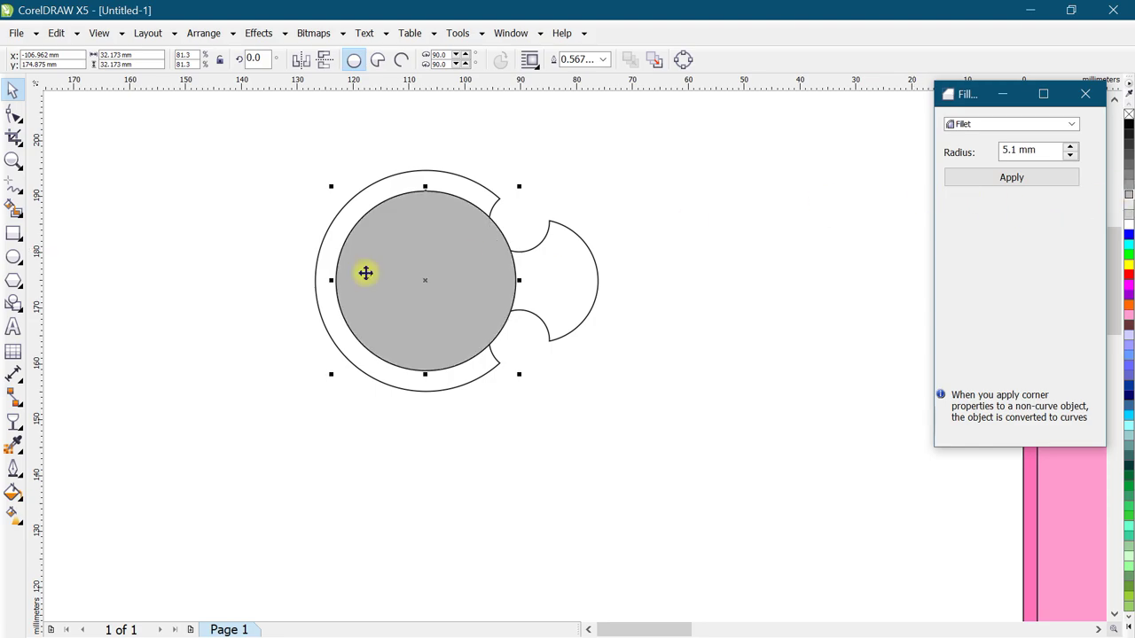
left_click(14, 513)
left_click(78, 518)
left_click_drag(425, 279, 493, 332)
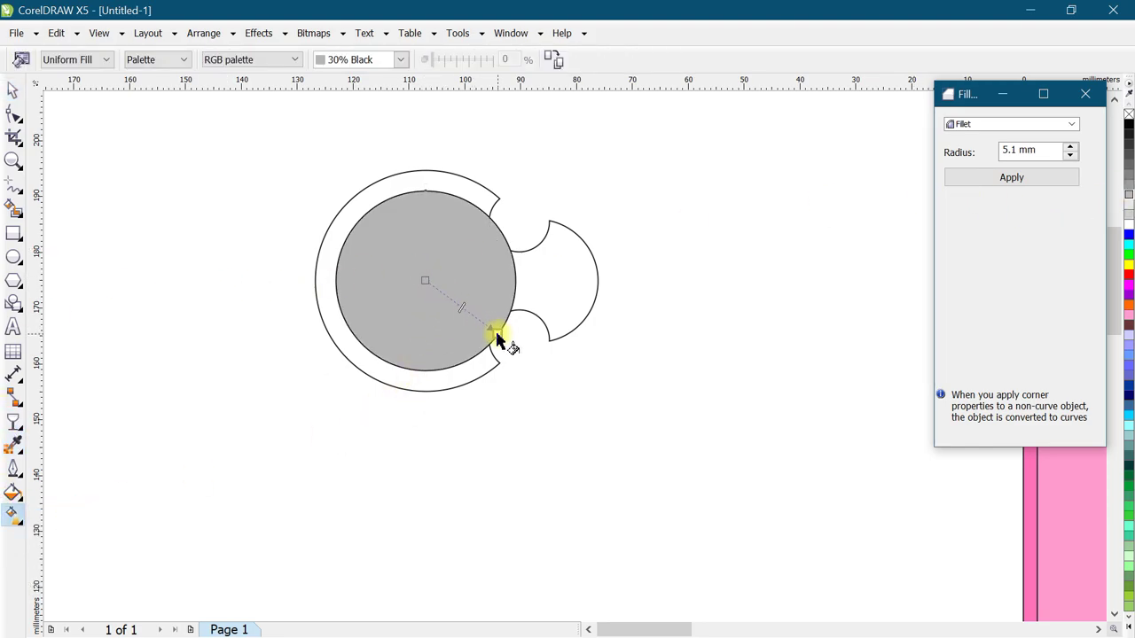
left_click(73, 60)
left_click(58, 105)
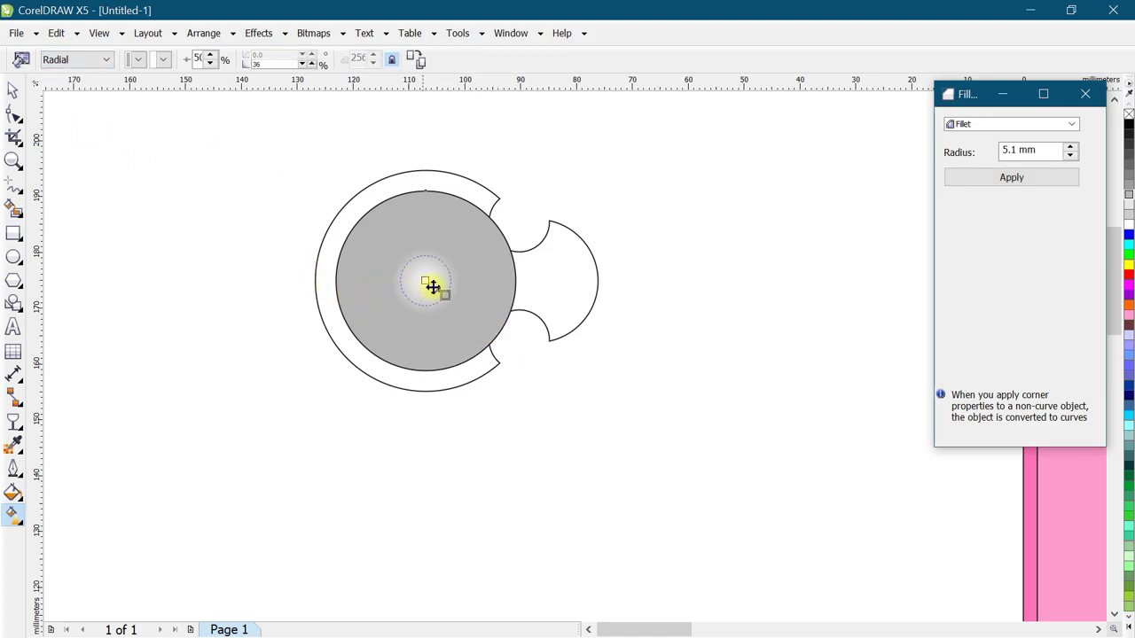
left_click_drag(448, 297, 497, 332)
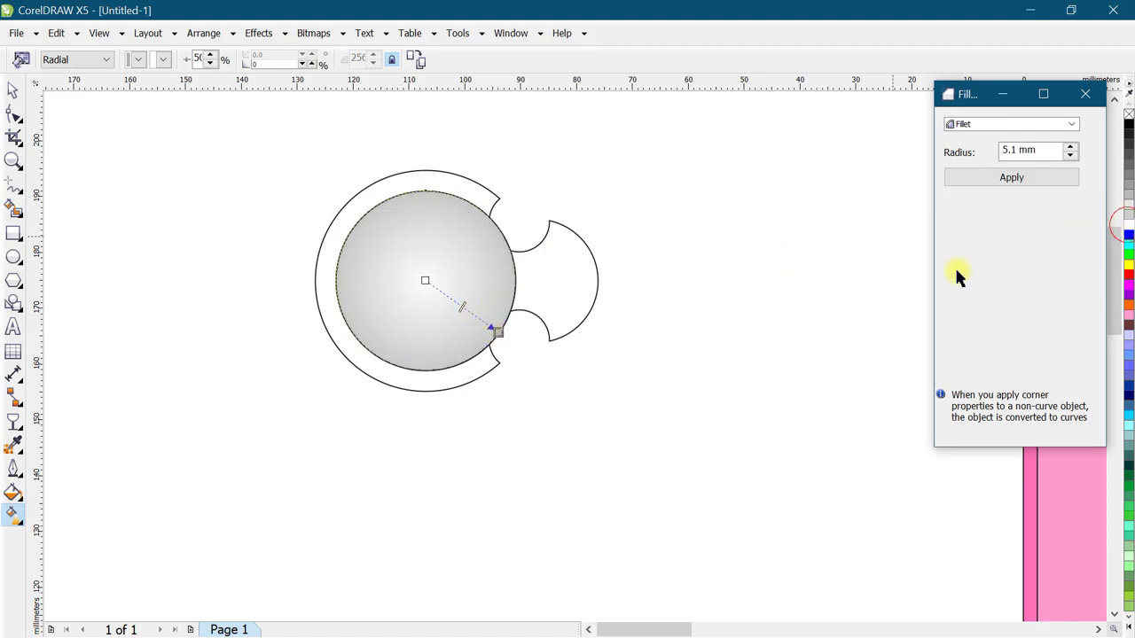
Set the radial gradient's outer node to light grey.
left_click(456, 304)
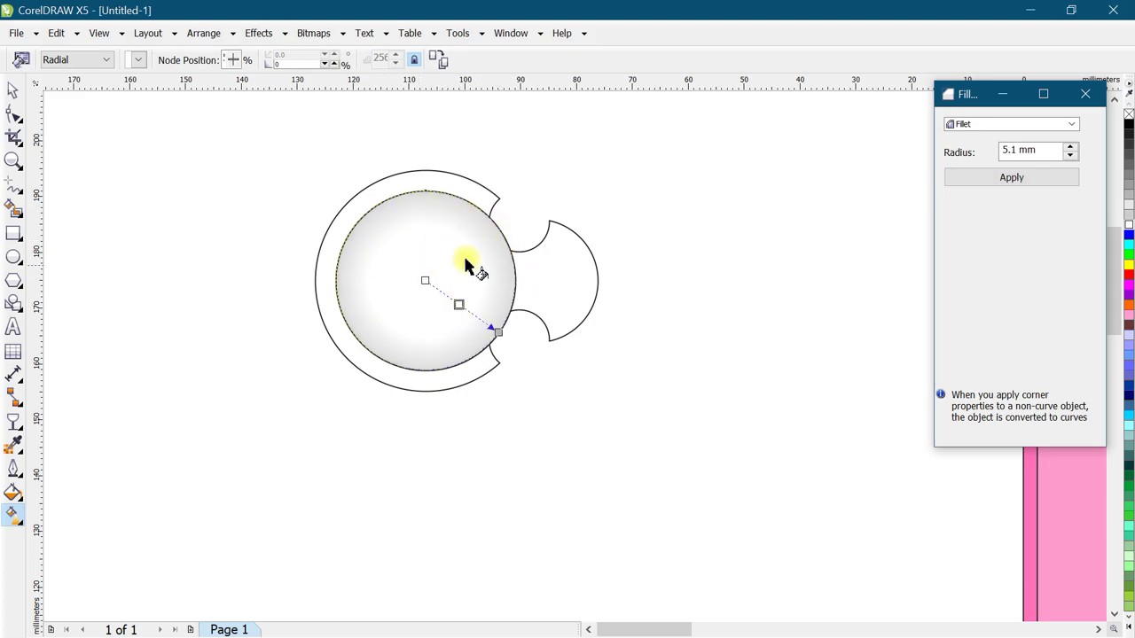
left_click(498, 331)
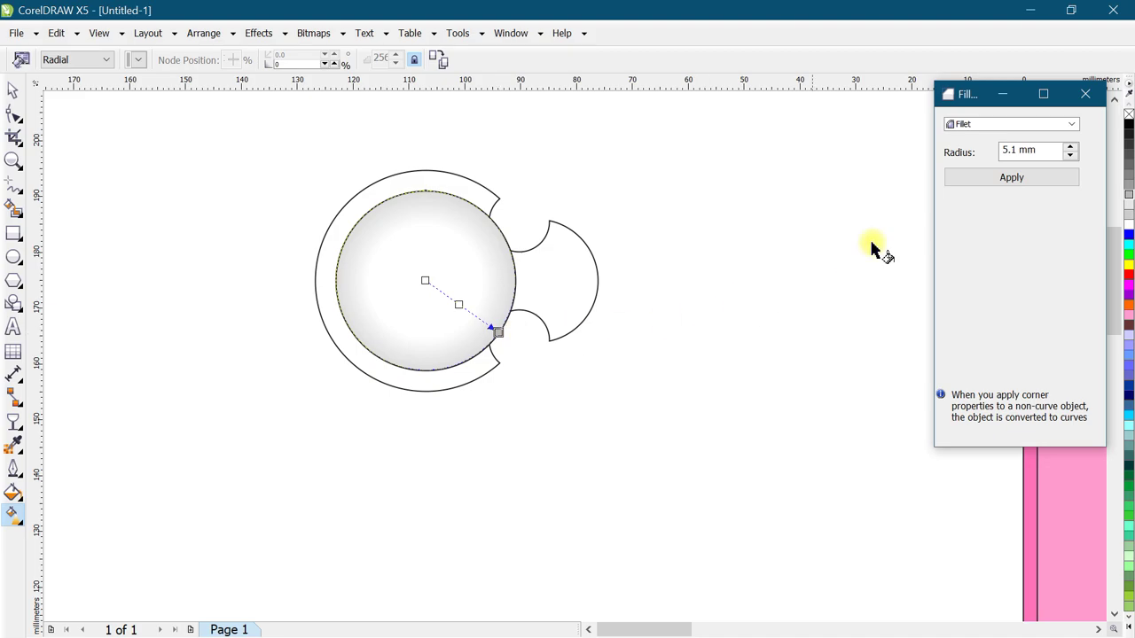
left_click(1128, 177)
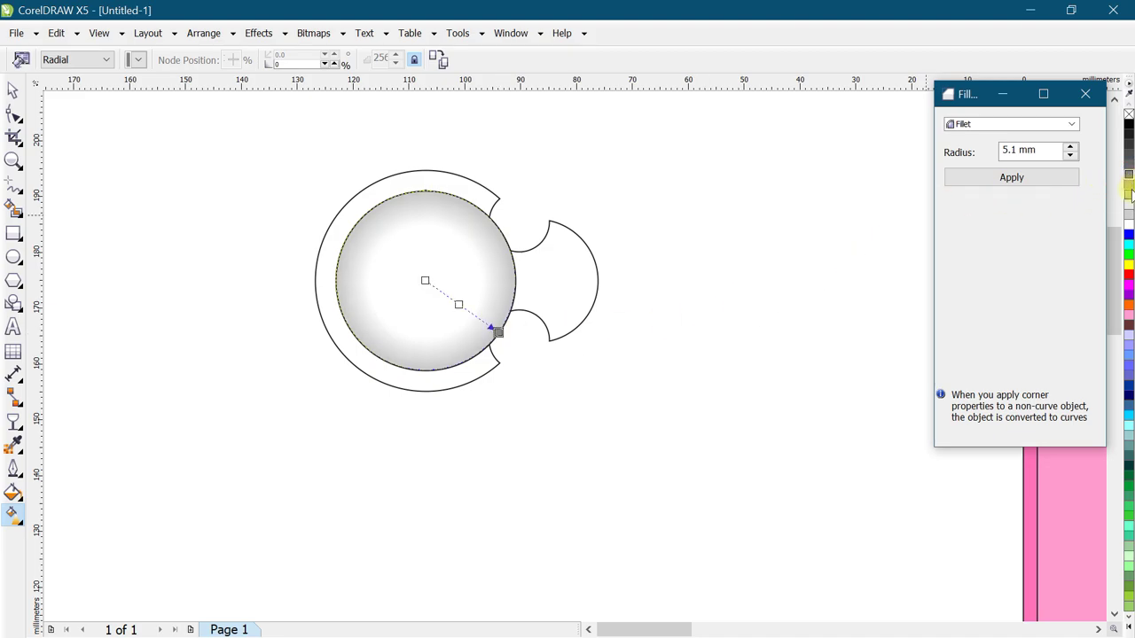
left_click(1129, 187)
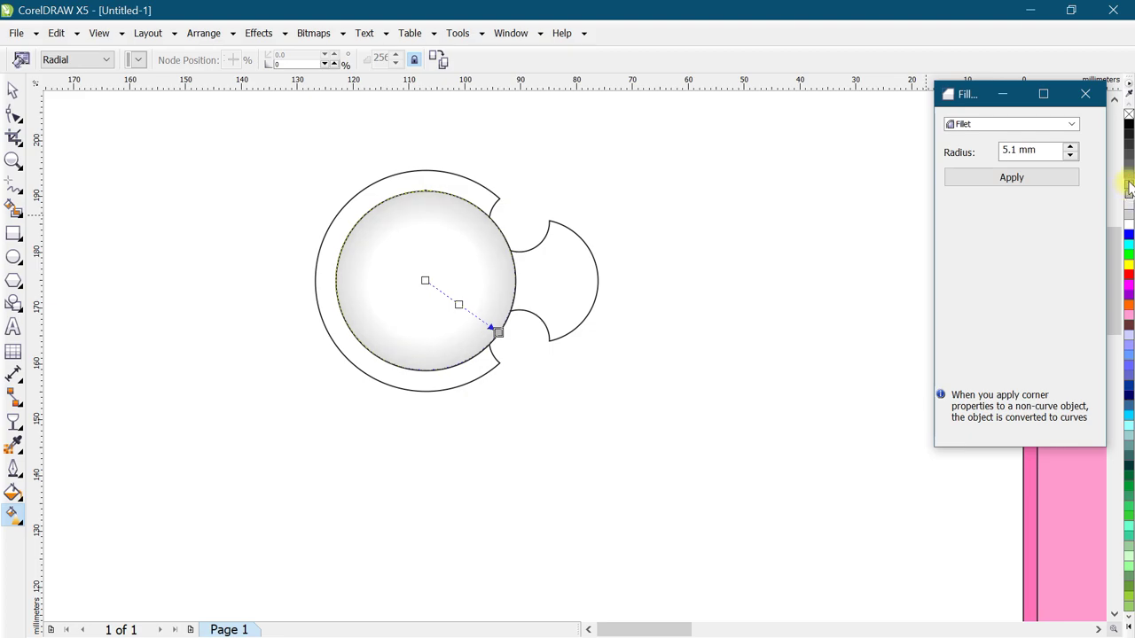
left_click(656, 265)
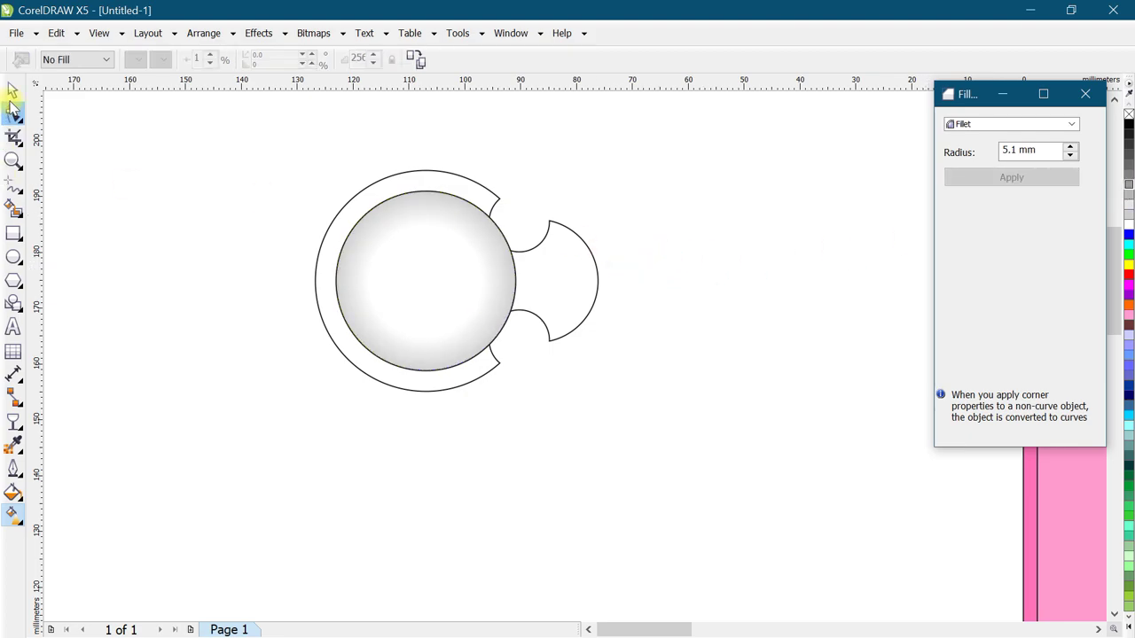
left_click(12, 90)
left_click(538, 268)
scroll(435, 262, "right", 3)
Fill the notched ring-and-lobe shape grey.
left_click(433, 258)
left_click(1126, 173)
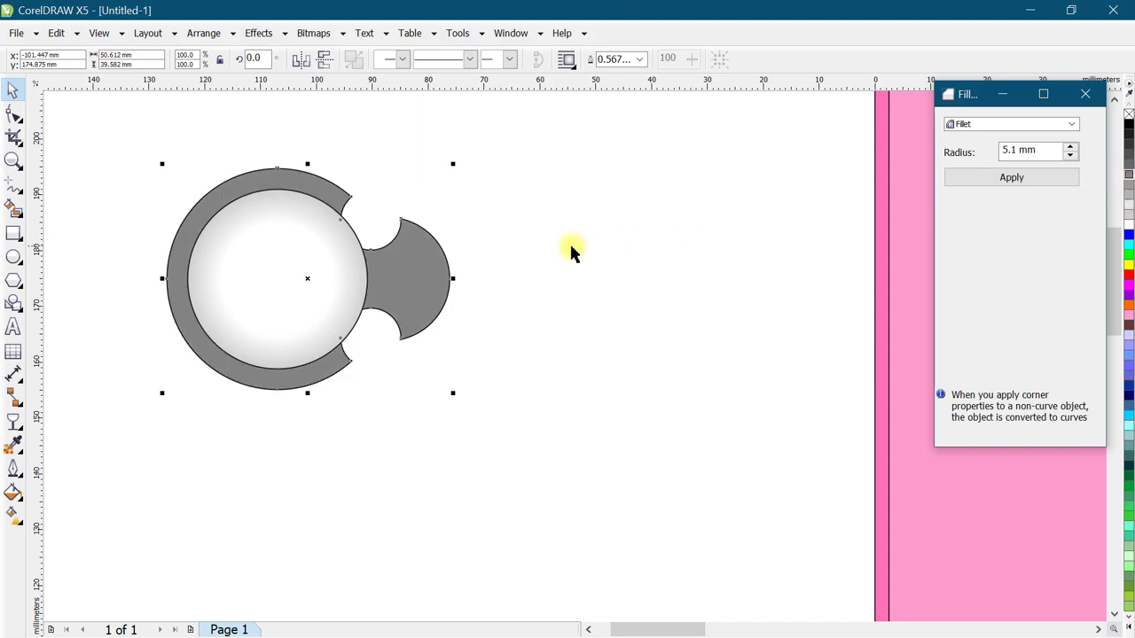
left_click(573, 248)
left_click_drag(470, 383, 531, 426)
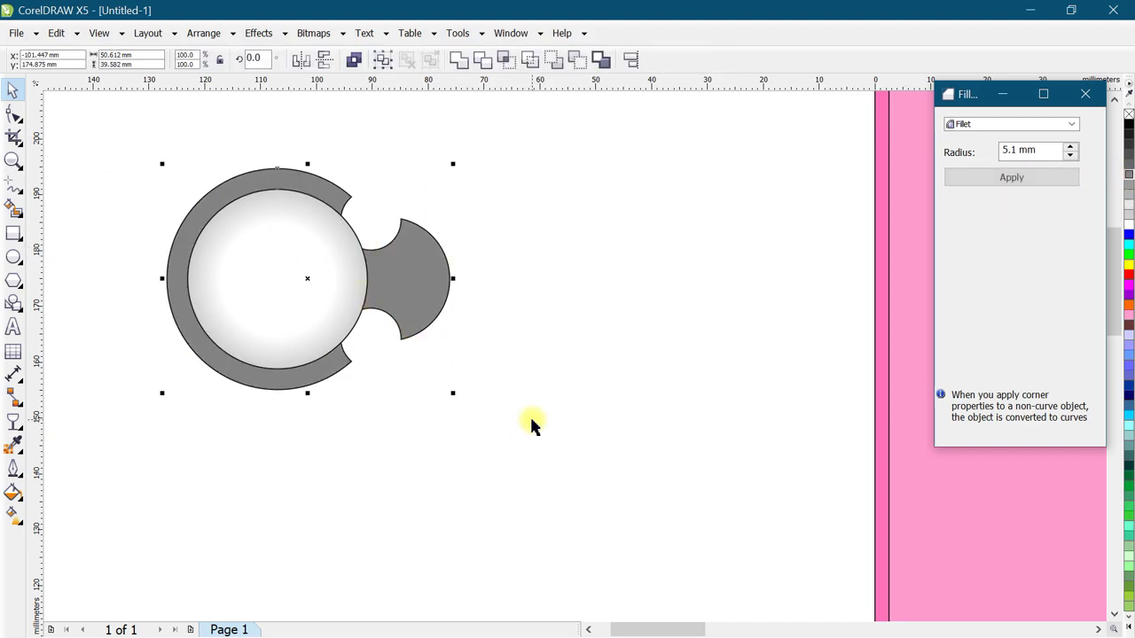
left_click(482, 235)
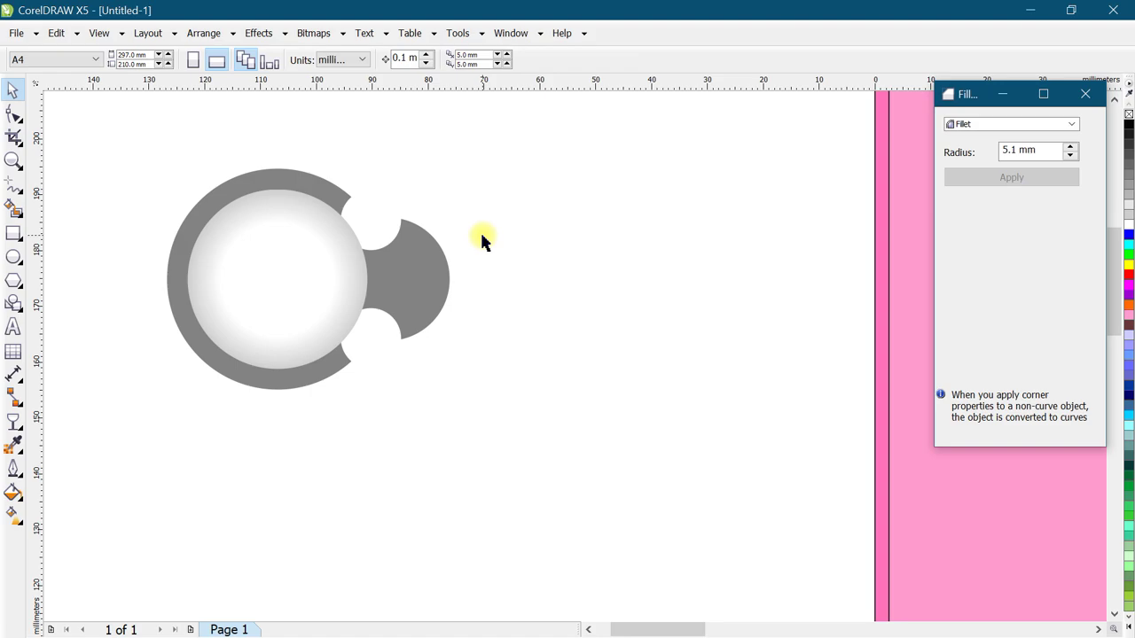
Draw a rectangle extending right from the grey lobe.
left_click(14, 234)
mouse_move(375, 230)
left_mouse_down()
mouse_move(634, 317)
mouse_move(646, 299)
left_mouse_up()
left_click(13, 89)
left_click(427, 306, "shift")
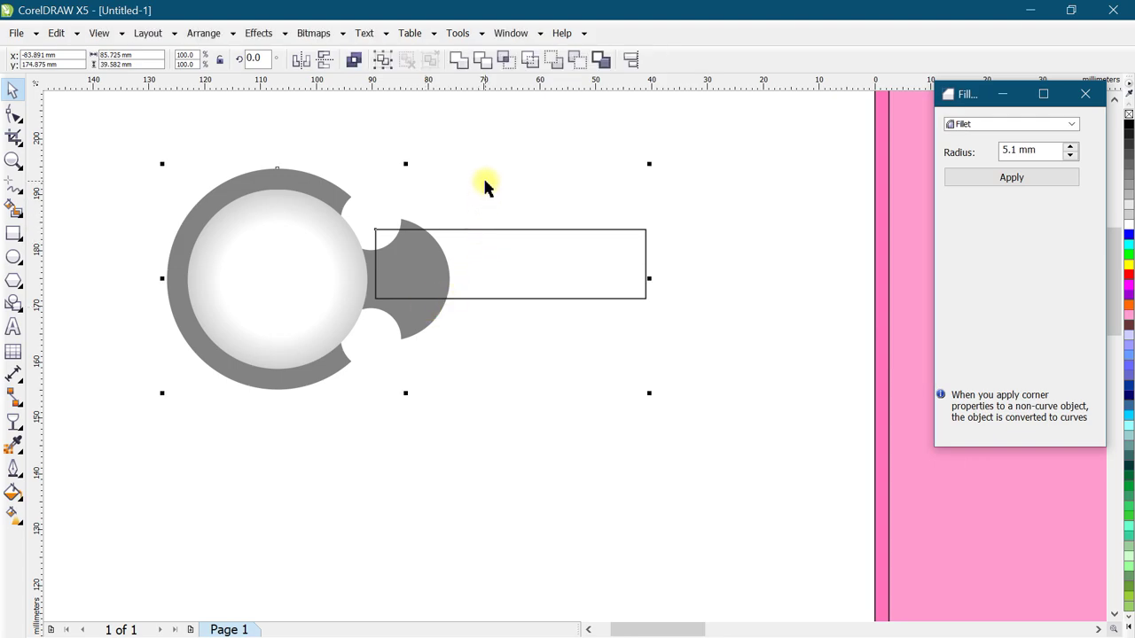
left_click(512, 264)
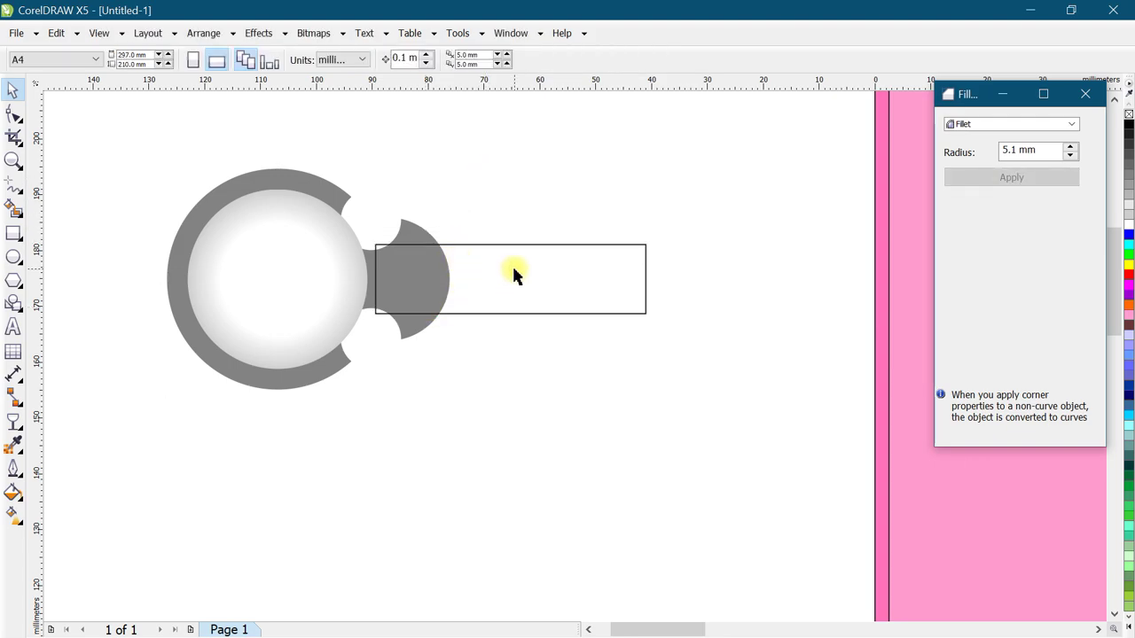
key("ctrl+z")
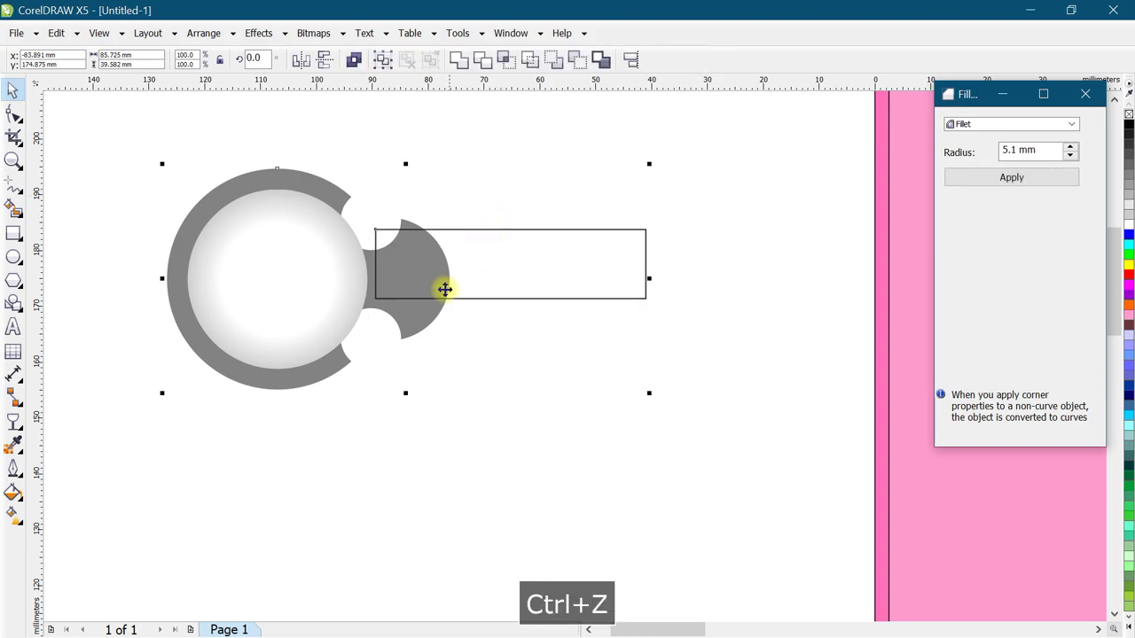
Nudge the rectangle down so it centres on the grey knob.
left_click(476, 344)
left_click(506, 284)
left_click(418, 314)
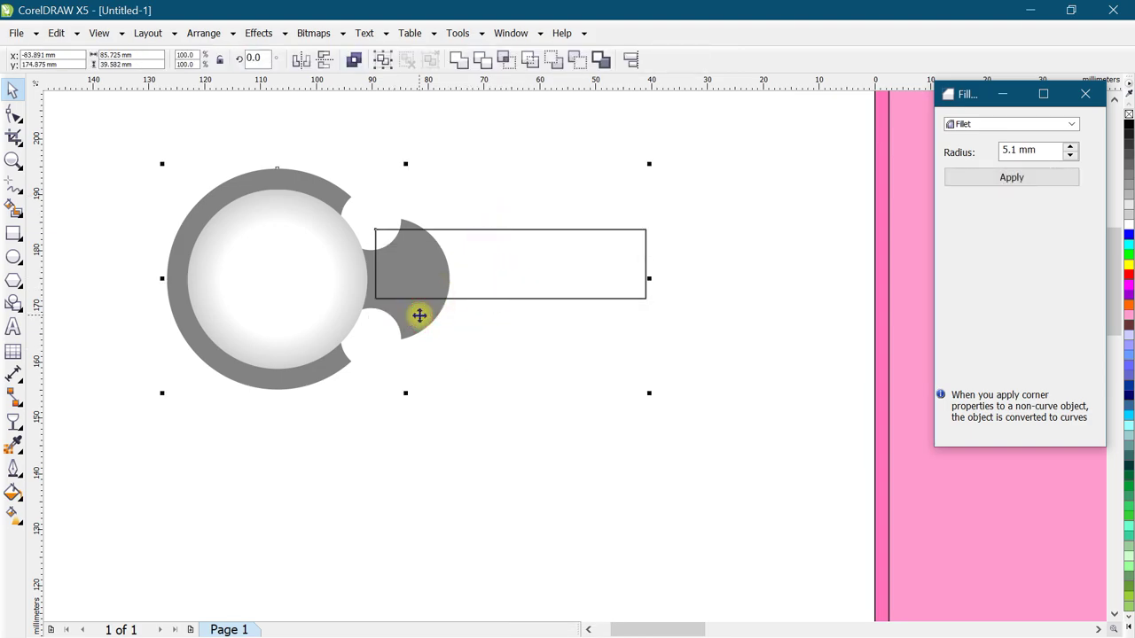
key("ctrl+z")
left_click(482, 197)
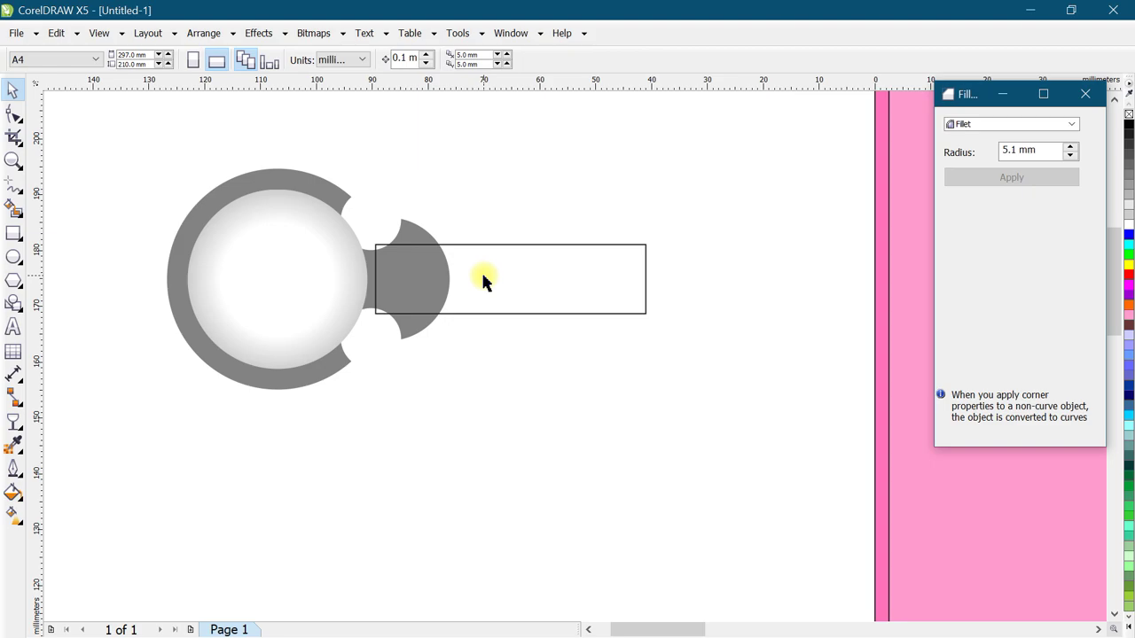
left_click(483, 280)
Stretch the rectangle taller over the knob and round its corners into a pill.
left_click_drag(376, 280, 362, 279)
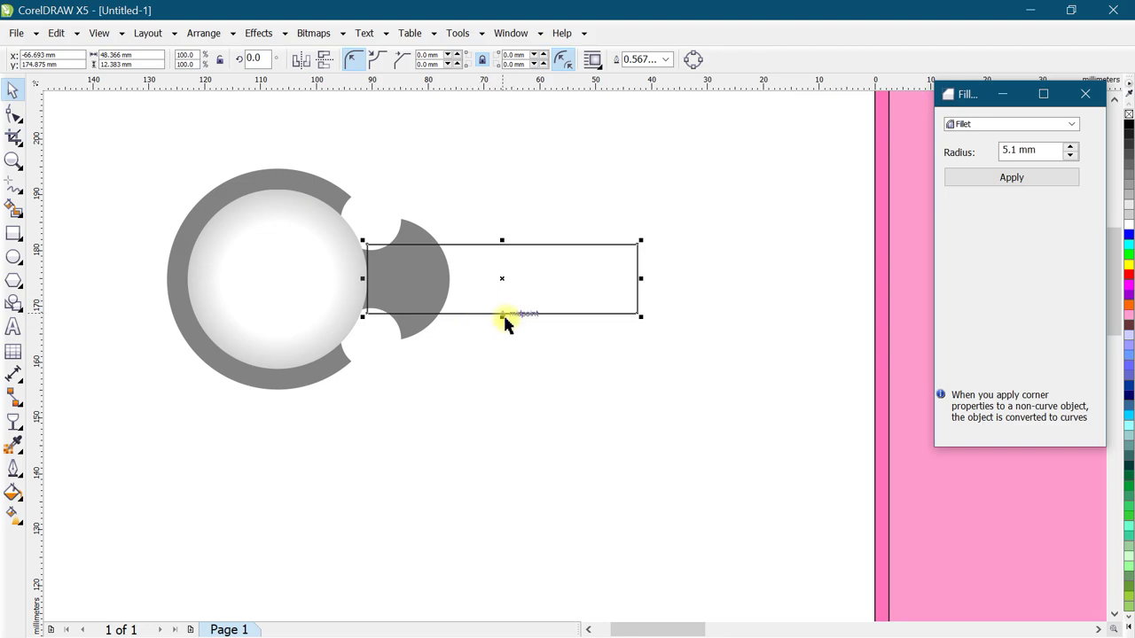
mouse_move(502, 316)
left_mouse_down()
mouse_move(481, 337)
mouse_move(388, 337)
mouse_move(403, 339)
left_mouse_up()
left_click(13, 113)
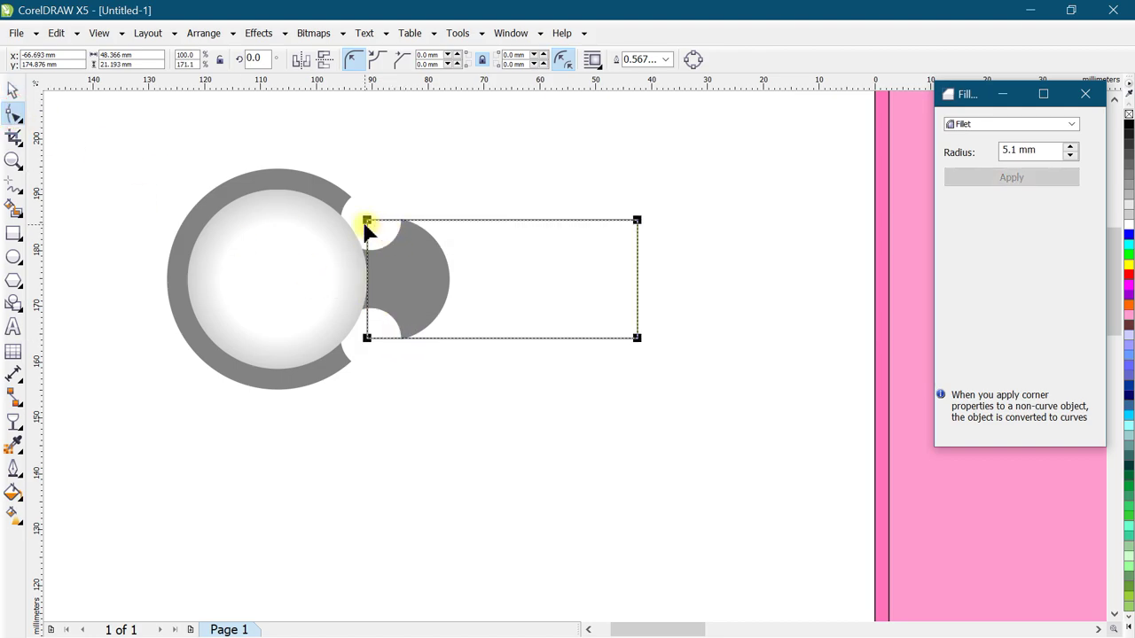
left_click_drag(367, 220, 428, 248)
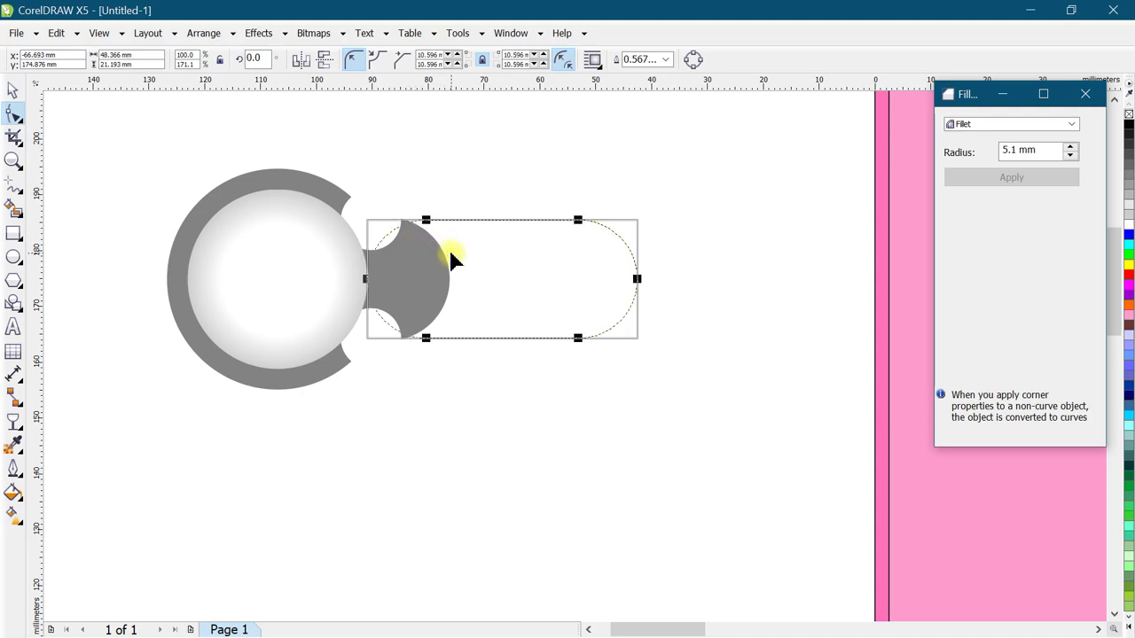
left_click(12, 89)
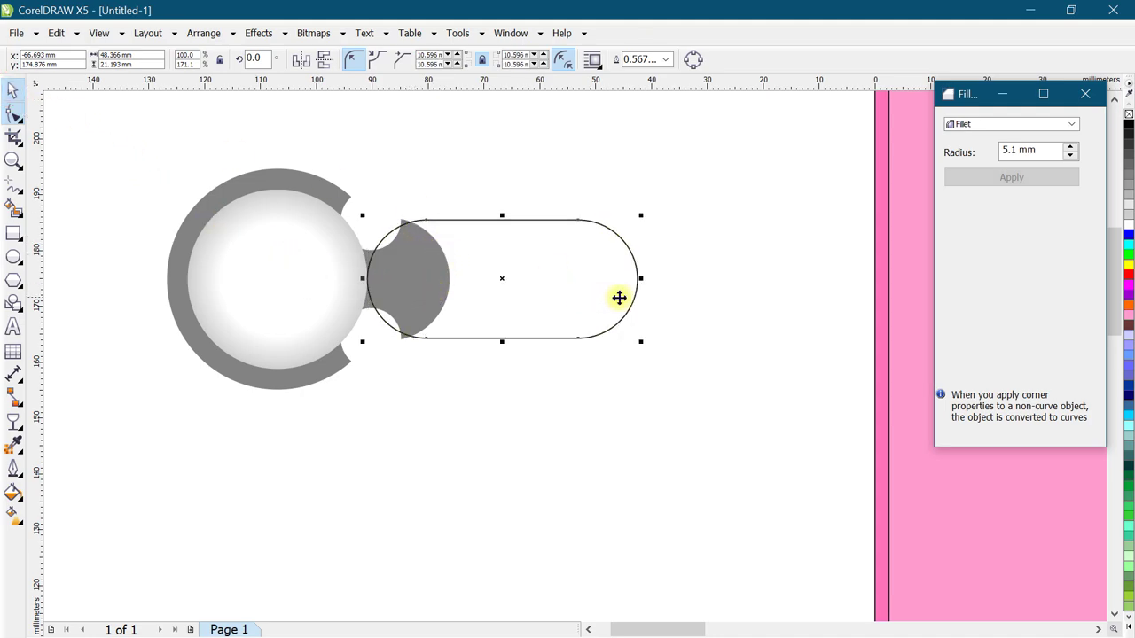
Lengthen the pill rightward, fill it light grey, and send it behind the knob.
left_click_drag(650, 281, 798, 280)
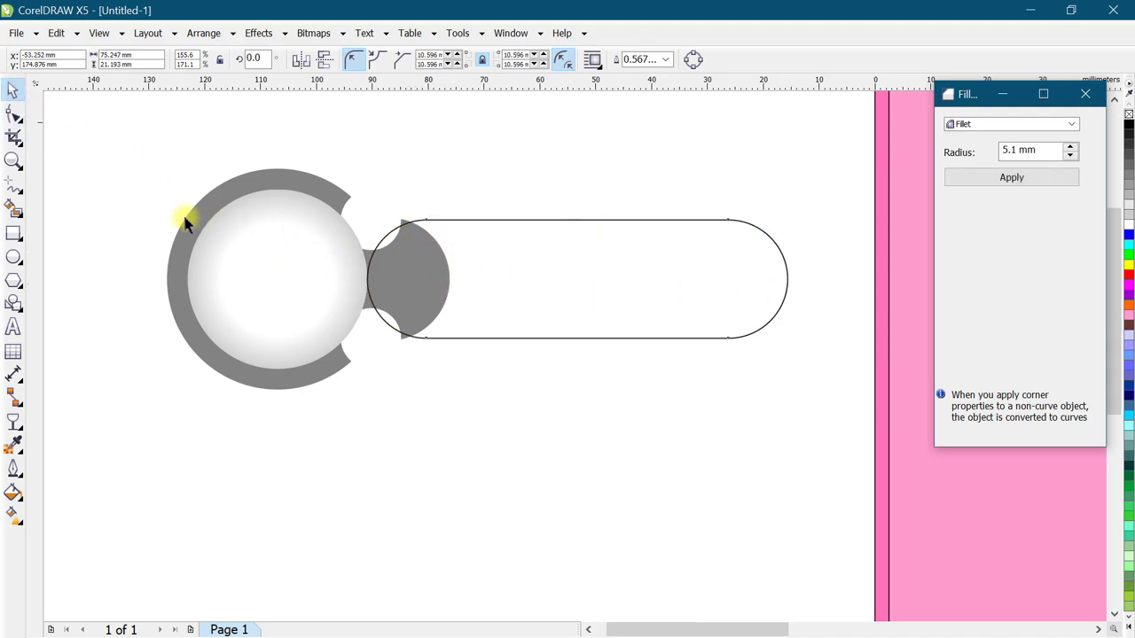
scroll(186, 219, "down", 2)
left_click_drag(490, 248, 524, 248)
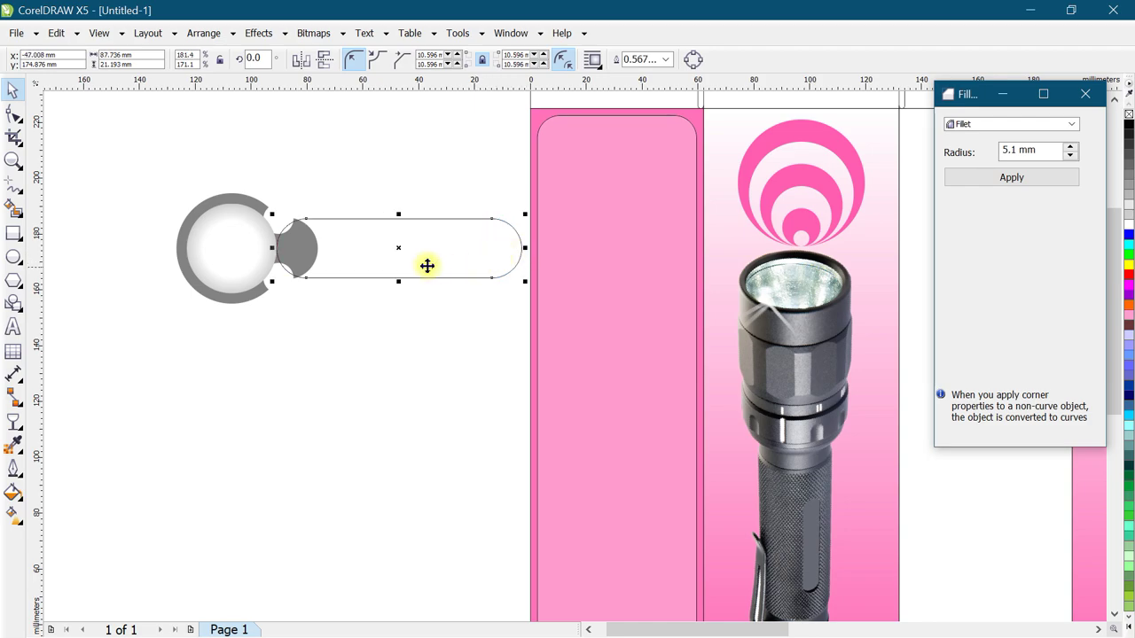
left_click(1129, 211)
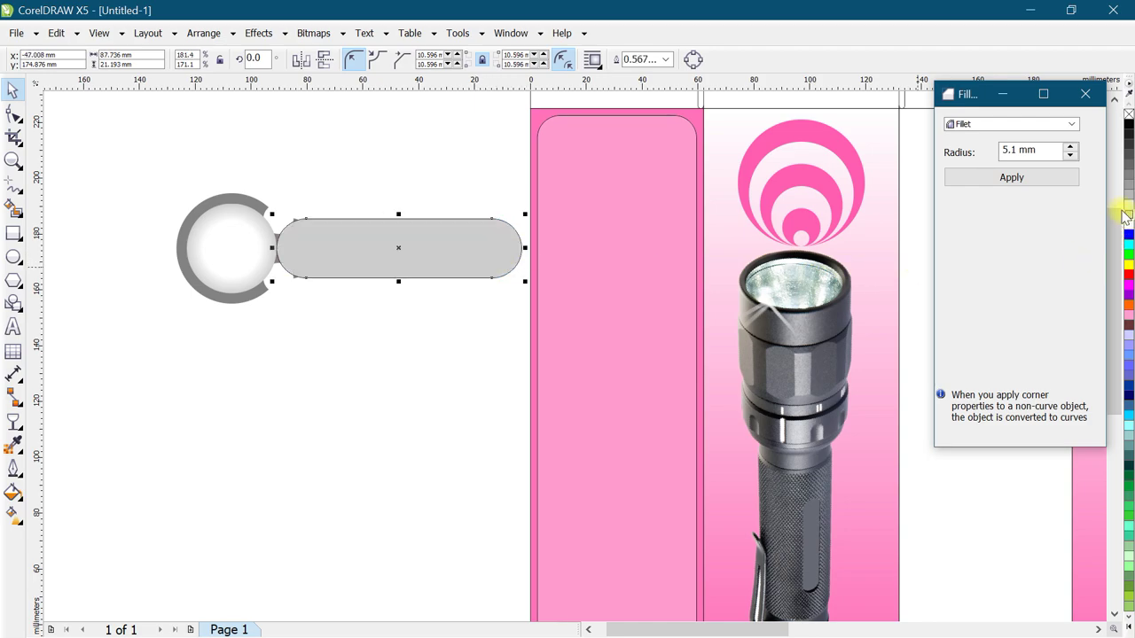
key("ctrl+Page_Down")
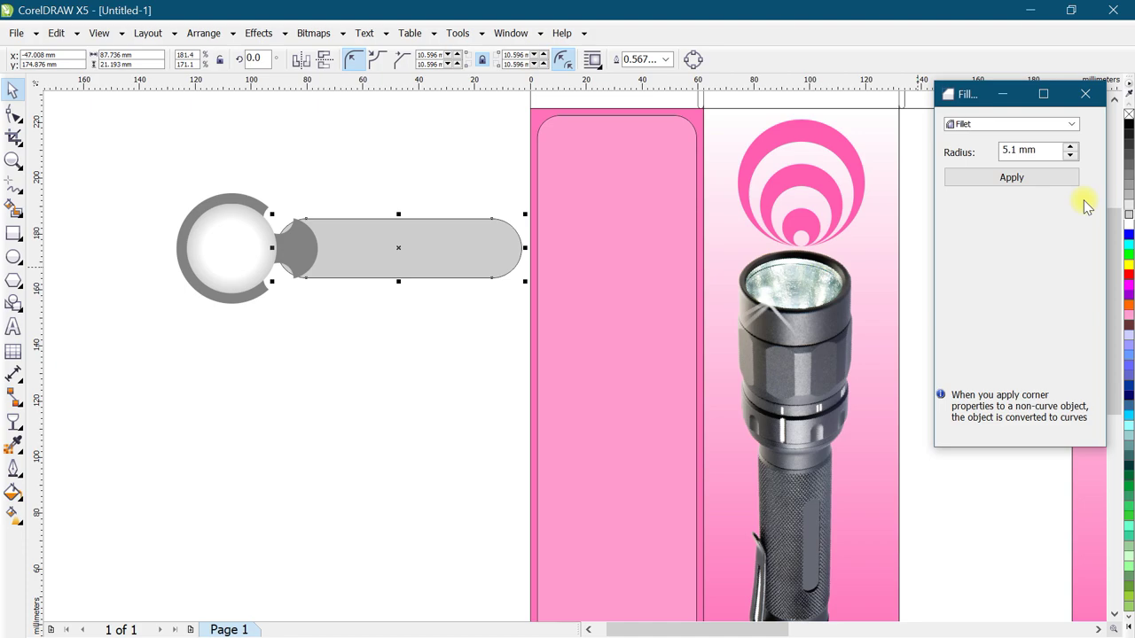
Colour the ring and knob black and shift the artwork slightly left.
left_click(298, 246)
left_click(1129, 155)
left_click(1129, 133)
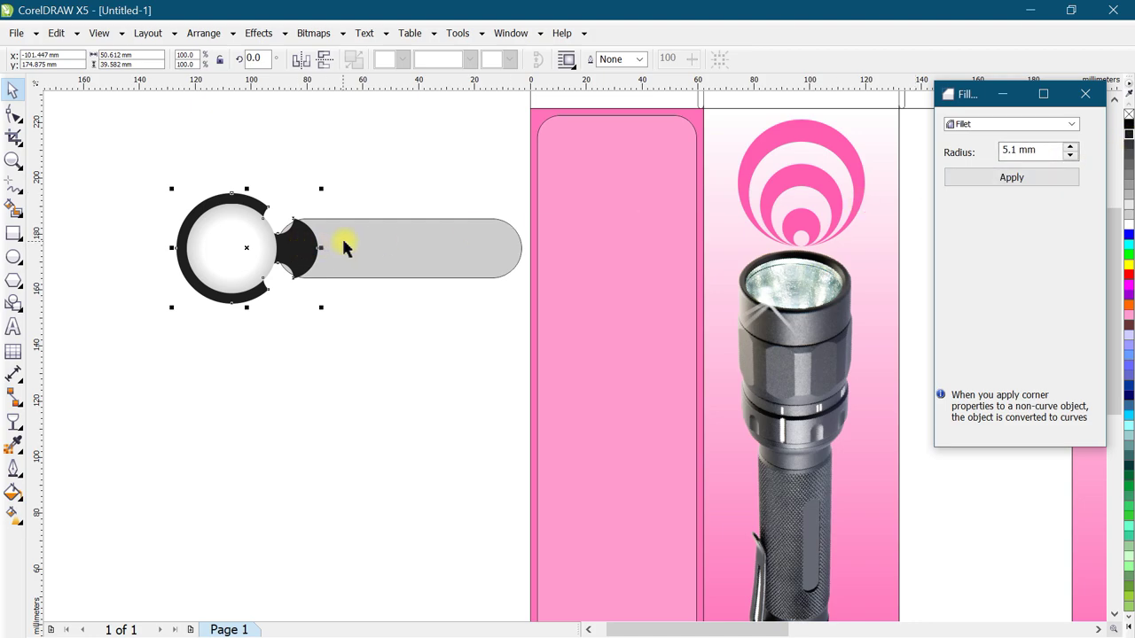
left_click_drag(120, 162, 537, 360)
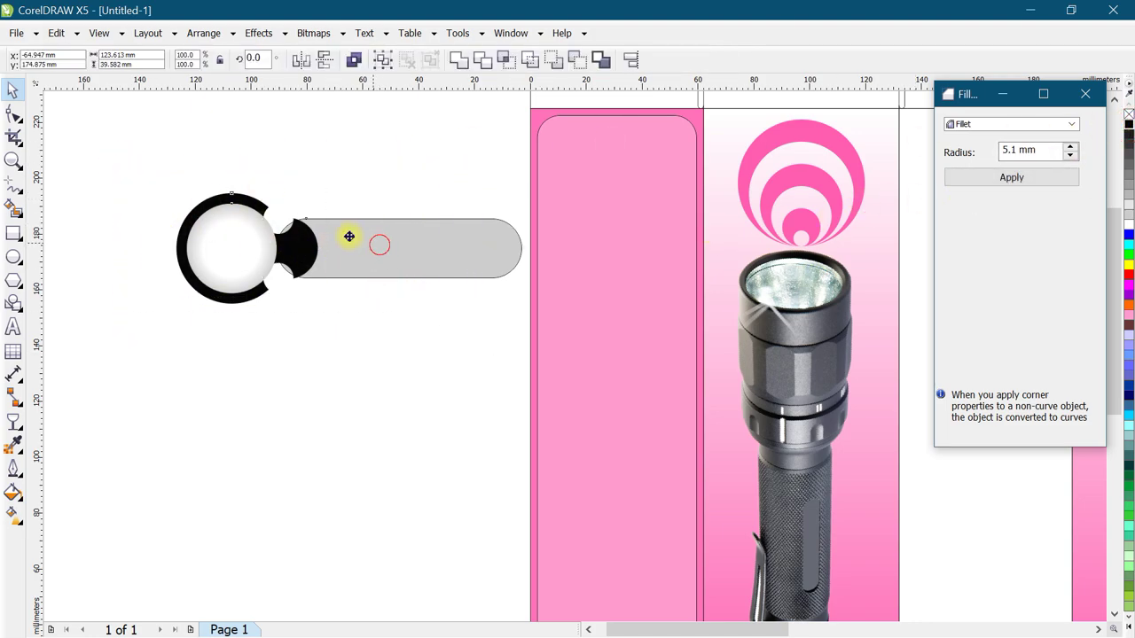
left_click_drag(380, 243, 357, 248)
scroll(150, 255, "up", 2)
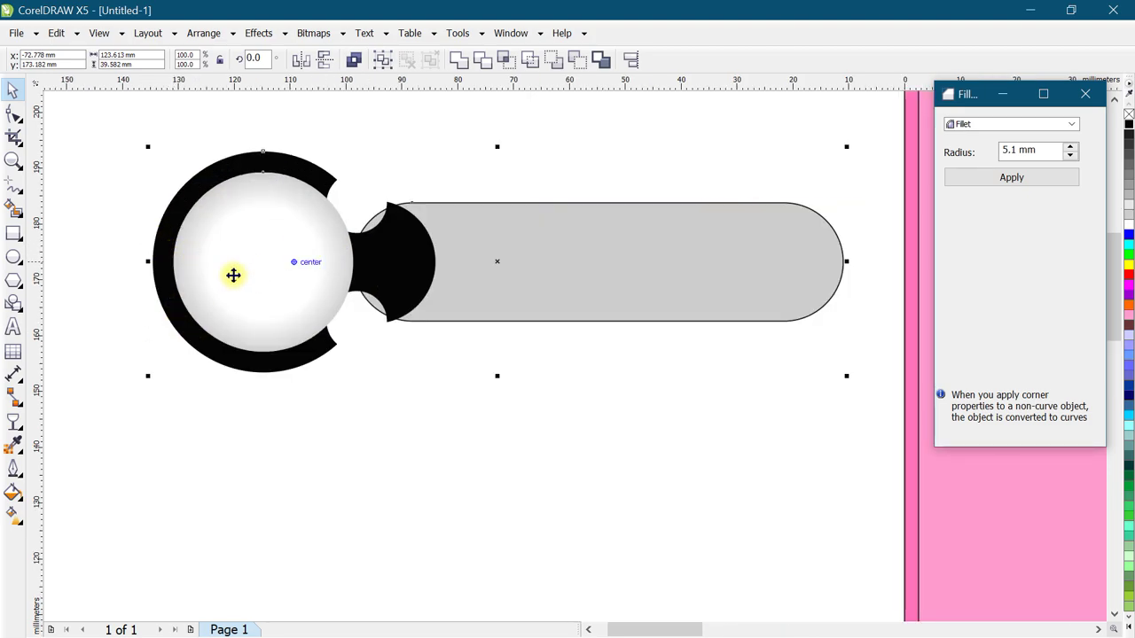
scroll(380, 223, "down", 2)
left_click(305, 319)
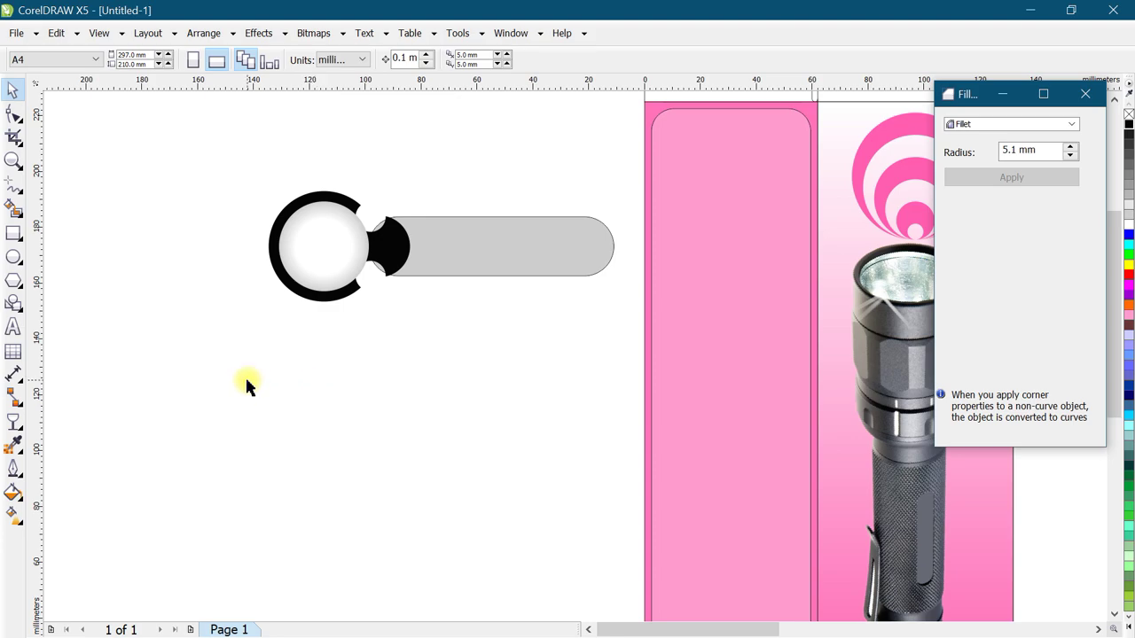
scroll(246, 383, "up", 2)
left_click(13, 258)
Draw a circle below the artwork and give it a radial gradient fill.
left_click_drag(196, 270, 380, 453)
left_click(13, 91)
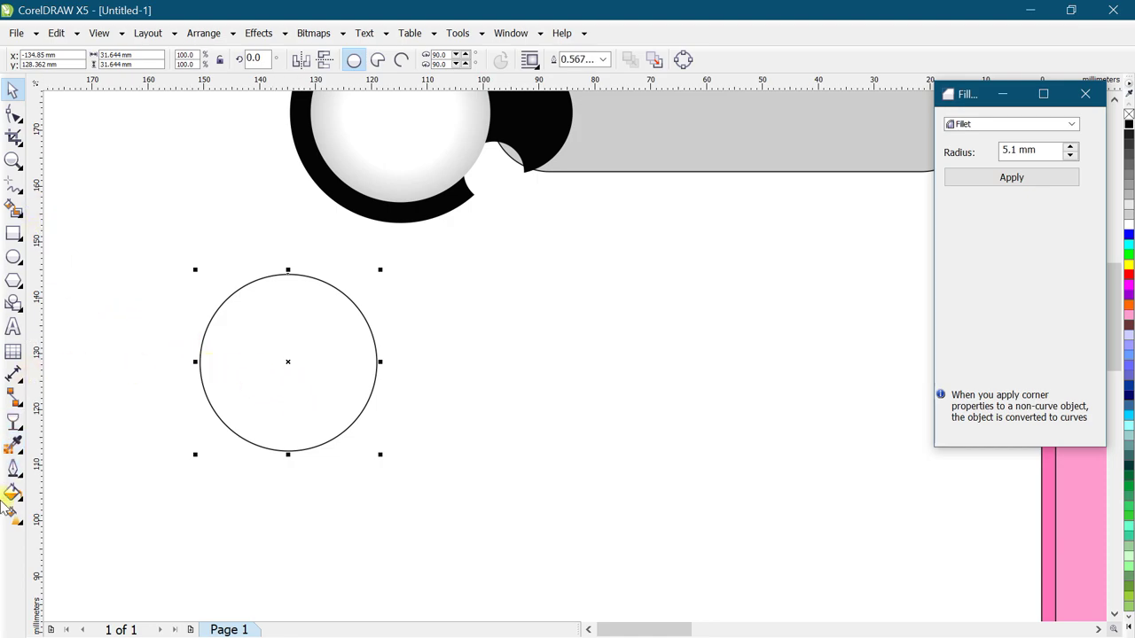
left_click(12, 518)
left_click_drag(287, 361, 353, 427)
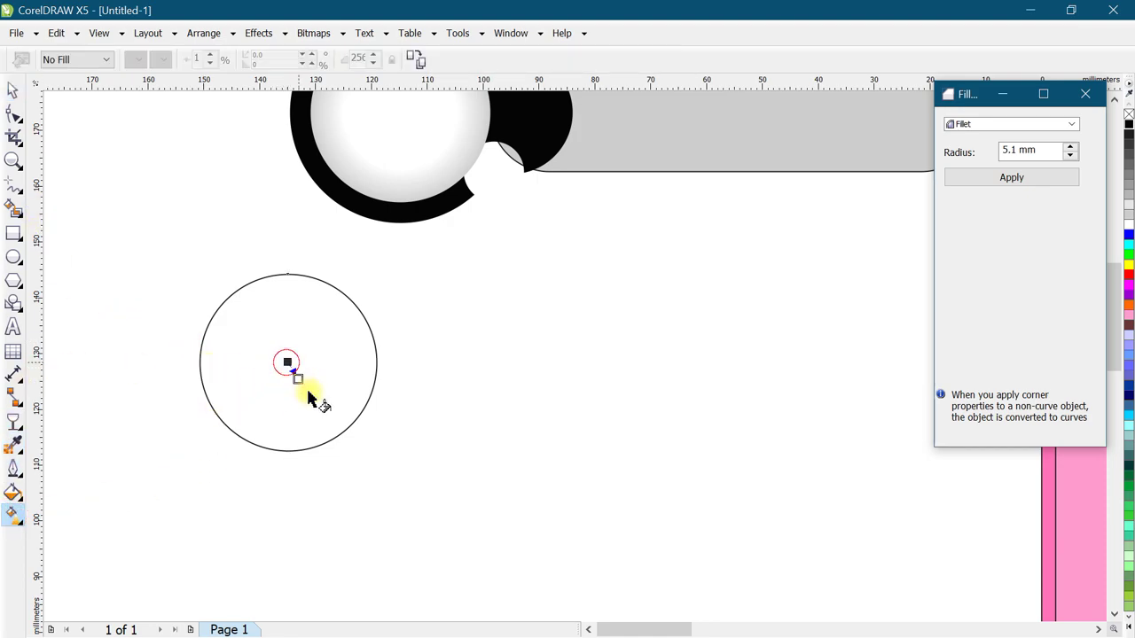
left_click(64, 60)
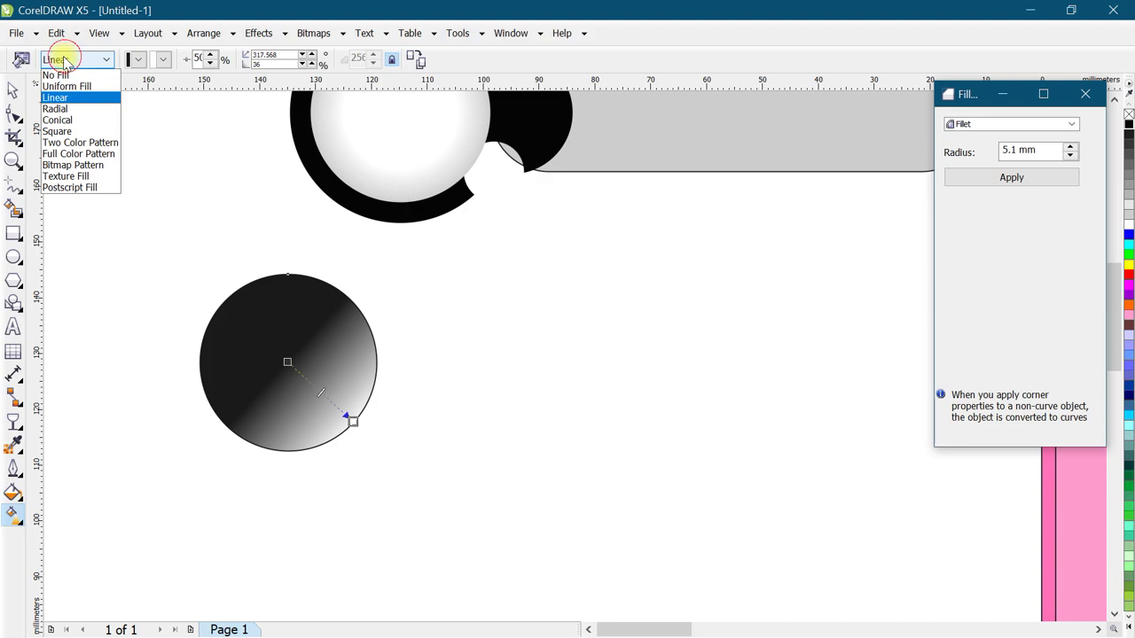
left_click(55, 108)
mouse_move(347, 385)
left_mouse_down()
mouse_move(307, 379)
mouse_move(320, 392)
left_mouse_up()
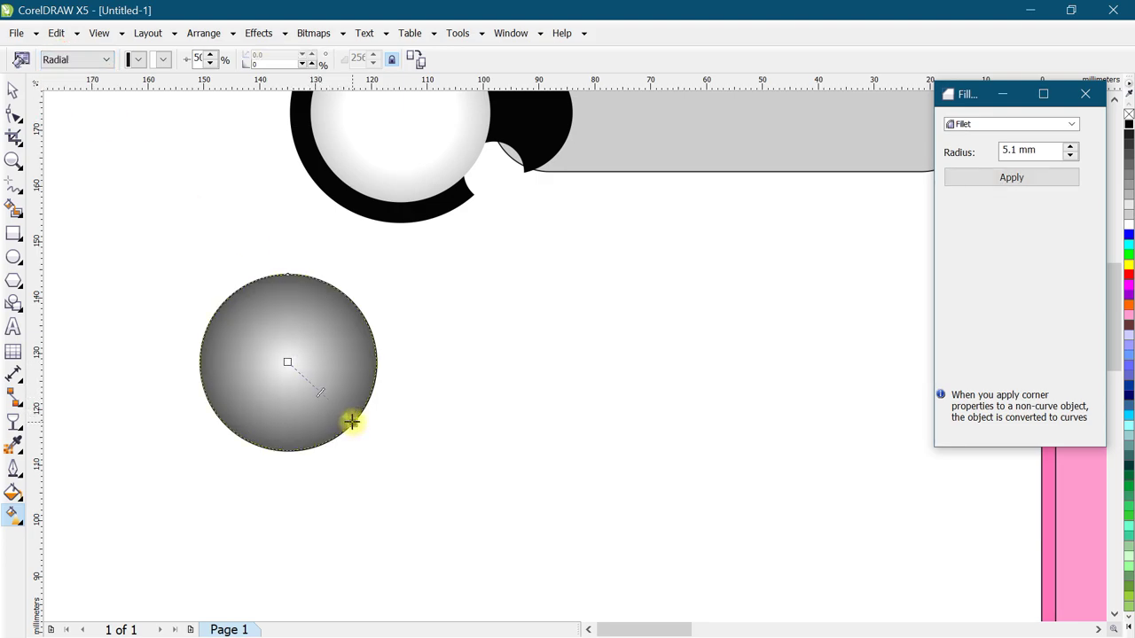
Set the radial gradient's outer node colour to light blue.
left_click(349, 424)
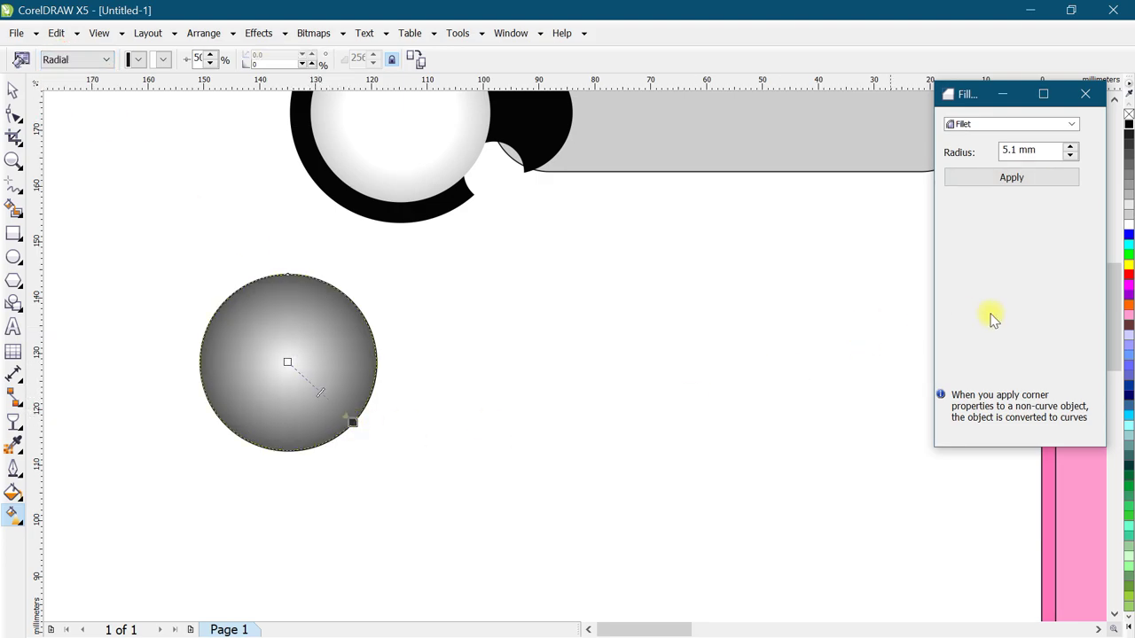
left_click(1127, 384)
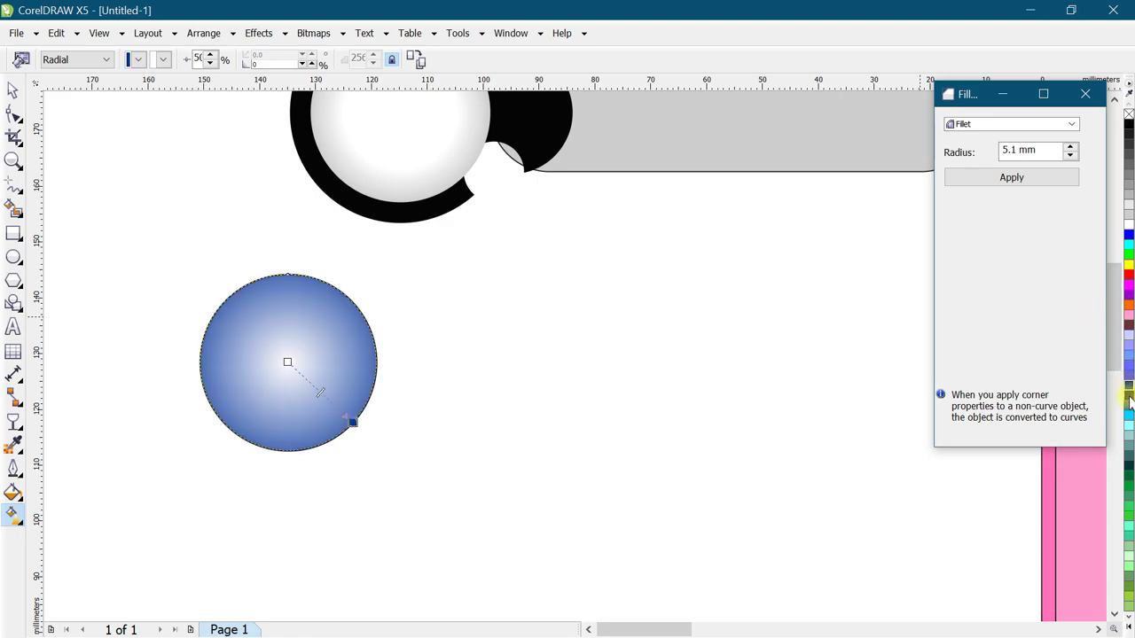
left_click(1128, 398)
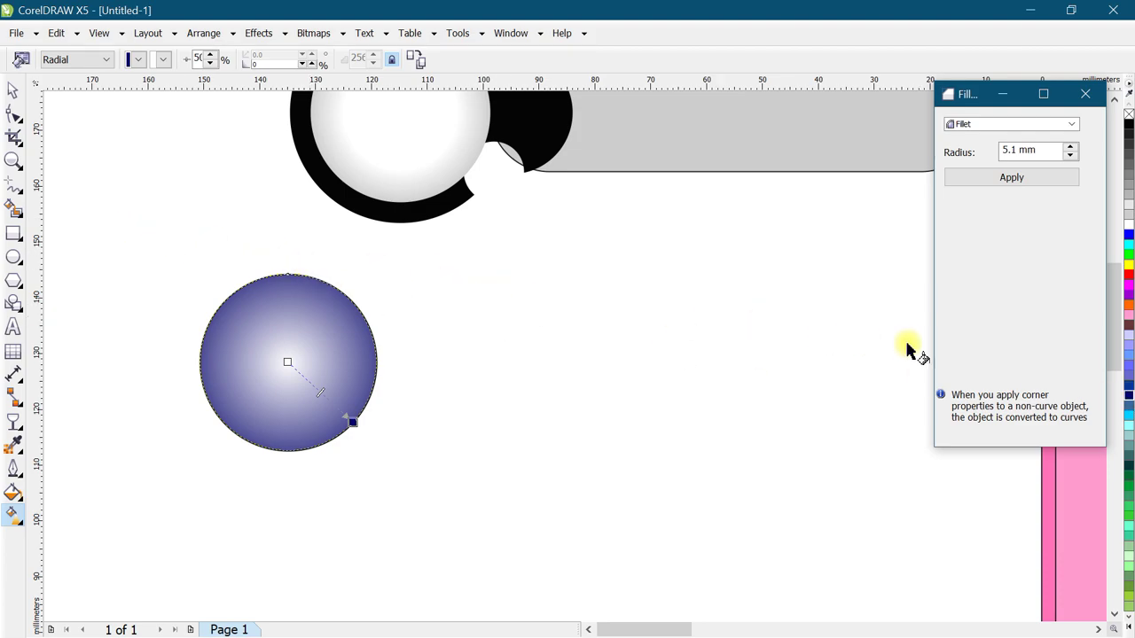
left_click(1128, 391)
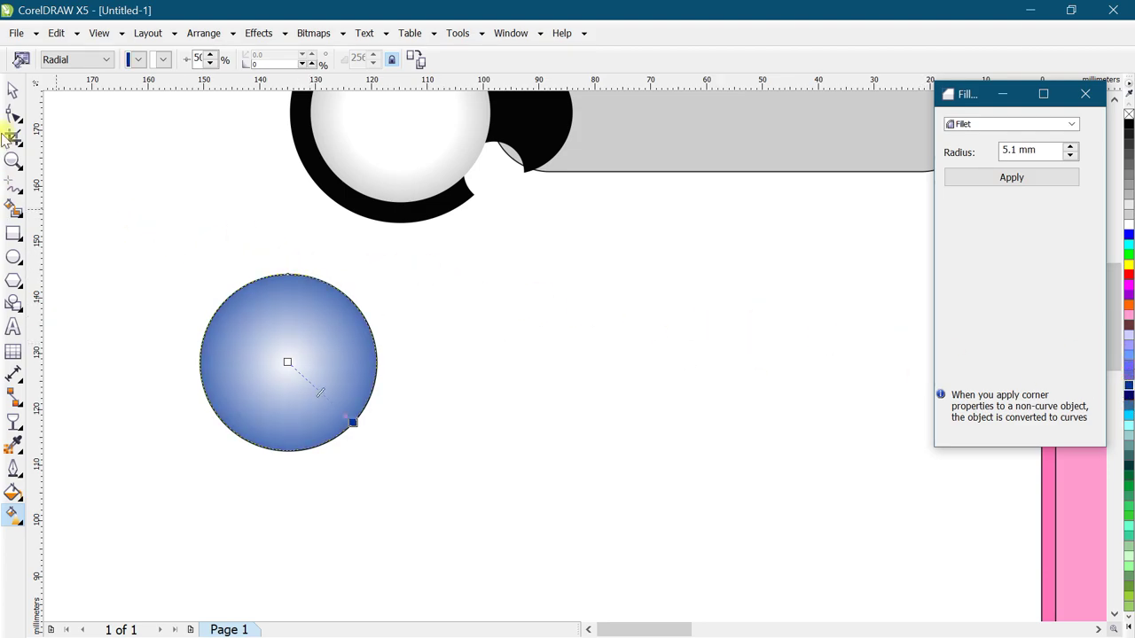
left_click(9, 91)
left_click(130, 268)
left_click(14, 233)
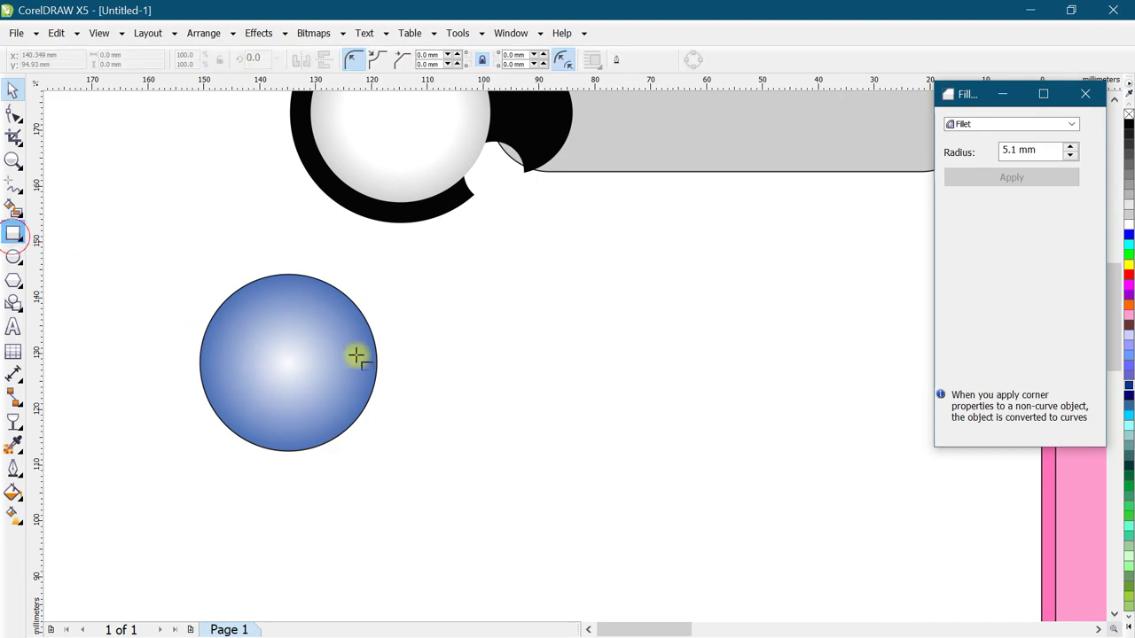
Draw a tall narrow rectangle right of the circle, round its top-left and bottom-right corners, and convert it to curves.
scroll(357, 354, "up", 2)
left_click_drag(421, 187, 463, 307)
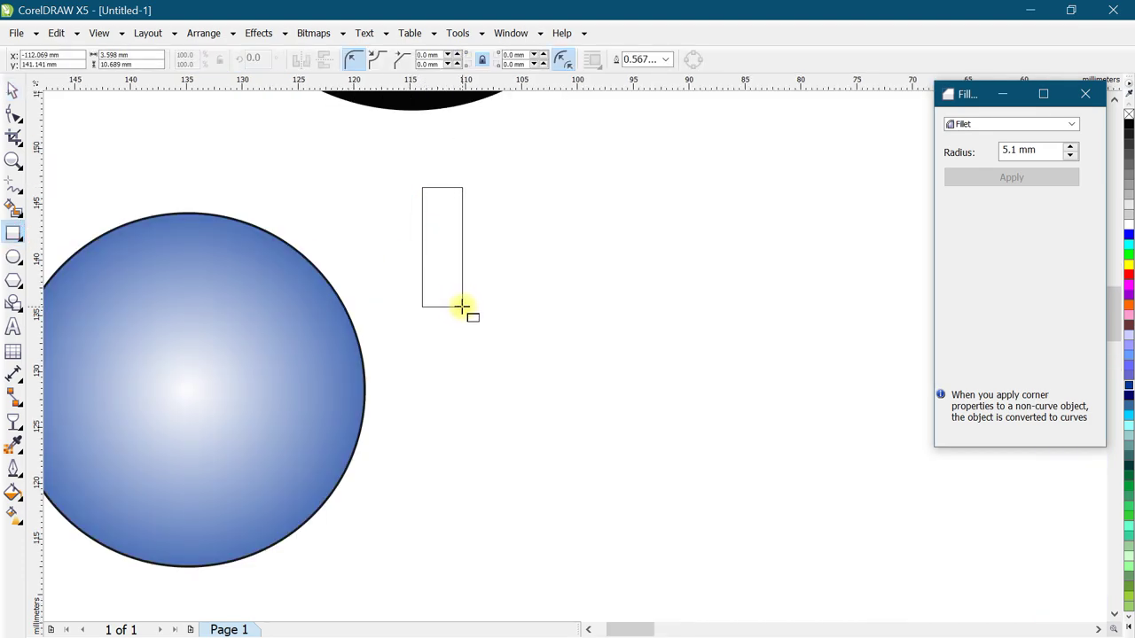
scroll(490, 214, "up", 2)
left_click(13, 115)
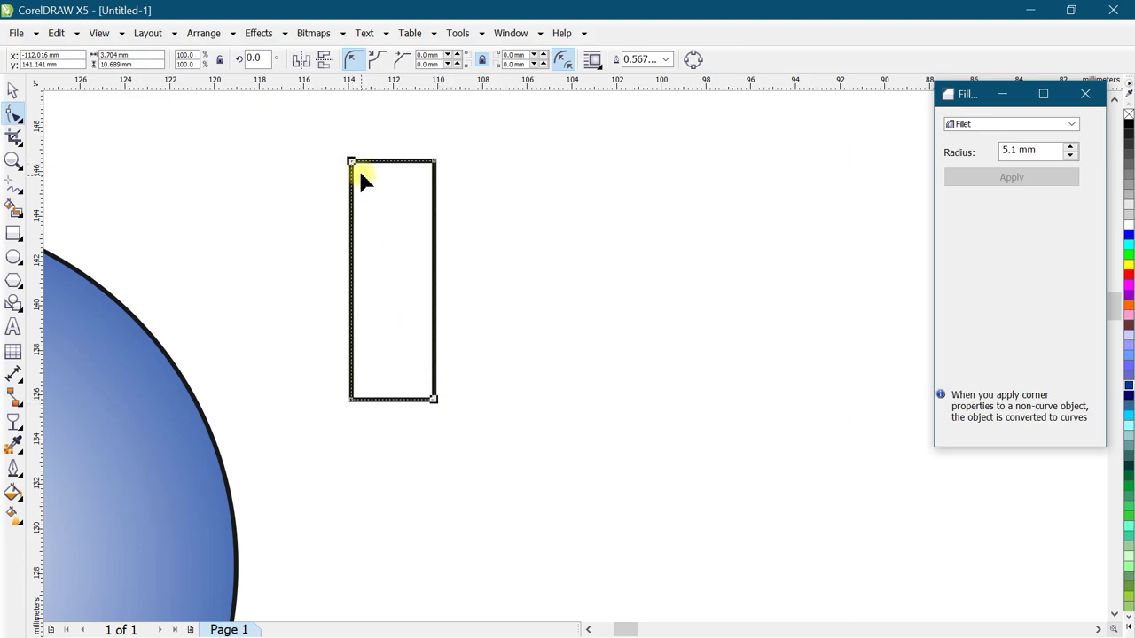
mouse_move(352, 160)
left_mouse_down()
mouse_move(435, 228)
mouse_move(425, 410)
left_mouse_up()
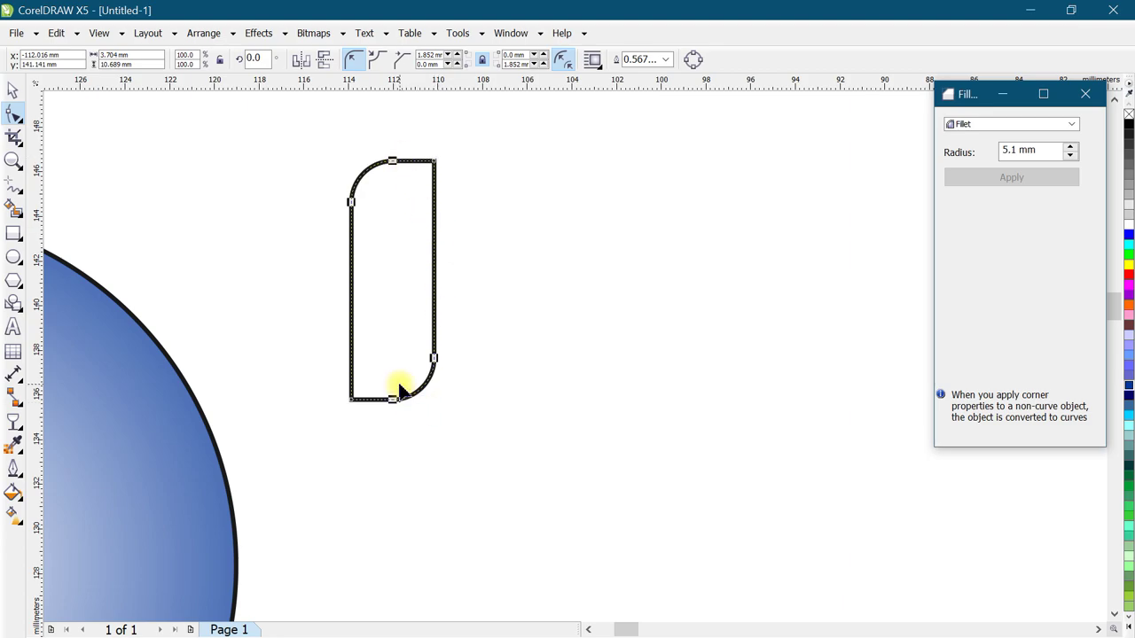
key("ctrl+q")
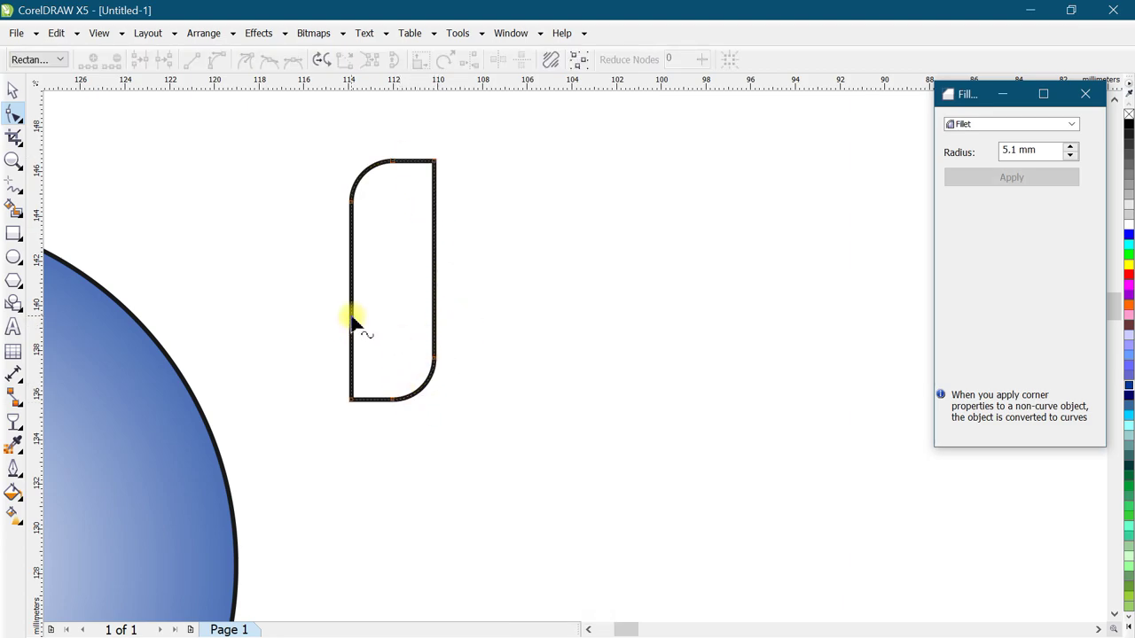
Turn the left and right edges into curves and bend each into an S-curve.
right_click(351, 324)
left_click(381, 385)
left_click(352, 338)
left_click_drag(353, 340, 390, 337)
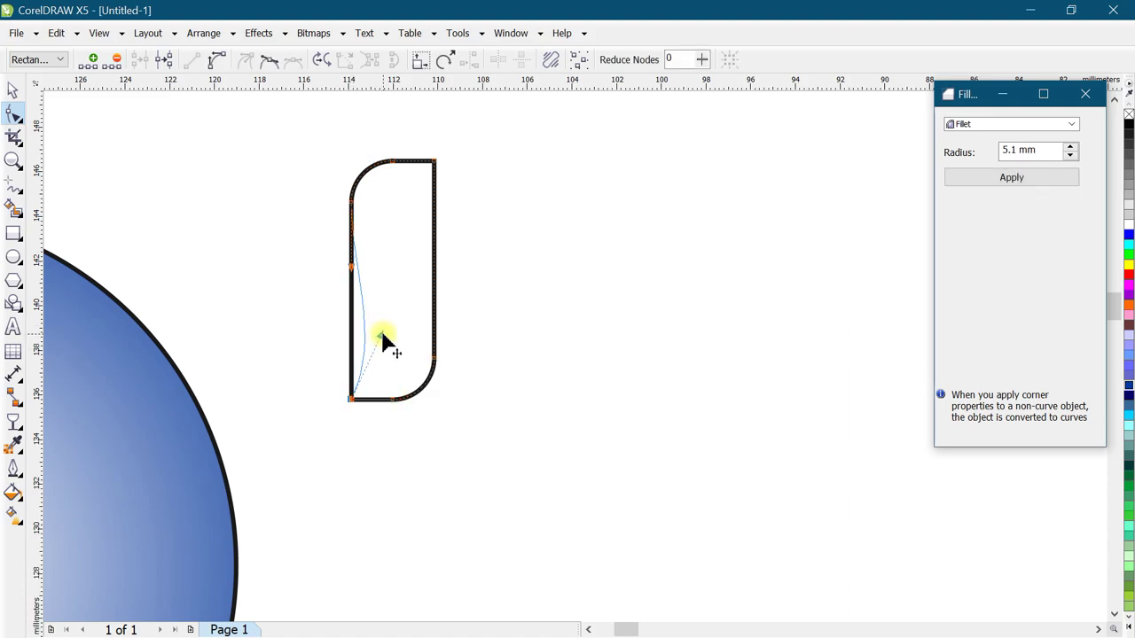
left_click(435, 206)
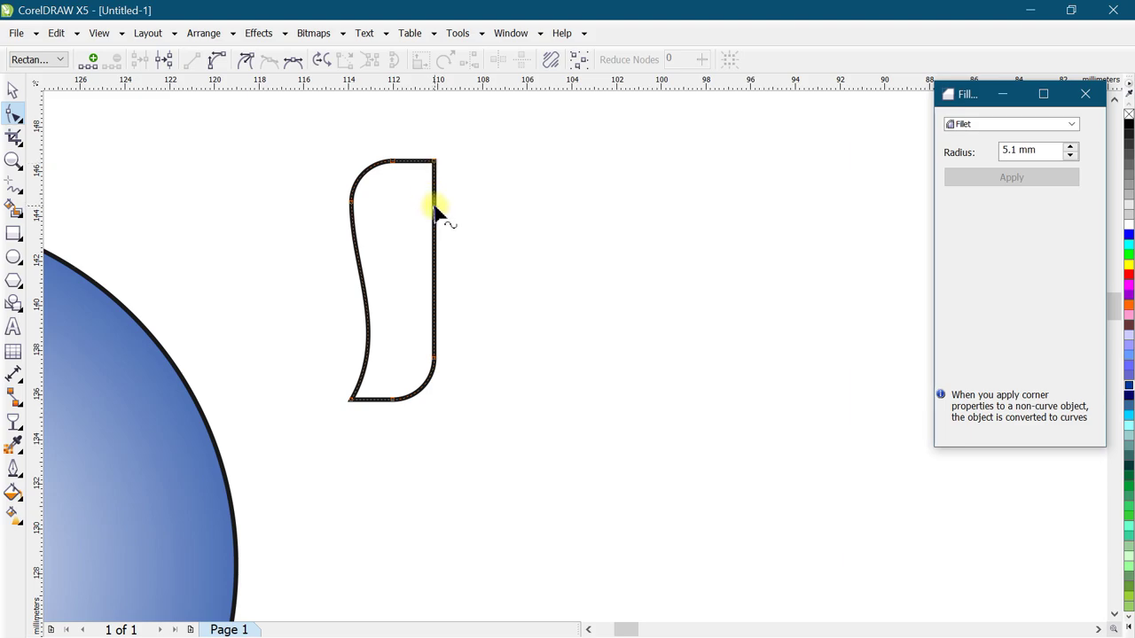
right_click(434, 211)
left_click(495, 283)
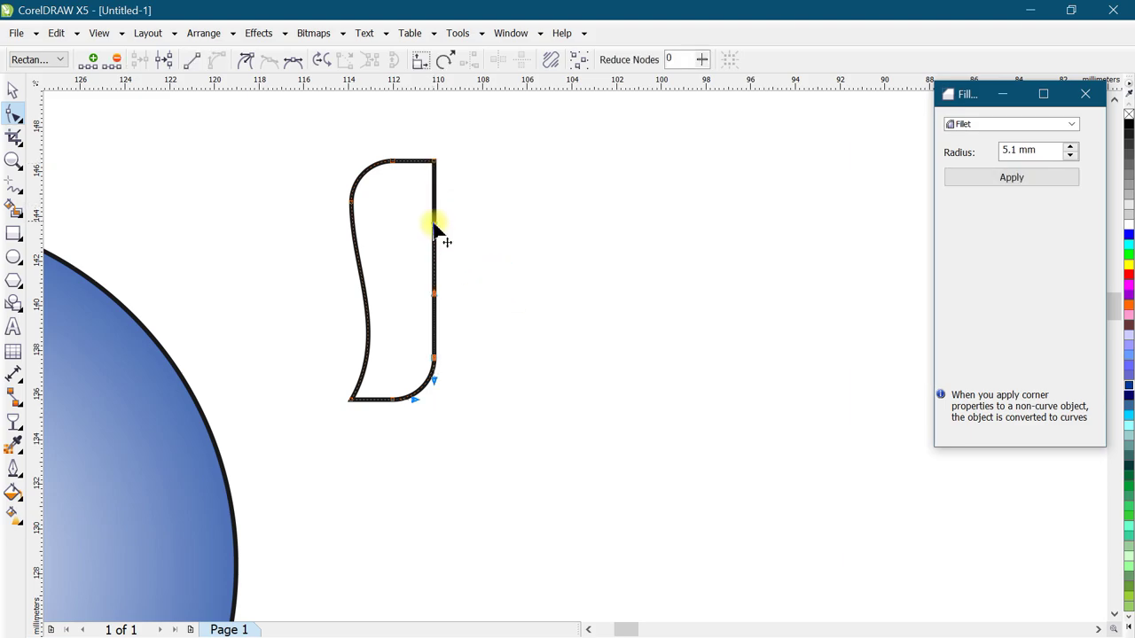
left_click_drag(436, 232, 364, 257)
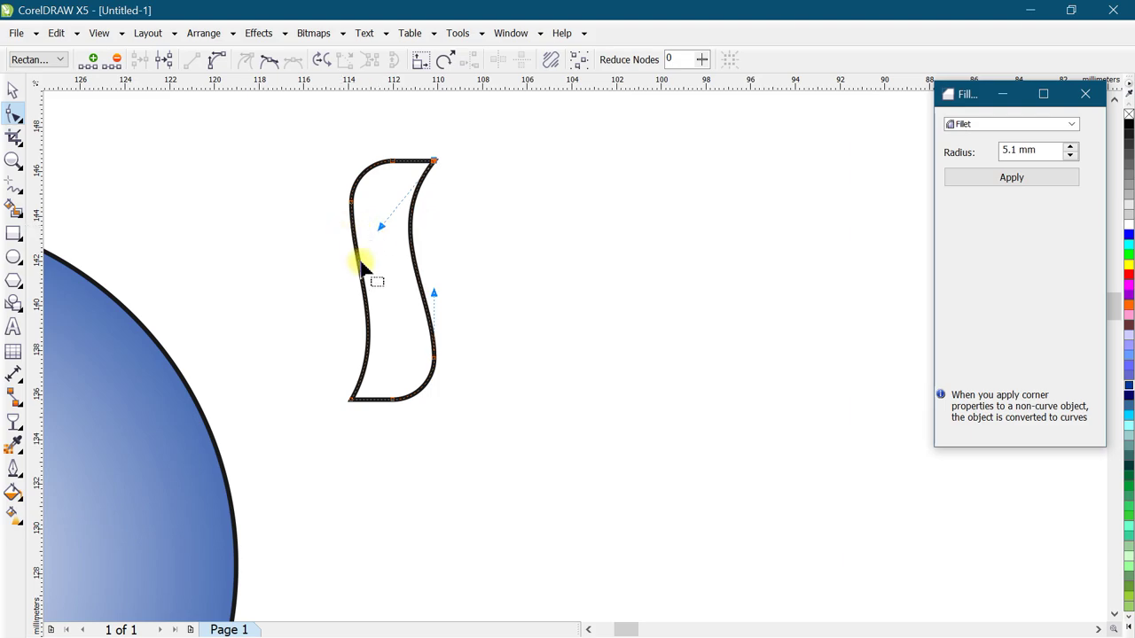
left_click(12, 90)
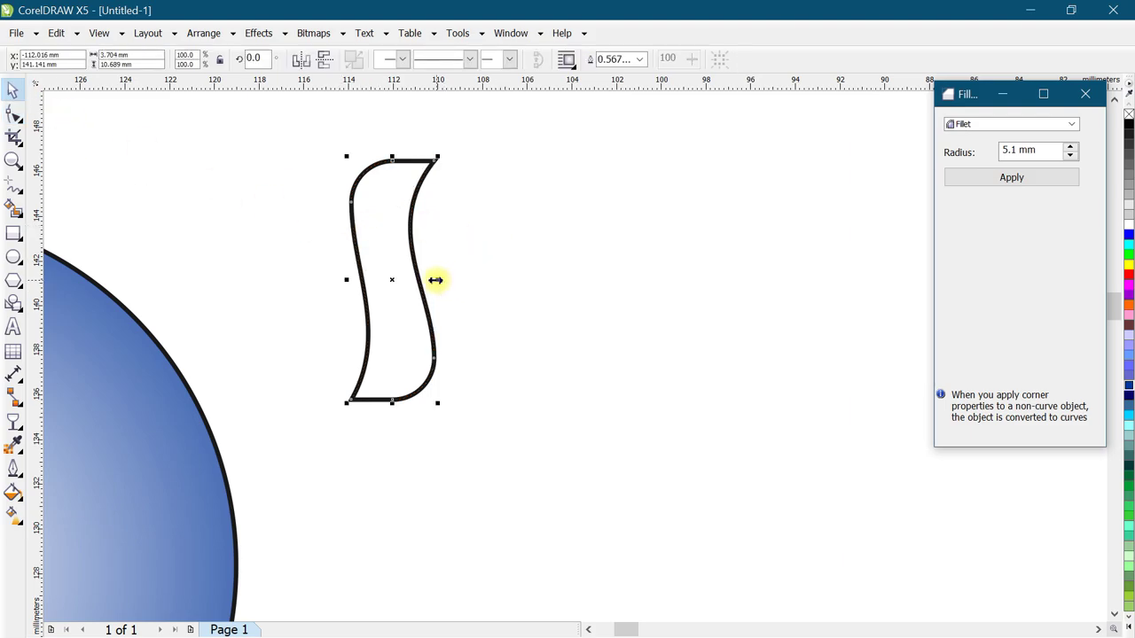
Narrow the S-shape to 75% width, resize it and move it onto the blue circle.
left_click_drag(435, 280, 414, 280)
scroll(453, 271, "down", 2)
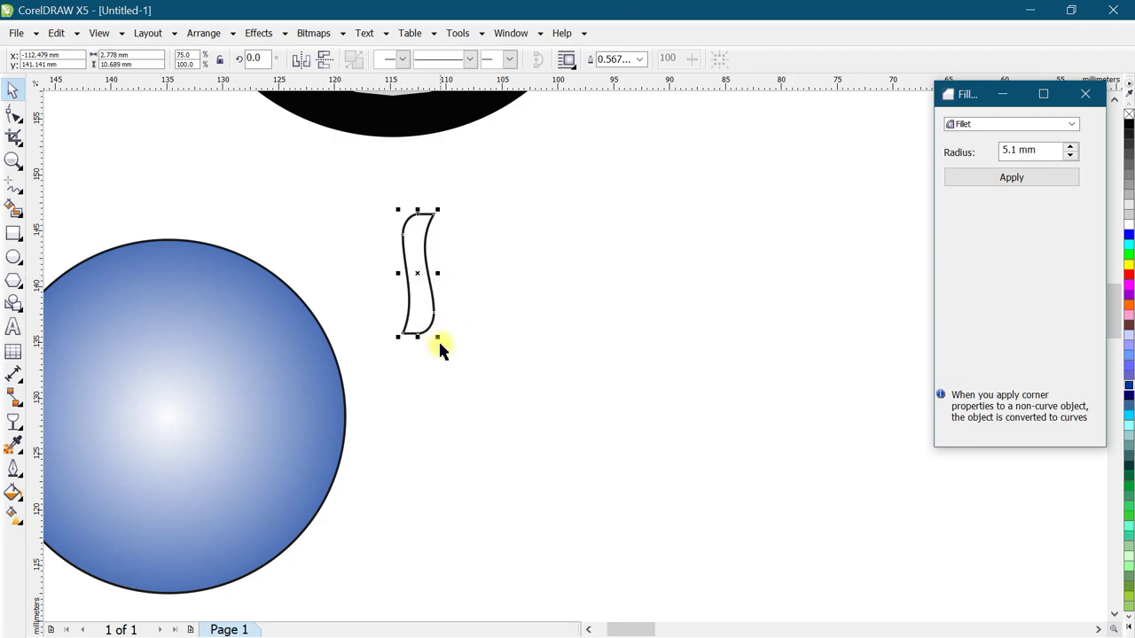
left_click_drag(438, 338, 421, 276)
left_click(421, 278)
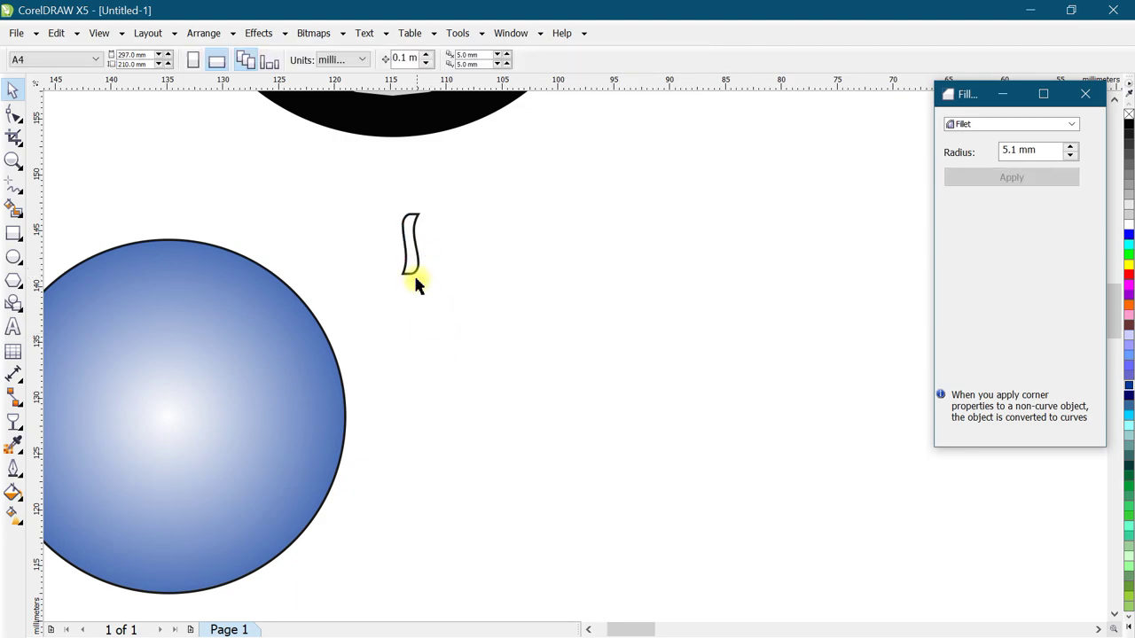
left_click(415, 276)
mouse_move(423, 277)
left_mouse_down()
mouse_move(434, 313)
mouse_move(224, 360)
left_mouse_up()
left_click(304, 365, "shift")
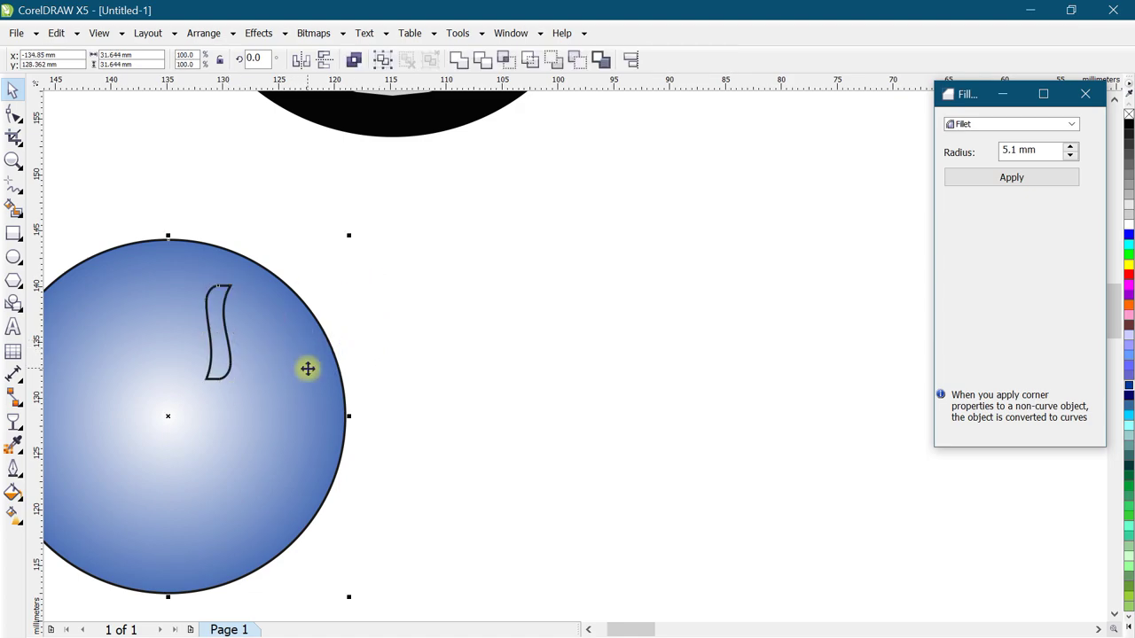
Position the S-shape up near the blue circle's top edge.
scroll(464, 337, "down", 2)
scroll(307, 364, "up", 2)
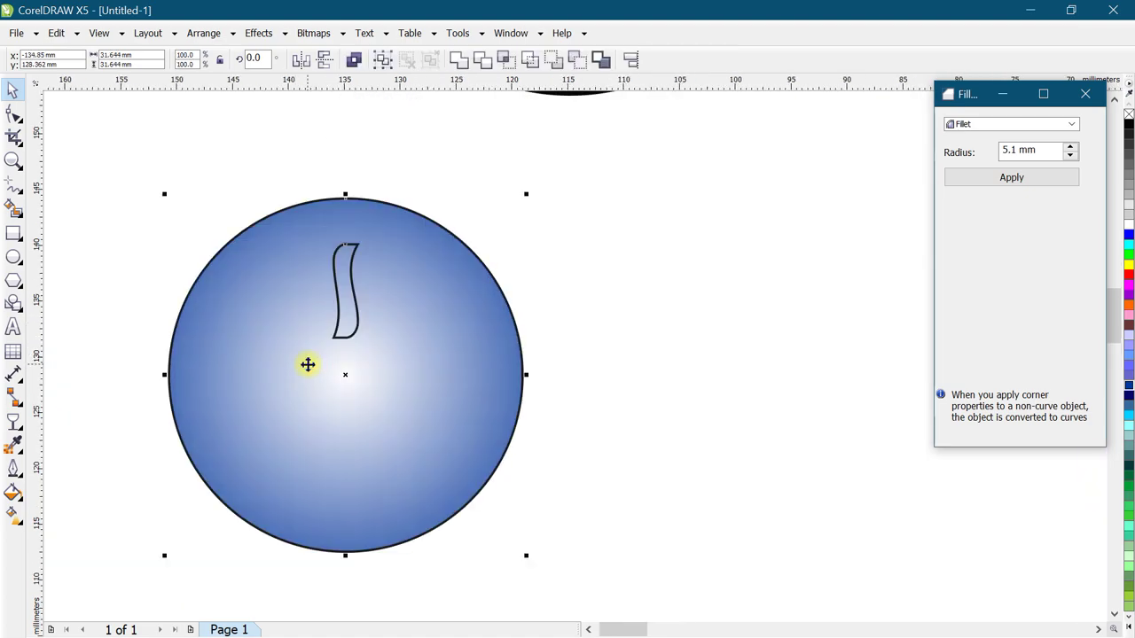
key("Escape")
left_click(350, 297)
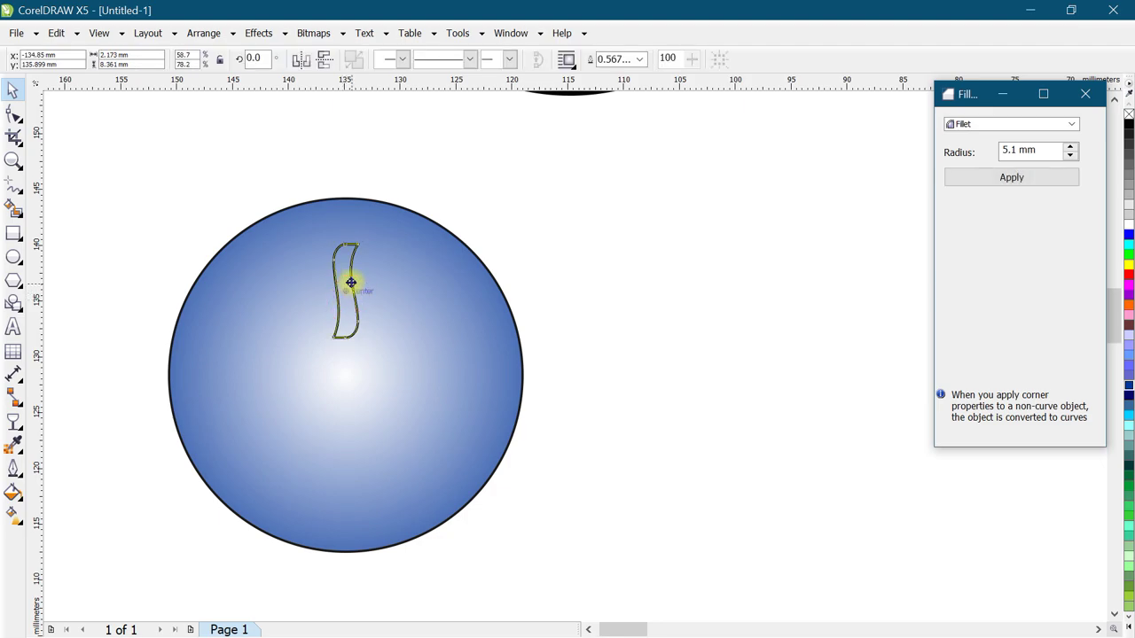
left_click_drag(349, 270, 354, 251)
left_click(406, 271, "shift")
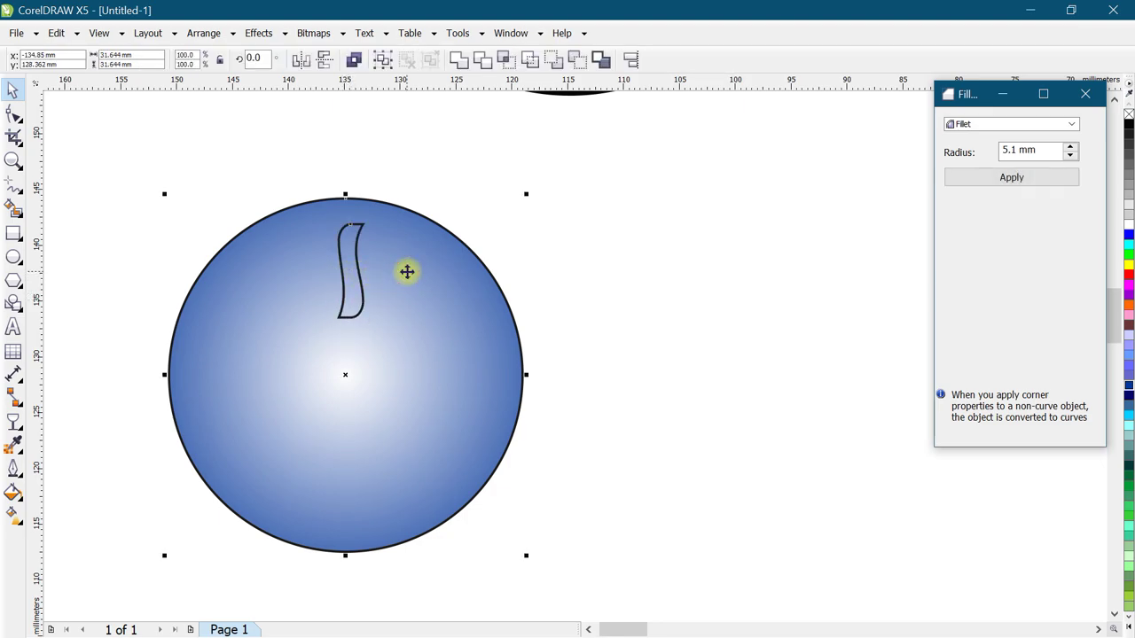
key("Escape")
left_click(343, 272)
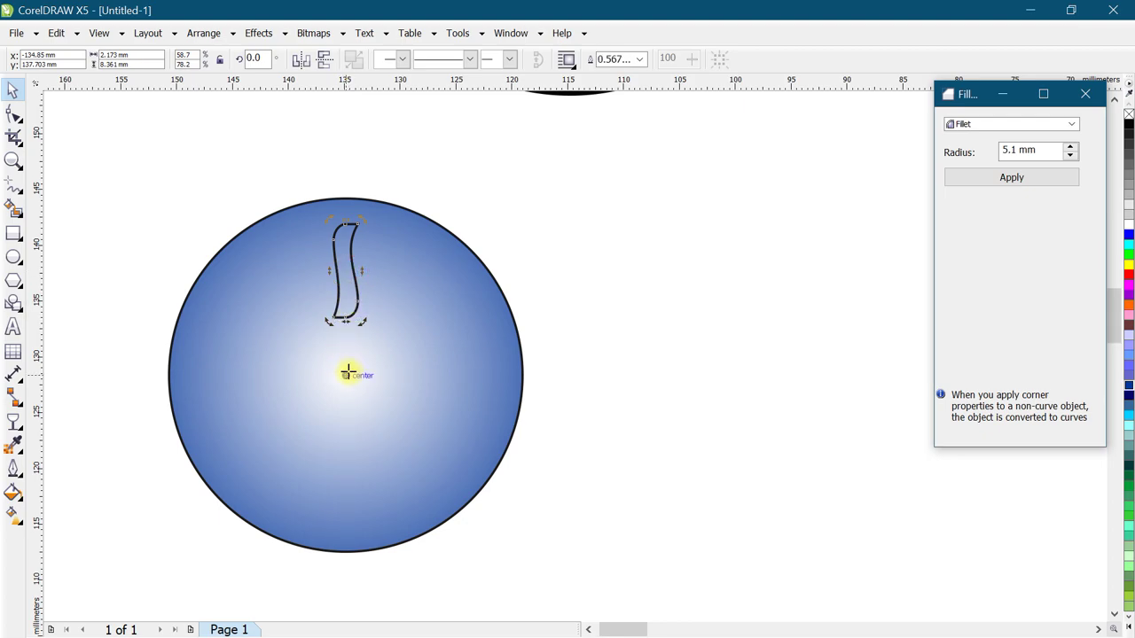
Rotate-copy the S-shape 30° around the circle's centre, repeat with Ctrl+R, and select all twelve.
left_click_drag(329, 219, 263, 256)
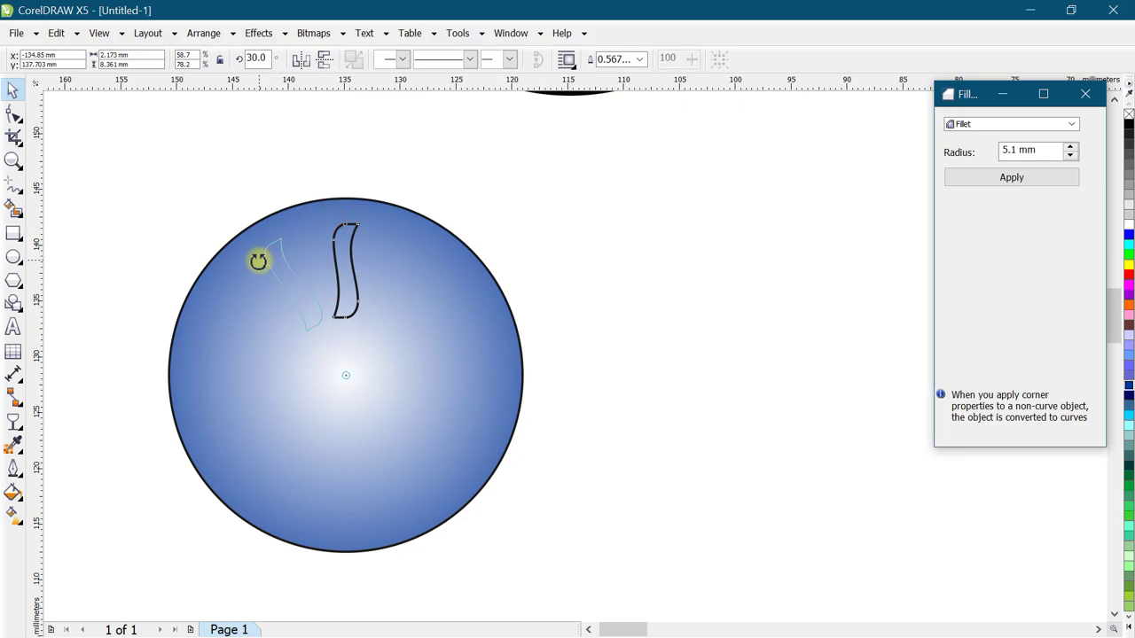
left_click_drag(258, 260, 258, 261)
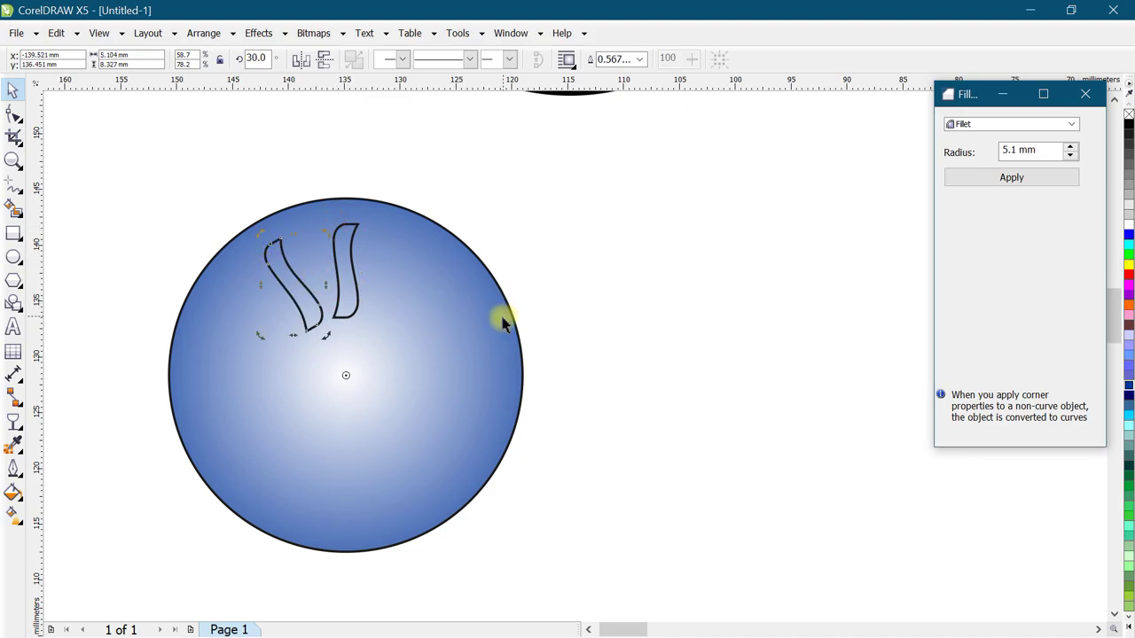
key("ctrl+r")
key("ctrl+r")
key("ctrl+r")
key("ctrl+r")
key("ctrl+r")
key("ctrl+r")
key("ctrl+r")
key("ctrl+r")
key("ctrl+r")
key("ctrl+r")
left_click(583, 274)
mouse_move(127, 146)
left_mouse_down()
mouse_move(519, 430)
mouse_move(629, 534)
left_mouse_up()
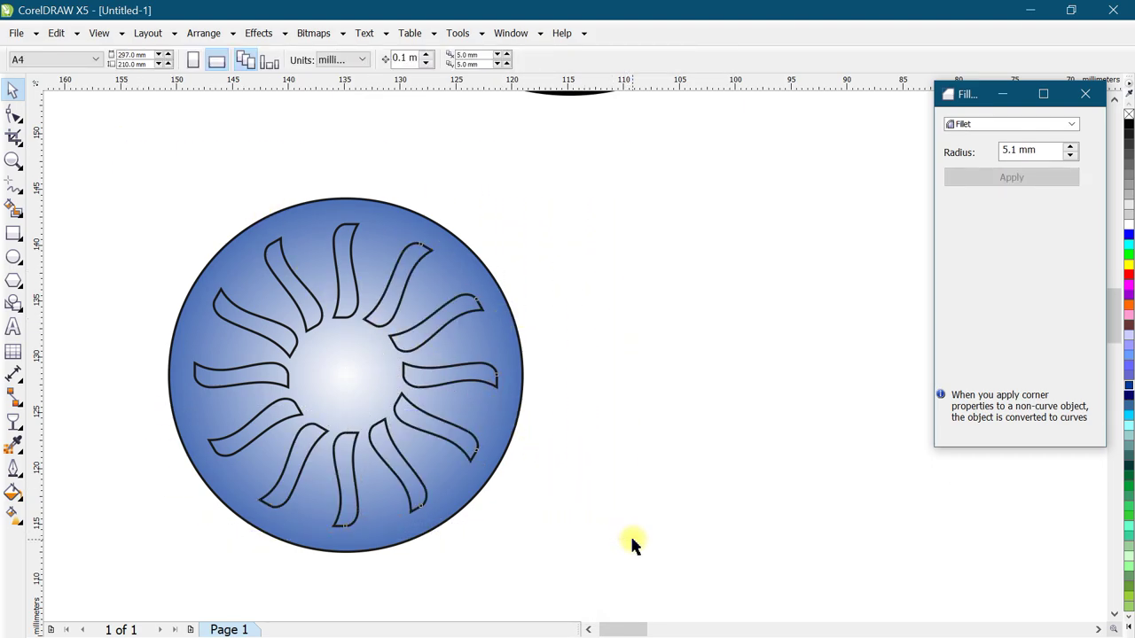
Fill the twelve S-shapes dark navy, combine them, and give them Uniform transparency.
left_click(1126, 396)
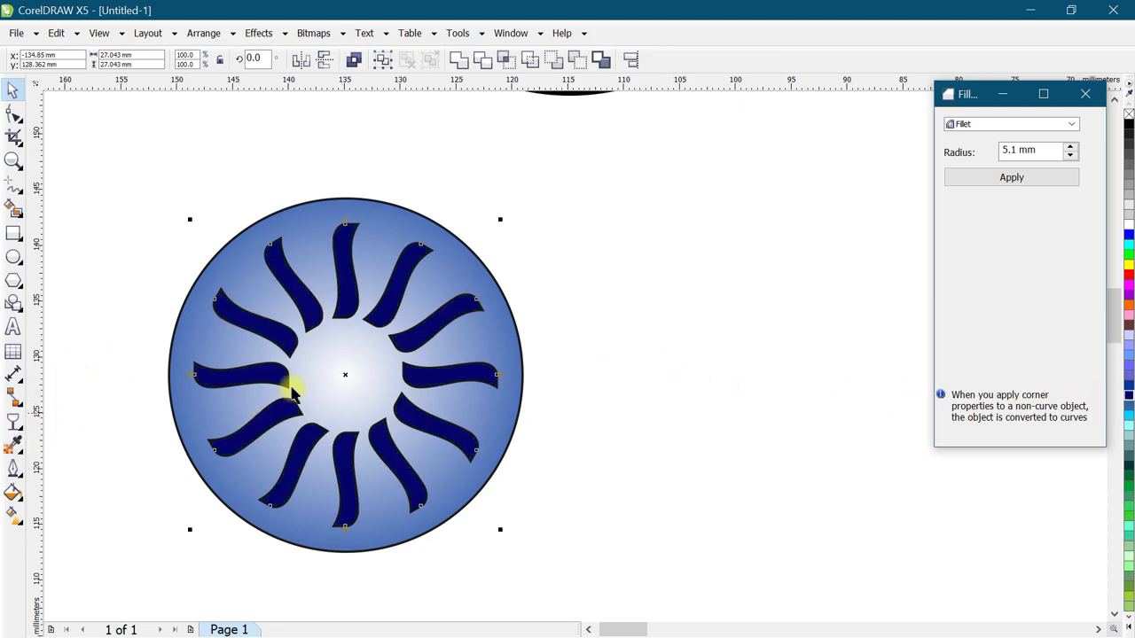
left_click(460, 61)
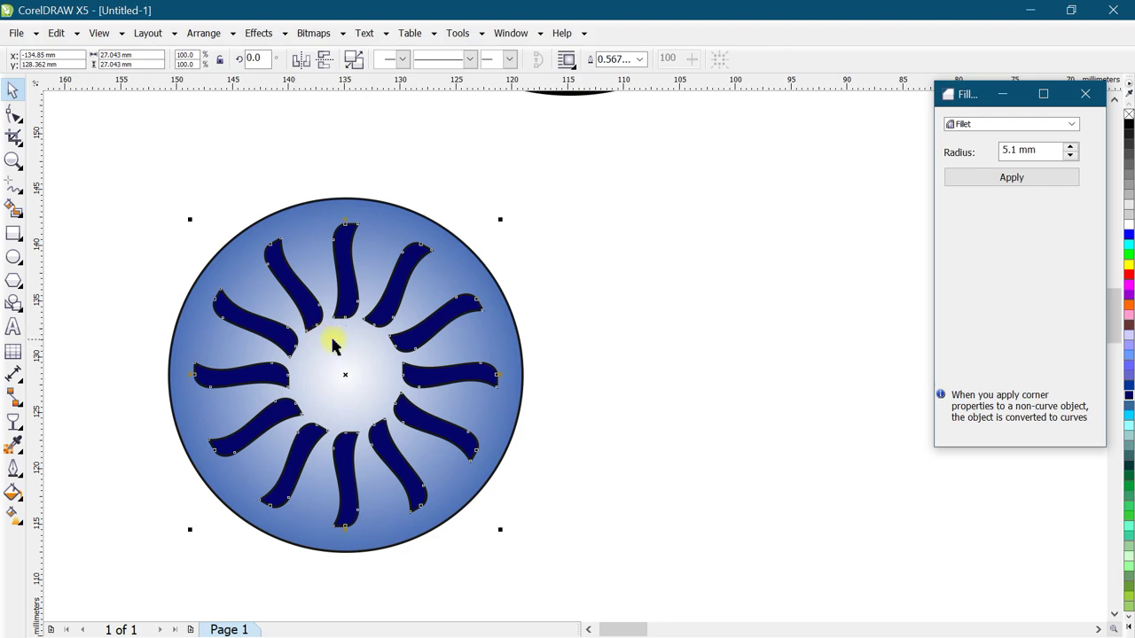
left_click(13, 422)
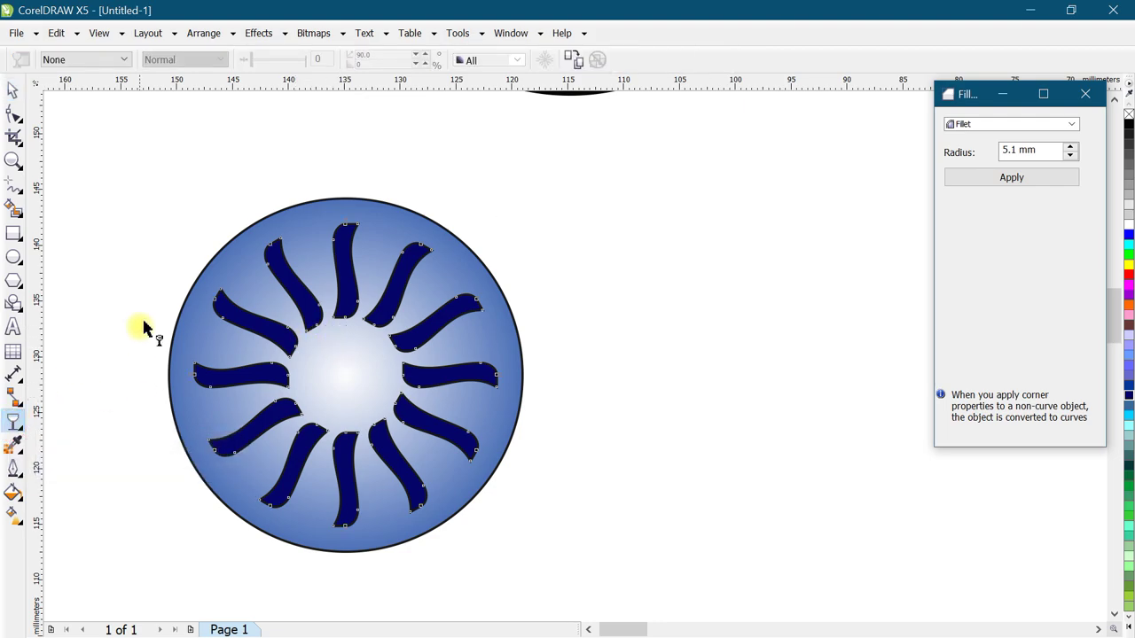
left_click(62, 59)
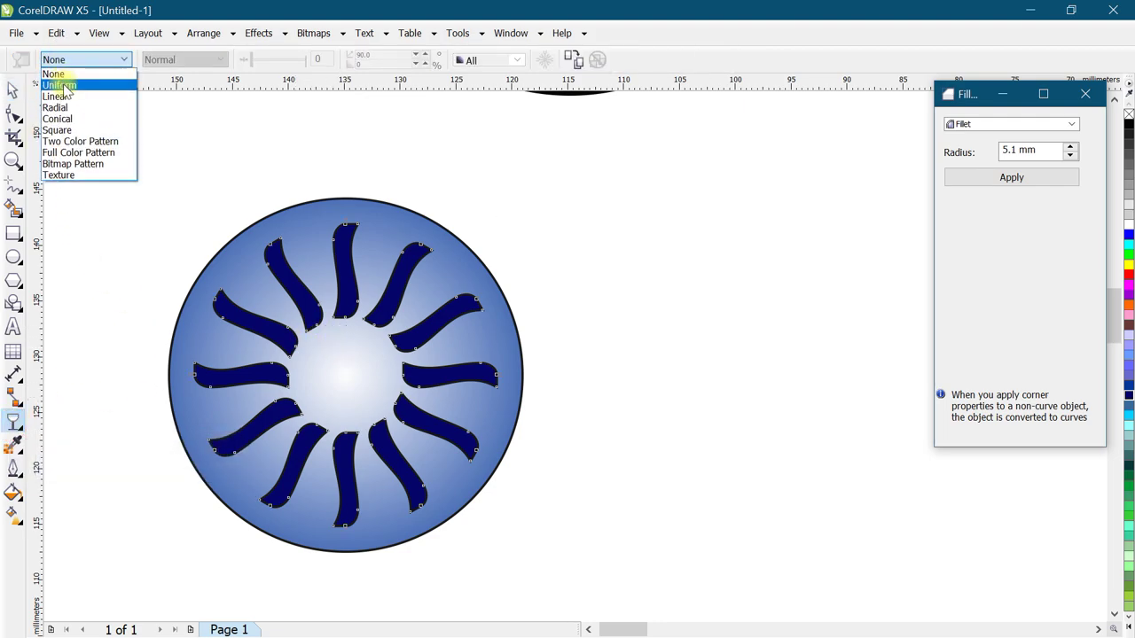
left_click(64, 85)
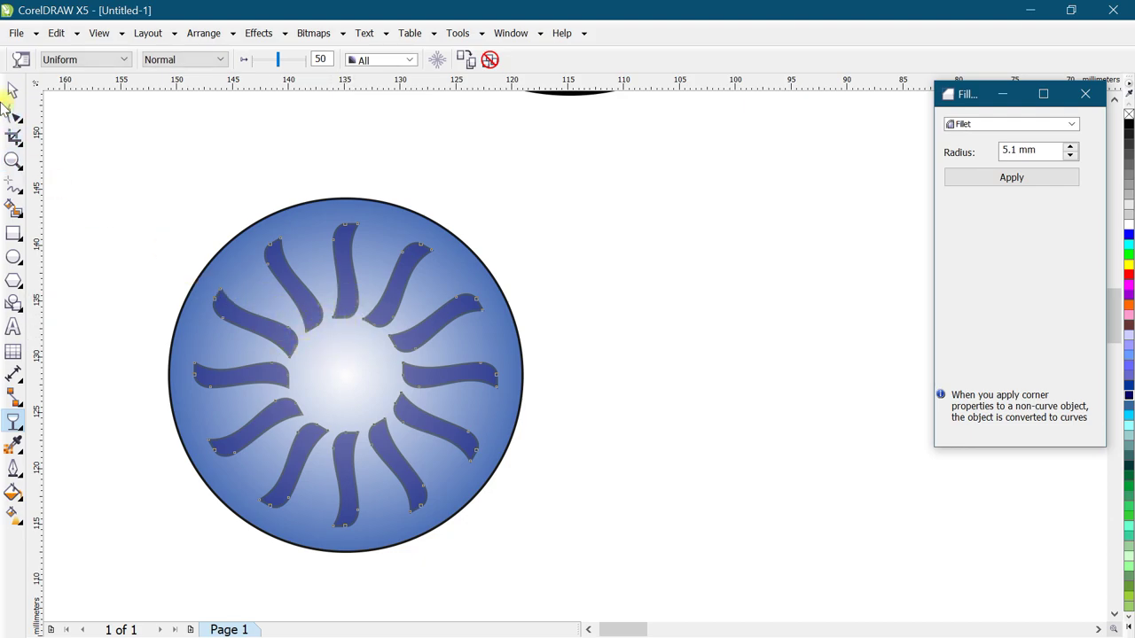
left_click(14, 89)
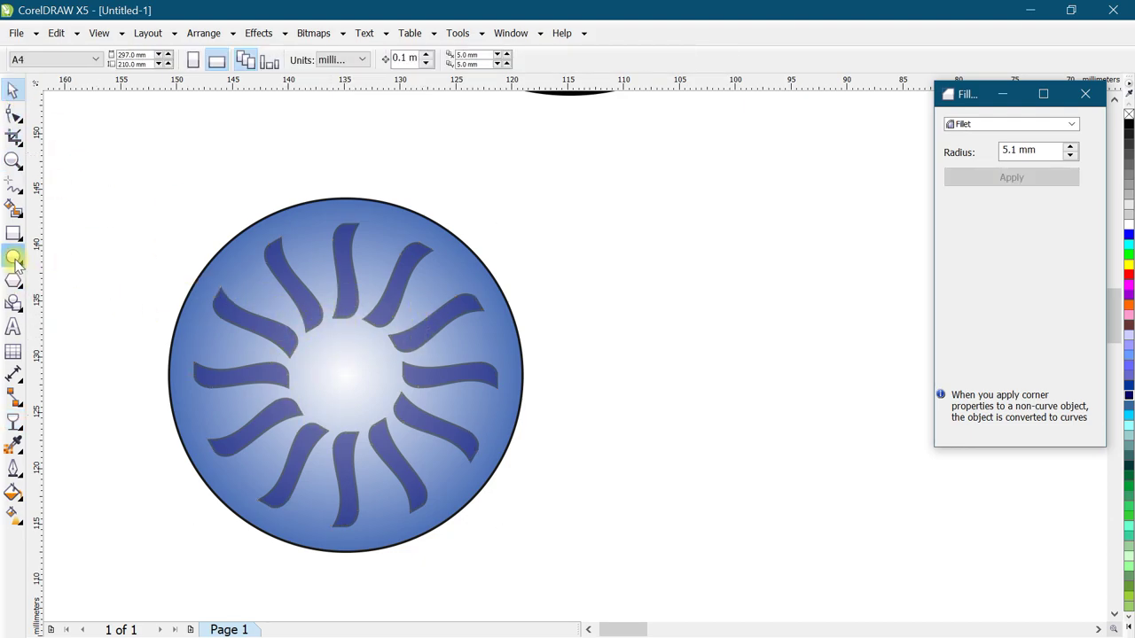
Draw a circle centred on the blue iris and fill it black.
left_click(13, 257)
left_click_drag(139, 258, 316, 435)
left_click(13, 89)
left_click(358, 240, "shift")
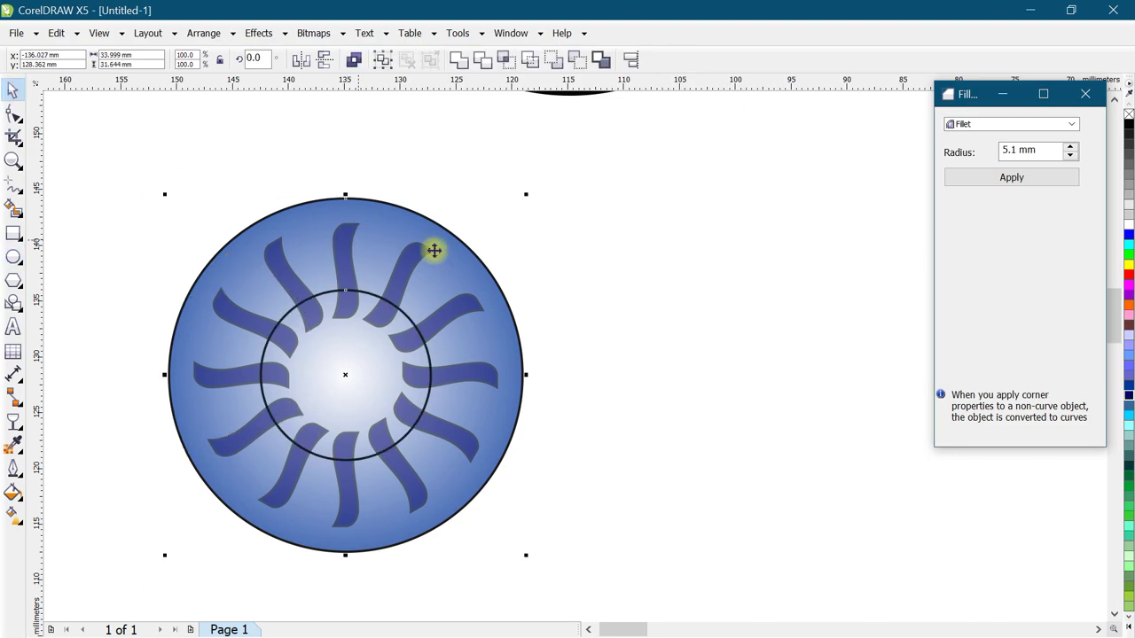
key("c")
key("e")
left_click(578, 256)
left_click(340, 301)
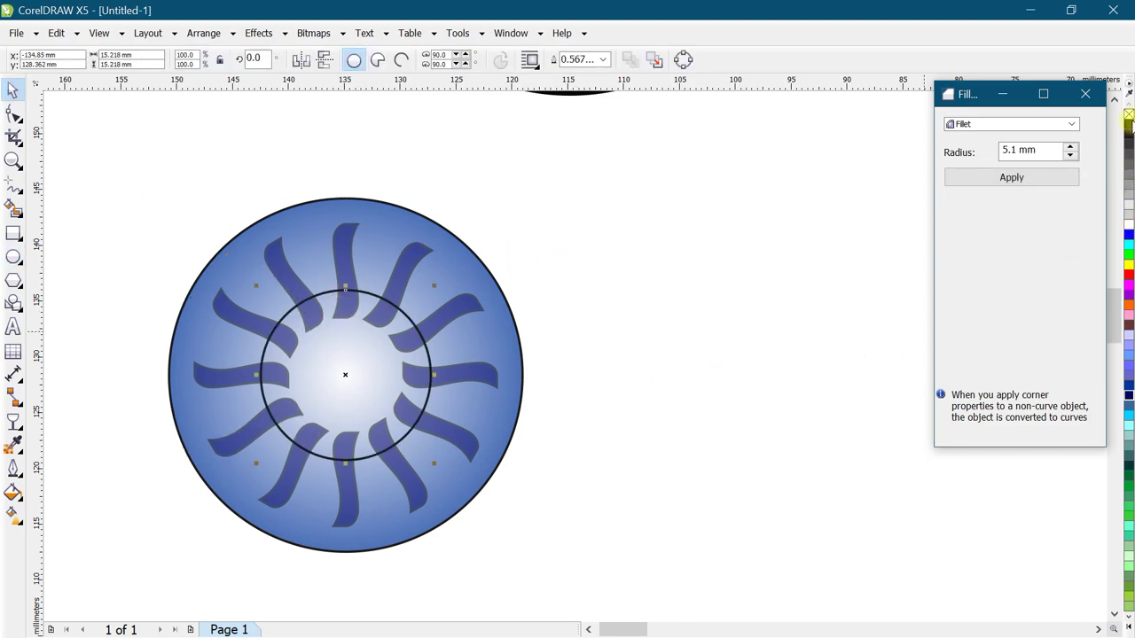
left_click(1129, 126)
Resize the black pupil around its centre and draw a small circle on its top edge.
left_click(628, 322)
left_click(368, 359)
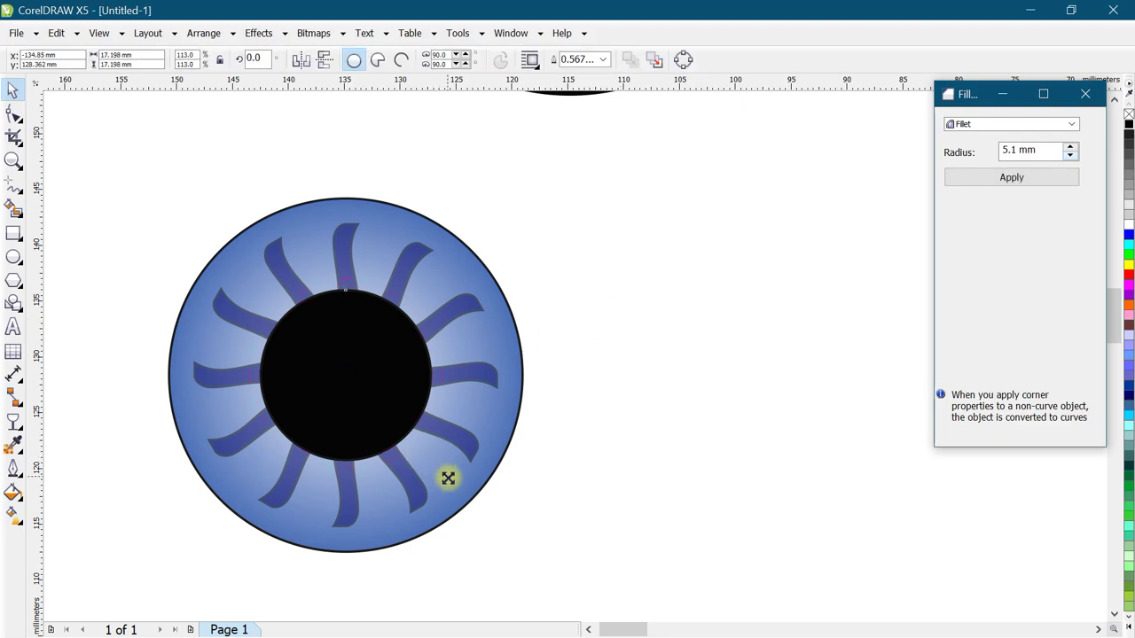
left_click_drag(435, 463, 449, 477)
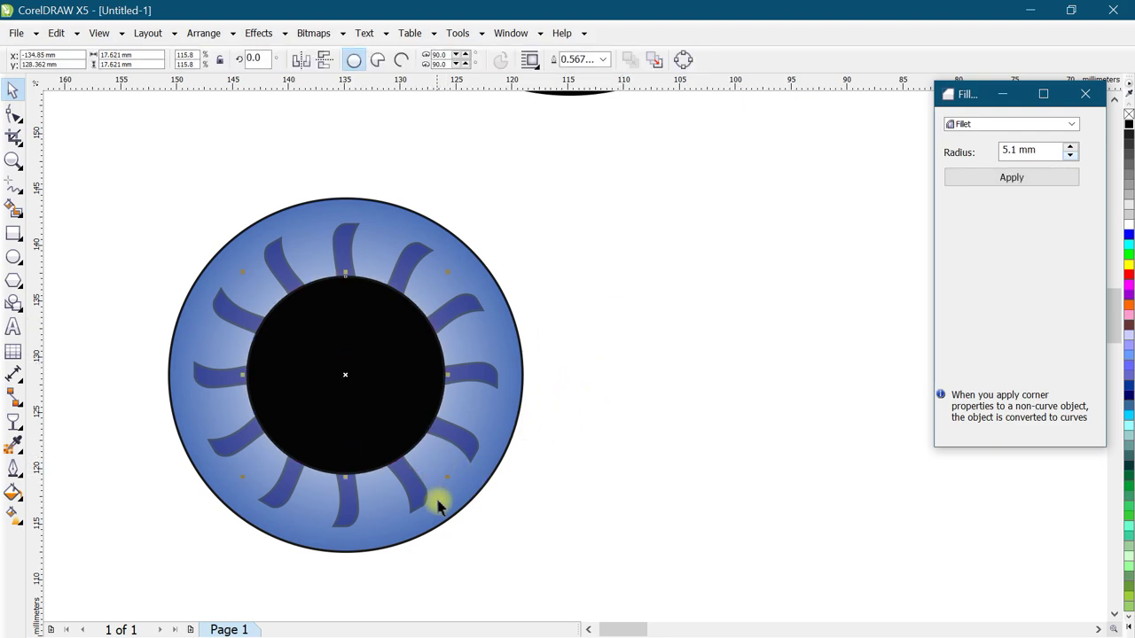
left_click_drag(445, 273, 442, 278)
left_click(577, 278)
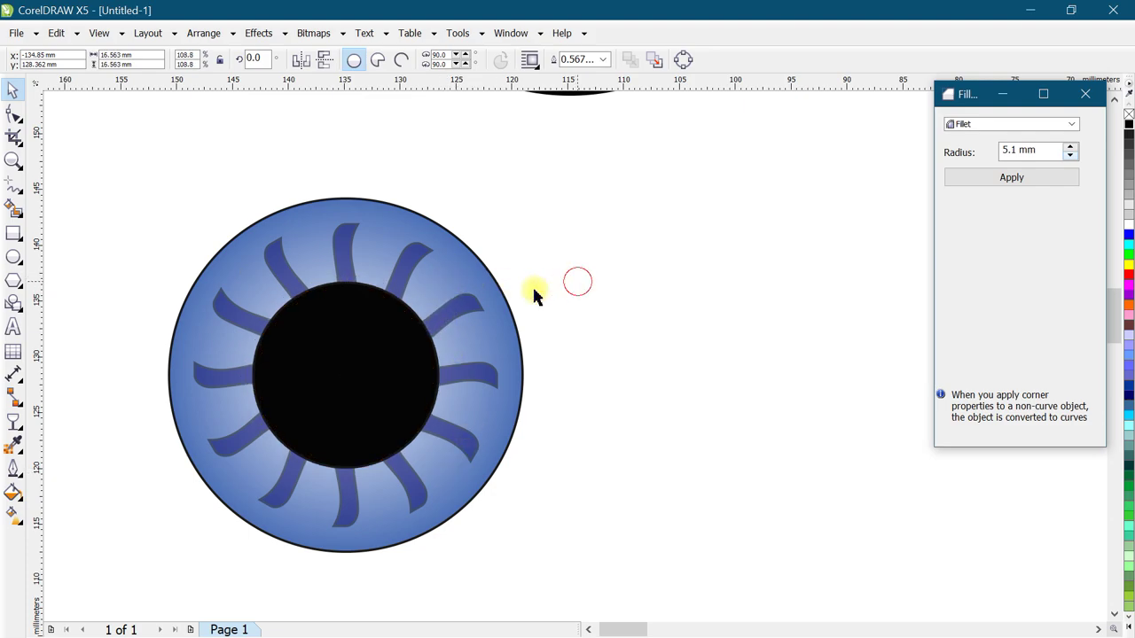
left_click(13, 258)
left_click_drag(371, 296, 392, 315)
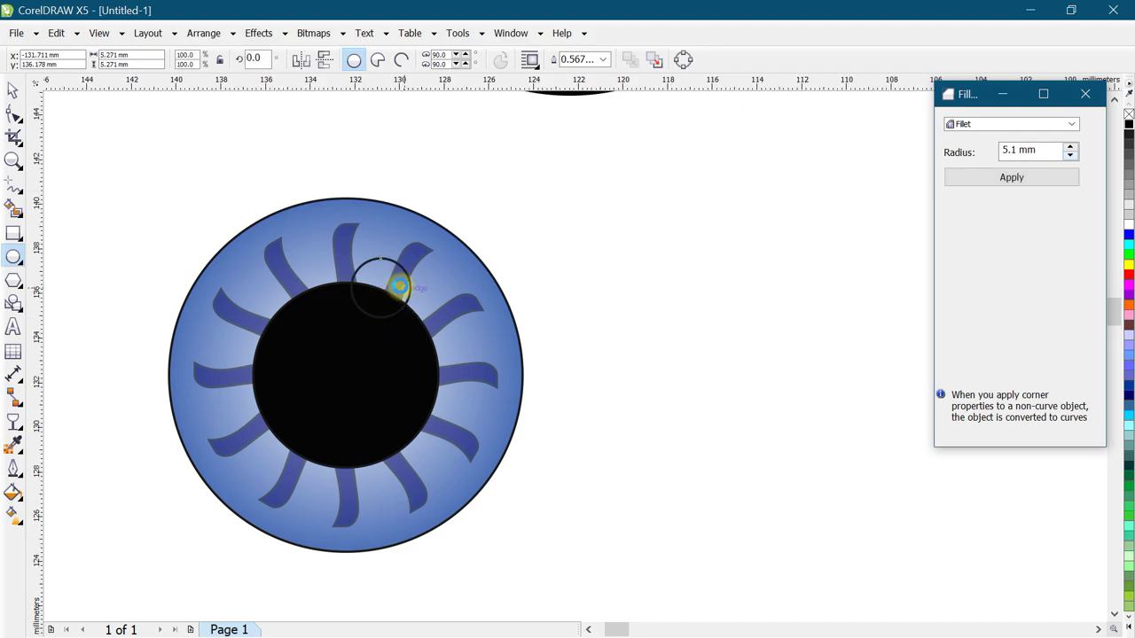
Shrink the small circle, fill it white, and add a half-size white copy.
scroll(398, 285, "up", 2)
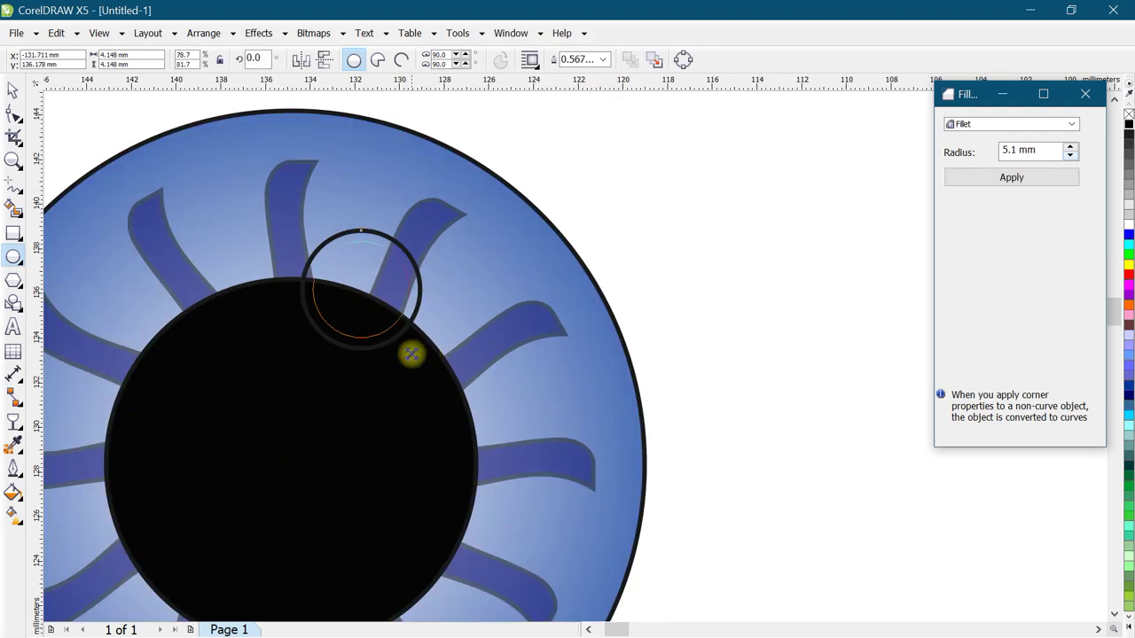
left_click_drag(423, 352, 409, 339)
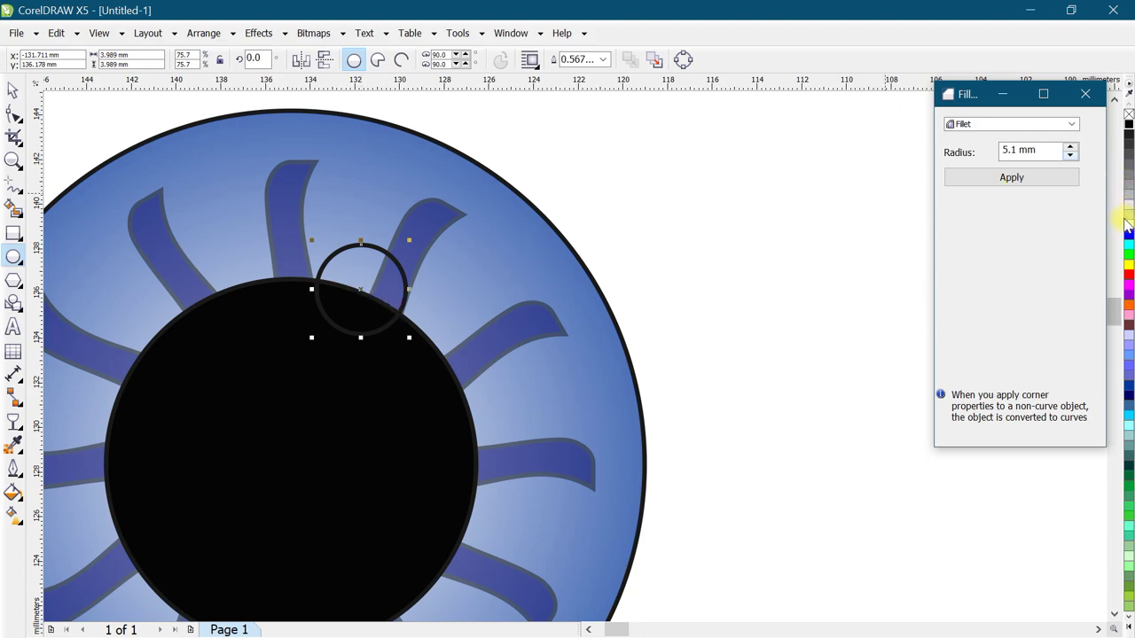
left_click(1128, 225)
left_click(13, 90)
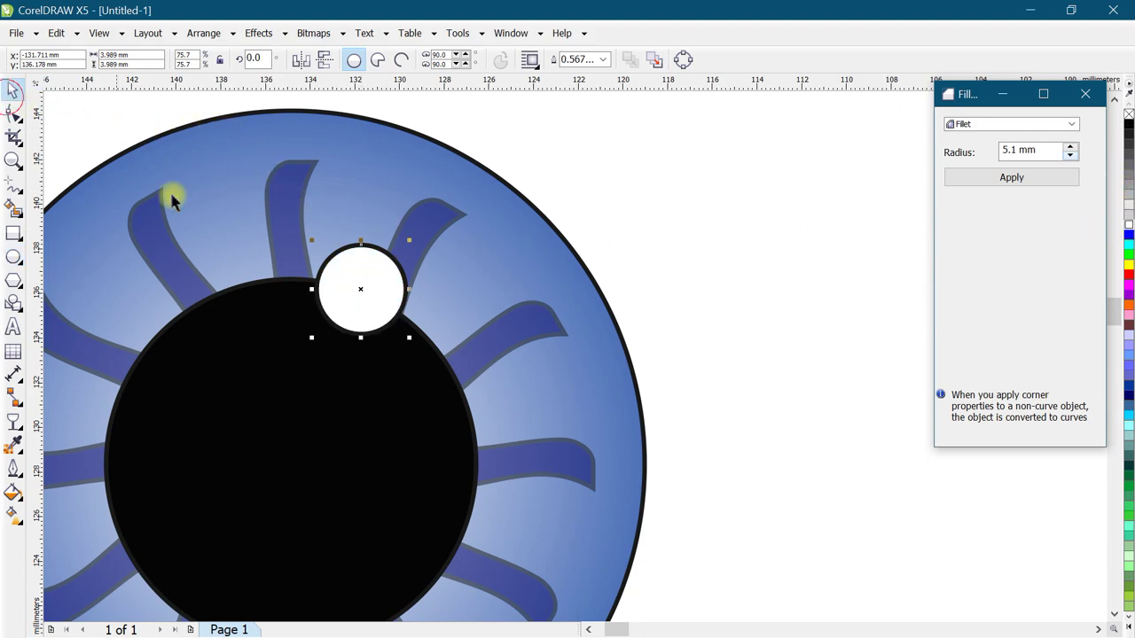
left_click(430, 355)
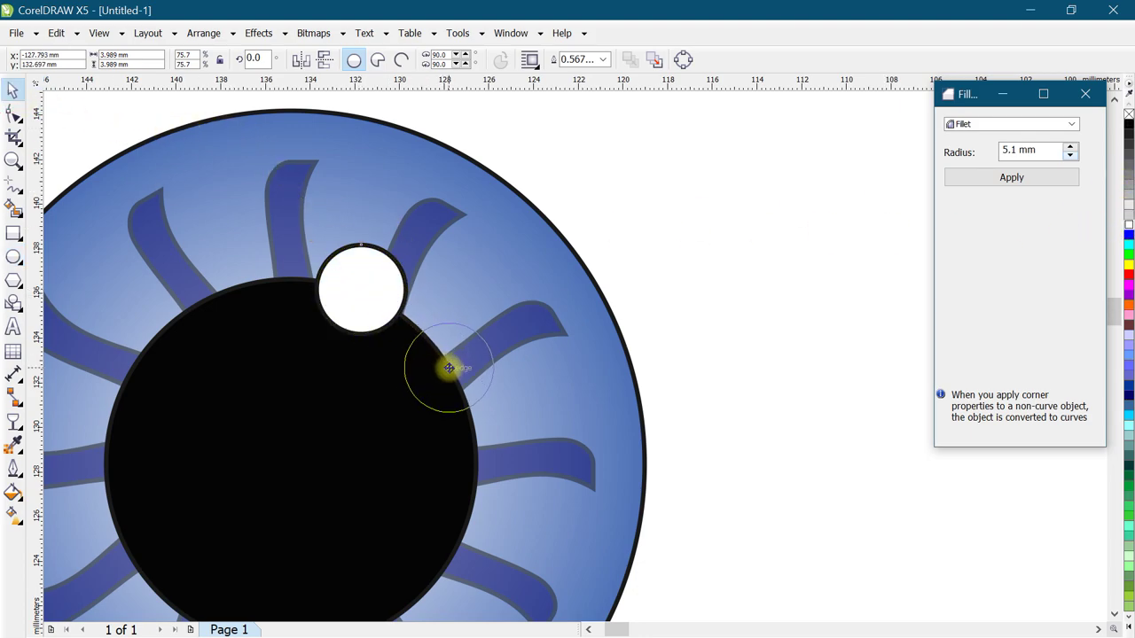
left_click_drag(496, 417, 479, 429)
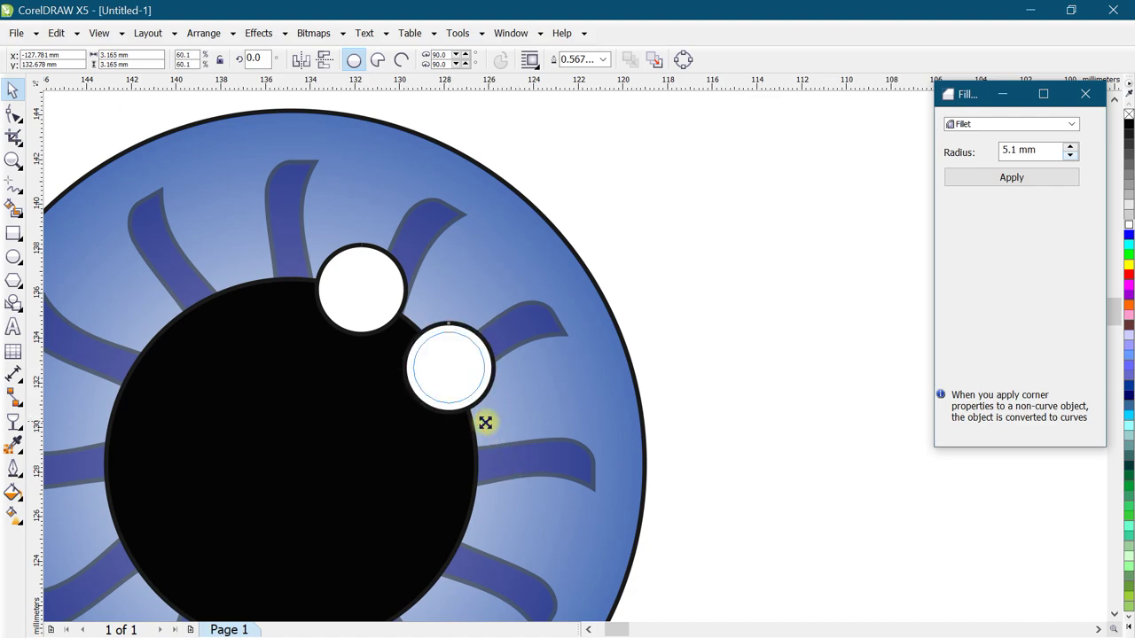
Select every part of the eye and remove its black outline.
left_click(368, 292, "shift")
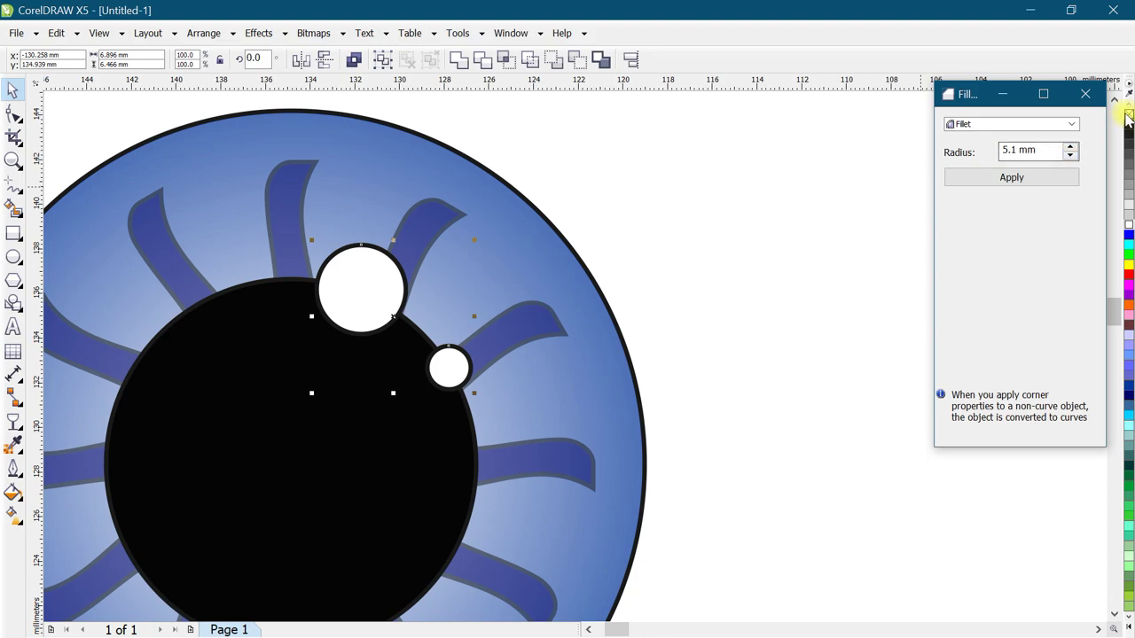
scroll(506, 213, "down", 1)
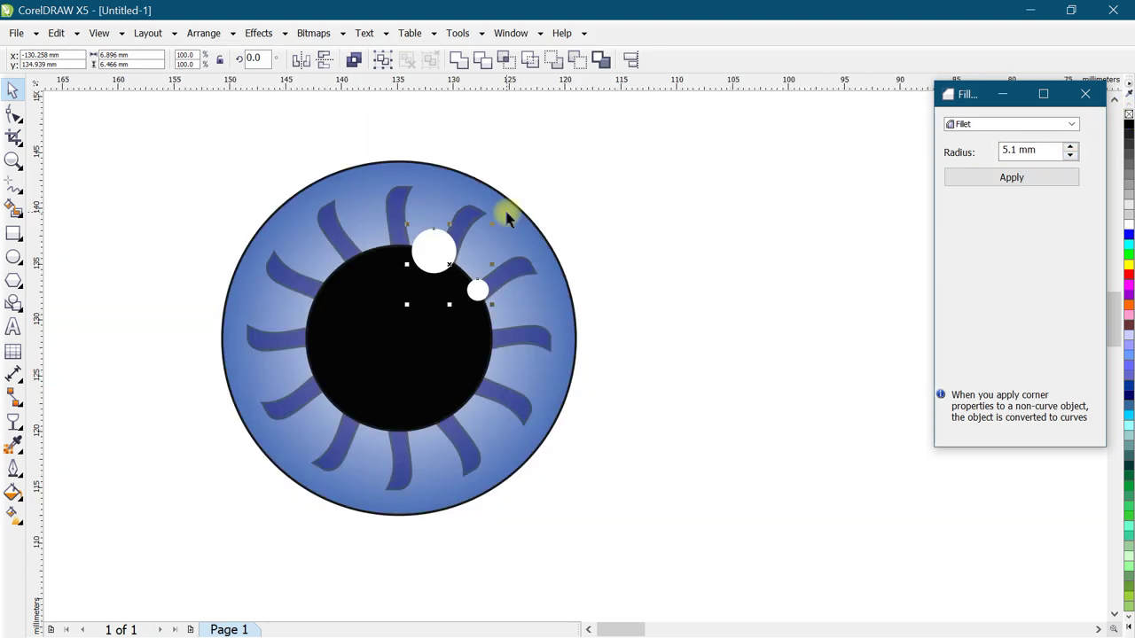
left_click_drag(539, 439, 685, 563)
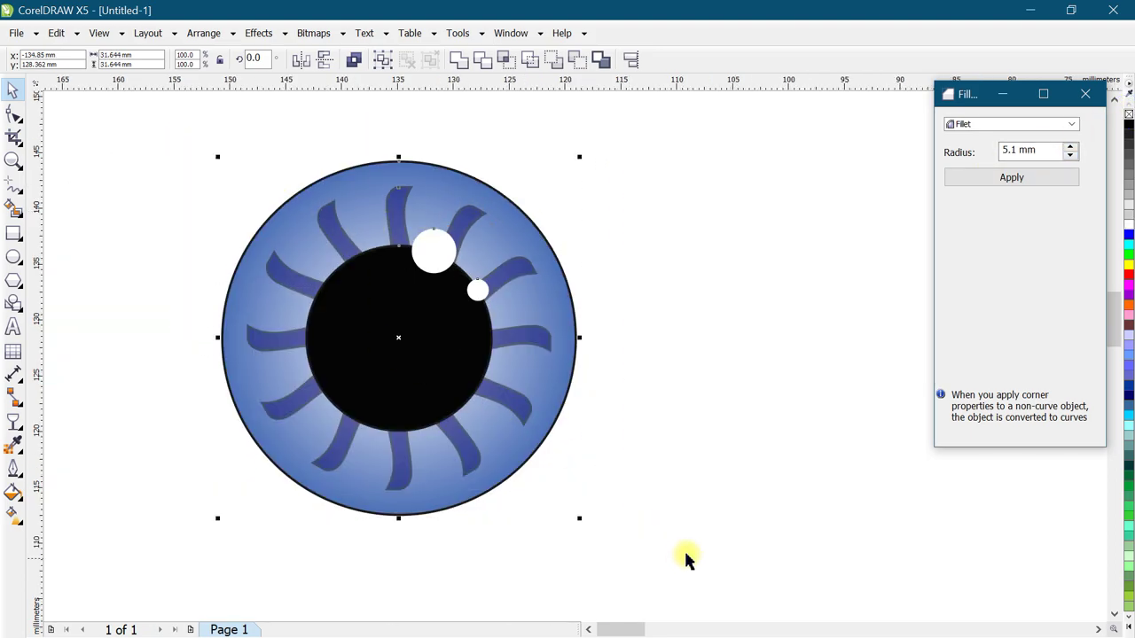
right_click(1128, 114)
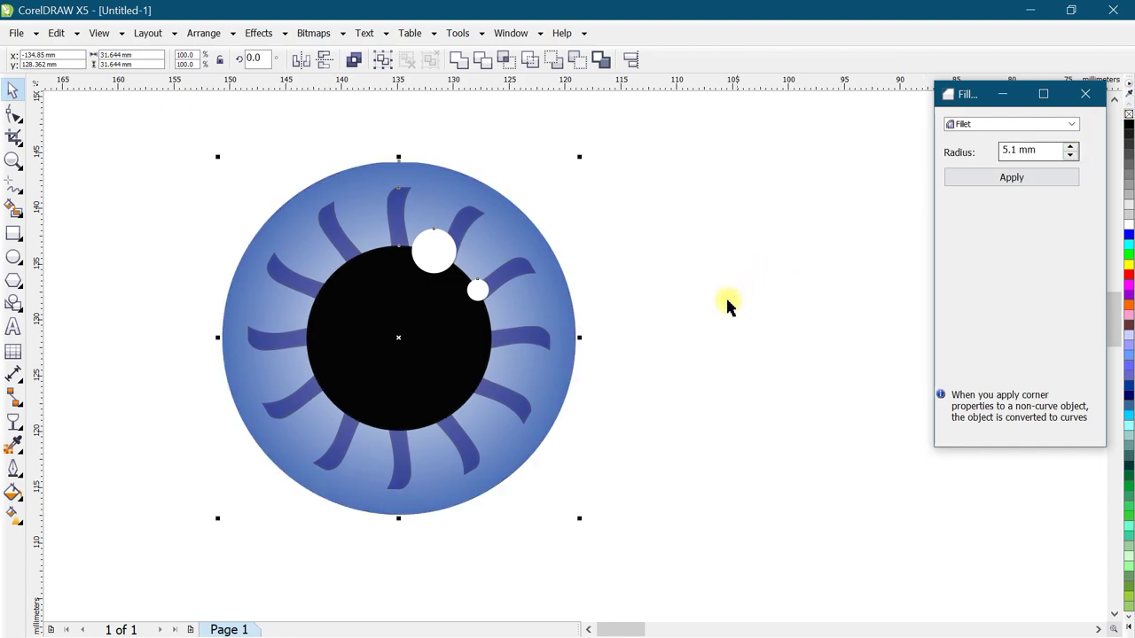
Group the eye's parts and centre the eye on the white ball.
key("ctrl+g")
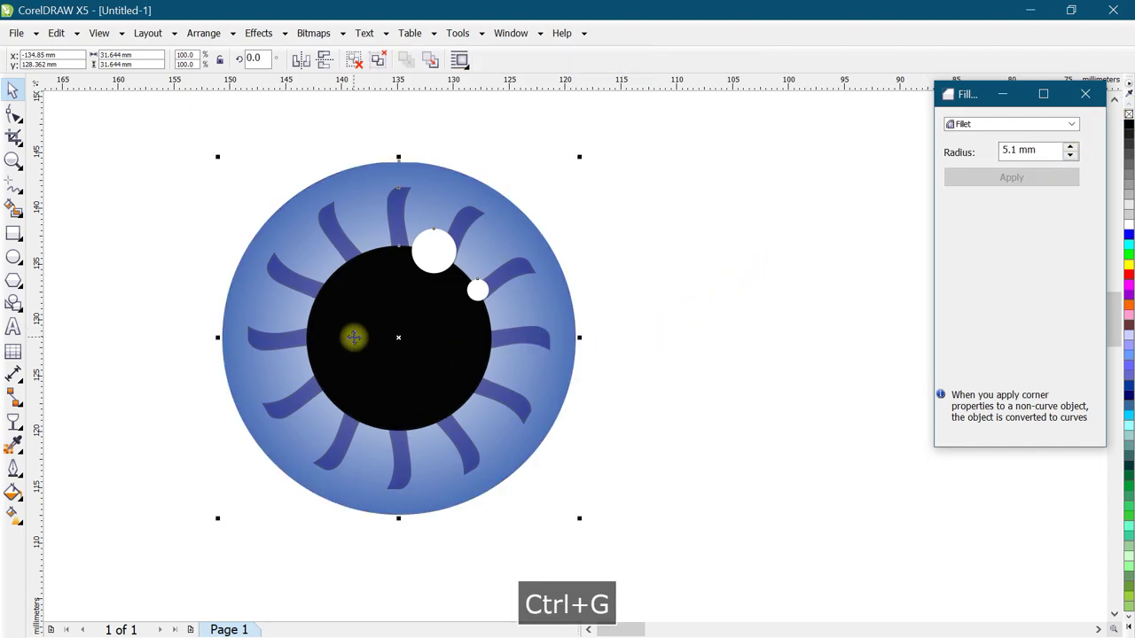
scroll(430, 329, "down", 1)
scroll(433, 330, "down", 1)
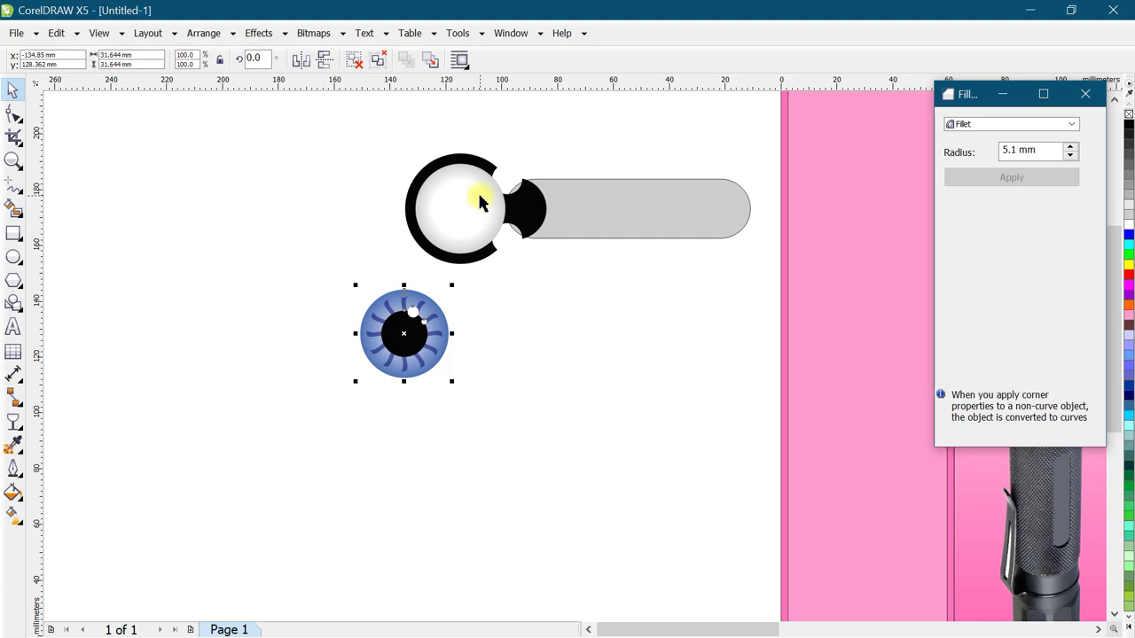
left_click(479, 199)
left_click(425, 325)
left_click(462, 202, "shift")
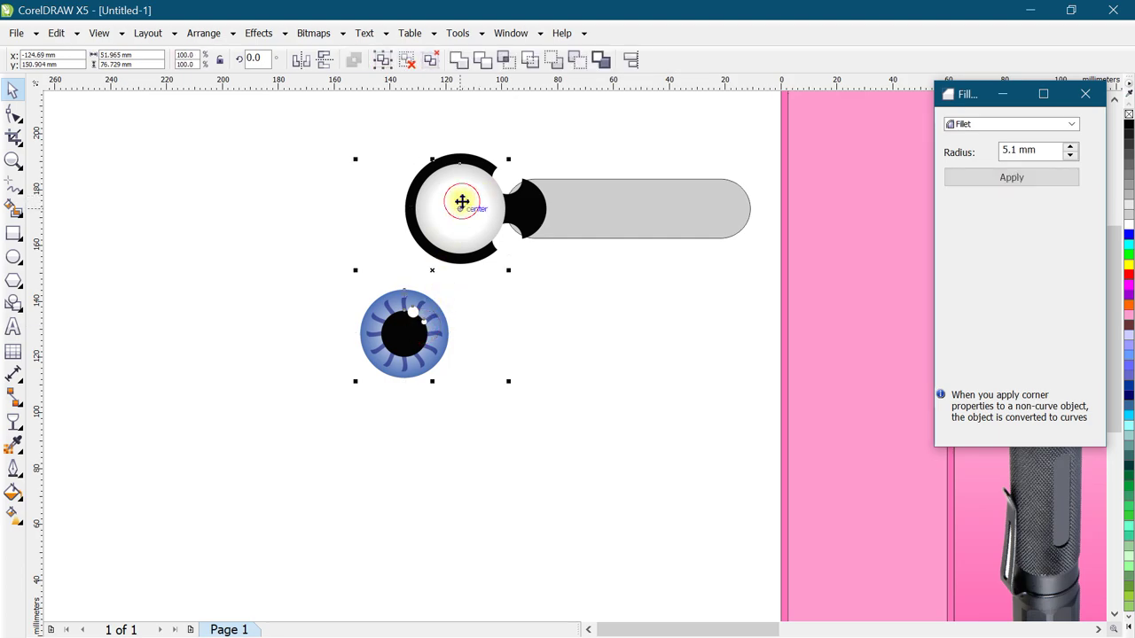
key("e")
key("c")
key("Escape")
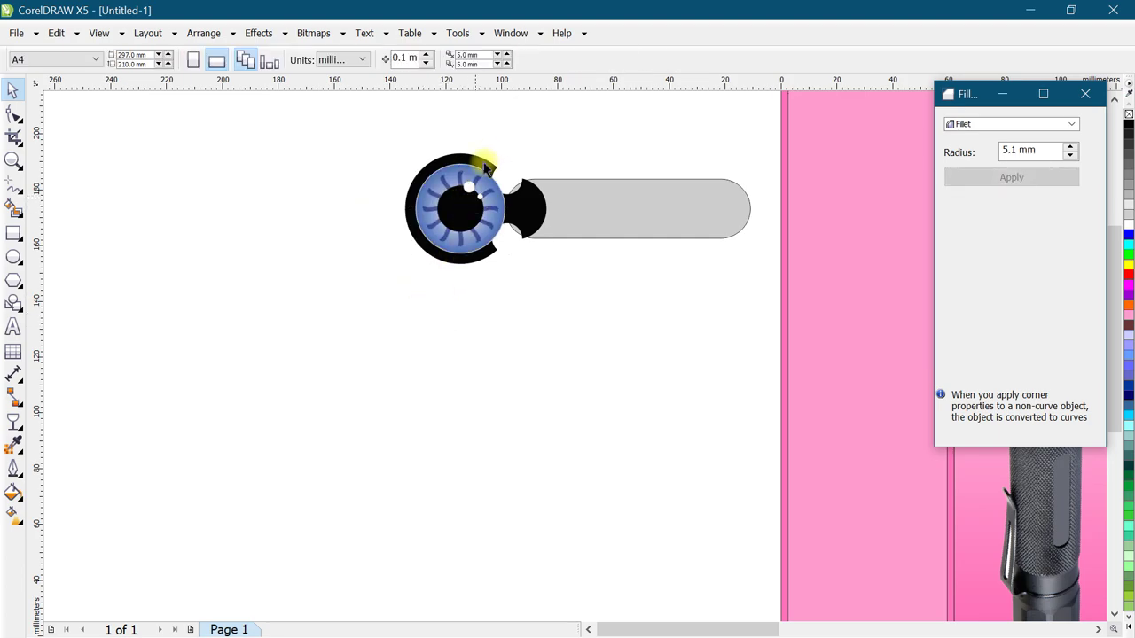
Scale the eye to about 84% of its size so a grey rim shows.
scroll(489, 169, "up", 2)
scroll(481, 215, "up", 2)
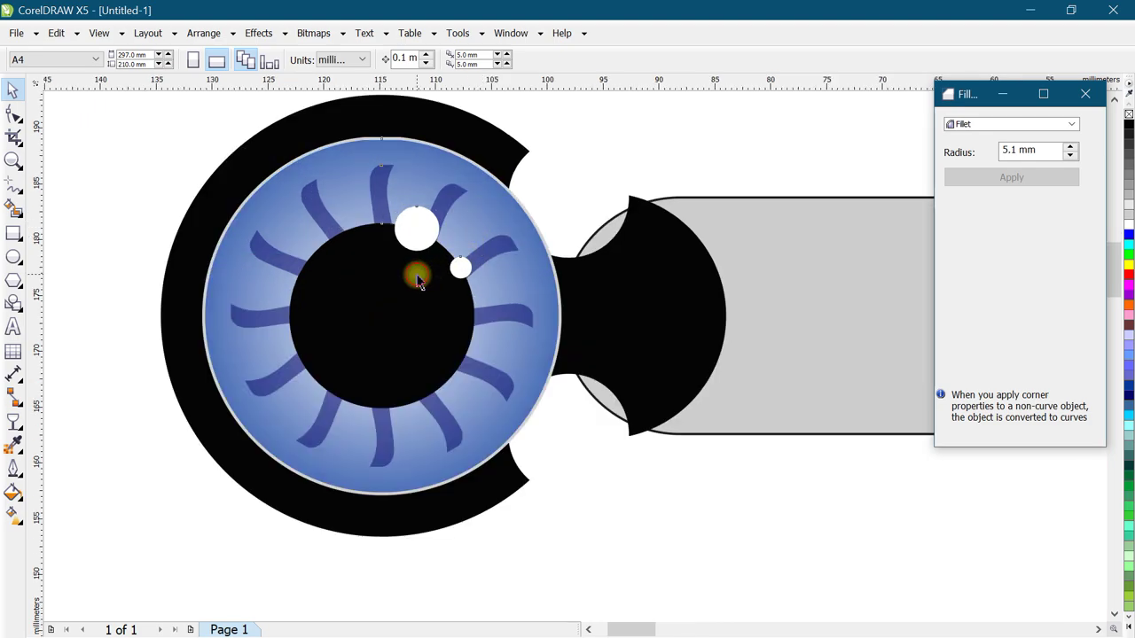
left_click(413, 274)
left_click(648, 134)
left_click(473, 246)
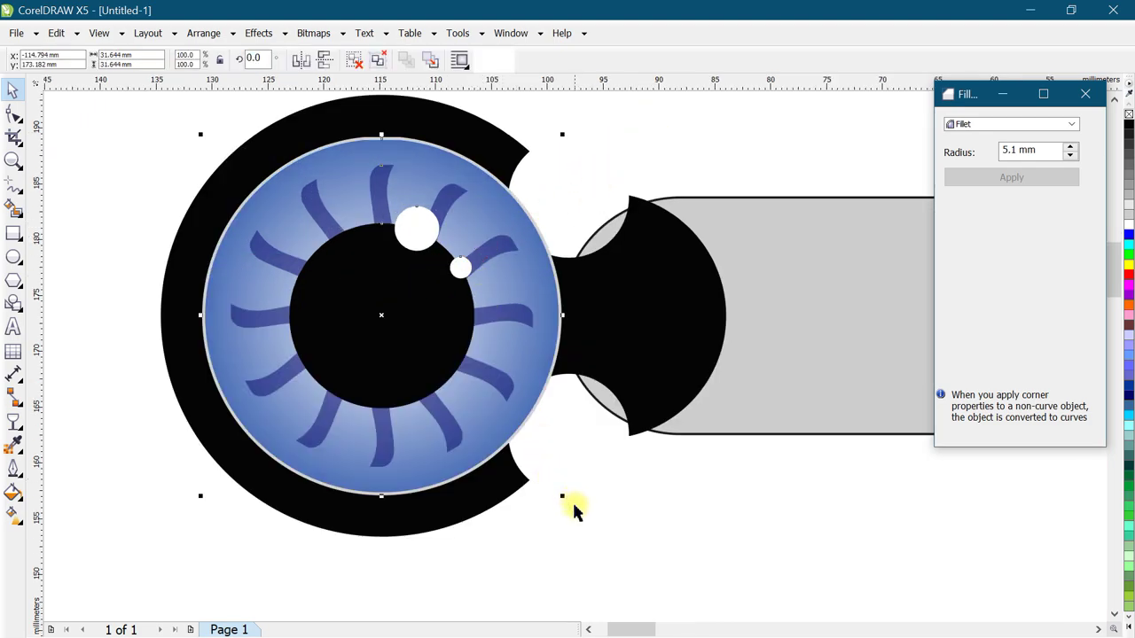
left_click_drag(560, 495, 529, 463)
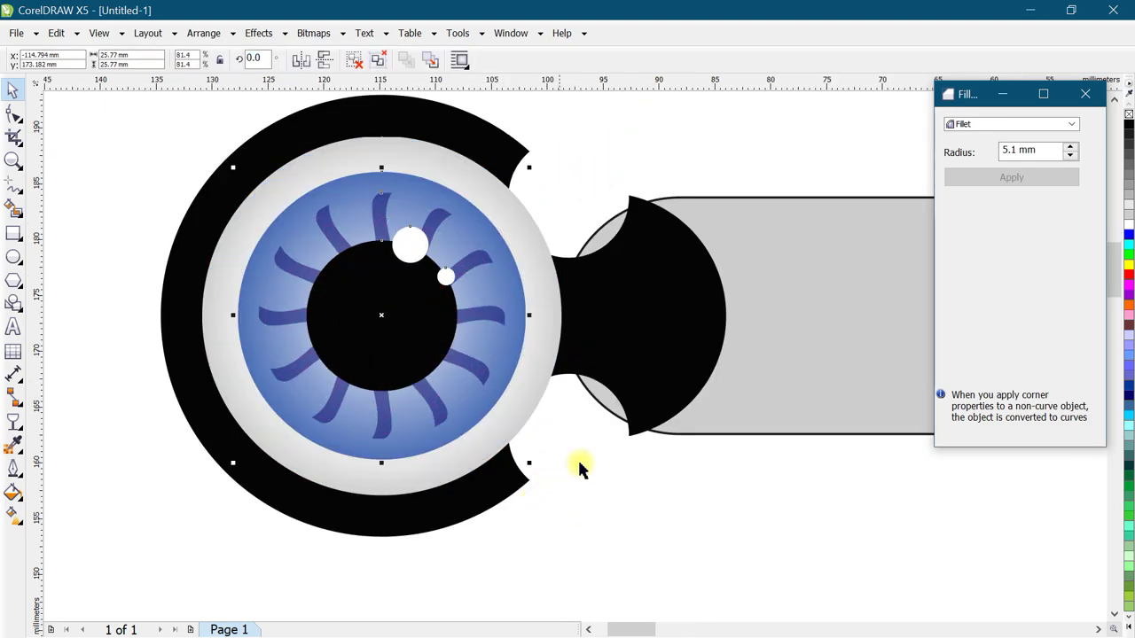
scroll(275, 326, "down", 2)
scroll(303, 346, "up", 2)
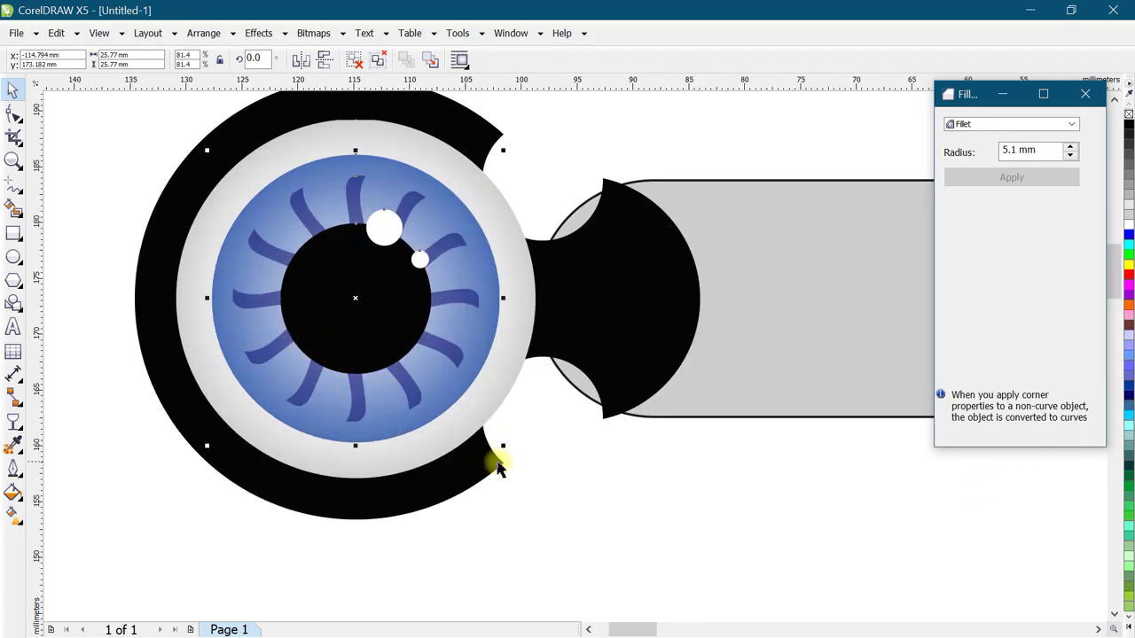
left_click_drag(503, 447, 514, 450)
Place a copy of the eye button below the original.
scroll(425, 292, "down", 2)
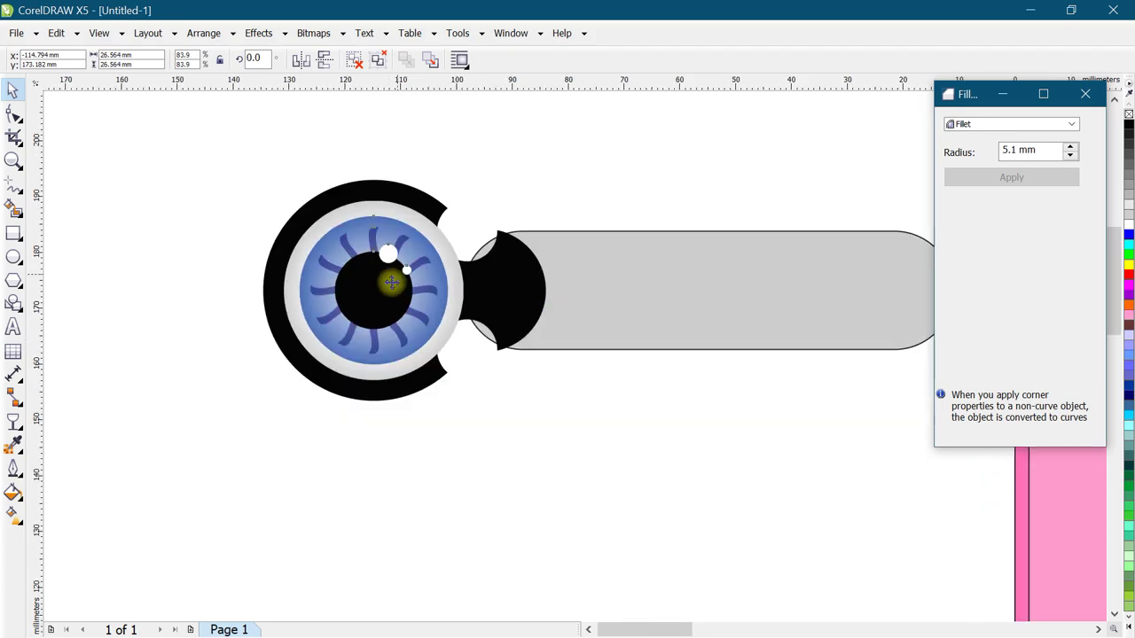
scroll(603, 341, "down", 2)
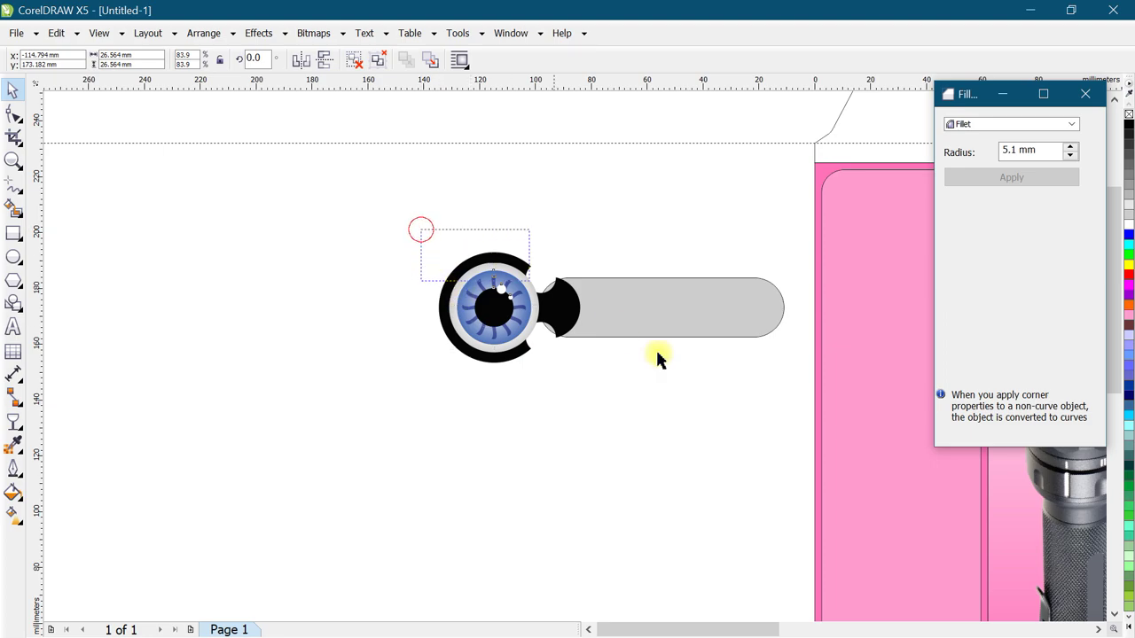
mouse_move(677, 322)
left_mouse_down()
mouse_move(623, 274)
mouse_move(624, 355)
left_mouse_up()
scroll(331, 441, "up", 2)
key("Escape")
Delete the copy's eye and split a new rectangle in two with a thin strip using Back Minus Front.
left_click(582, 278)
key("Delete")
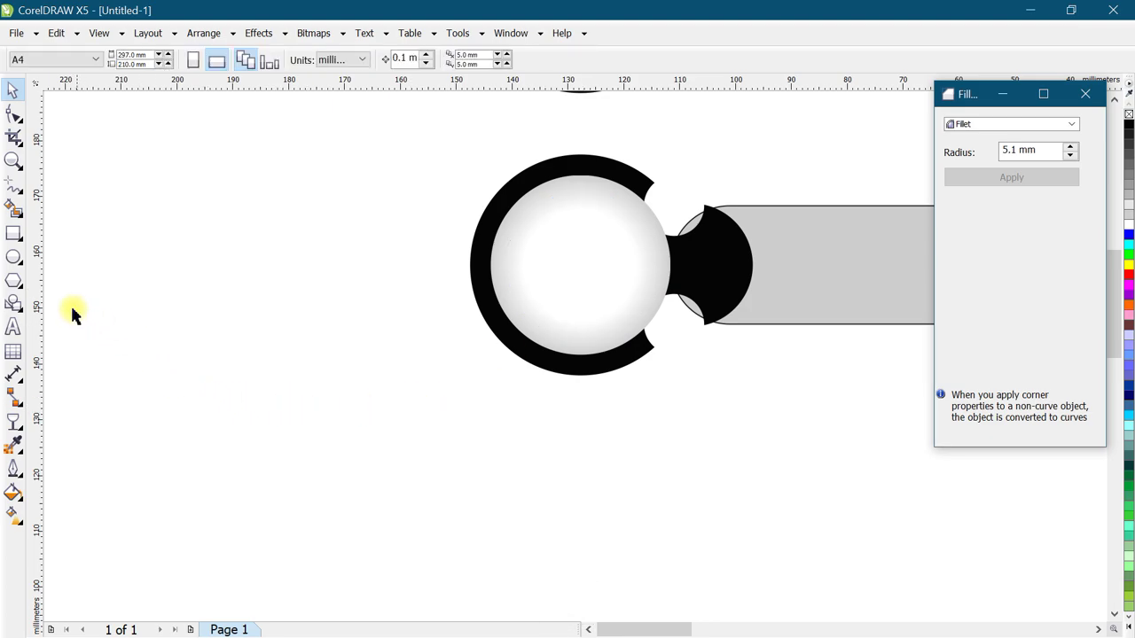
left_click(14, 233)
left_click_drag(135, 255, 414, 427)
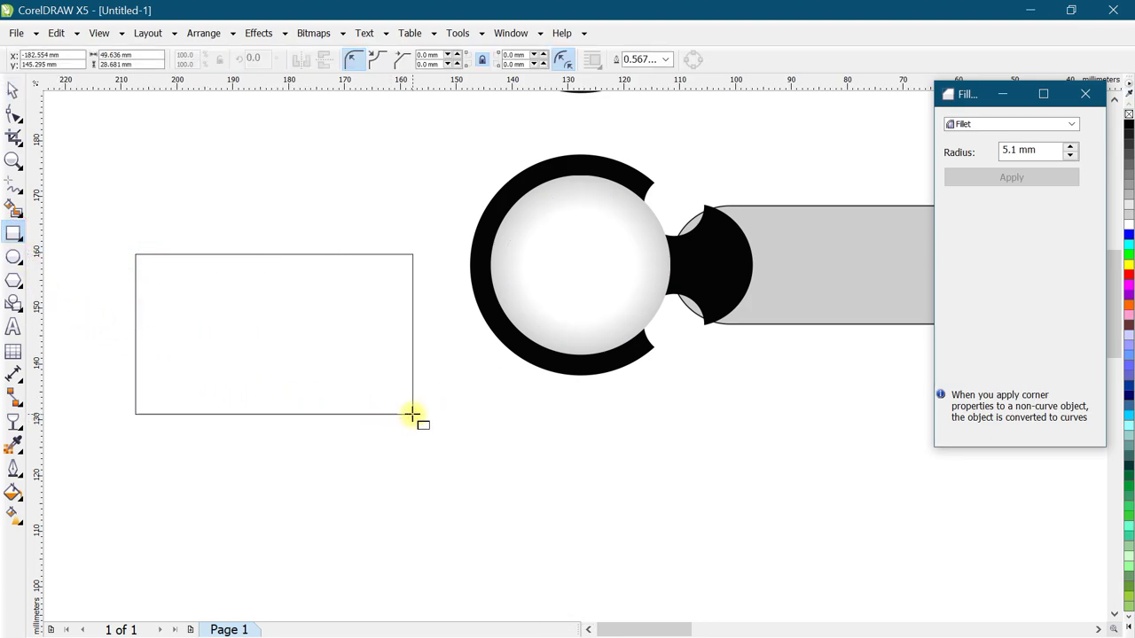
left_click_drag(414, 427, 426, 480)
left_click_drag(103, 357, 477, 372)
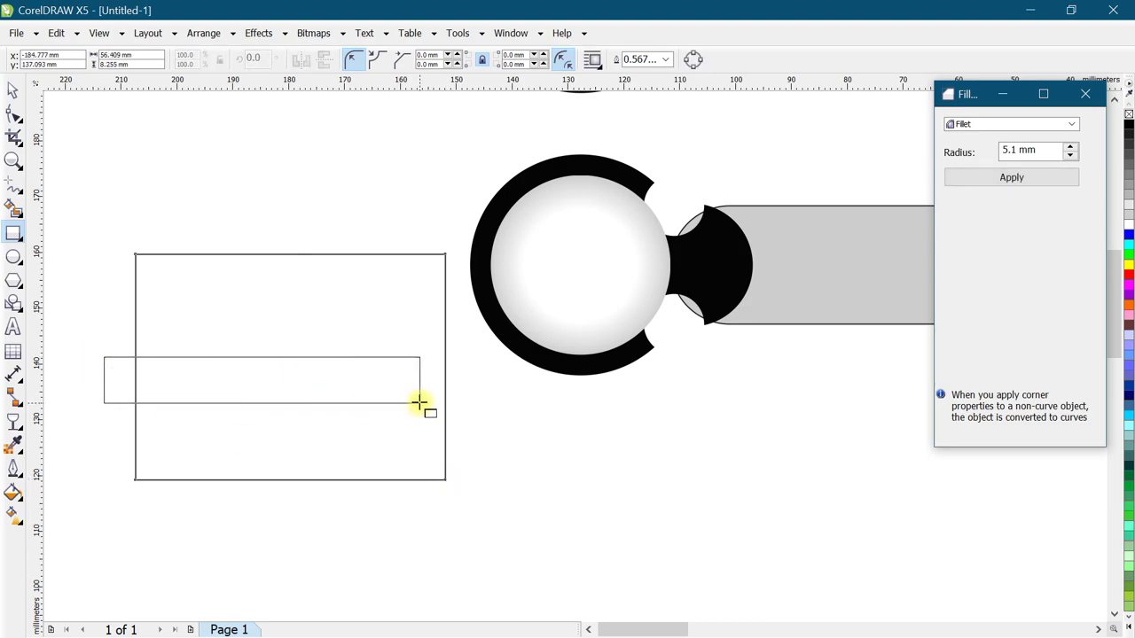
left_click(13, 90)
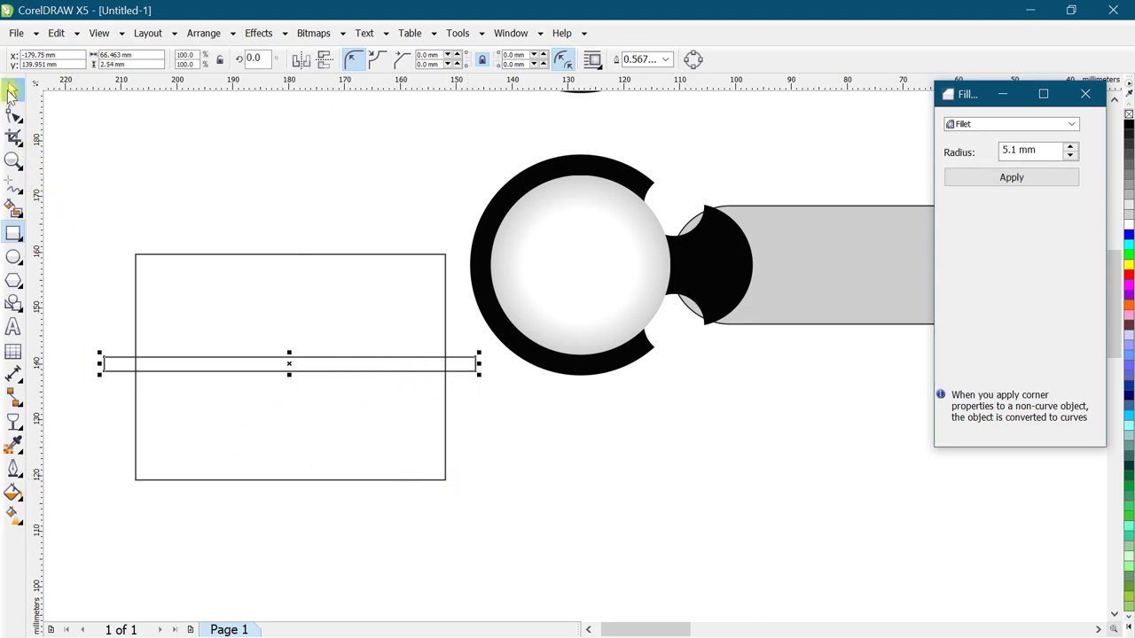
left_click(321, 327, "shift")
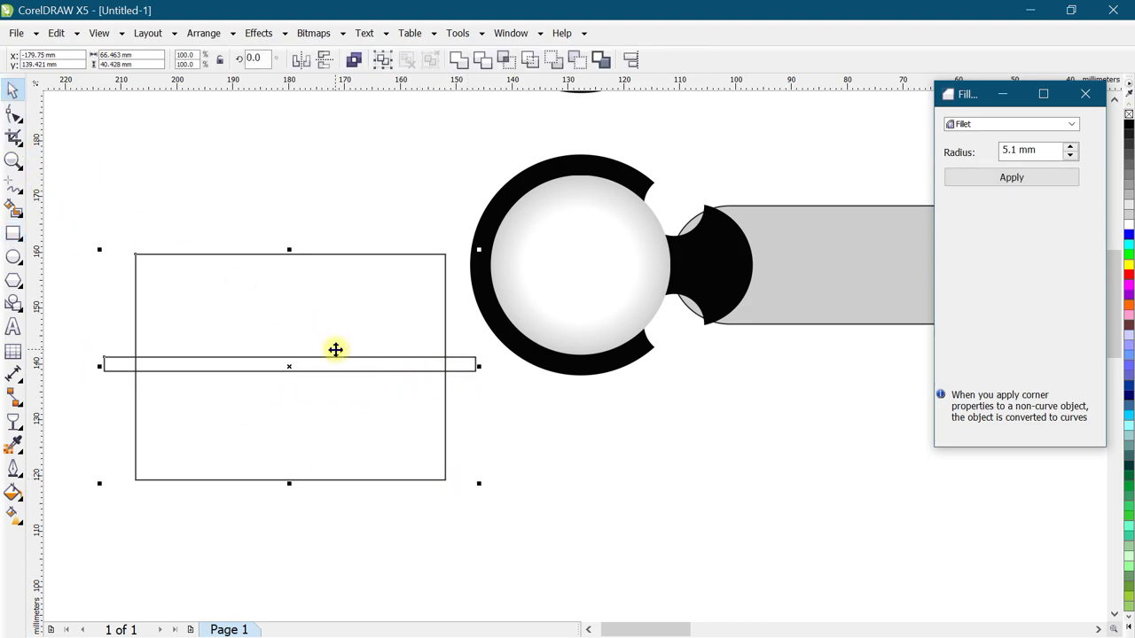
left_click(577, 60)
Move the two rectangles up-left and add a tall thin bar aligned to their left edges.
scroll(590, 416, "down", 2)
scroll(347, 379, "up", 2)
left_click_drag(523, 375, 444, 337)
left_click(656, 405)
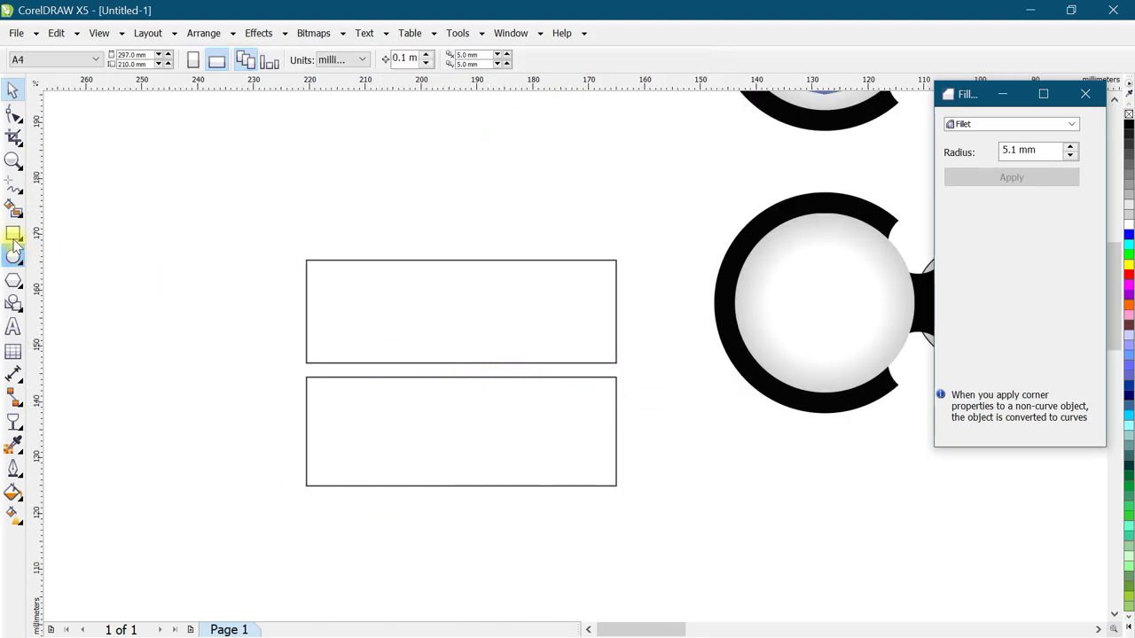
left_click(13, 235)
mouse_move(342, 217)
left_mouse_down()
mouse_move(369, 502)
mouse_move(354, 521)
left_mouse_up()
left_click(12, 90)
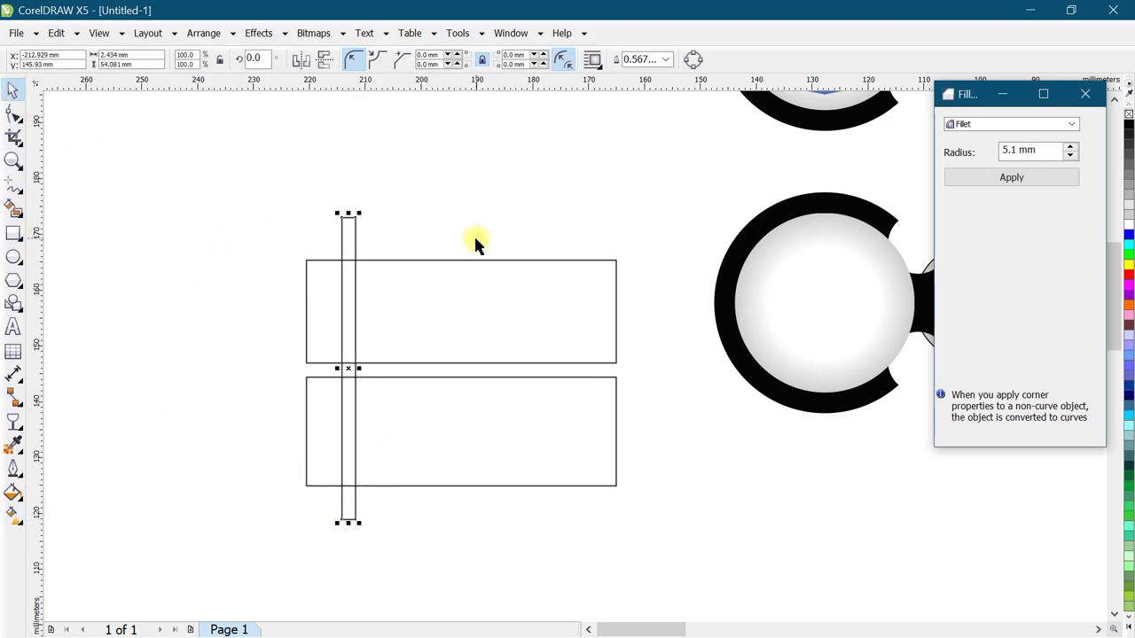
left_click(453, 293, "shift")
key("l")
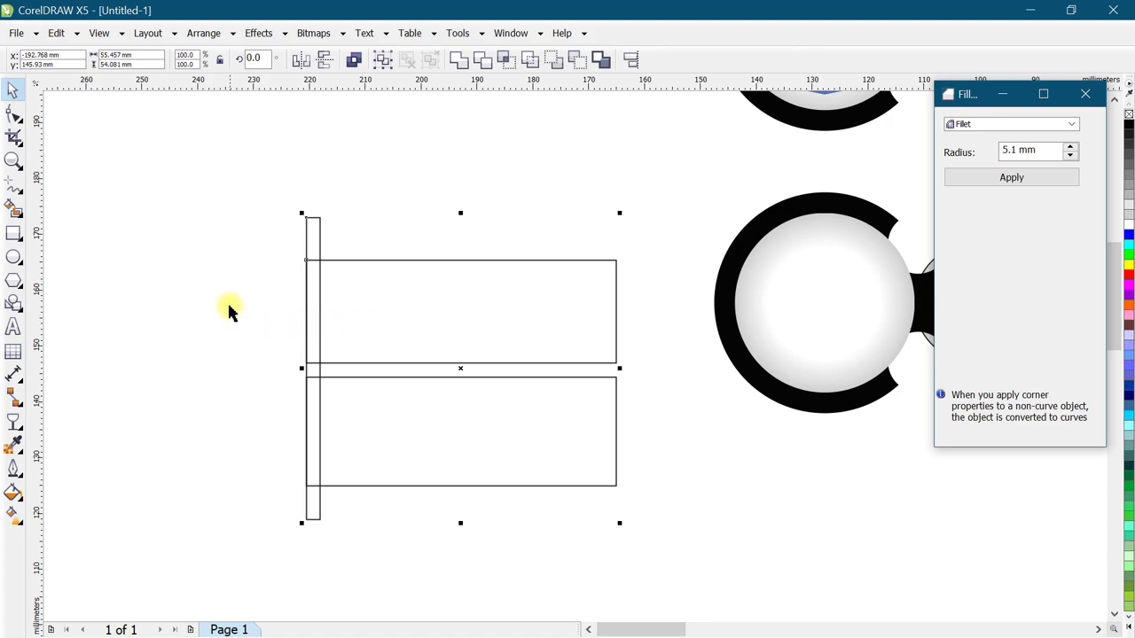
key("Escape")
Copy the bar and align the copy to the rectangles' right edges.
left_click_drag(317, 245, 437, 246)
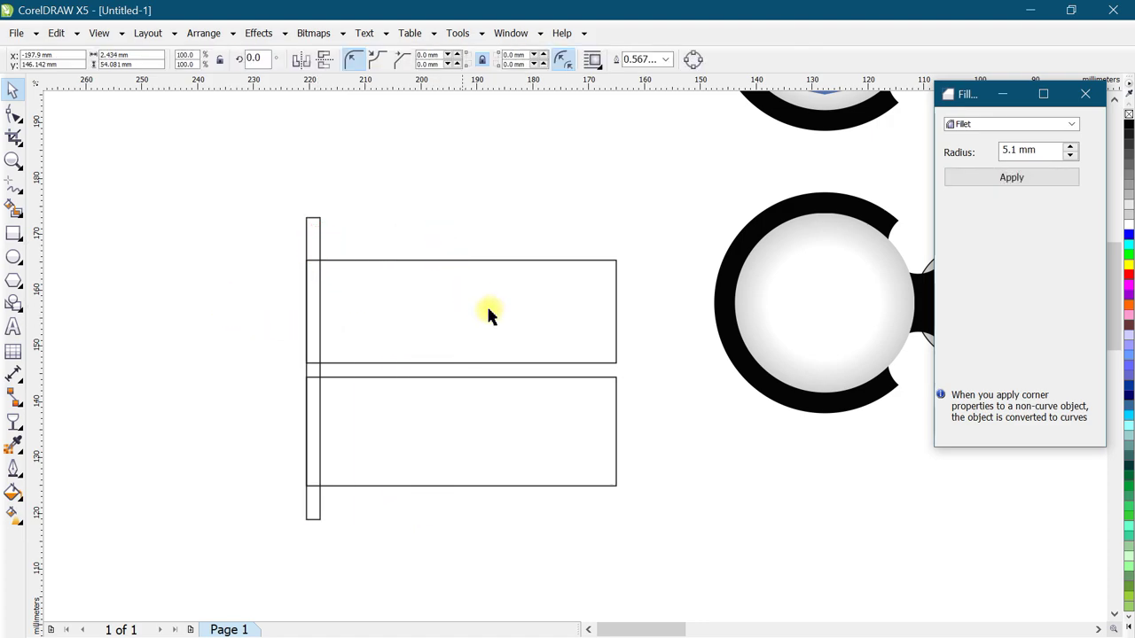
left_click(514, 312, "shift")
key("r")
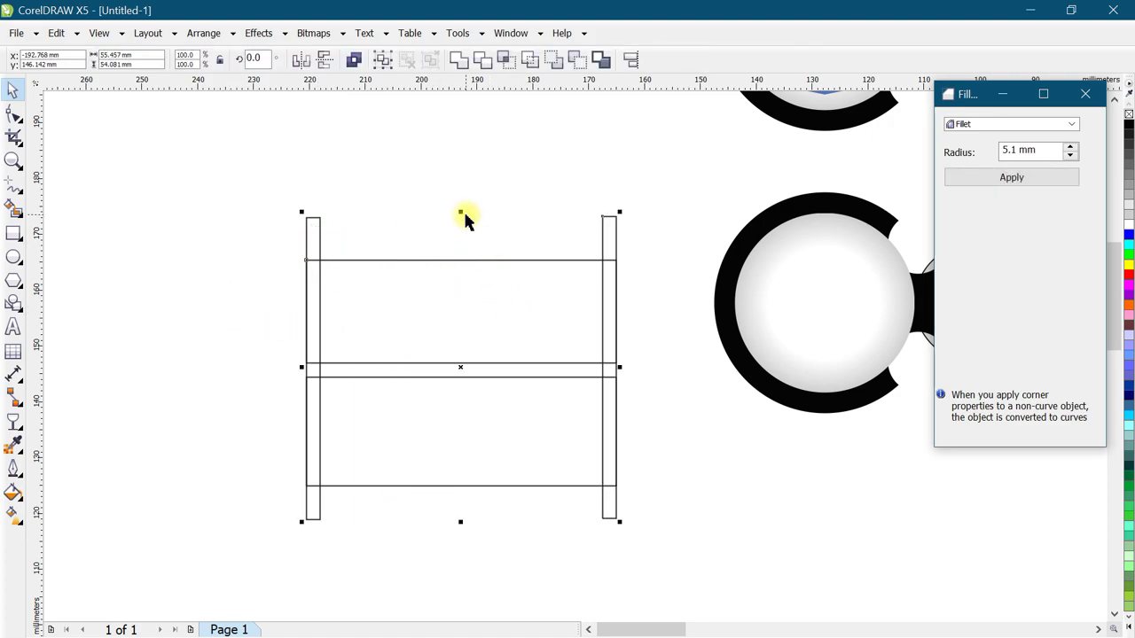
left_click(520, 193)
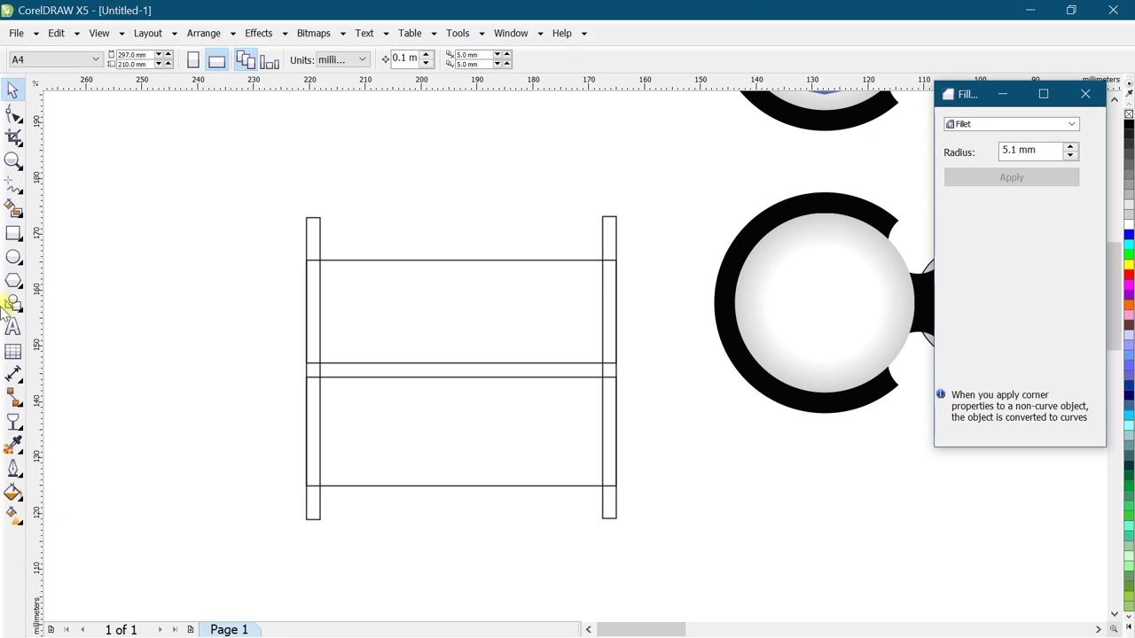
Blend the left bar into the right bar with 3 steps, giving five bars.
left_click(16, 436)
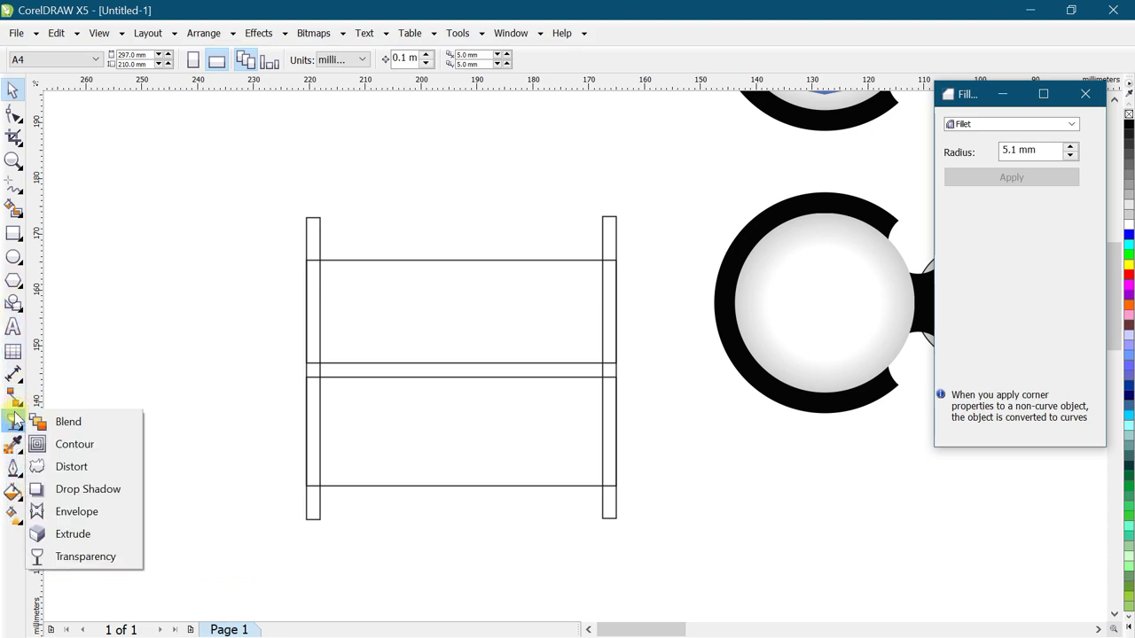
left_click(76, 424)
left_click_drag(312, 235, 613, 342)
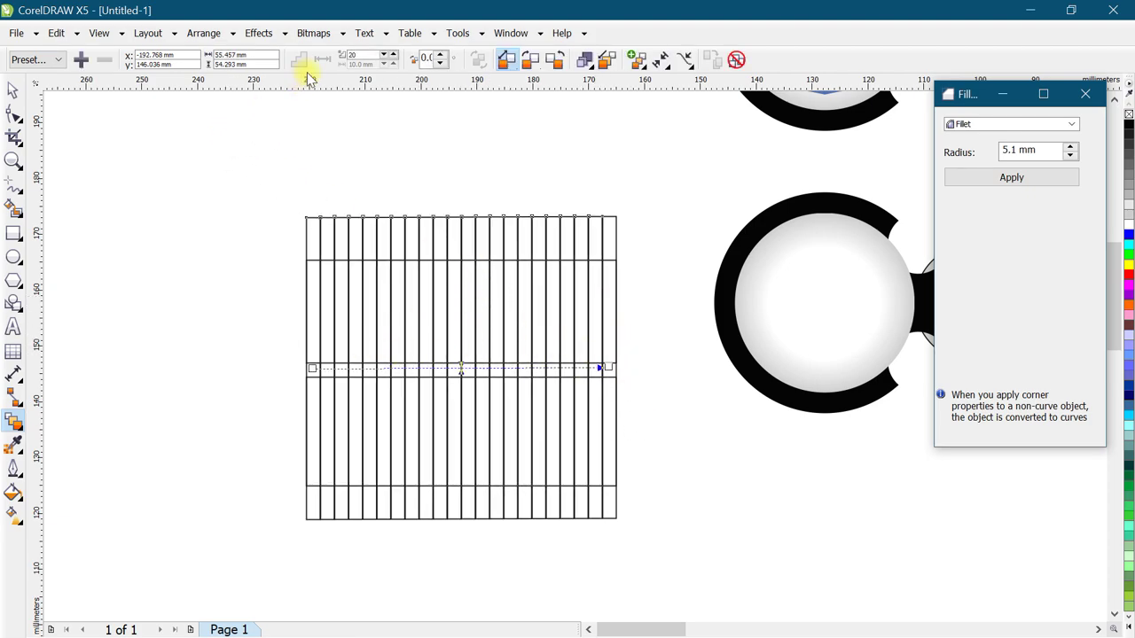
left_click(362, 51)
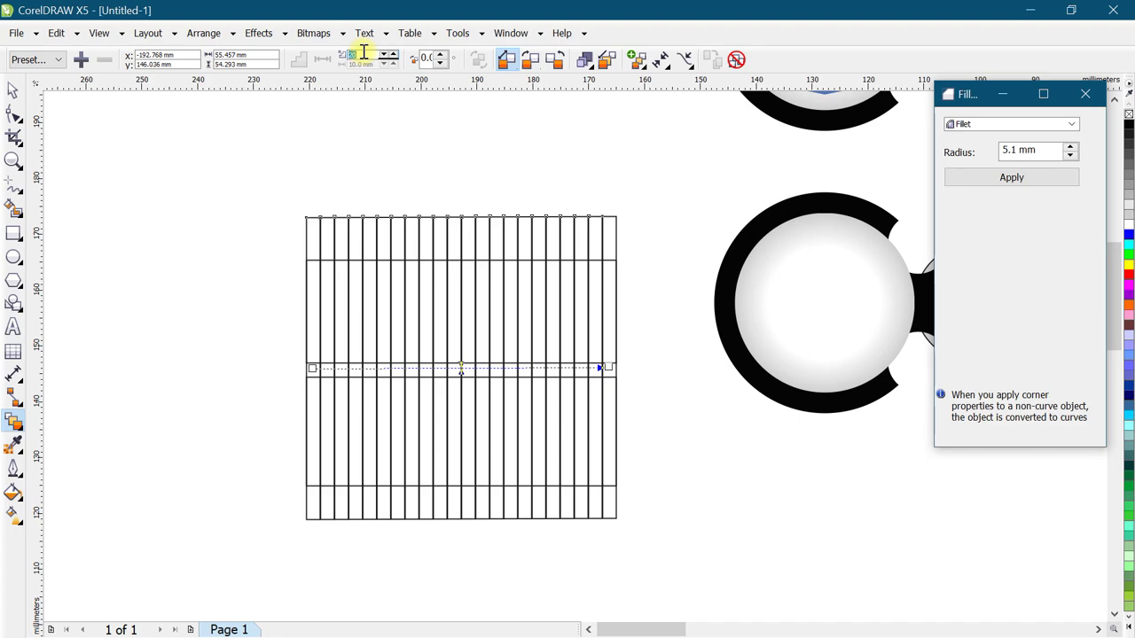
type("4")
key("Return")
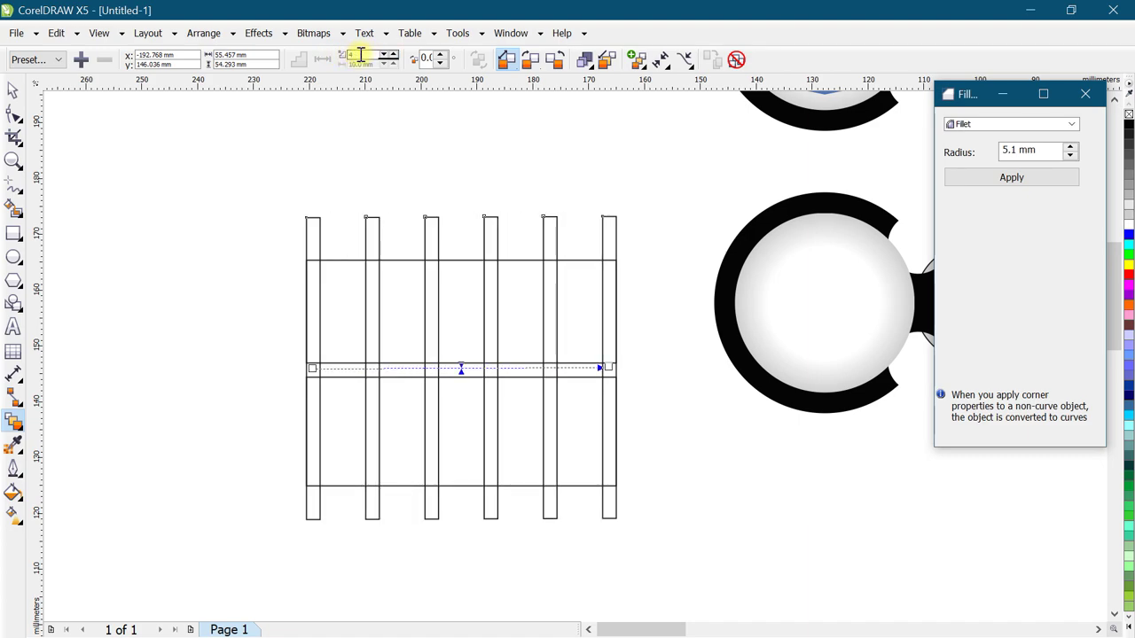
type("3")
key("Return")
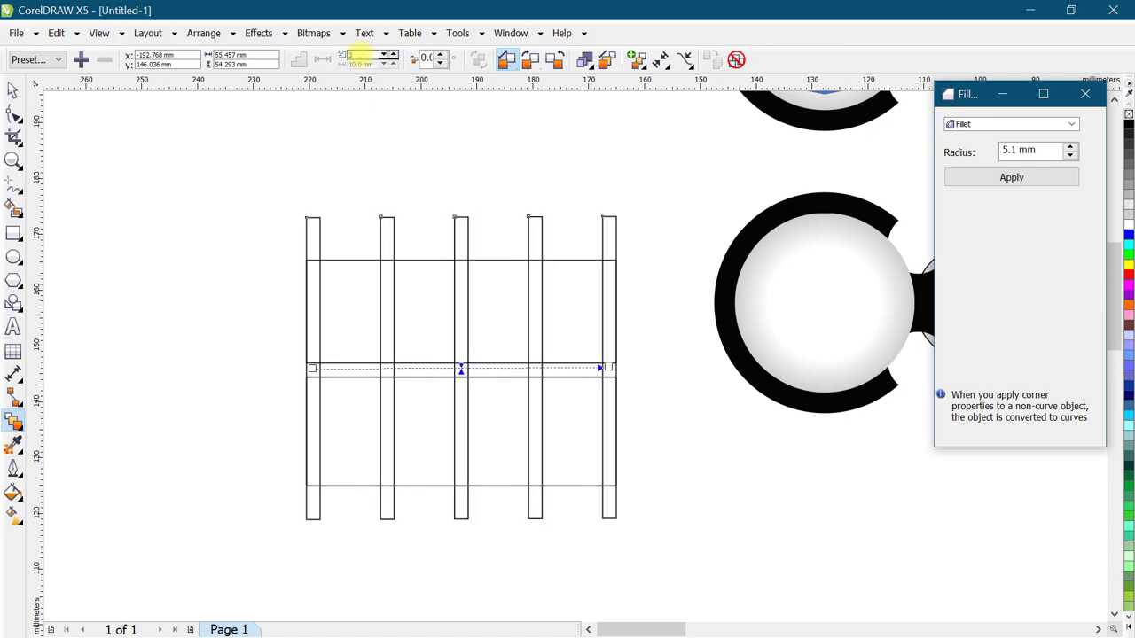
Narrow the blend, break it apart, and cut the bars out of the rectangles with Back Minus Front.
left_click(12, 89)
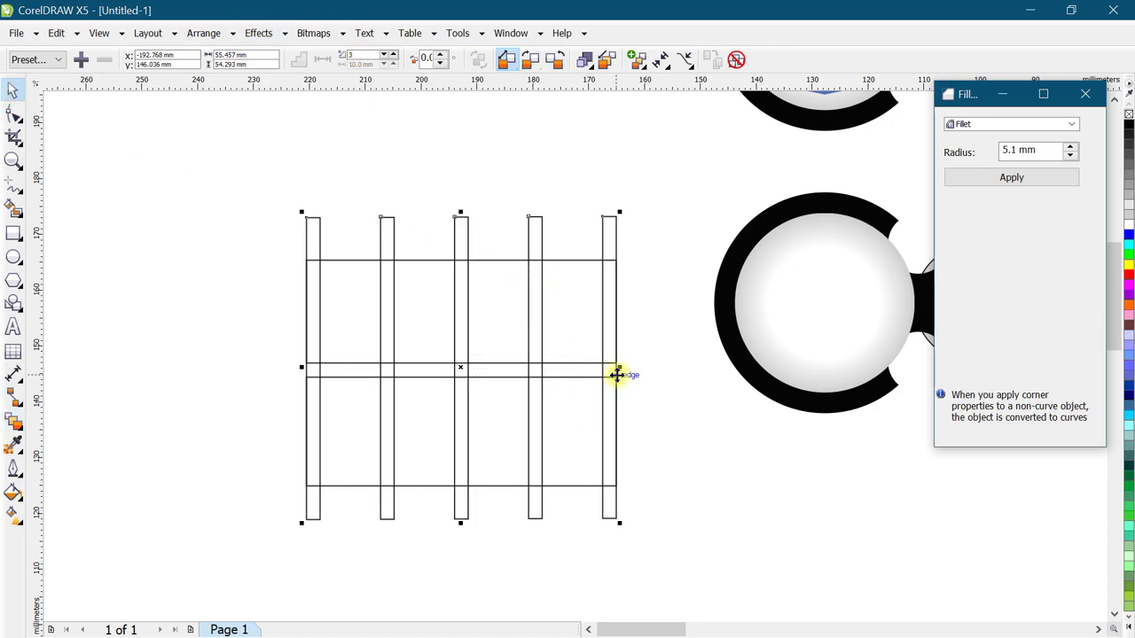
left_click_drag(620, 366, 585, 390)
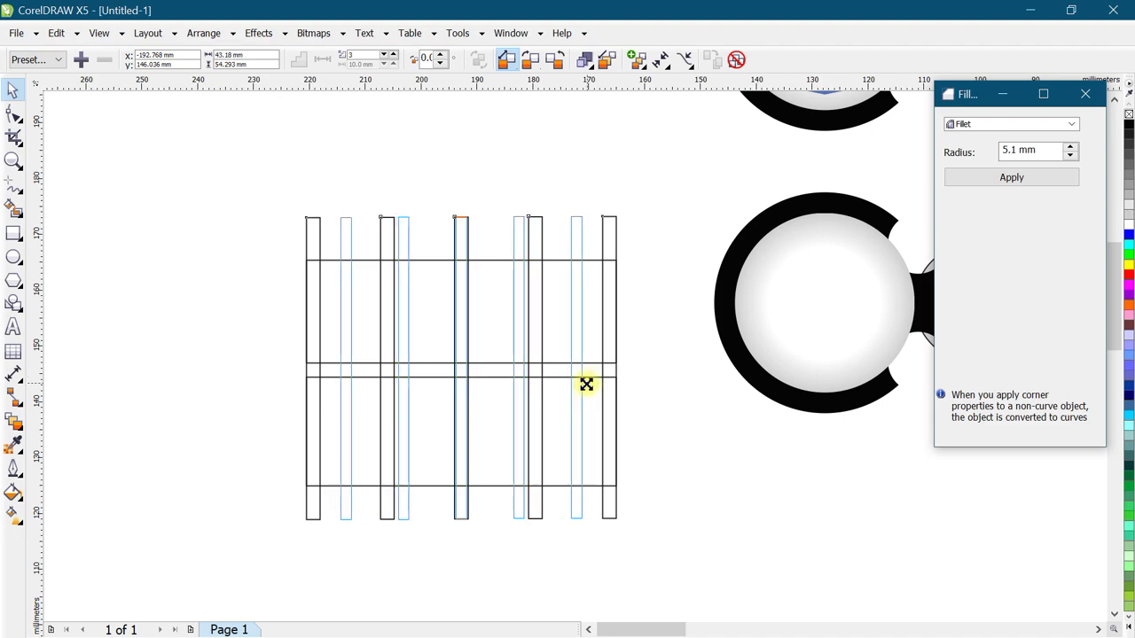
left_click(666, 371)
left_click_drag(221, 165, 711, 577)
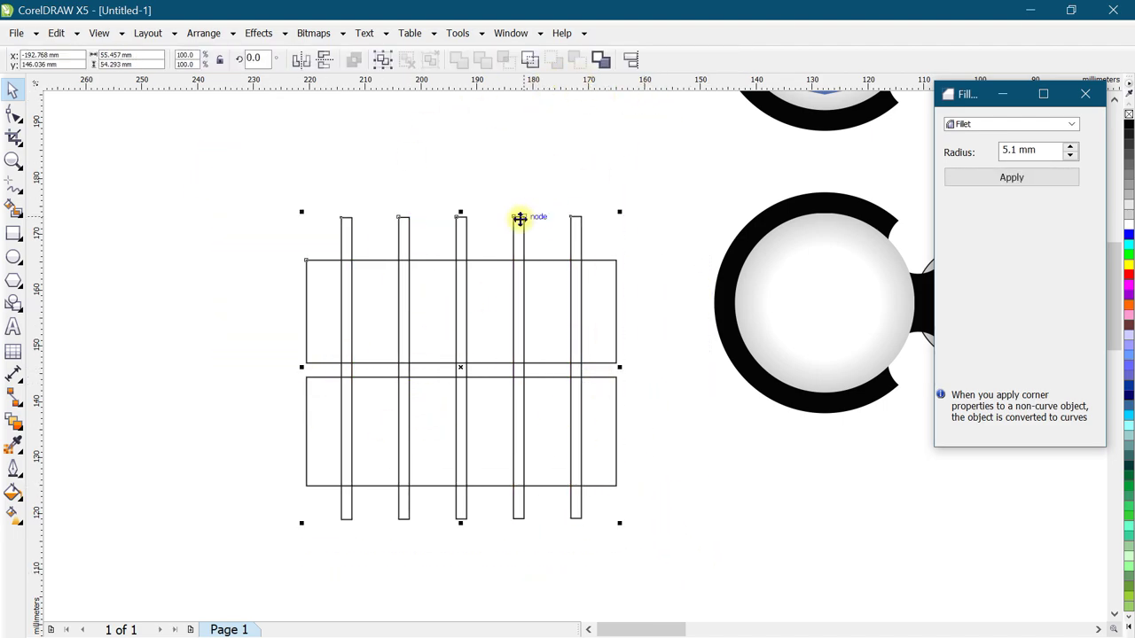
left_click(527, 161)
left_click(520, 228)
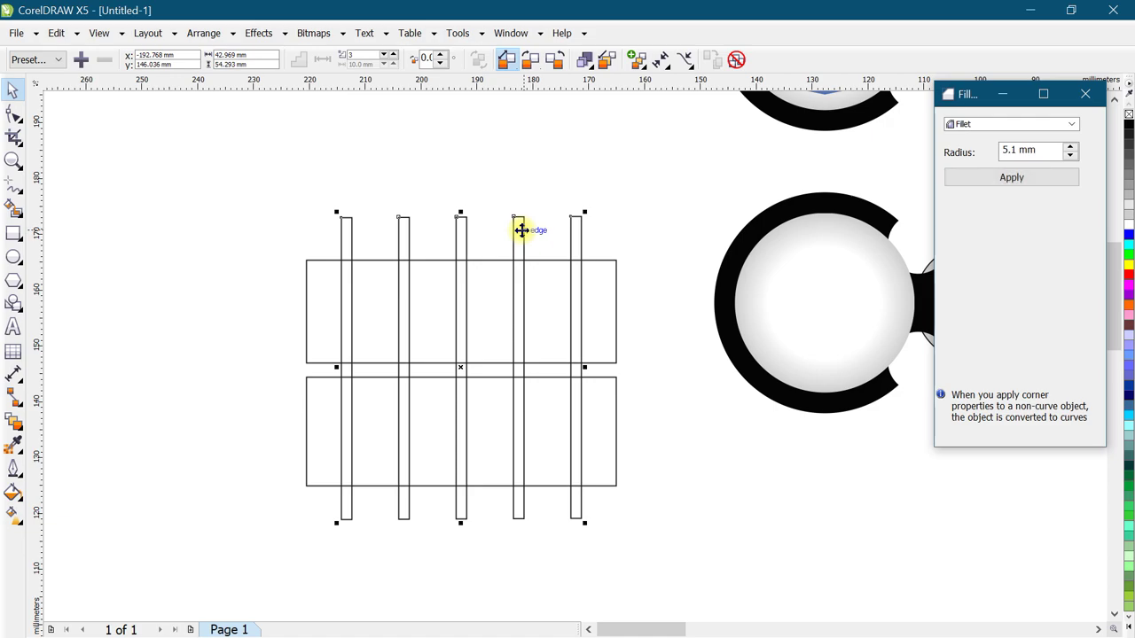
key("ctrl+k")
left_click_drag(247, 166, 650, 577)
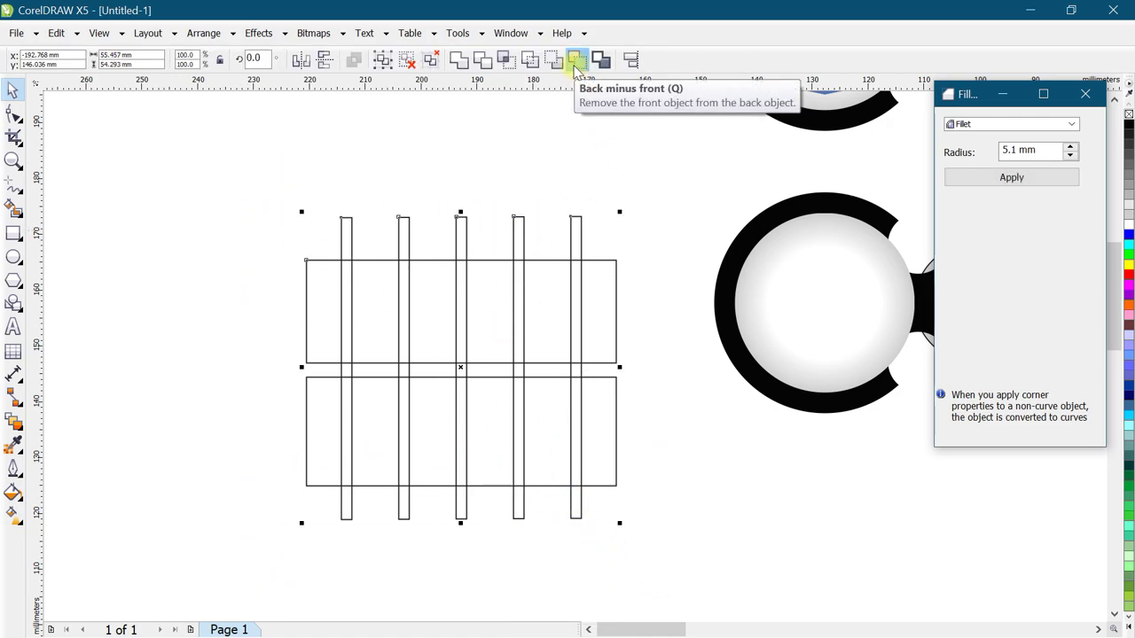
left_click_drag(228, 183, 667, 560)
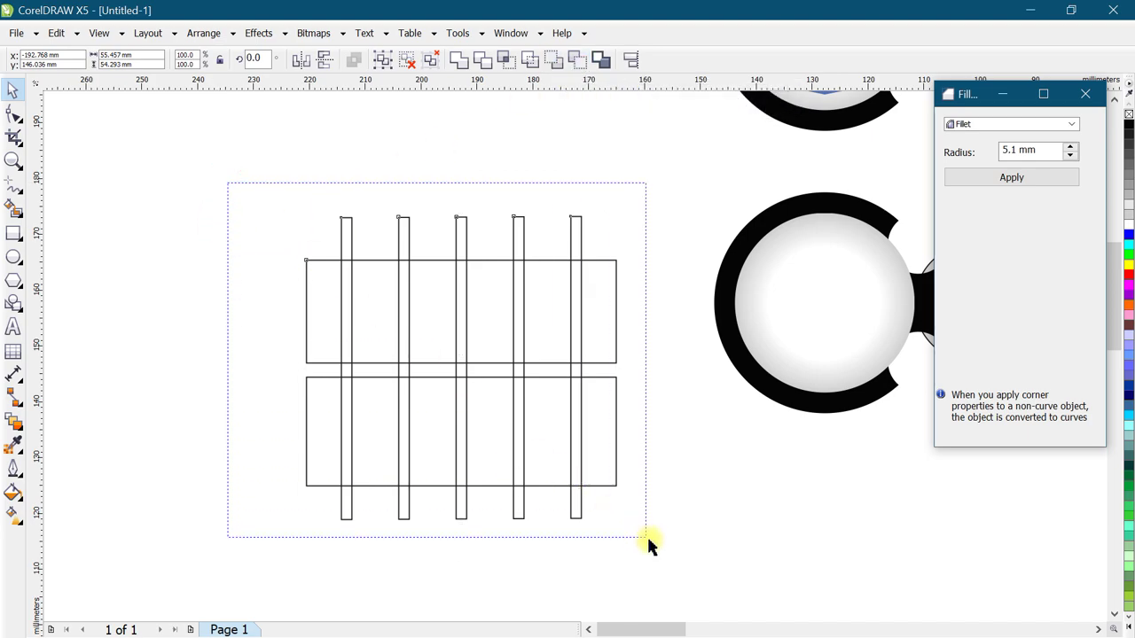
left_click(577, 61)
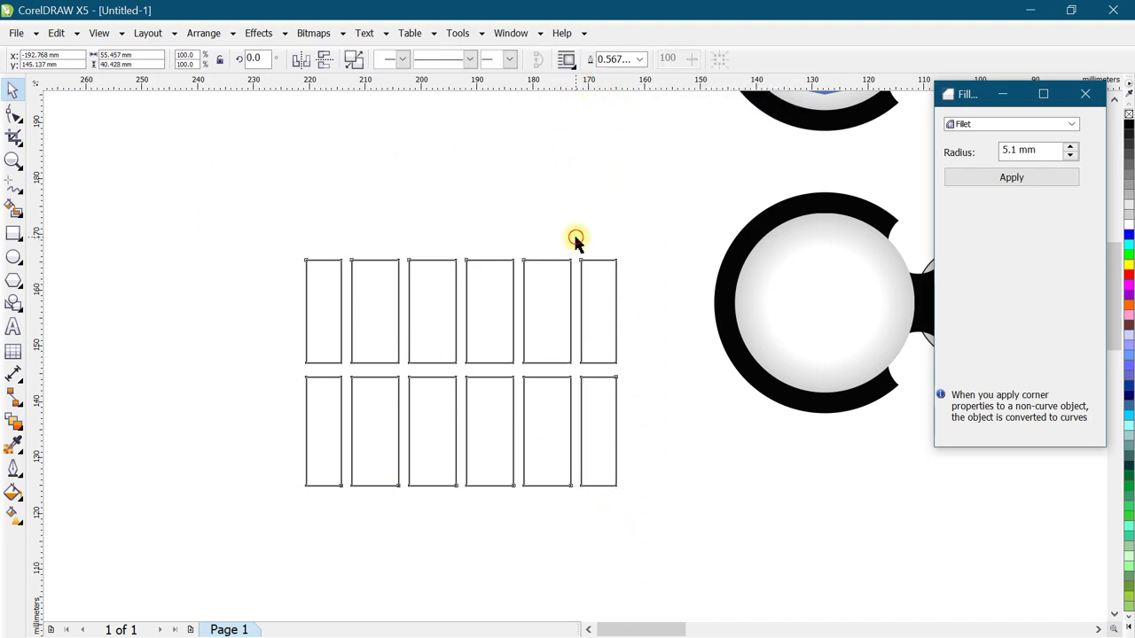
Move the twelve-cell grid up-left and draw a border rectangle around it.
left_click(578, 240)
left_click_drag(413, 264, 310, 213)
left_click(176, 248)
left_click(13, 233)
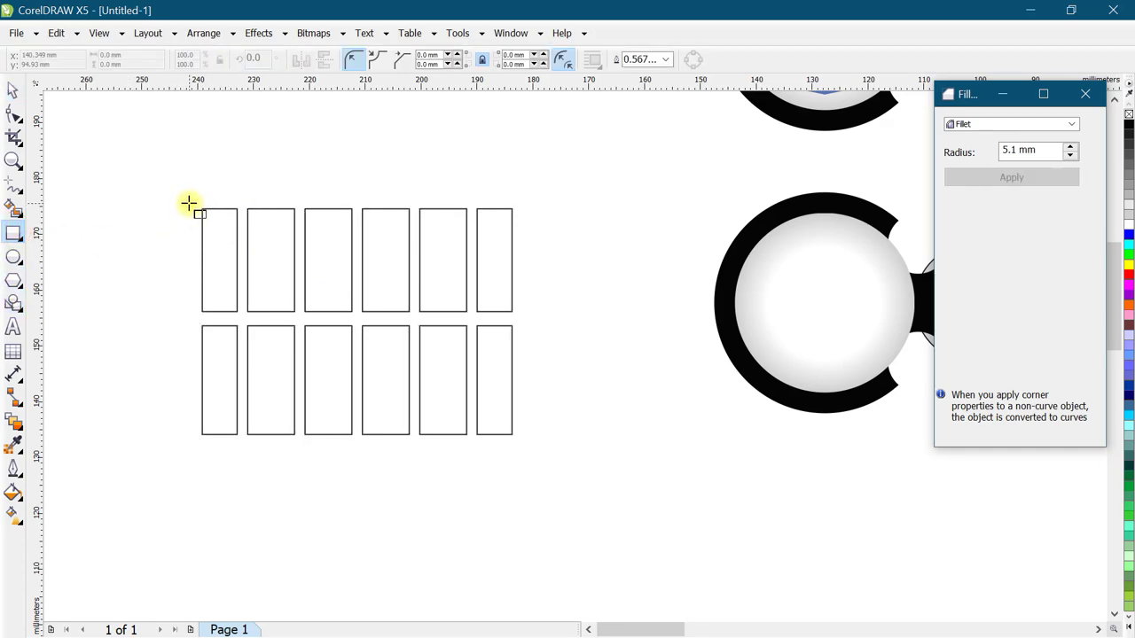
left_click_drag(190, 197, 525, 446)
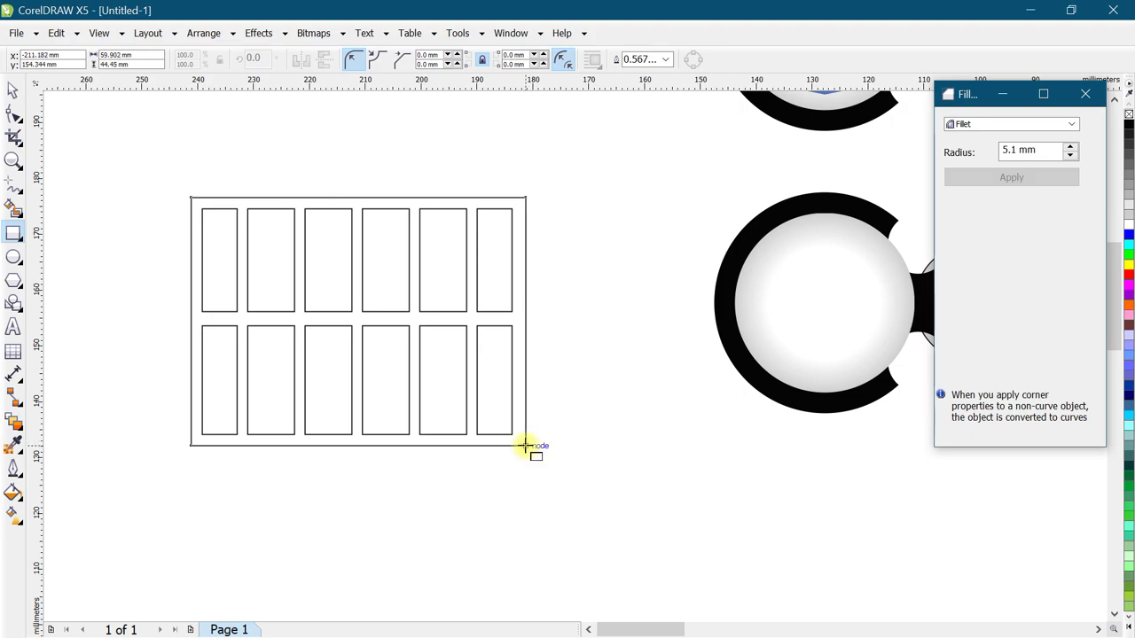
Fill the twelve small rectangles black.
left_click(13, 89)
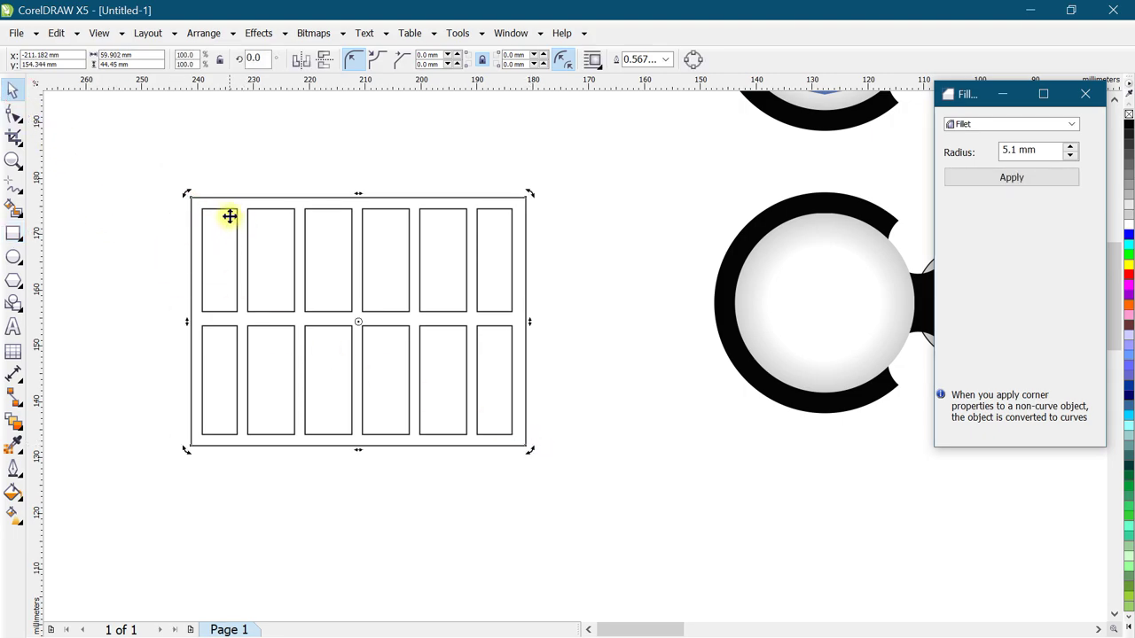
left_click(250, 164)
left_click(251, 239)
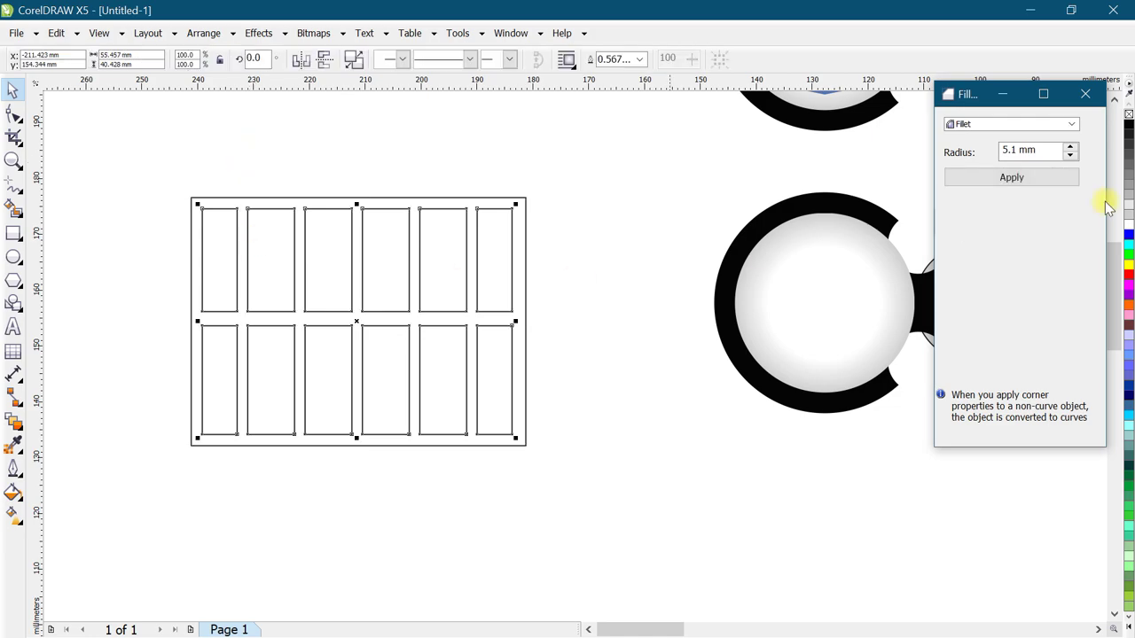
left_click(1128, 127)
Skew the border and cells into a parallelogram and group them.
left_click_drag(143, 159, 567, 473)
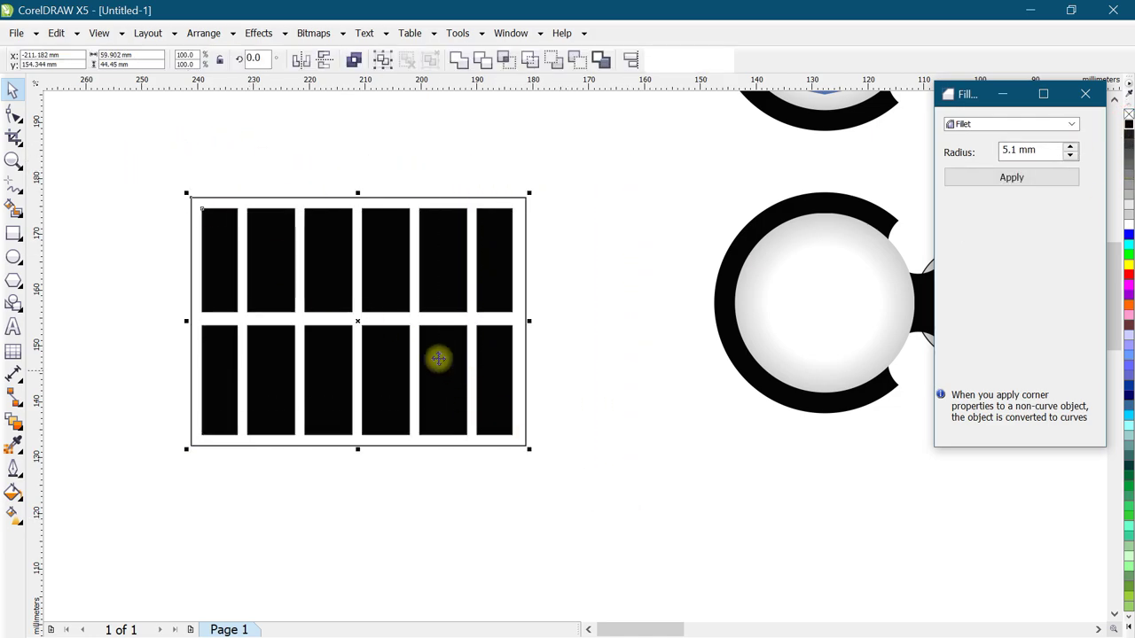
left_click(323, 281)
left_click(366, 196)
left_click_drag(359, 193, 448, 195)
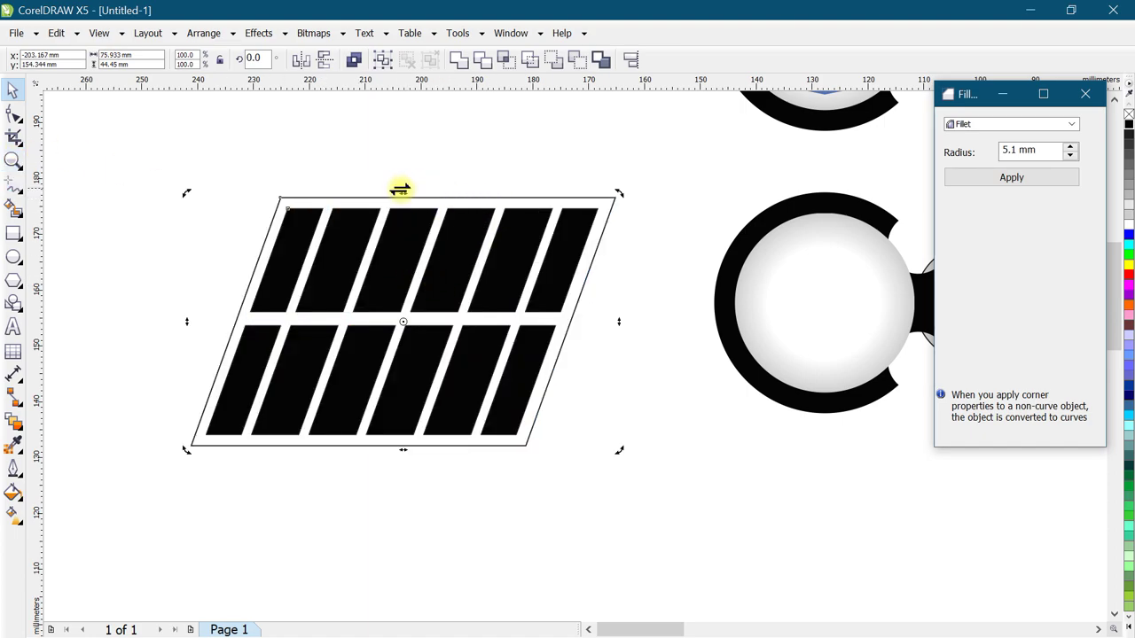
left_click_drag(405, 192, 419, 193)
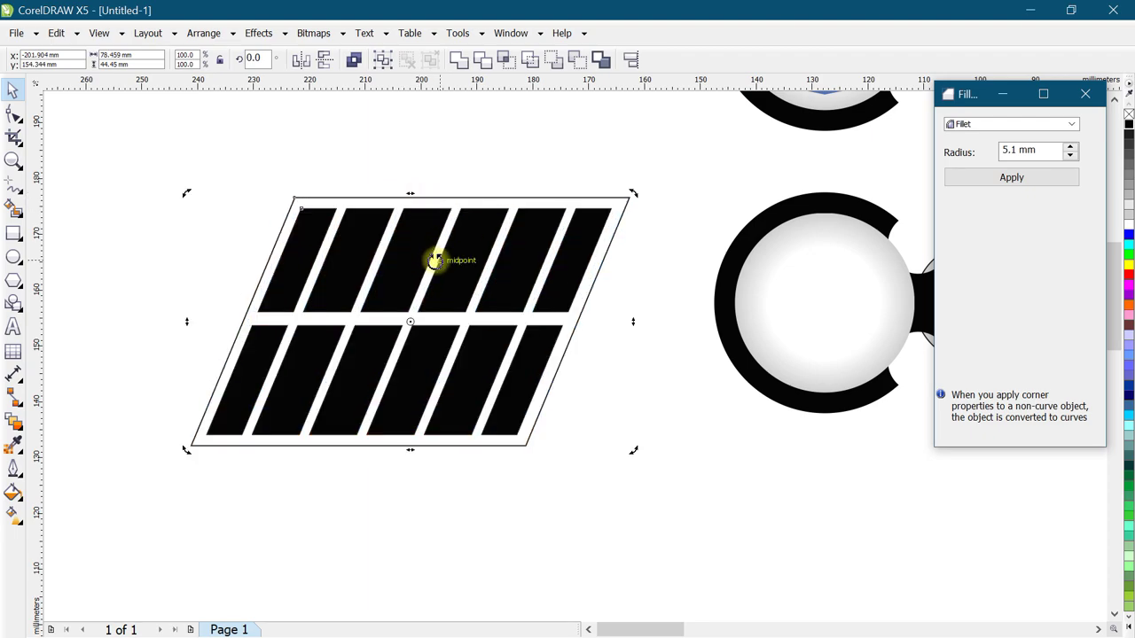
key("ctrl+g")
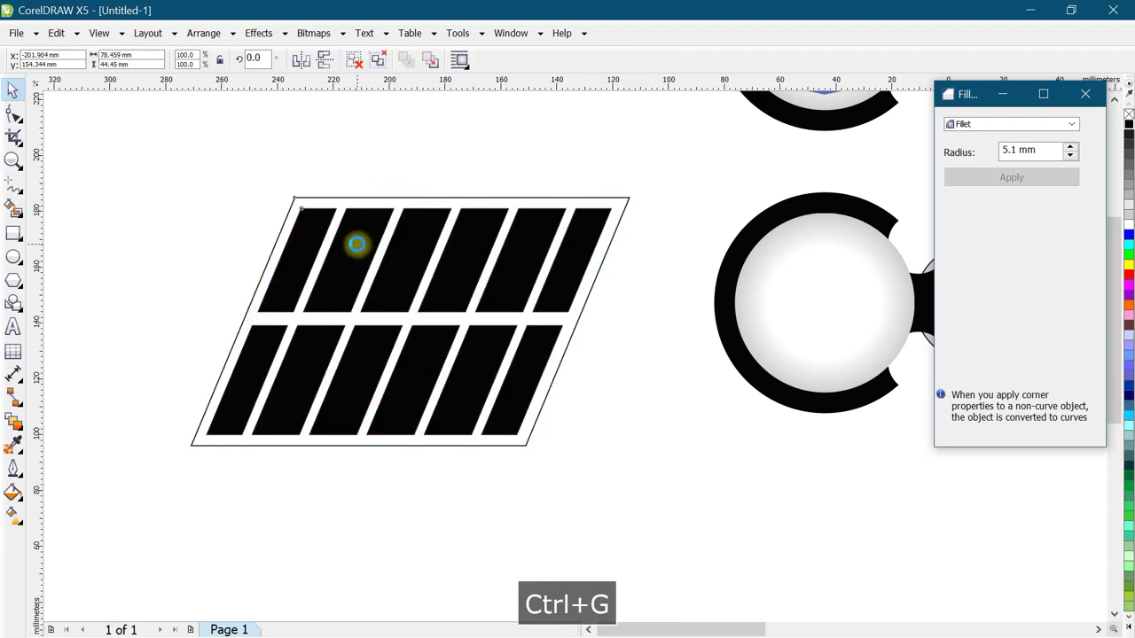
Give the solar panel a 3 pt outline and nudge it up and left.
scroll(363, 266, "down", 2)
scroll(366, 278, "up", 2)
left_click_drag(398, 253, 356, 236)
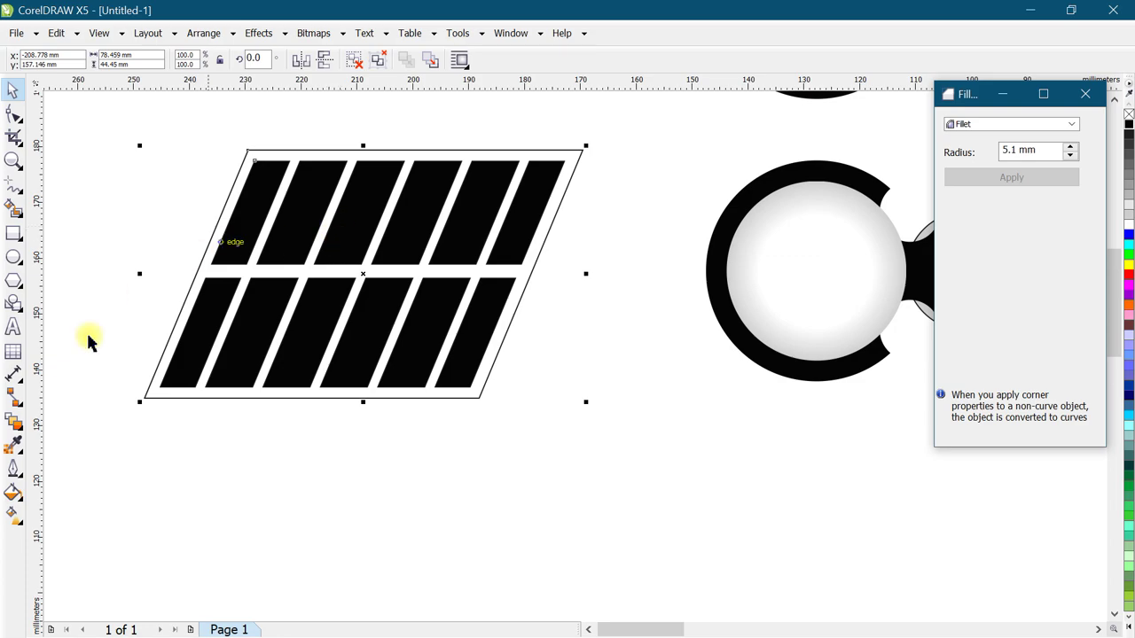
left_click(15, 475)
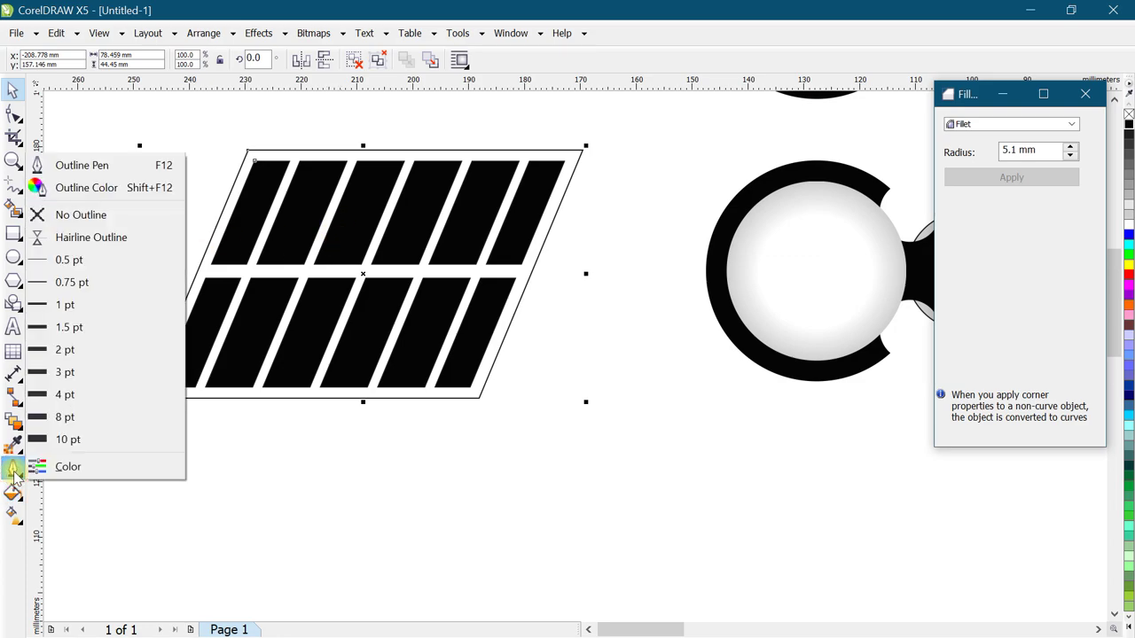
left_click(76, 372)
left_click_drag(316, 298, 300, 282)
left_click(319, 428)
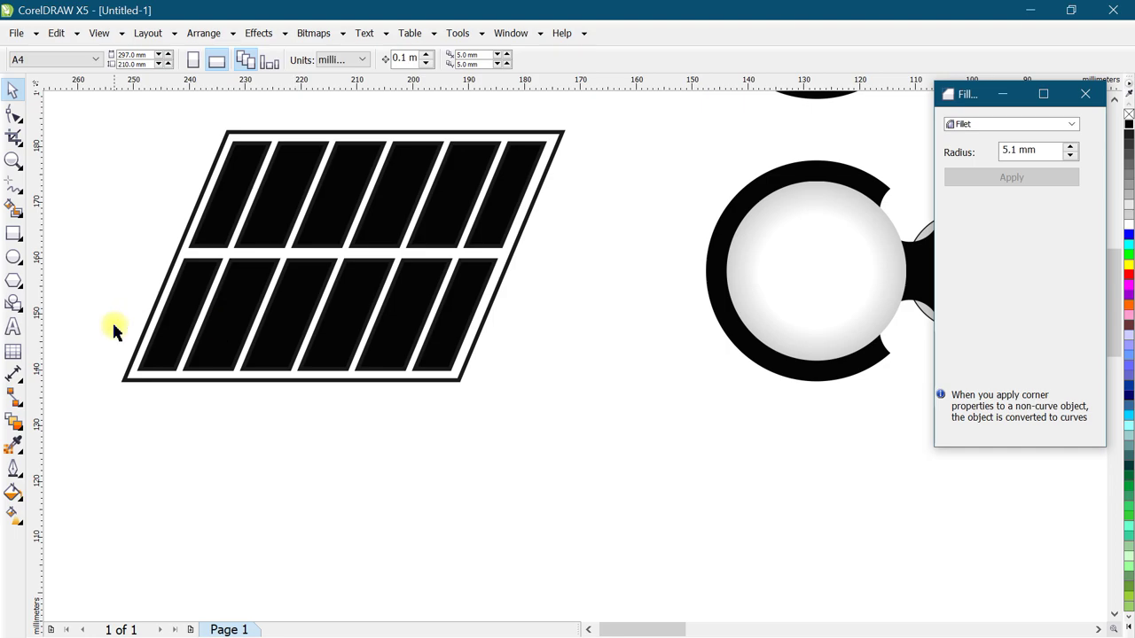
left_click(16, 185)
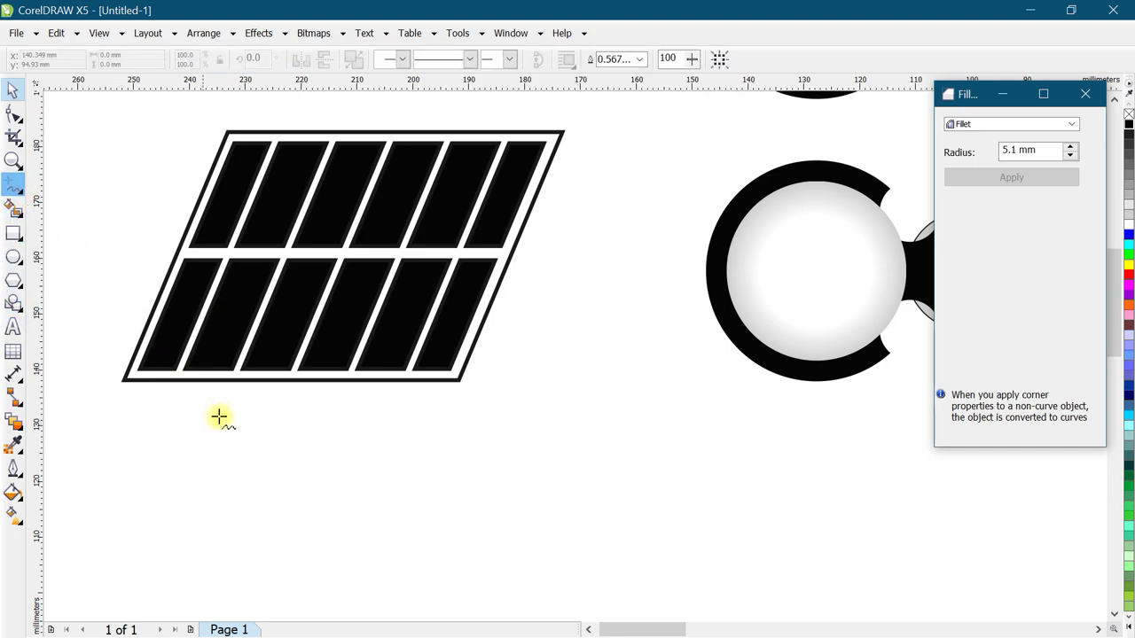
Draw an L-shaped line down from the panel's bottom edge, then right.
left_click(264, 363)
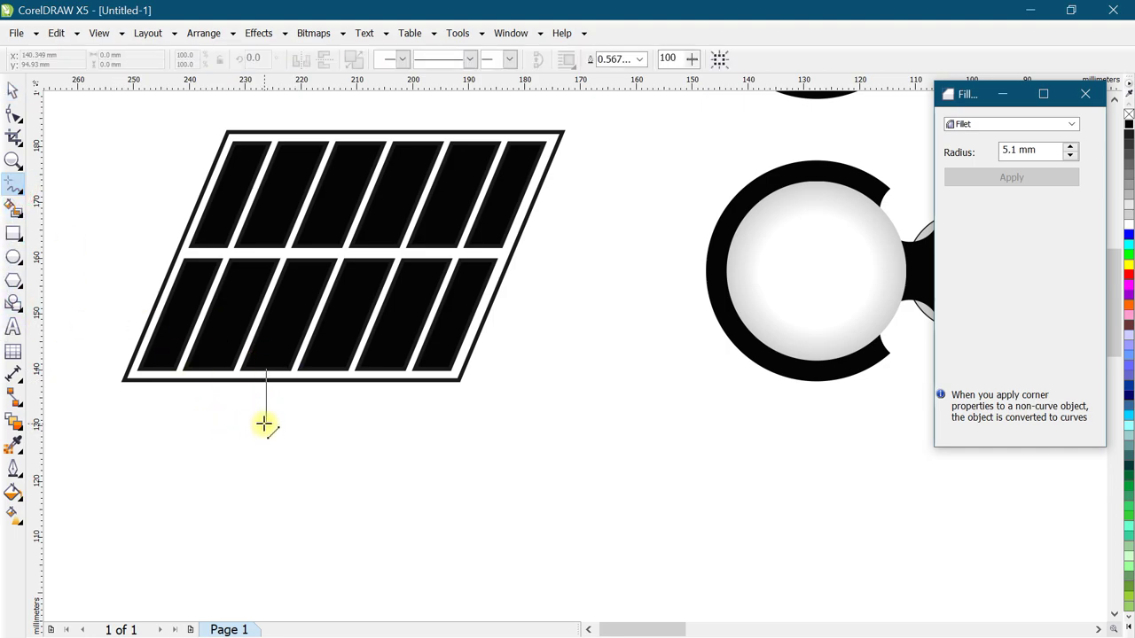
left_click(264, 428)
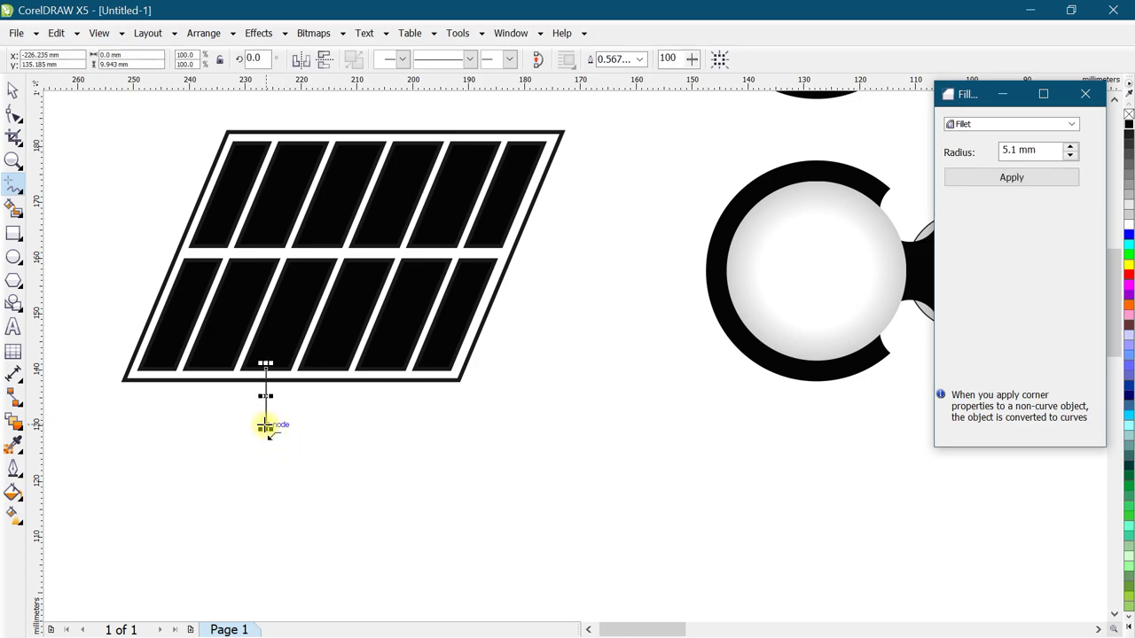
left_click(265, 428)
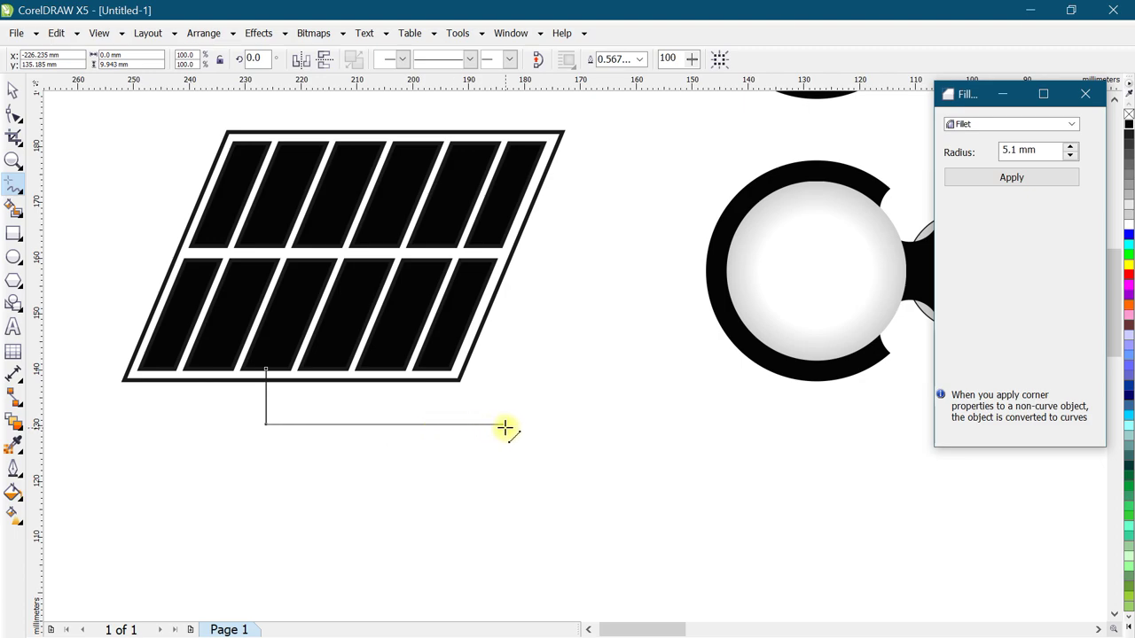
left_click(593, 429)
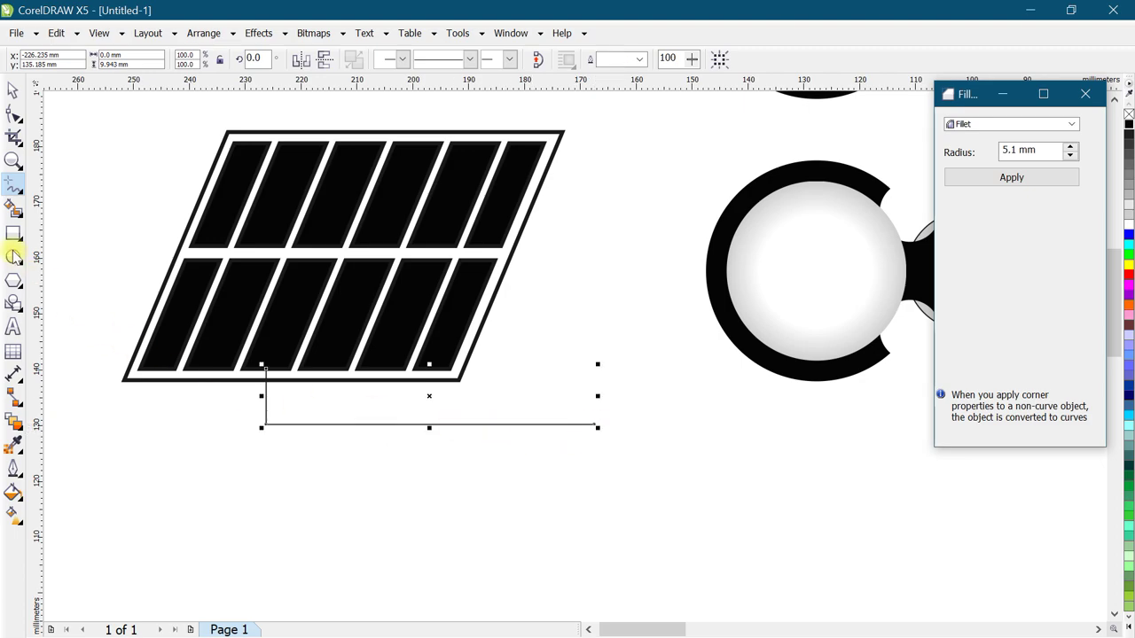
left_click(14, 89)
Draw a small circle below the solar panel.
left_click(408, 476)
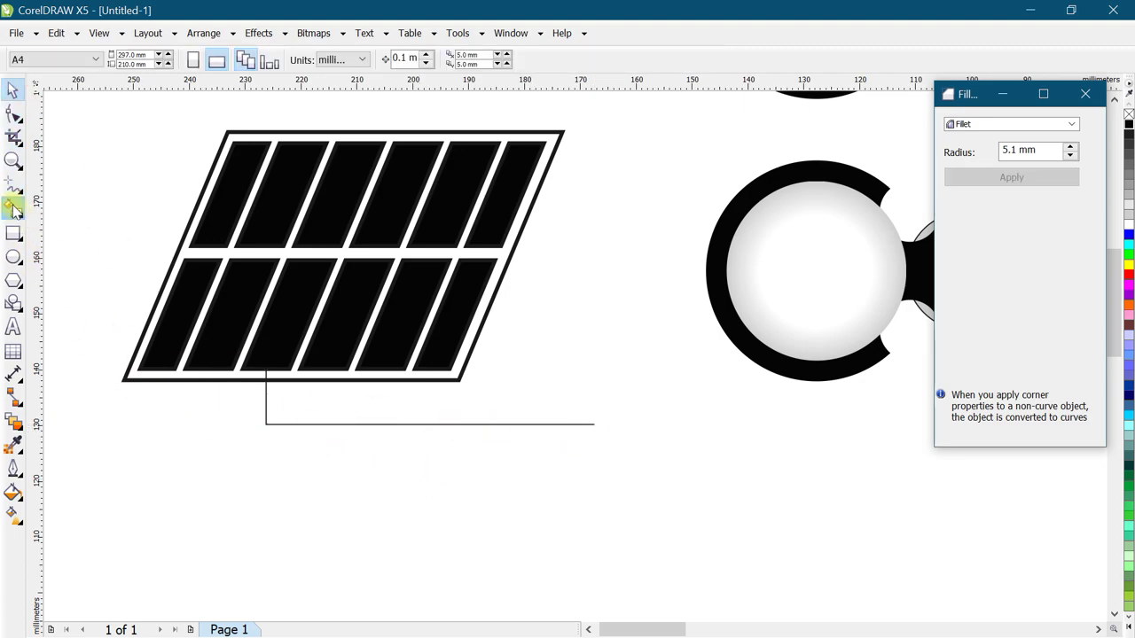
left_click(14, 256)
left_click_drag(162, 433, 176, 447)
left_click(13, 89)
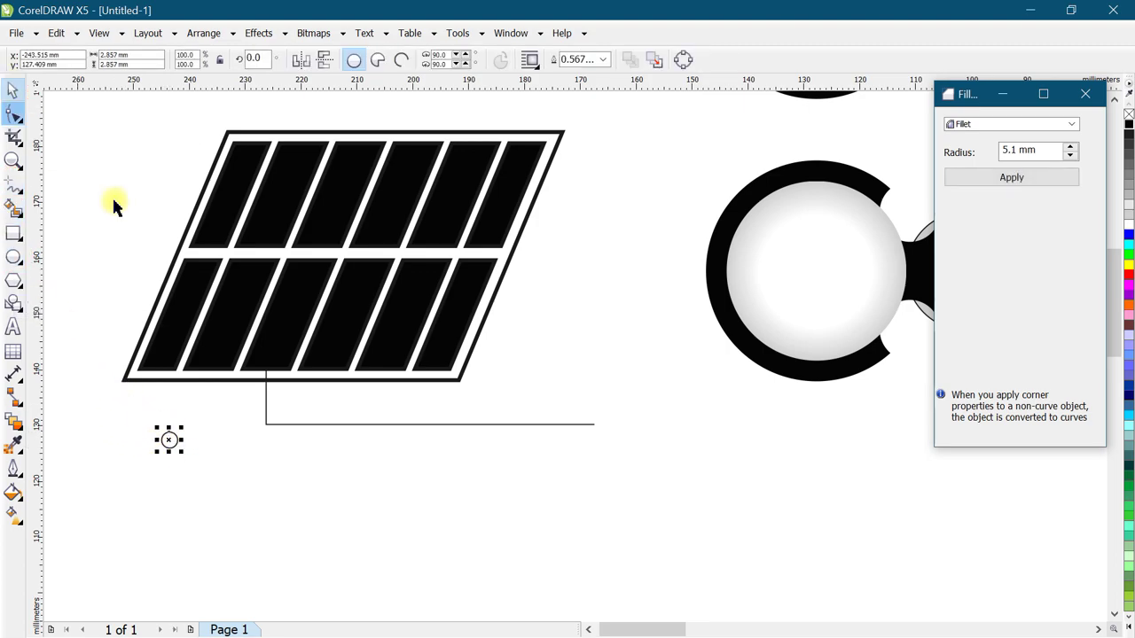
Snap the small circle onto the connector's right end, enlarge it, and remove its fill.
left_click(172, 446)
left_click(168, 441)
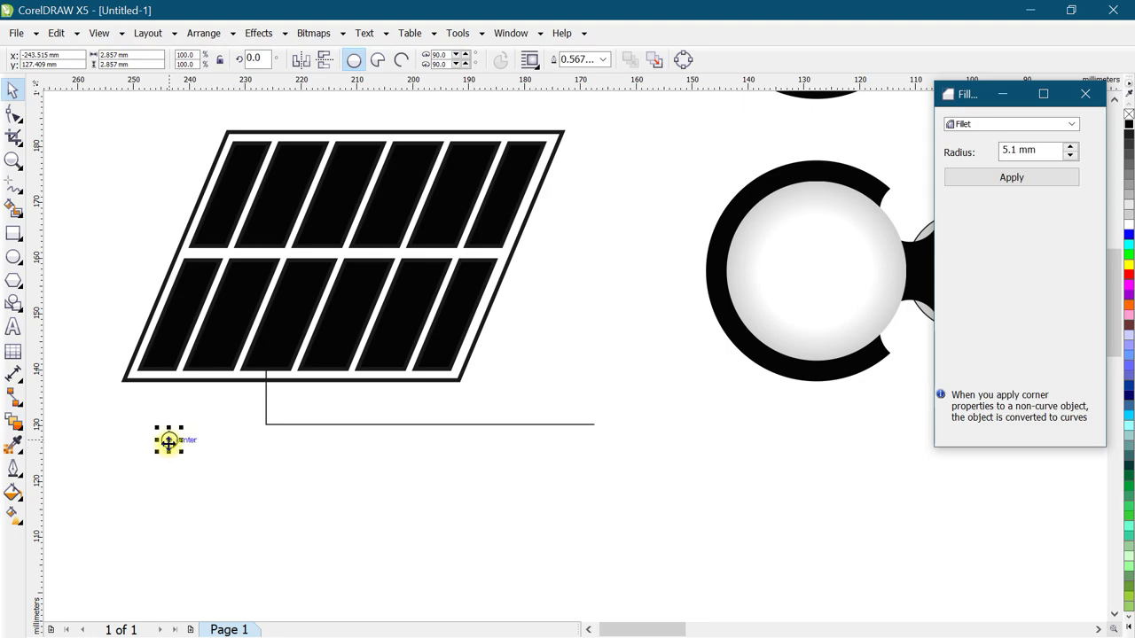
left_click_drag(169, 440, 583, 442)
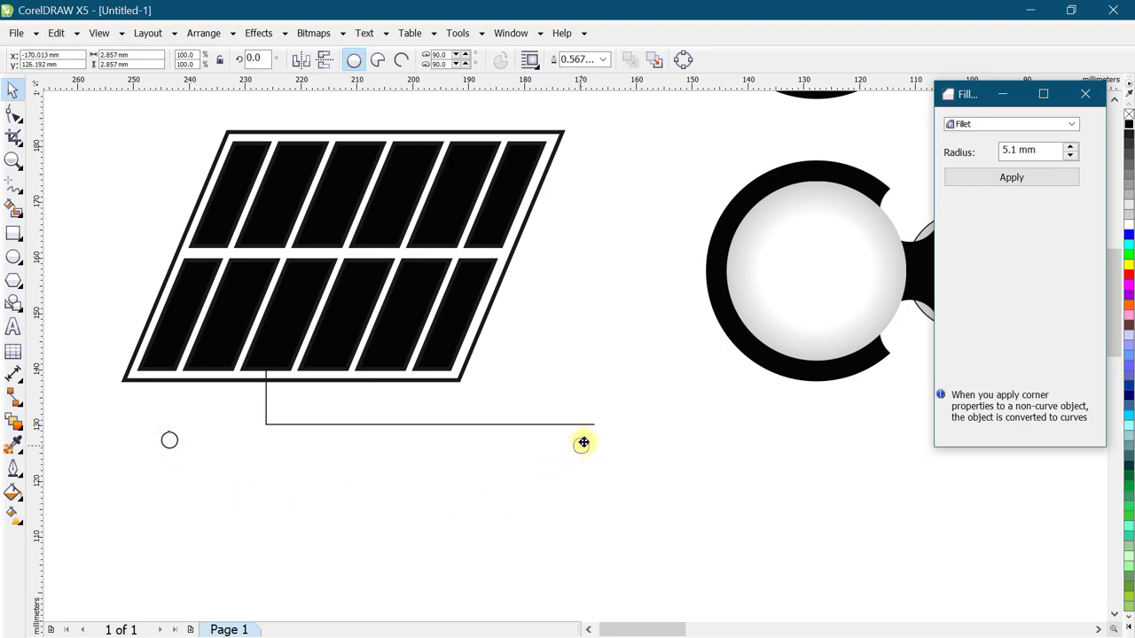
left_click_drag(592, 425, 593, 425)
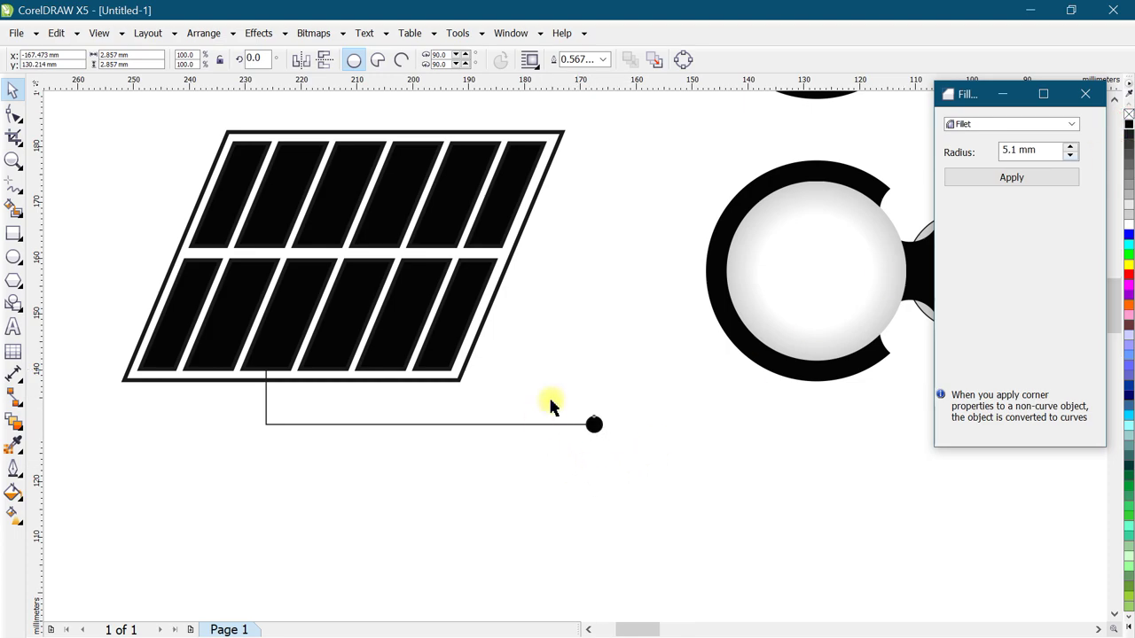
scroll(549, 406, "up", 2)
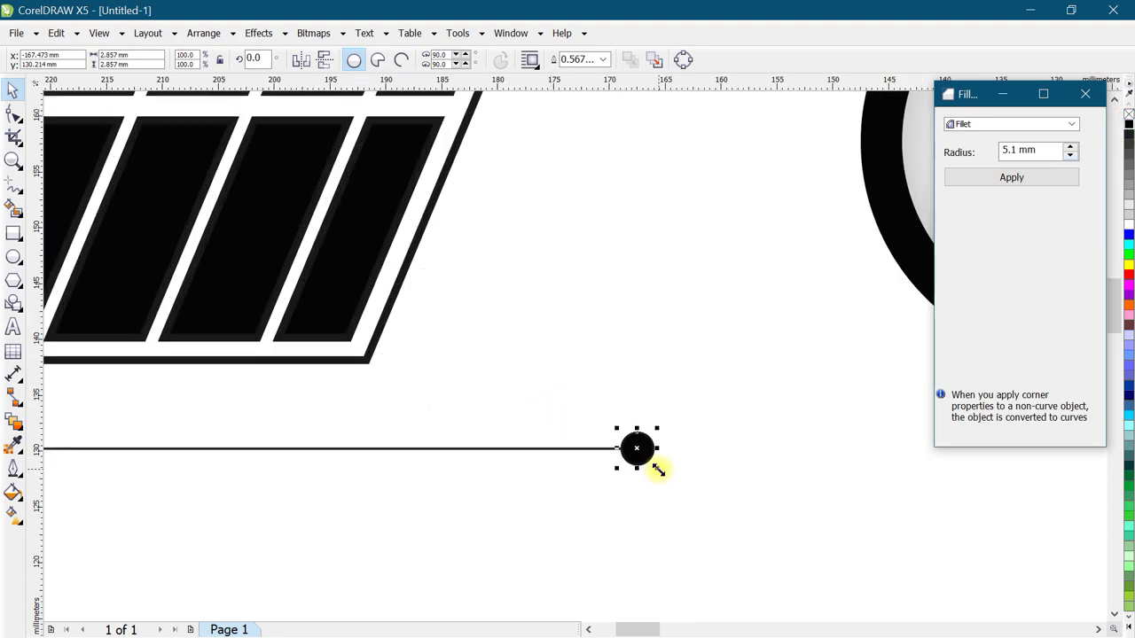
left_click_drag(658, 470, 681, 490)
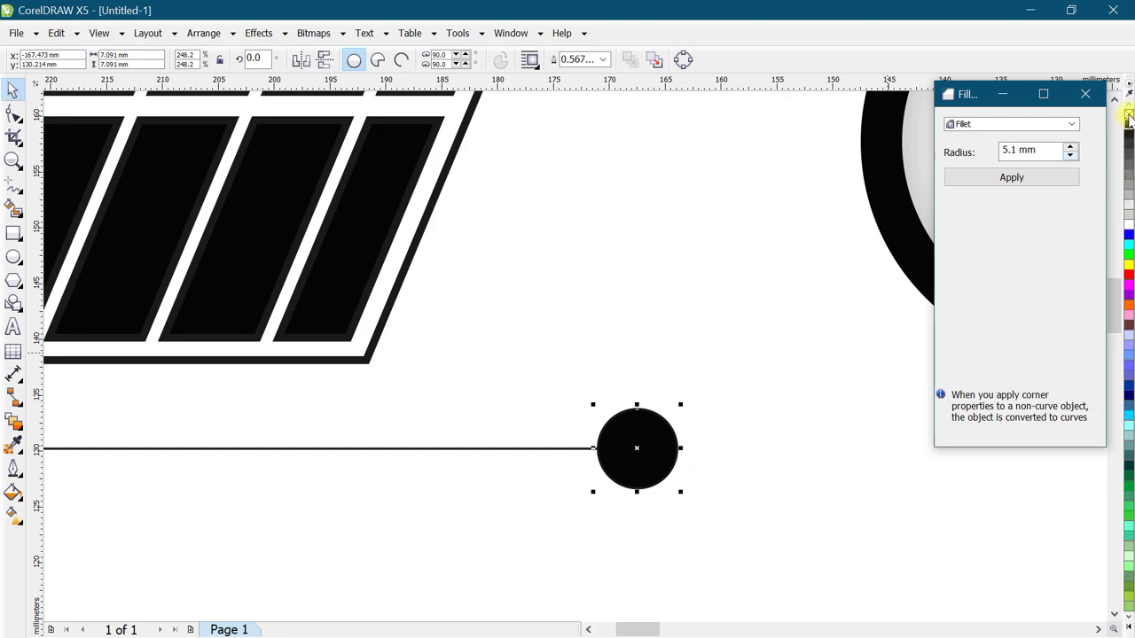
left_click(1128, 115)
Reshape the unfilled circle into an open arc ring around the line end.
left_click(14, 114)
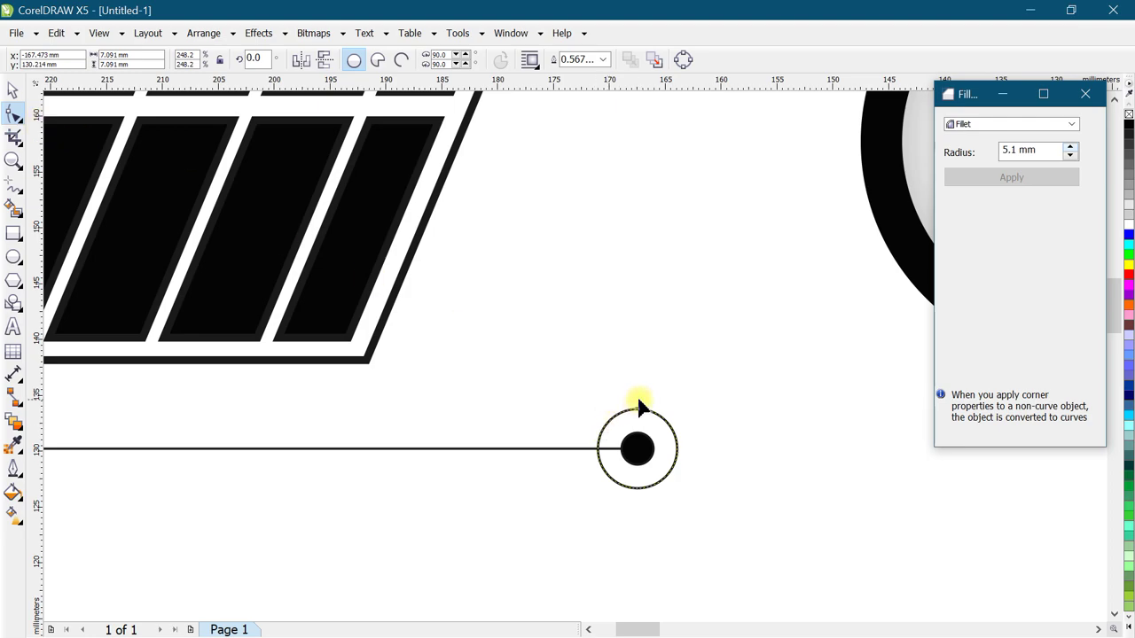
left_click_drag(636, 409, 675, 429)
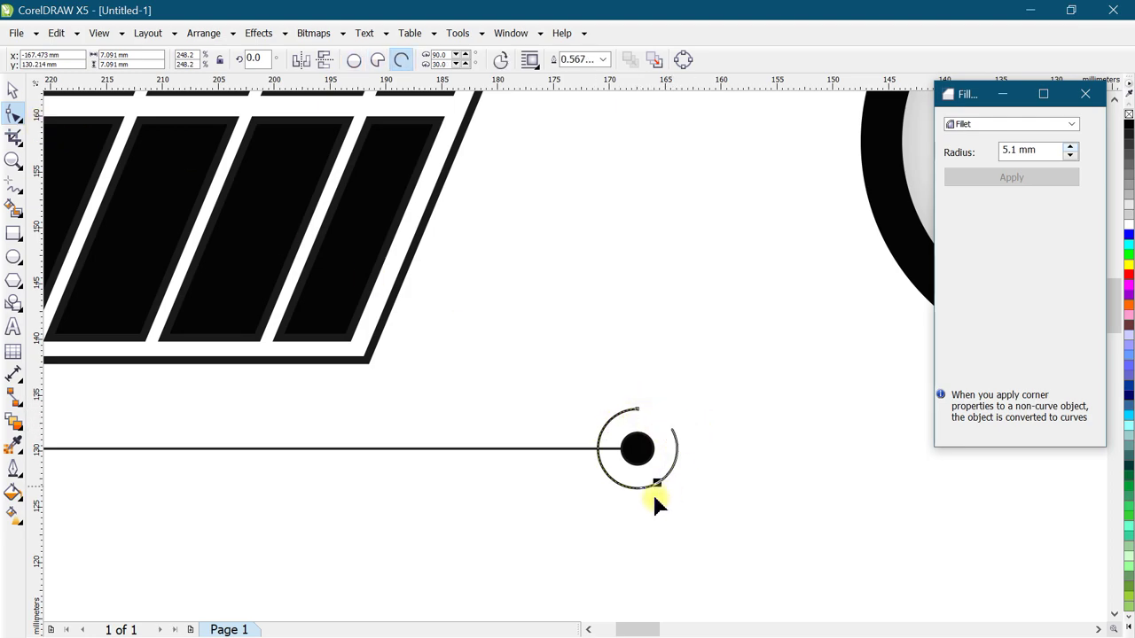
left_click_drag(594, 470, 602, 443)
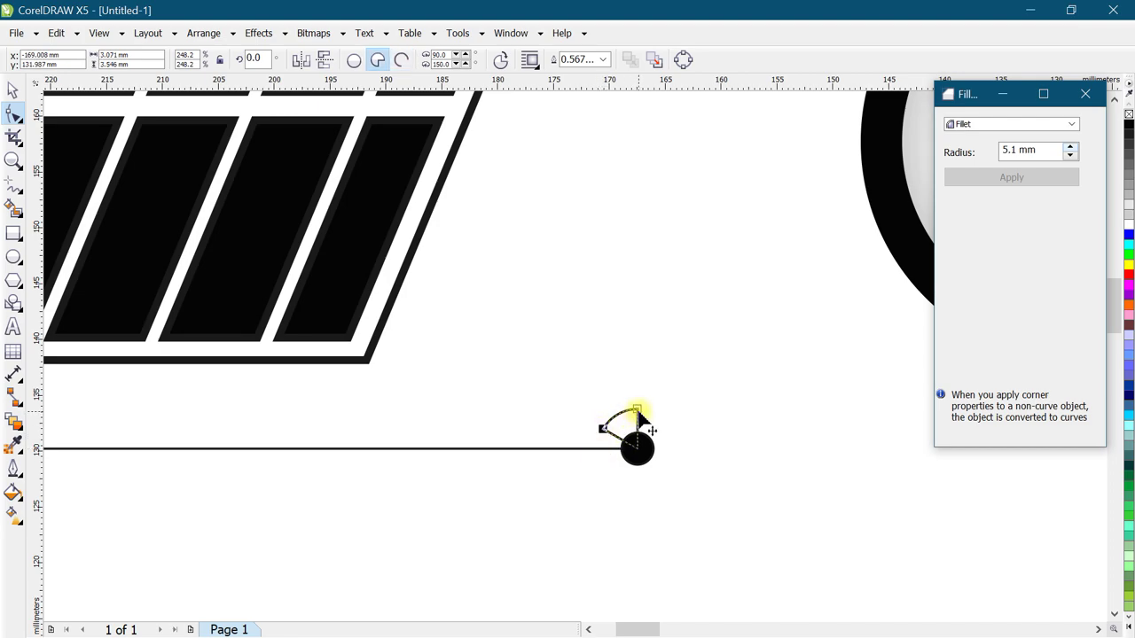
mouse_move(675, 439)
left_mouse_down()
mouse_move(647, 498)
mouse_move(601, 478)
left_mouse_up()
Thicken the outlines of the connector line, ring and dot.
left_click(13, 90)
left_click(481, 447)
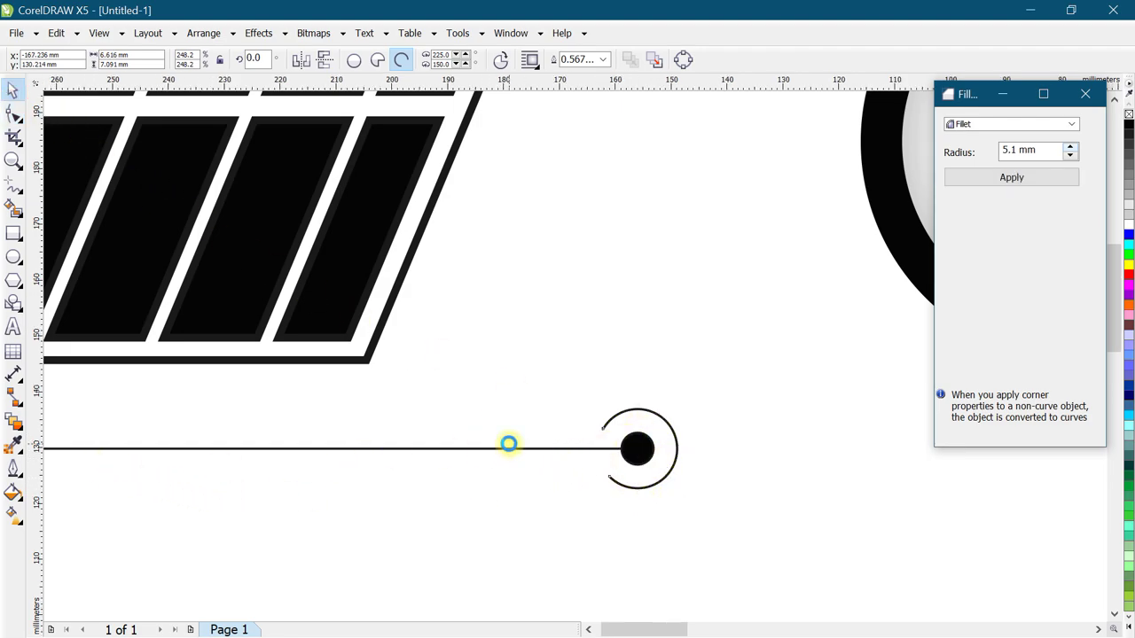
scroll(508, 443, "down", 2)
left_click_drag(207, 489, 689, 384)
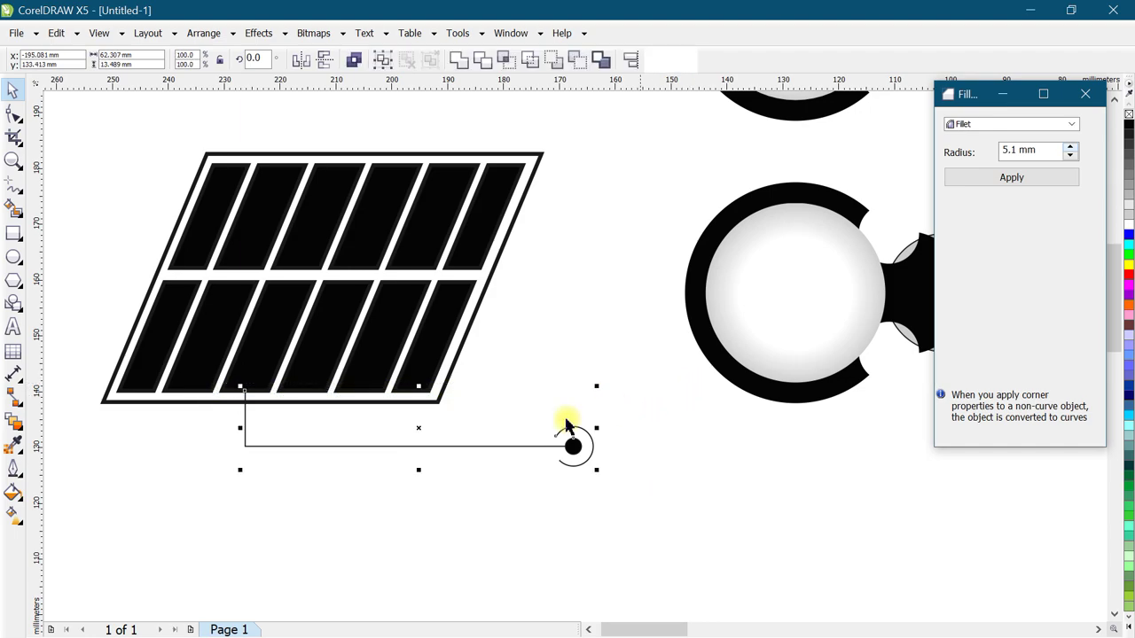
left_click(13, 470)
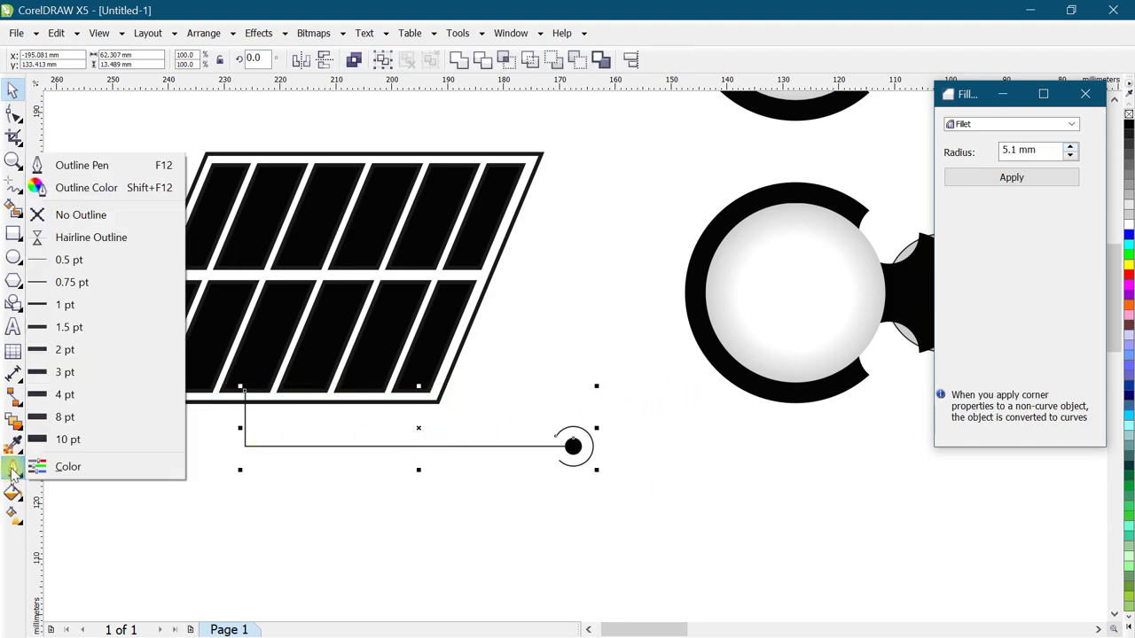
left_click(71, 370)
left_click(229, 490)
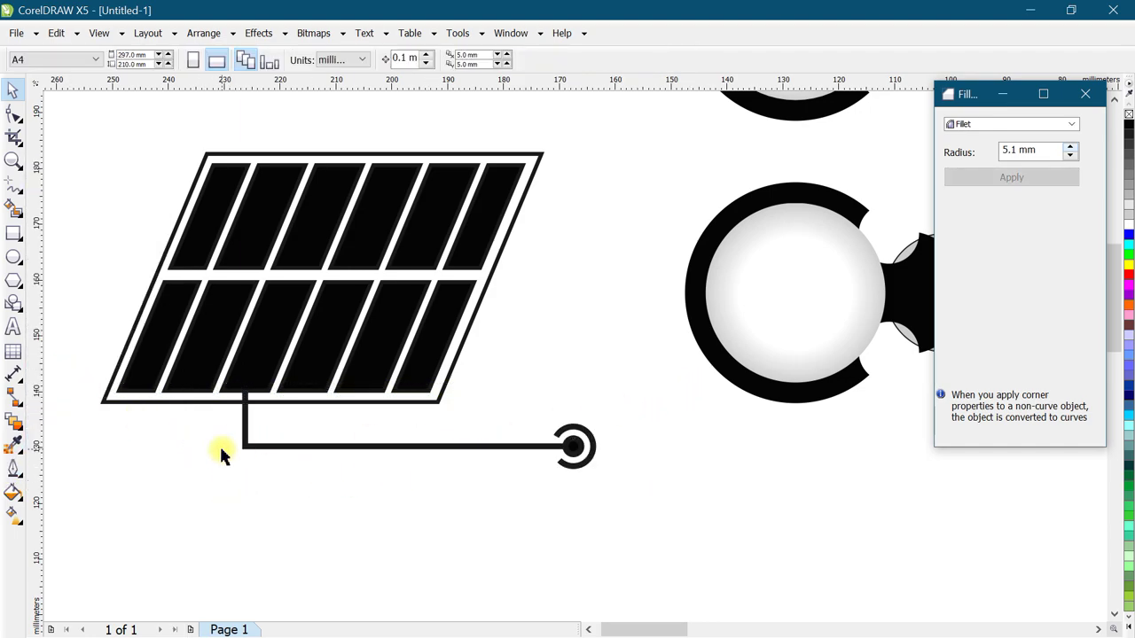
scroll(222, 454, "down", 2)
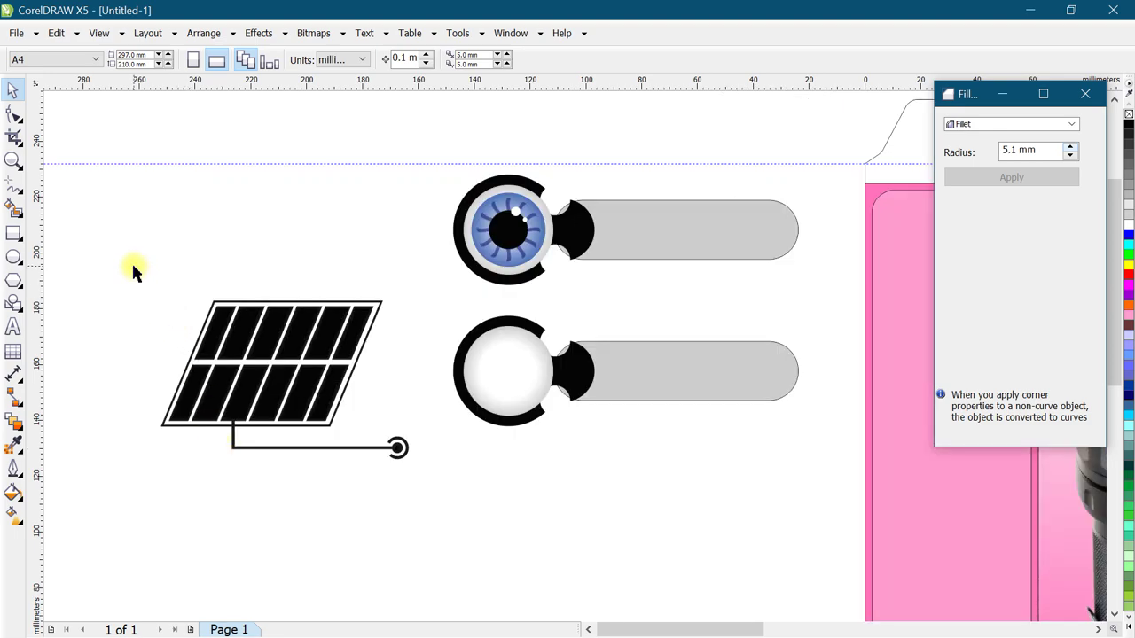
Draw a circle and centre it on the solar panel's top-left corner.
left_click(14, 257)
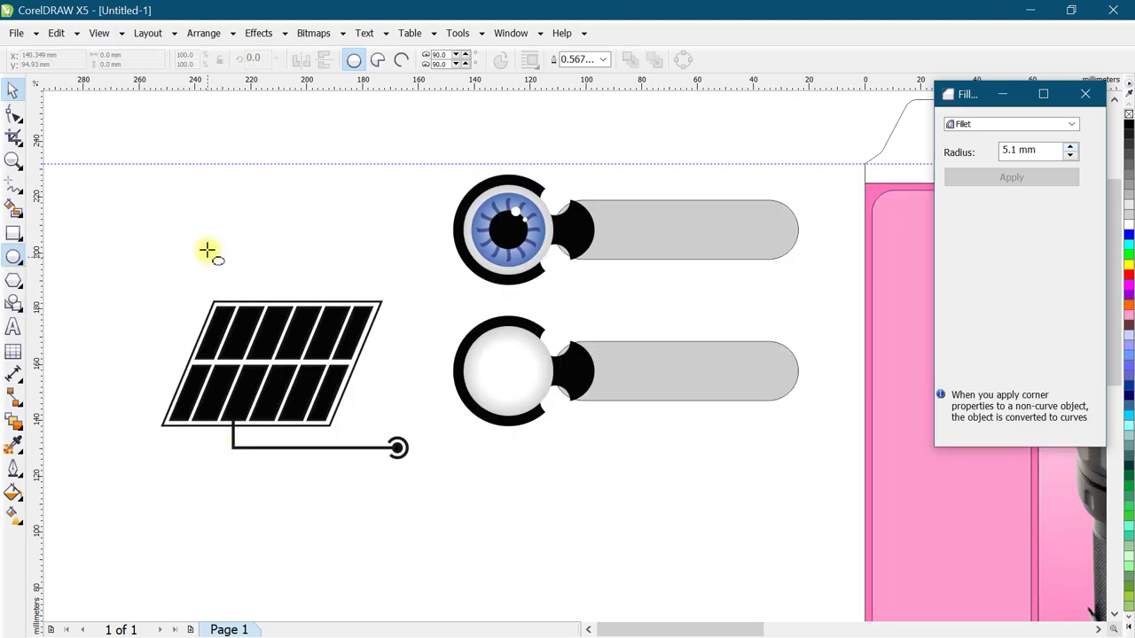
left_click_drag(155, 224, 242, 311)
left_click_drag(198, 266, 213, 300)
scroll(149, 314, "up", 2)
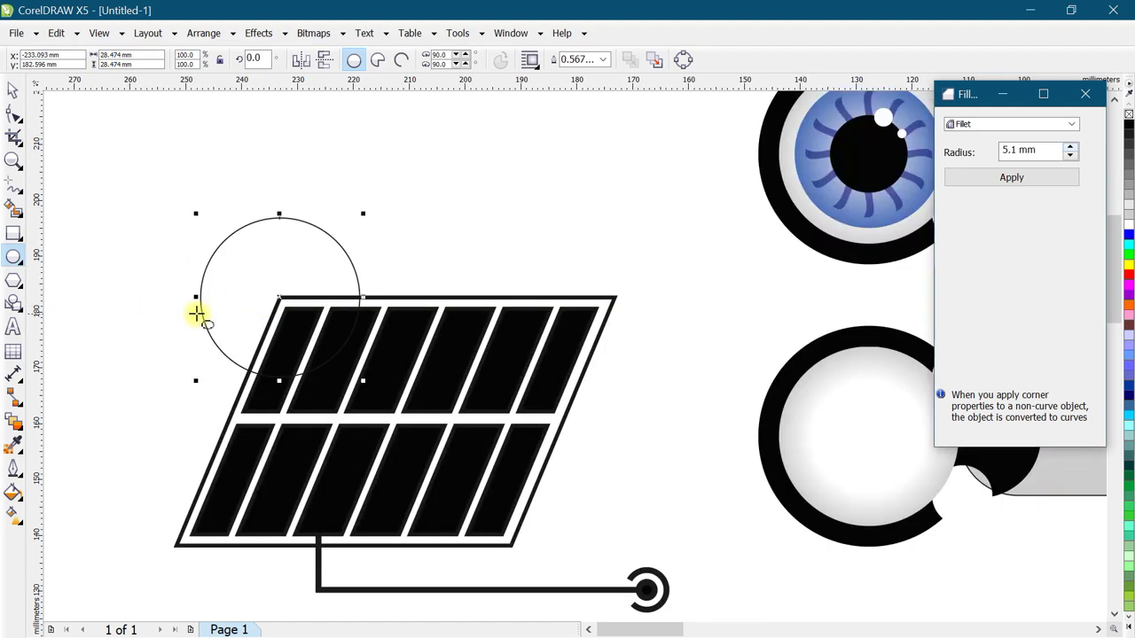
key("ctrl+z")
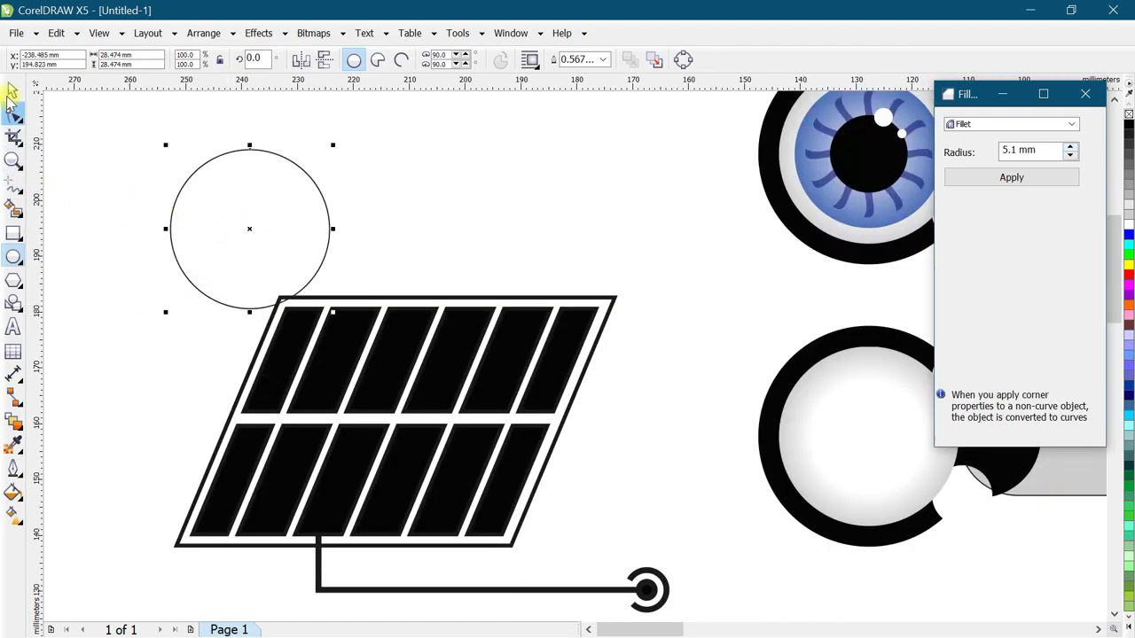
left_click_drag(250, 230, 274, 293)
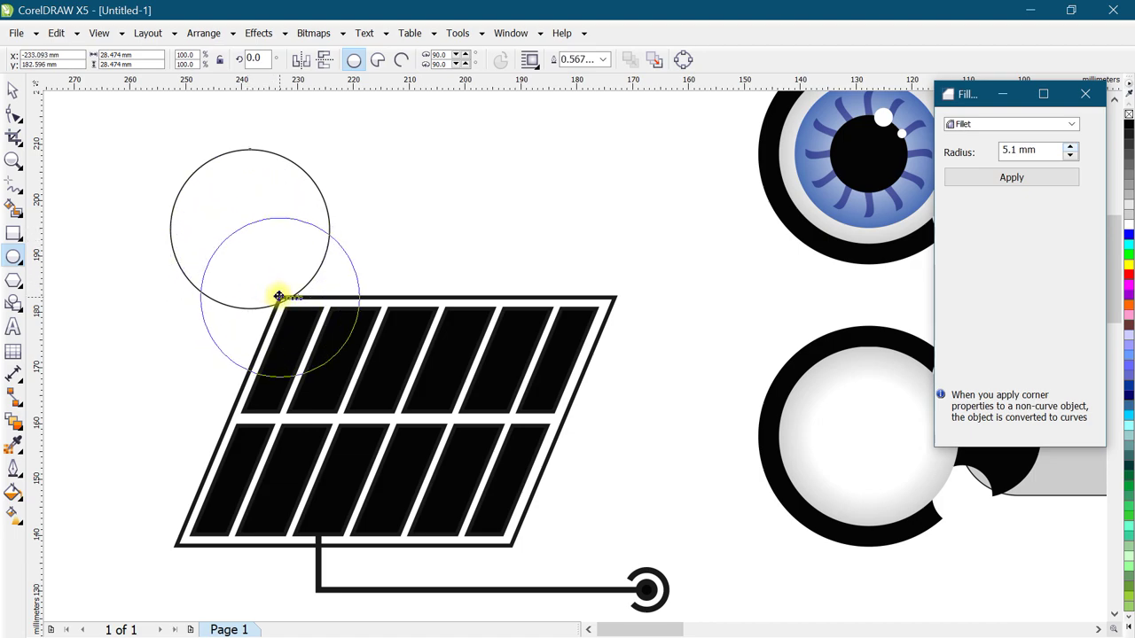
left_click_drag(278, 296, 280, 297)
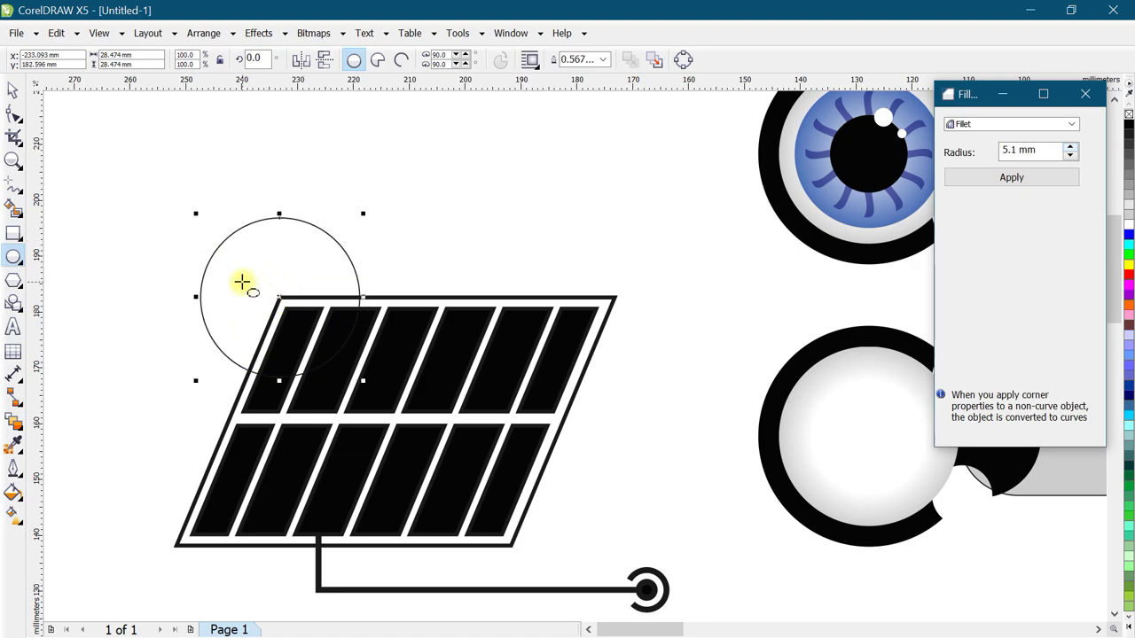
Open the circle into an arc curving round to its right side.
left_click(13, 115)
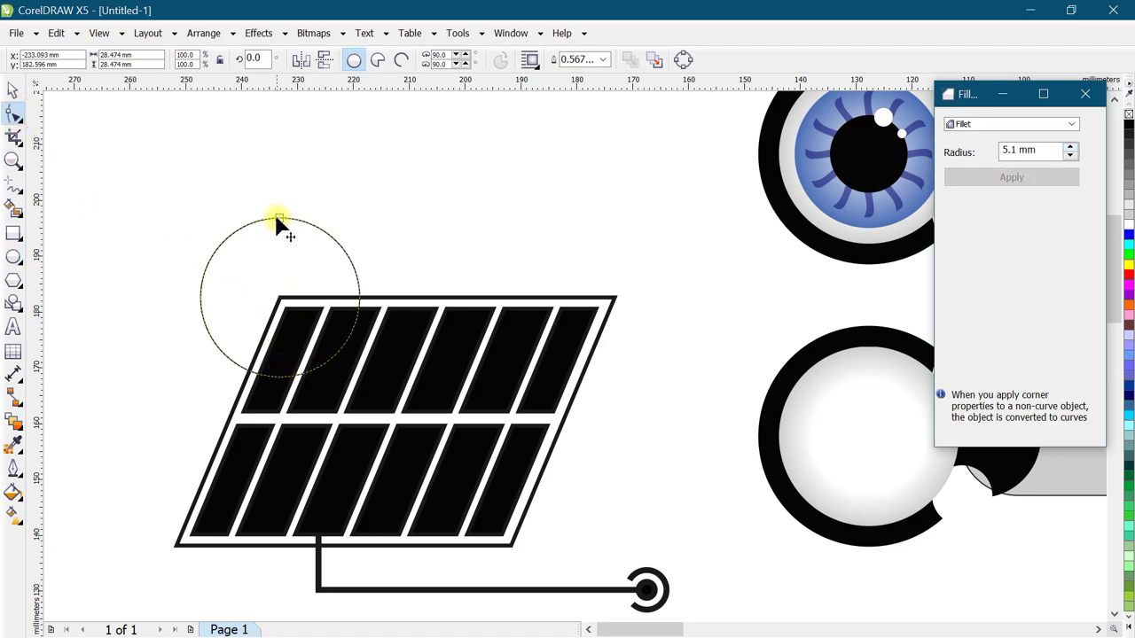
left_click_drag(279, 218, 235, 380)
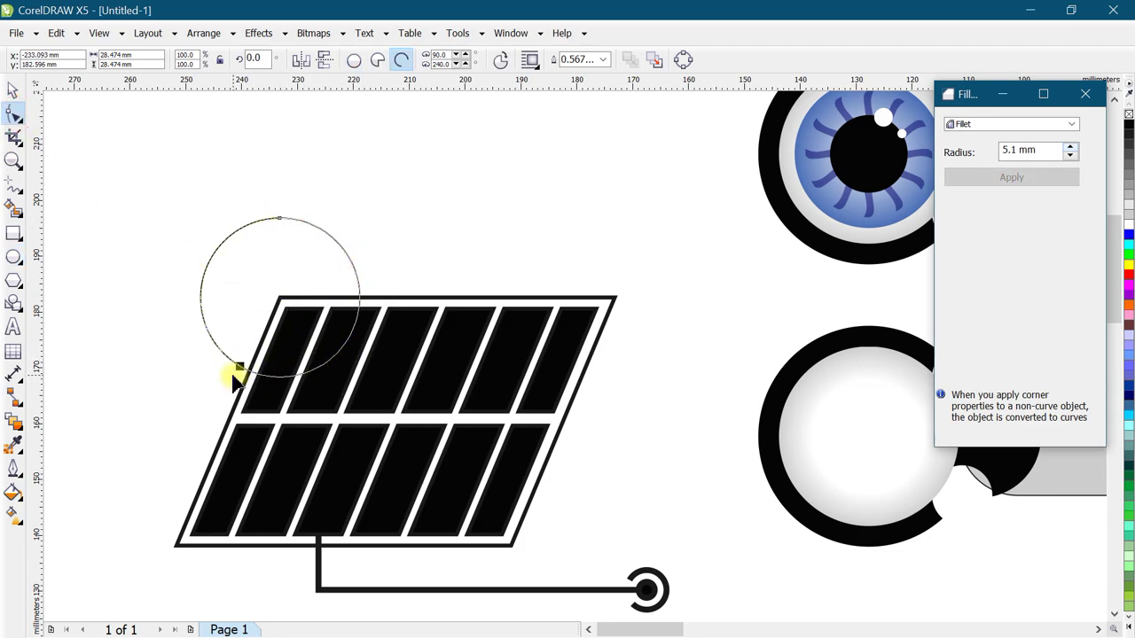
left_click_drag(280, 219, 357, 276)
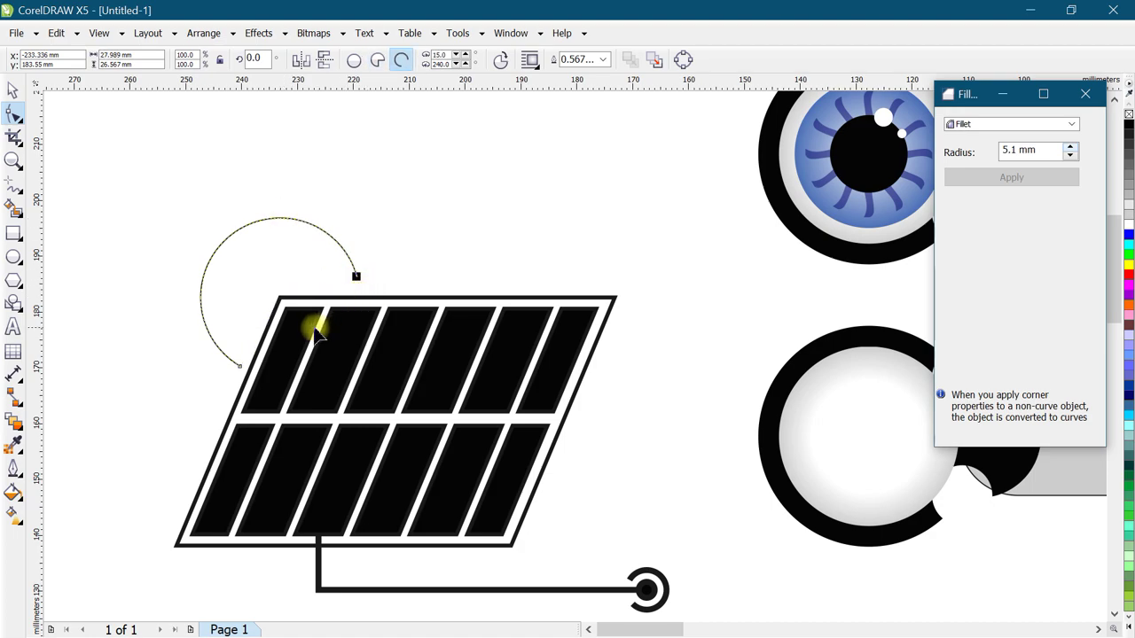
left_click(11, 185)
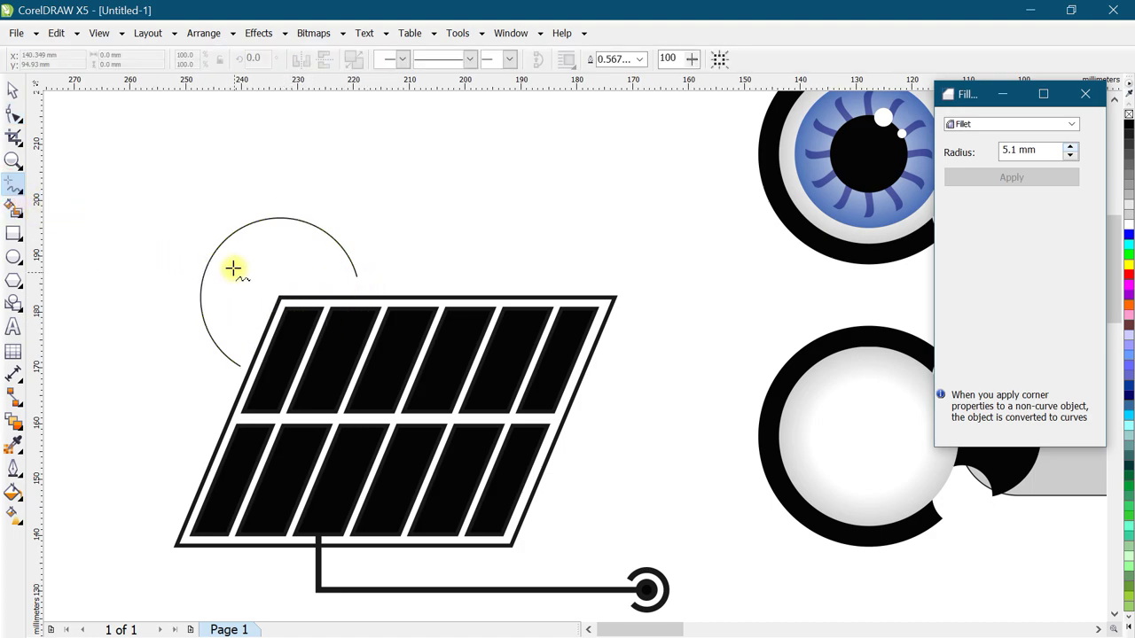
Draw a vertical ray above the arc and centre it horizontally over the arc.
left_click(261, 145)
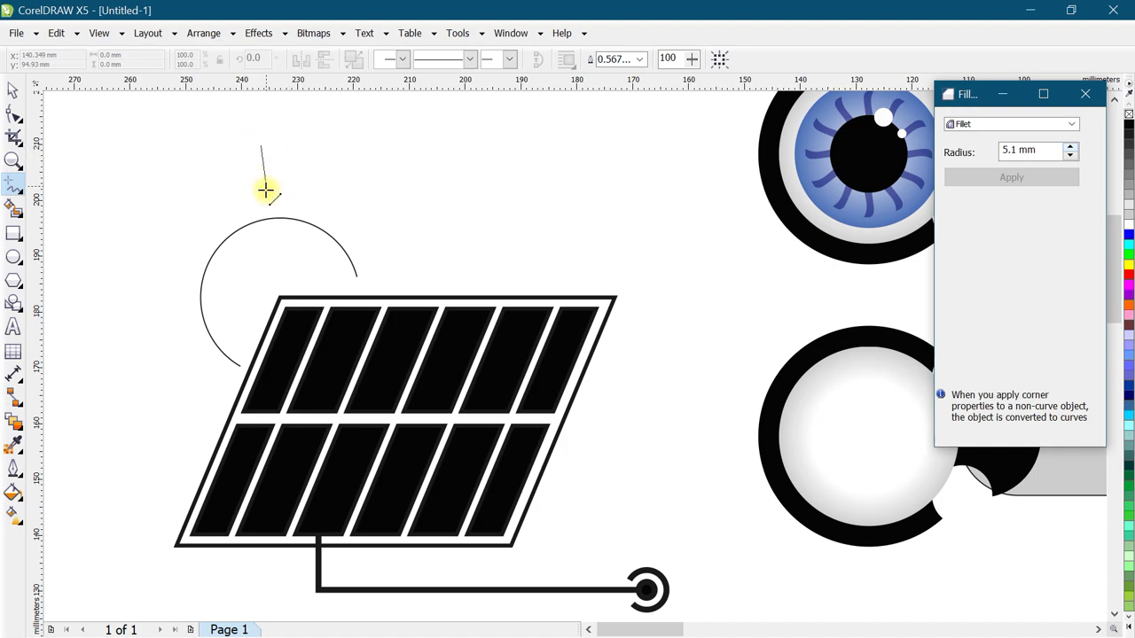
left_click(260, 206)
left_click(12, 89)
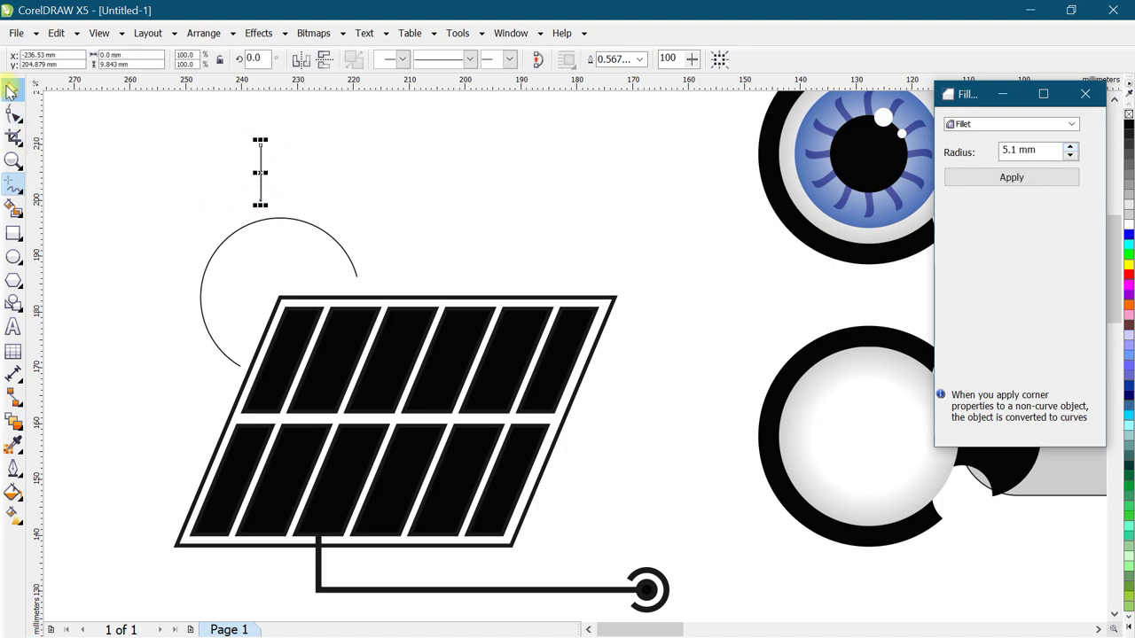
left_click(258, 221, "shift")
key("c")
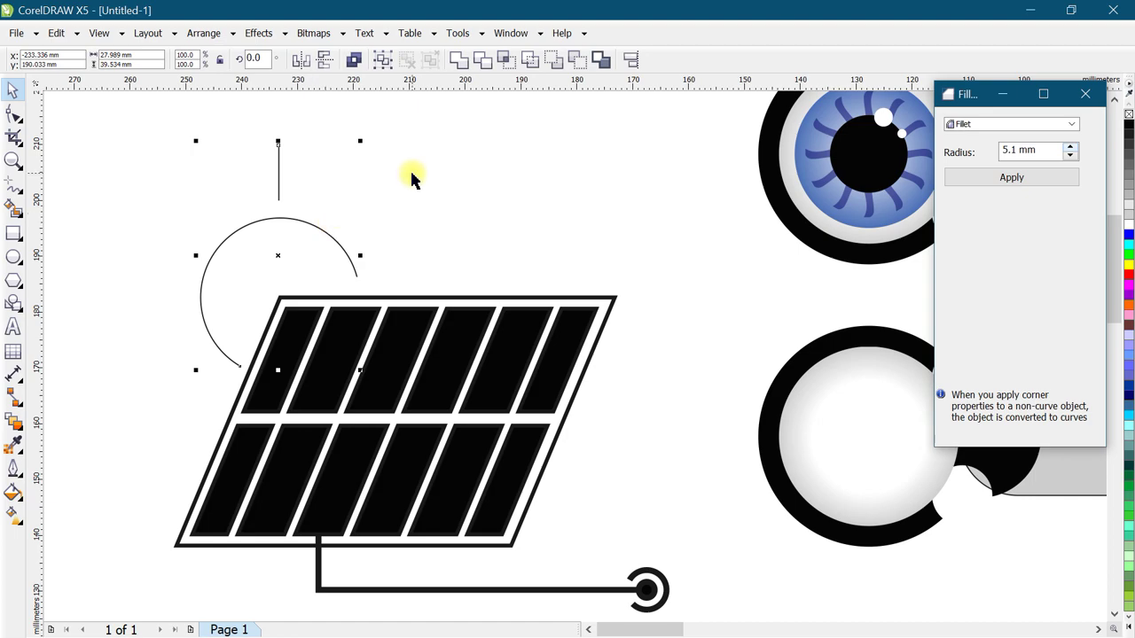
left_click(293, 194)
Rotate copies of the ray around the arc's centre to form a fan of rays.
left_click(278, 176)
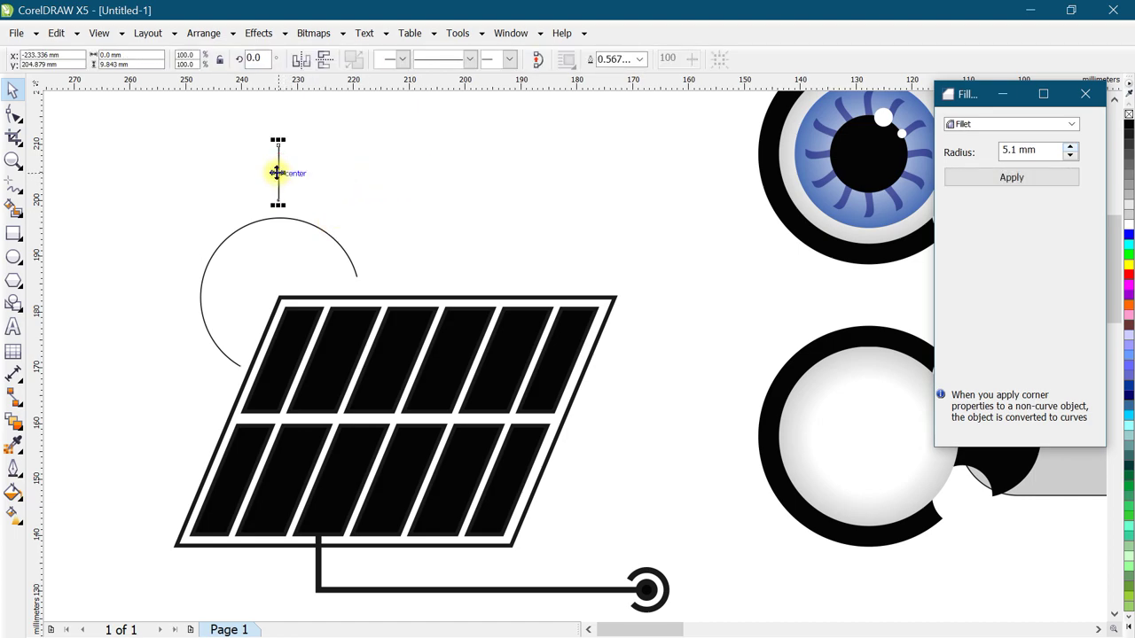
left_click(278, 173)
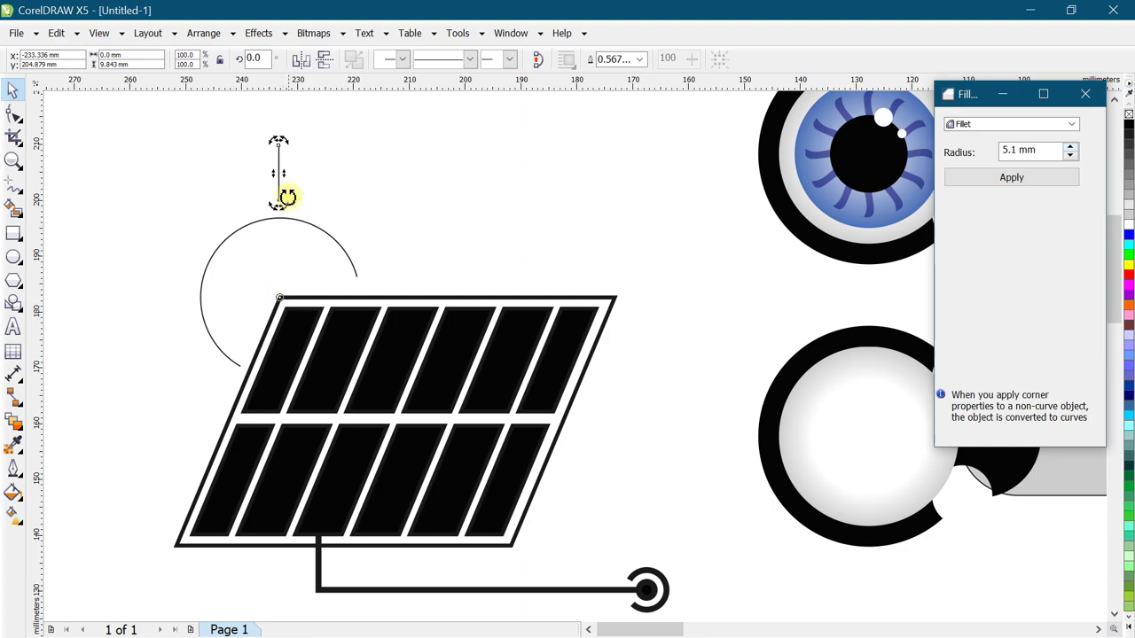
mouse_move(277, 141)
left_mouse_down()
mouse_move(179, 328)
mouse_move(210, 380)
left_mouse_up()
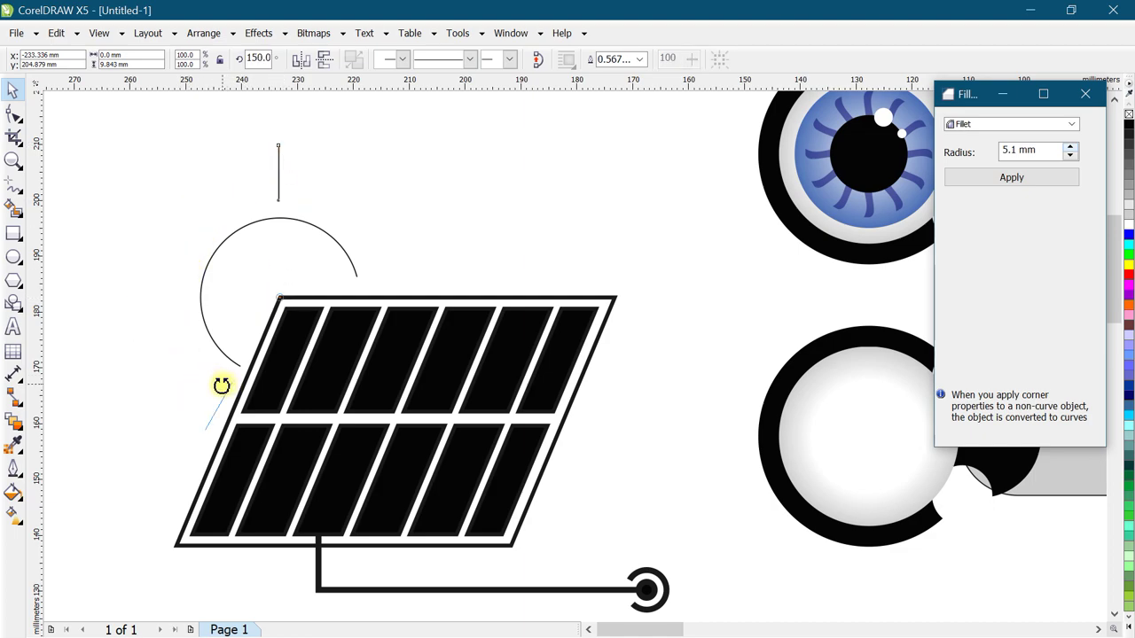
left_click_drag(221, 385, 221, 386)
left_click_drag(202, 431, 164, 409)
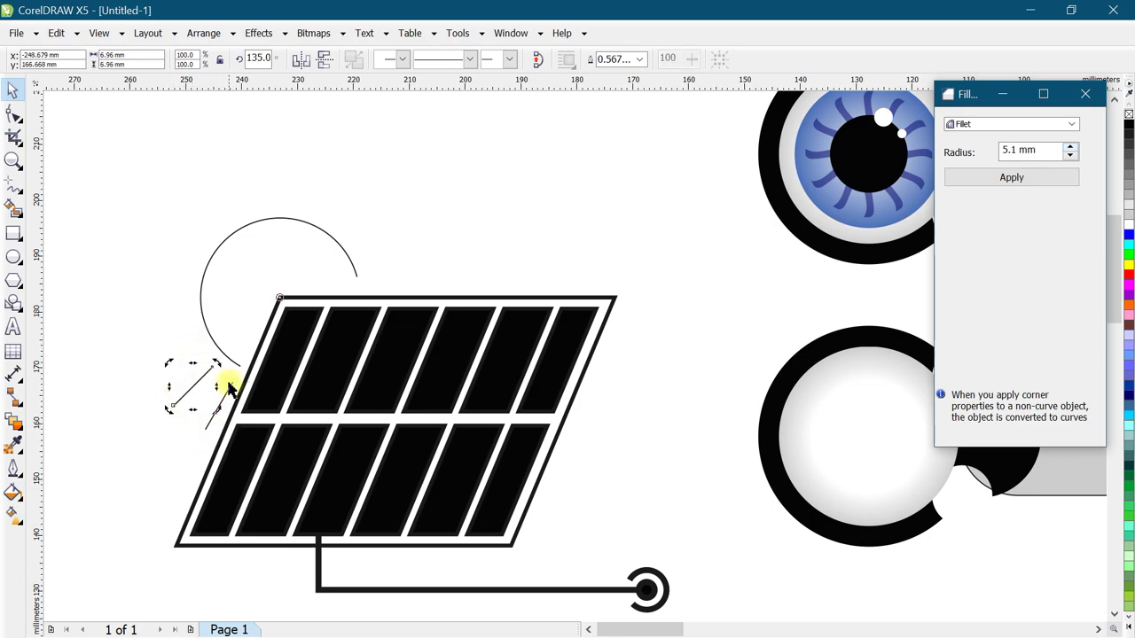
key("ctrl+r")
key("ctrl+r")
key("ctrl+r")
key("ctrl+r")
key("ctrl+r")
key("ctrl+r")
key("ctrl+r")
key("ctrl+r")
key("ctrl+r")
key("ctrl+r")
key("ctrl+r")
key("ctrl+r")
left_click(490, 221)
Set all the sun's lines to a 3 pt outline.
mouse_move(97, 114)
left_mouse_down()
mouse_move(408, 377)
mouse_move(459, 438)
left_mouse_up()
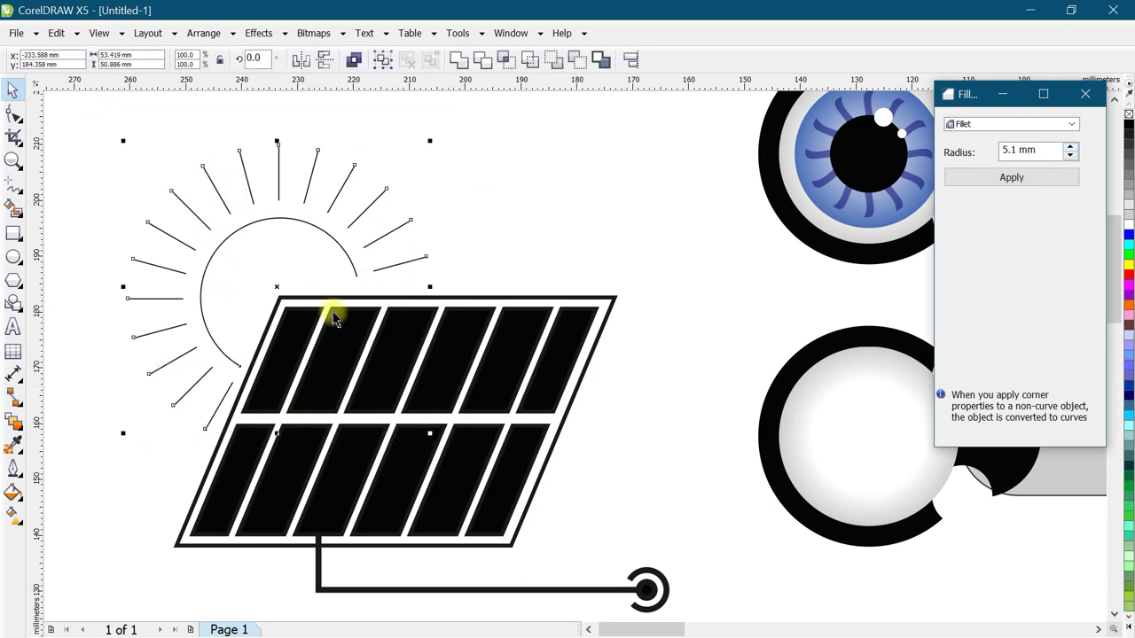
left_click(13, 470)
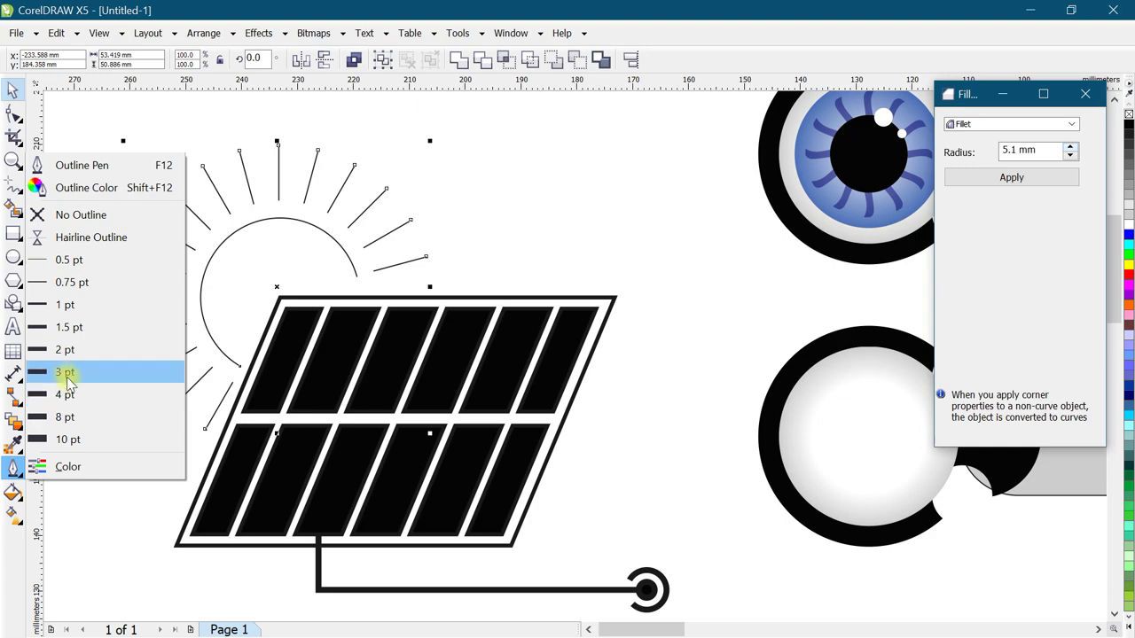
left_click(74, 372)
left_click(77, 316)
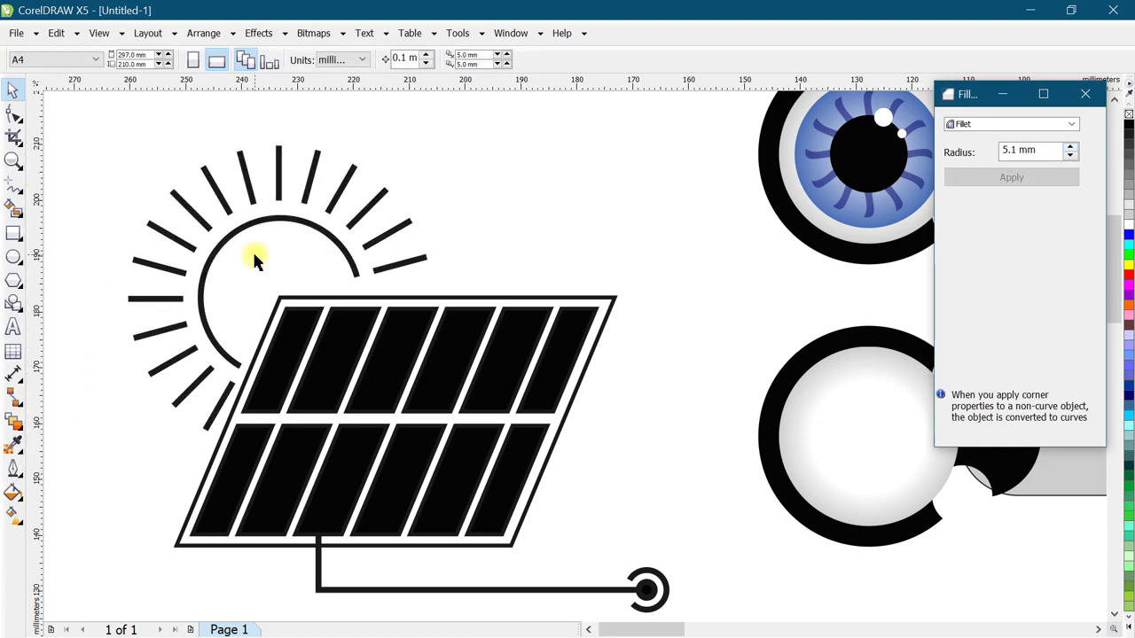
scroll(253, 240, "down", 2)
left_click_drag(173, 169, 467, 483)
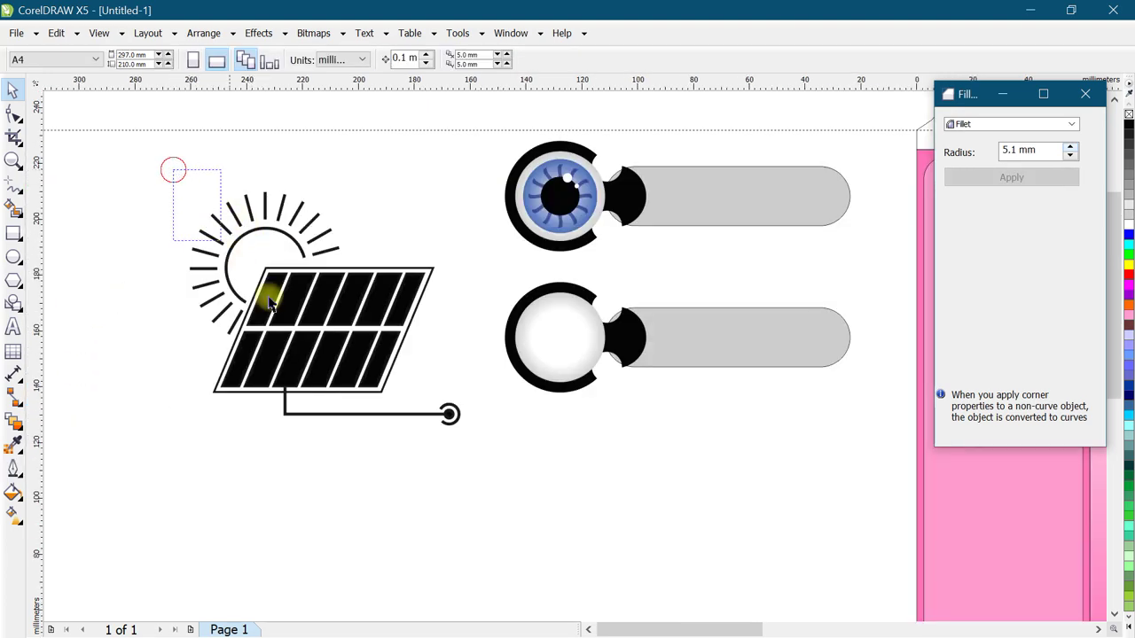
Group the sun and solar panel into a single icon.
key("ctrl+g")
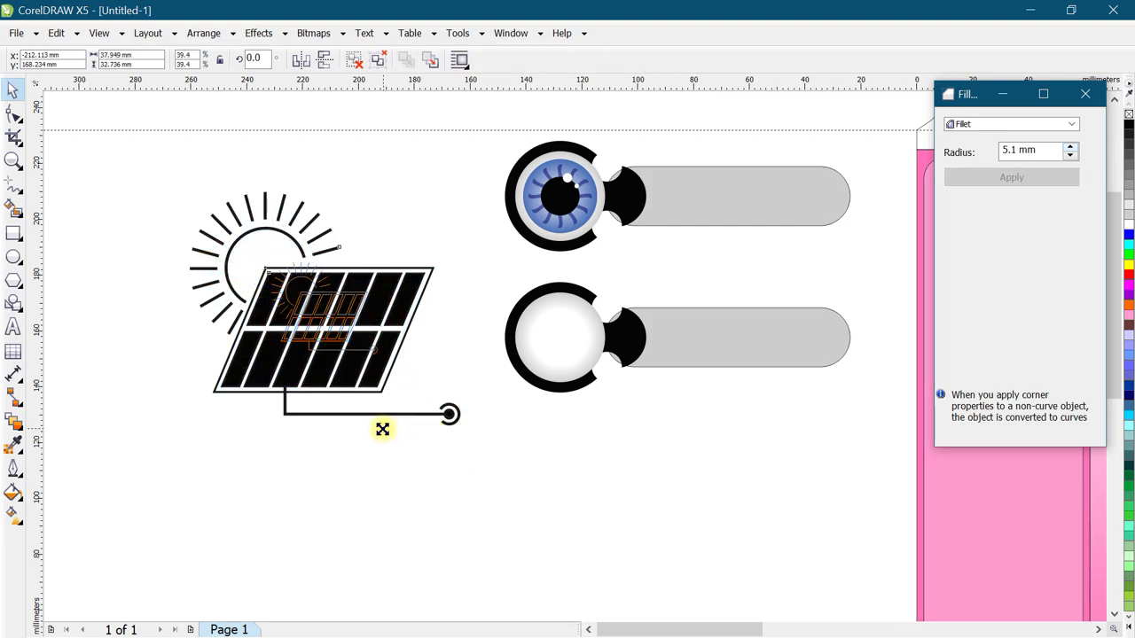
left_click_drag(464, 427, 380, 357)
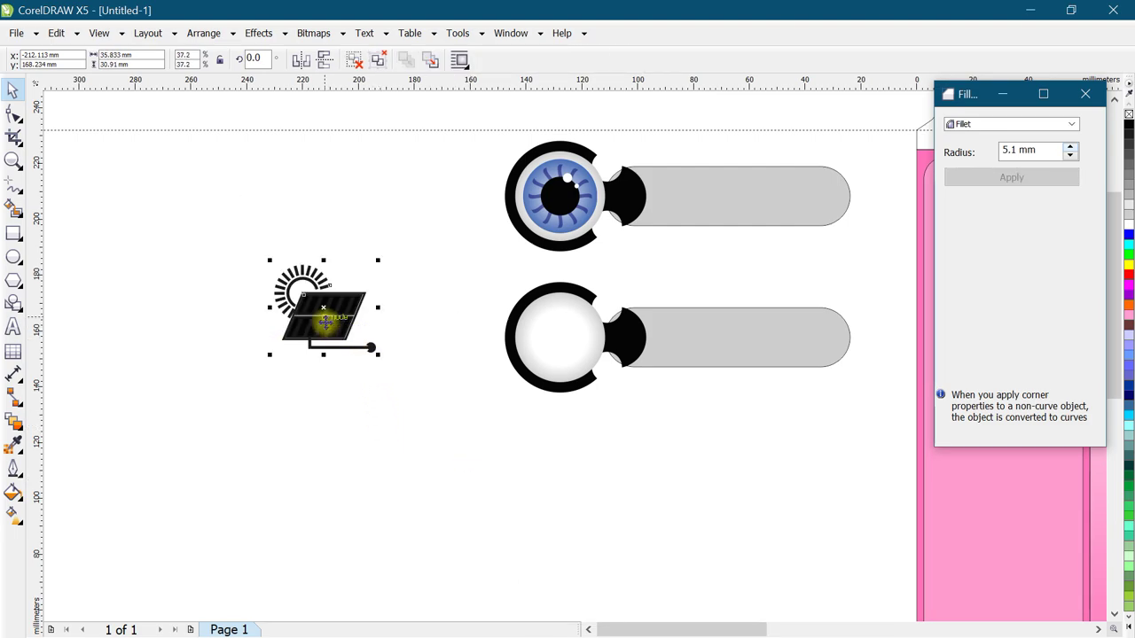
scroll(325, 316, "up", 1)
scroll(325, 312, "up", 1)
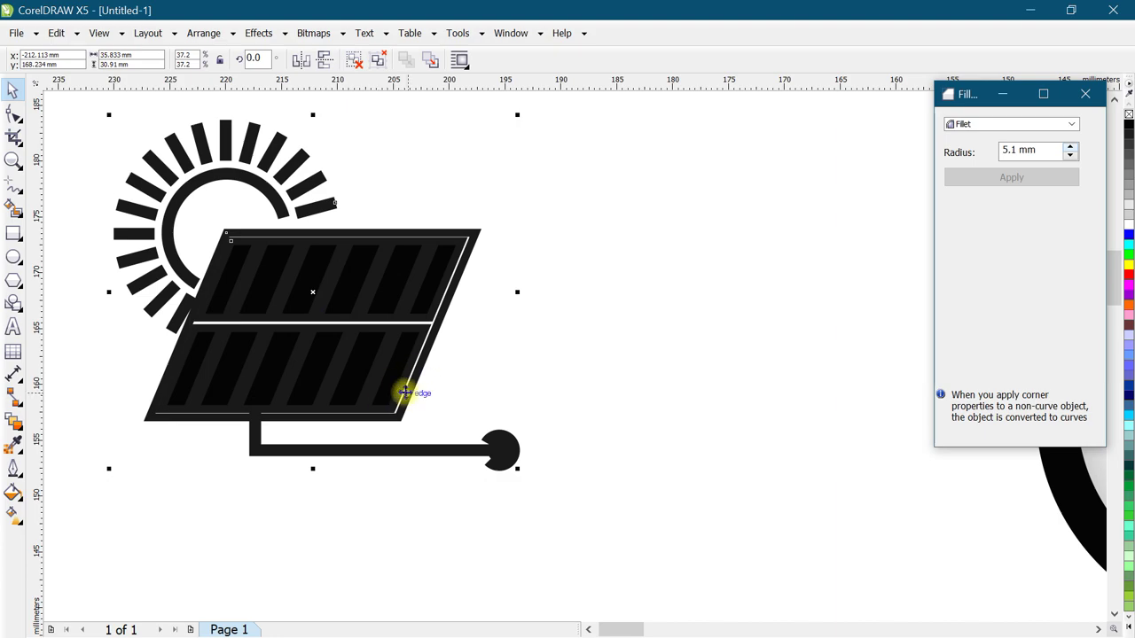
key("ctrl+z")
scroll(464, 372, "down", 1)
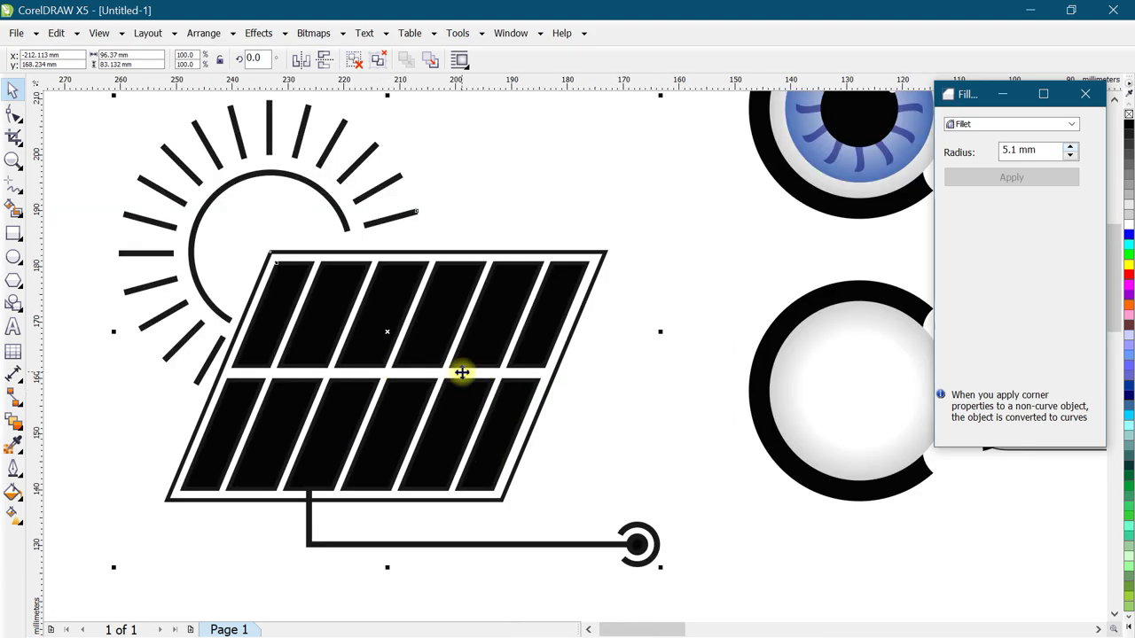
scroll(462, 373, "down", 1)
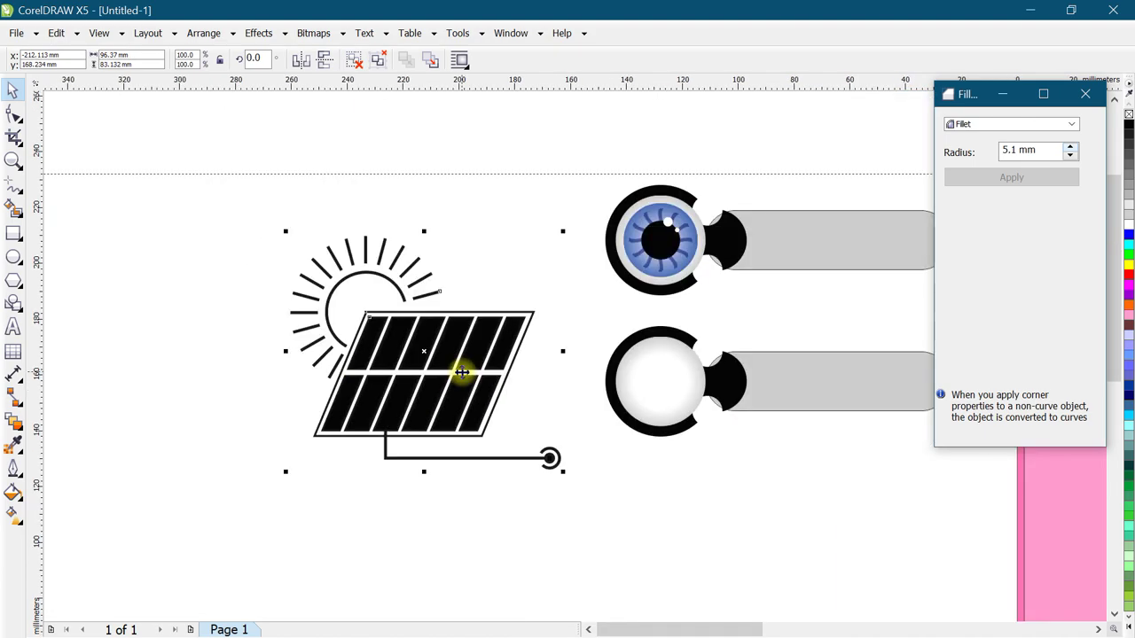
Enable Scale with image in Outline Pen, then shrink the icon to about 31.7%.
left_click(12, 468)
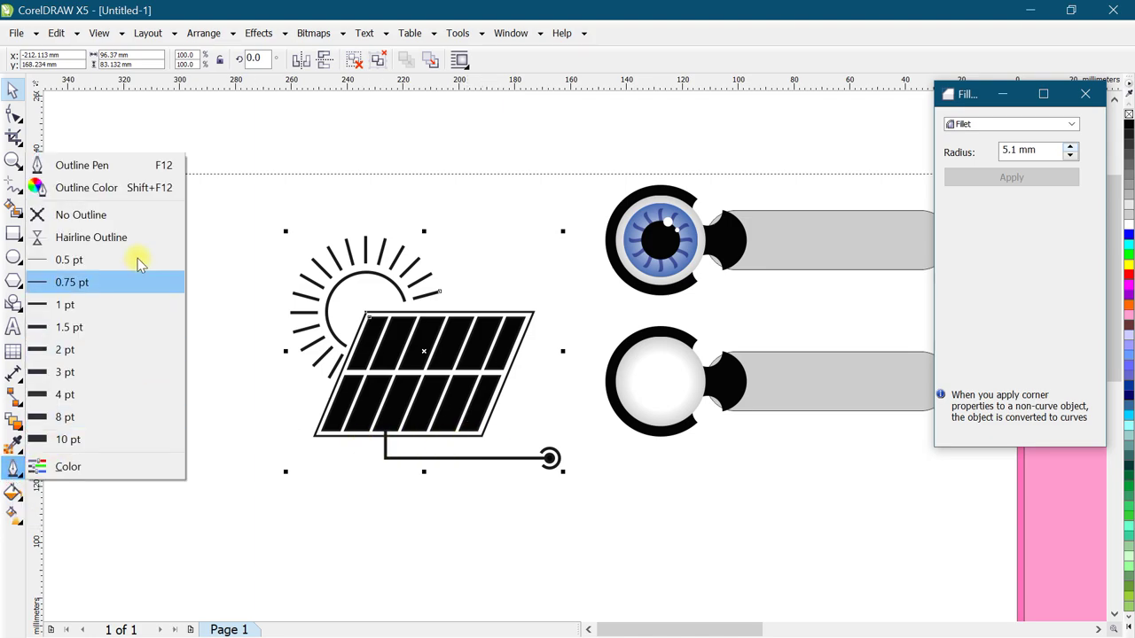
left_click(82, 165)
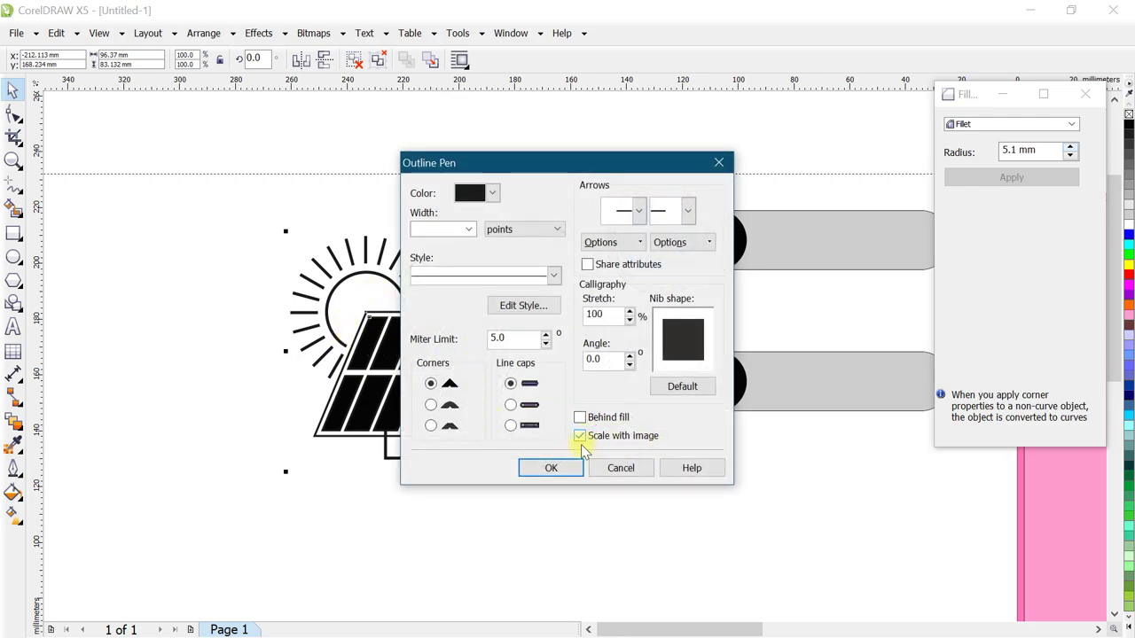
left_click(552, 468)
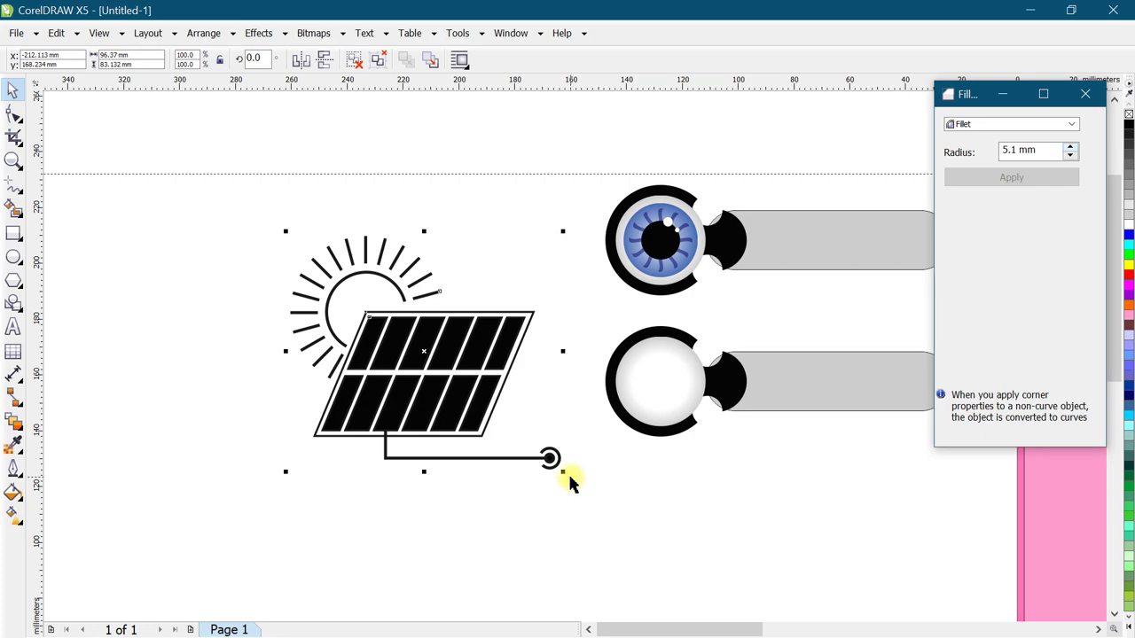
key("ctrl+g")
left_click_drag(562, 472, 466, 395)
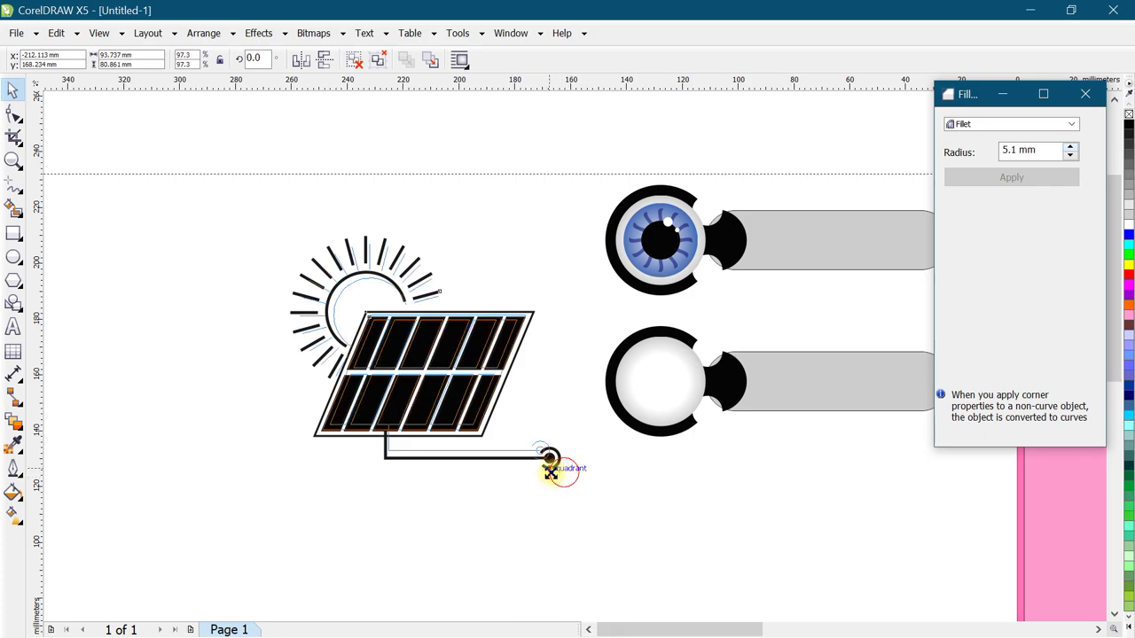
scroll(402, 355, "up", 2)
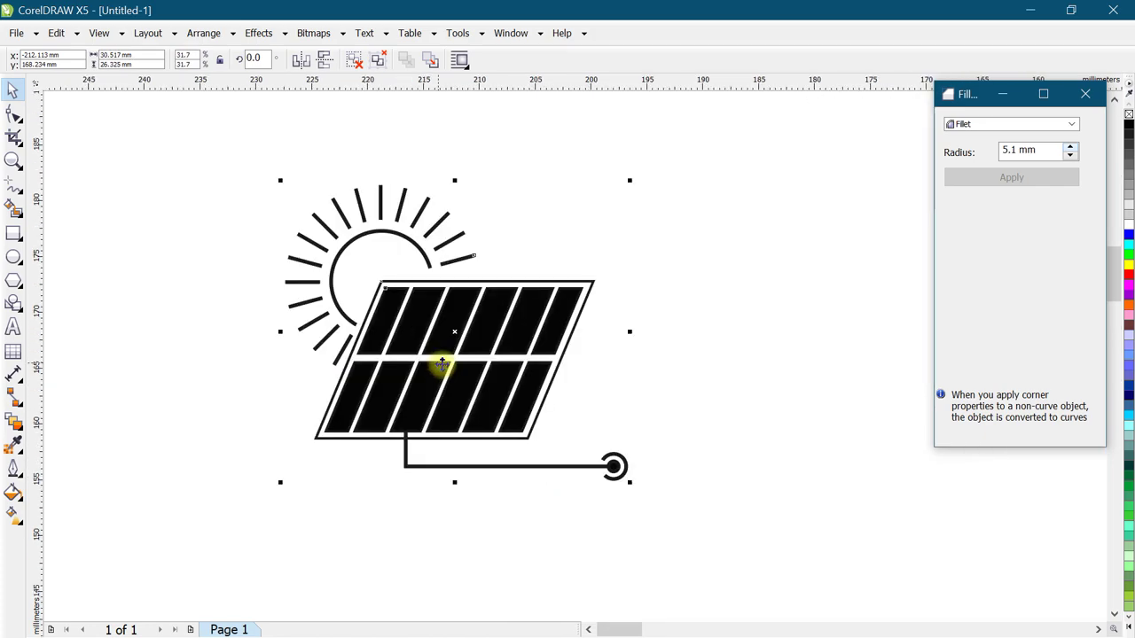
scroll(311, 362, "down", 1)
scroll(299, 362, "down", 1)
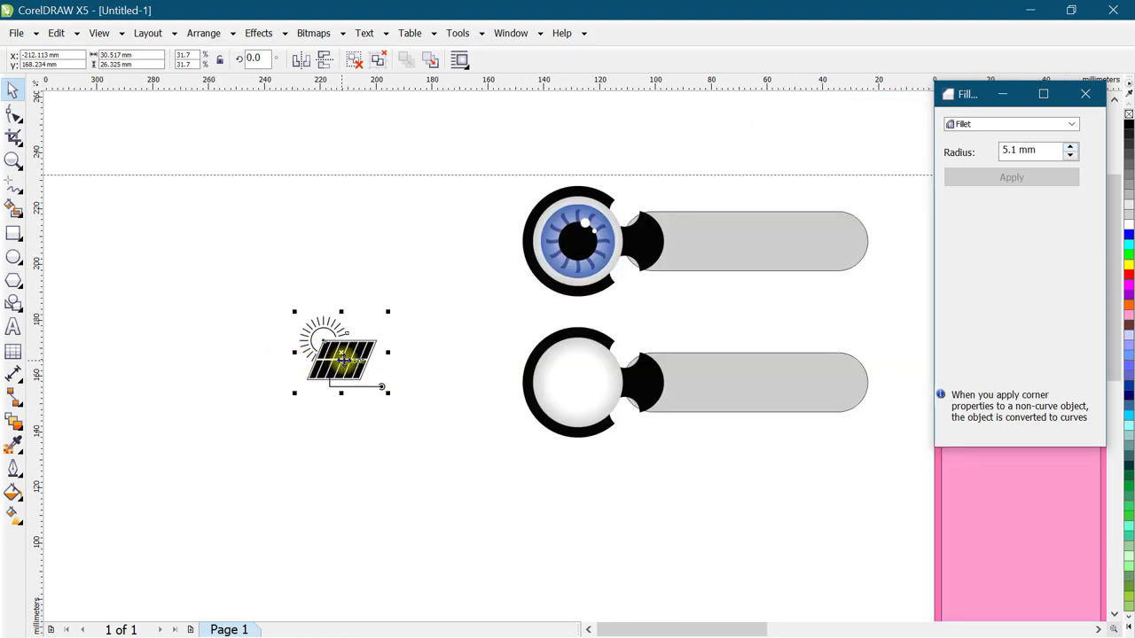
left_click(578, 382, "shift")
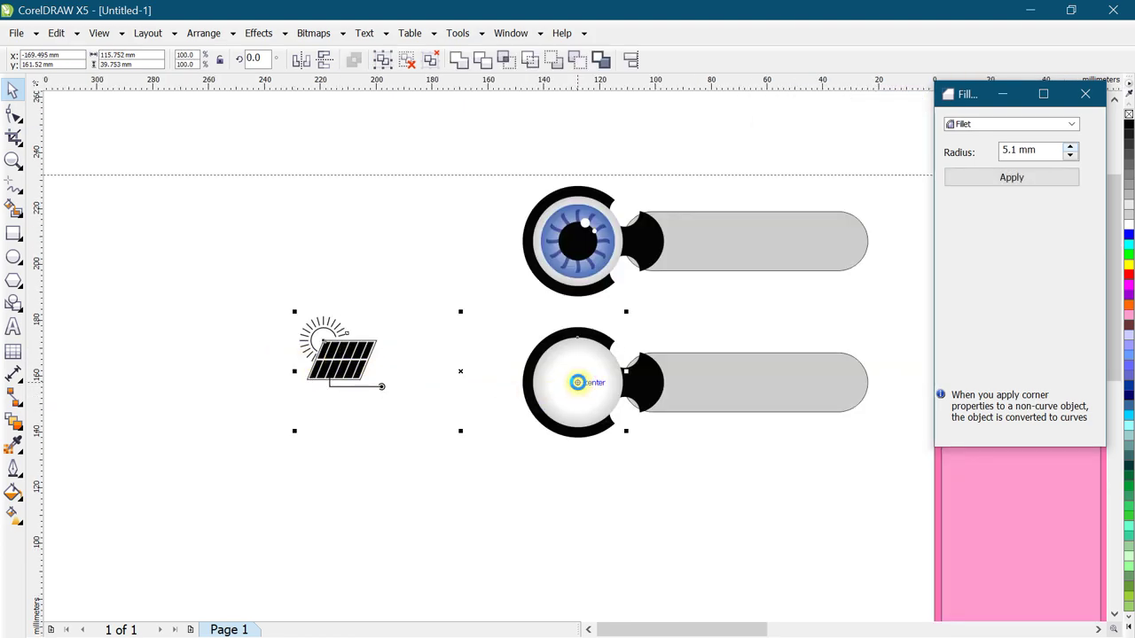
Centre the solar icon on the lower eye circle and shrink it to fit inside.
key("c")
key("e")
left_click(446, 443)
scroll(573, 388, "up", 1)
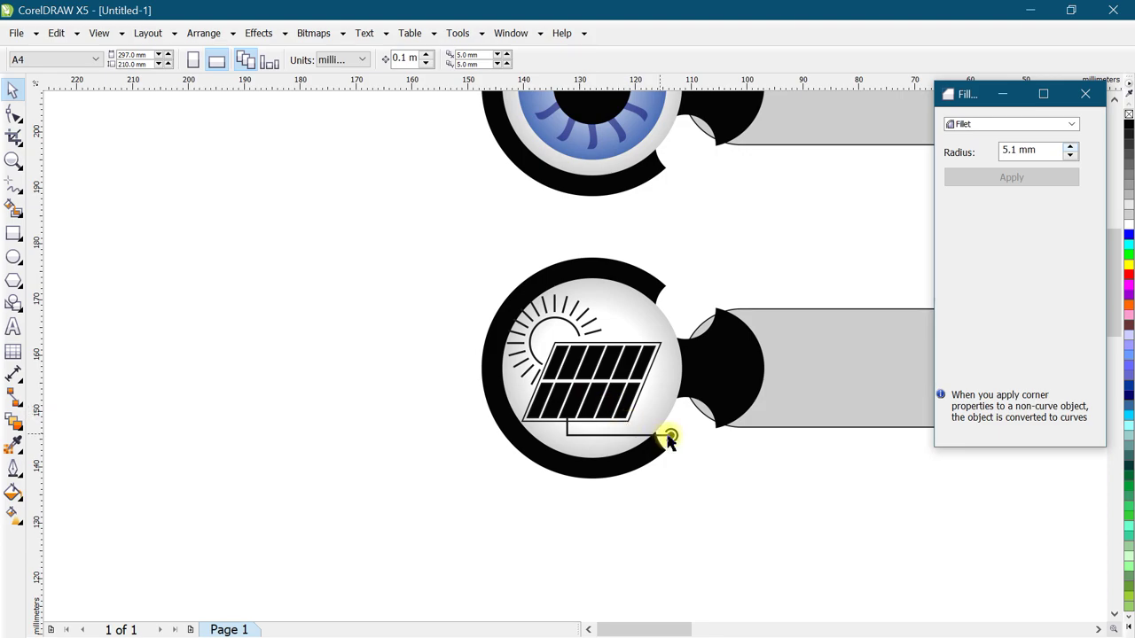
scroll(621, 403, "up", 1)
left_click(640, 381)
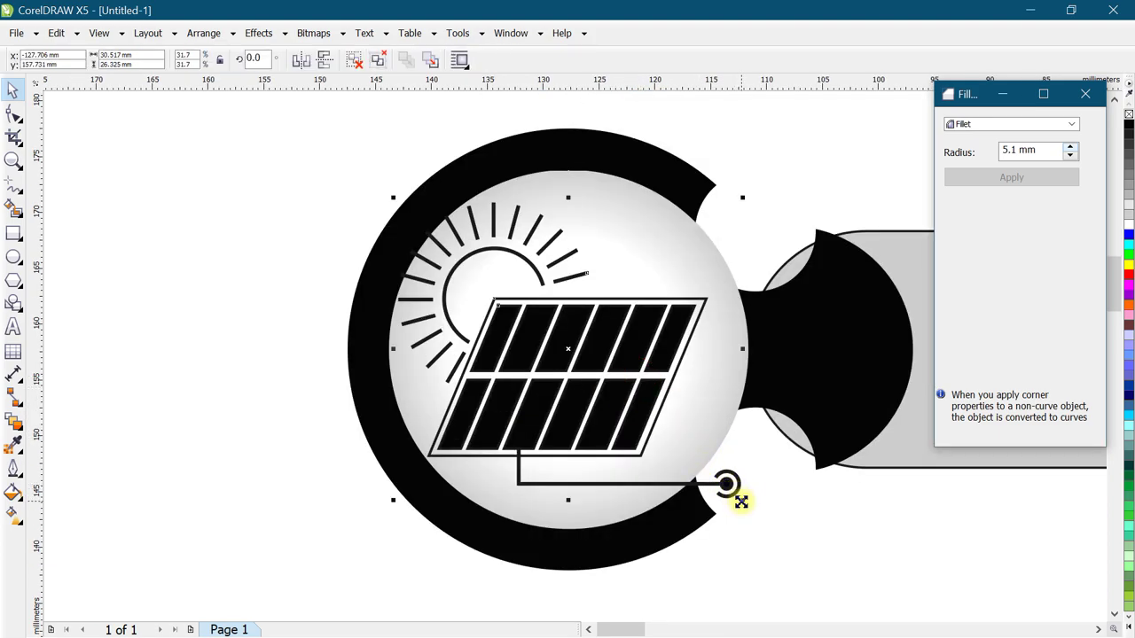
left_click_drag(735, 500, 683, 494)
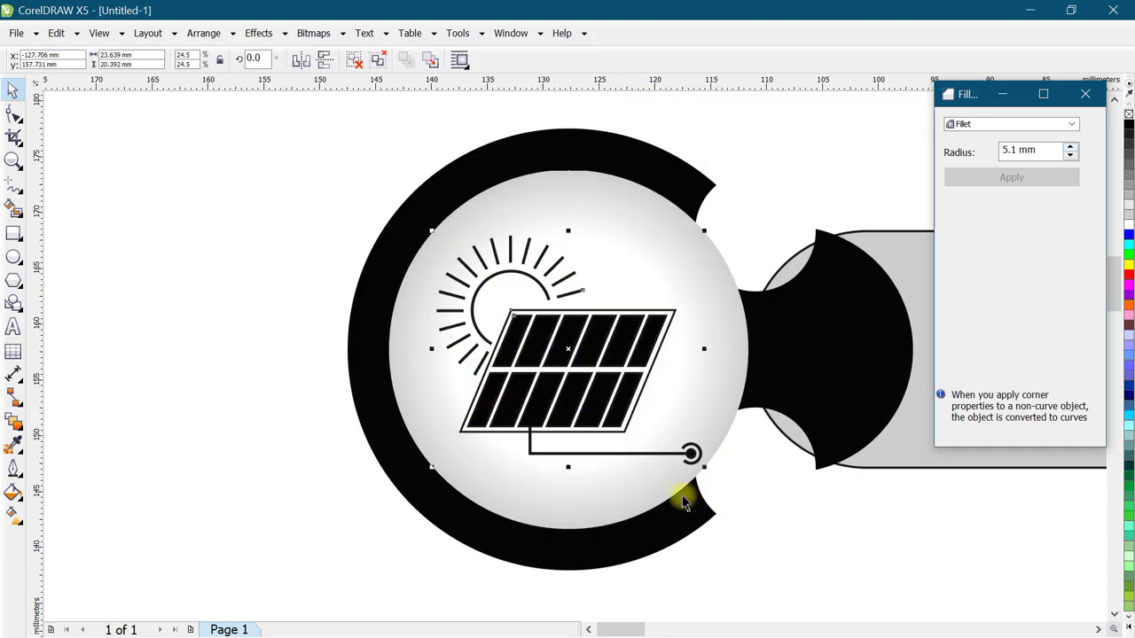
left_click(271, 324)
Move the eye and solar buttons left and down together and group them.
scroll(270, 324, "down", 1)
scroll(477, 328, "down", 1)
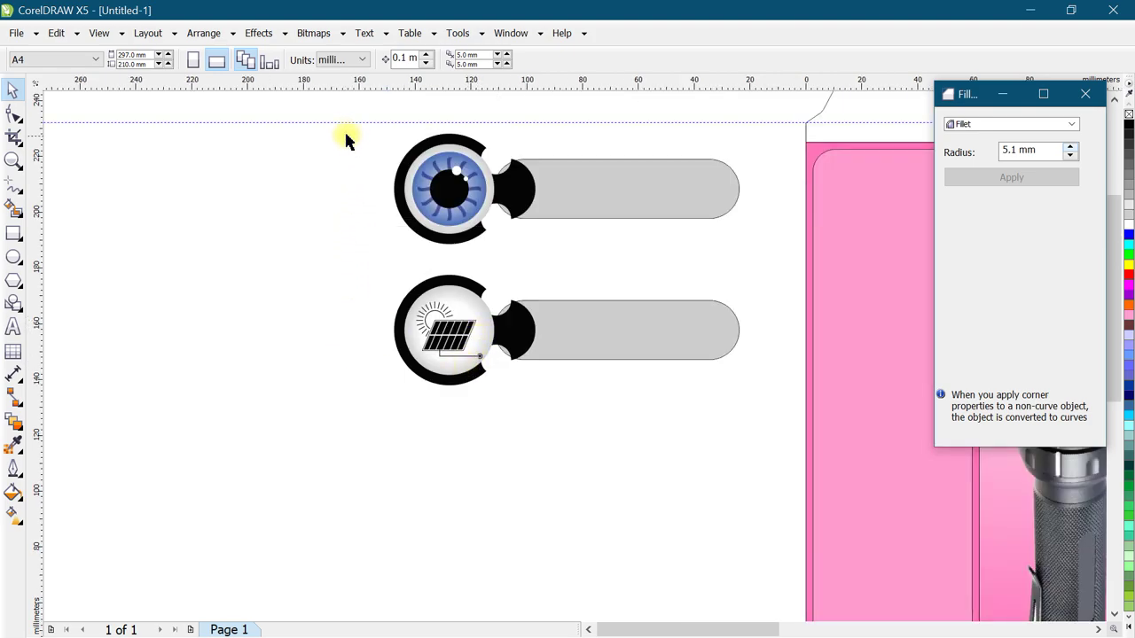
left_click_drag(340, 114, 771, 474)
left_click_drag(684, 352, 601, 401)
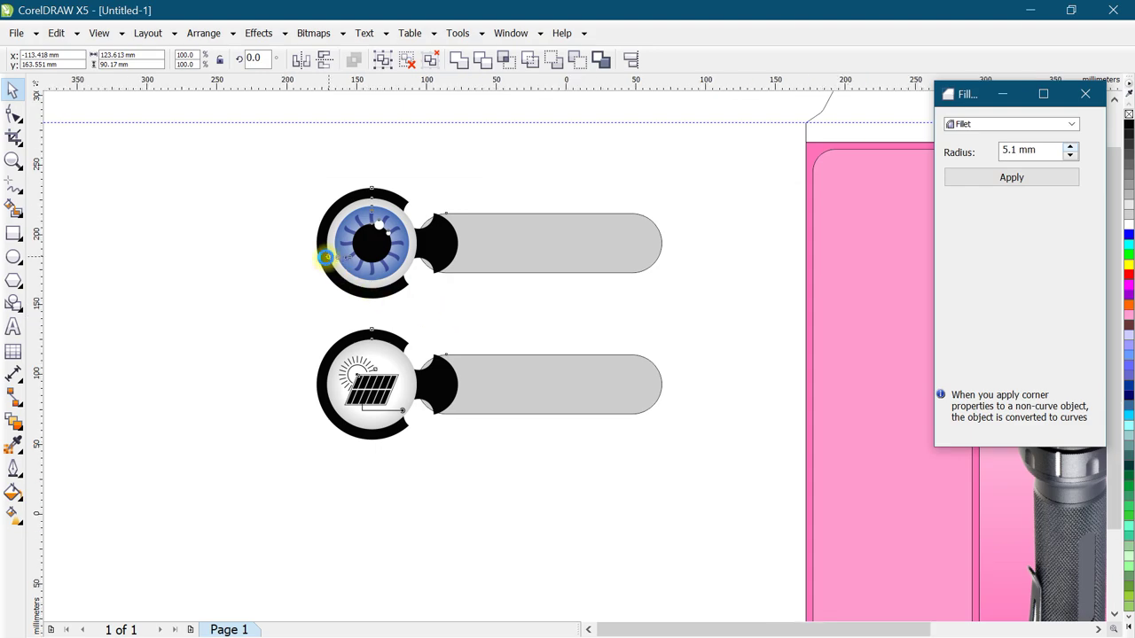
scroll(326, 255, "down", 2)
key("ctrl+g")
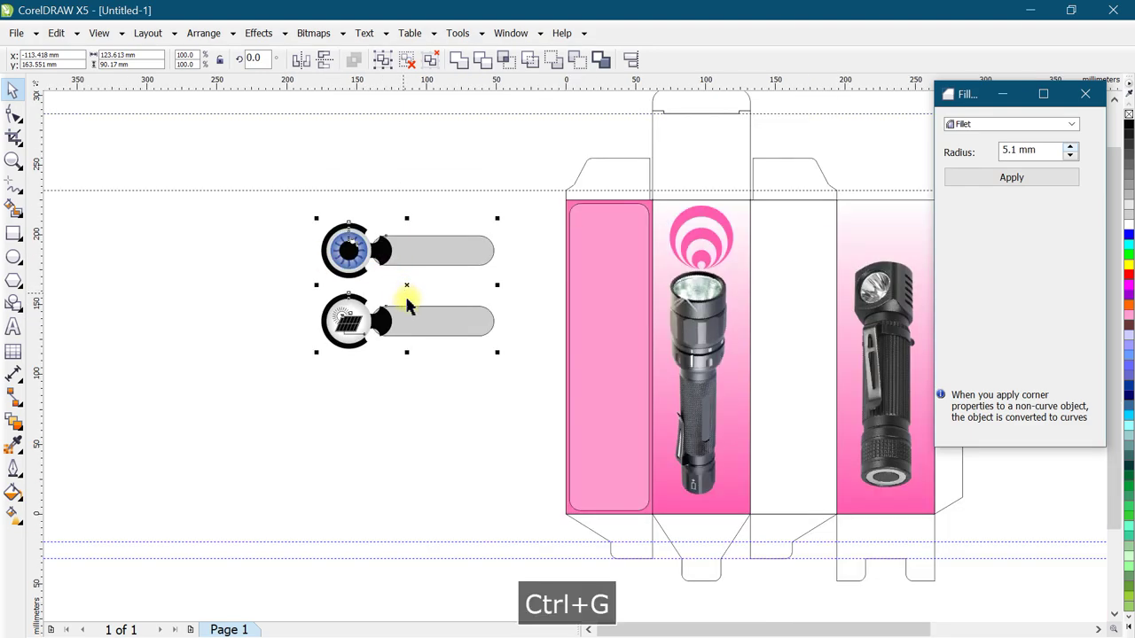
Place the button pair on the white panel between the flashlight photos and scale it down.
left_click_drag(300, 195, 525, 368)
left_click_drag(454, 286, 841, 417)
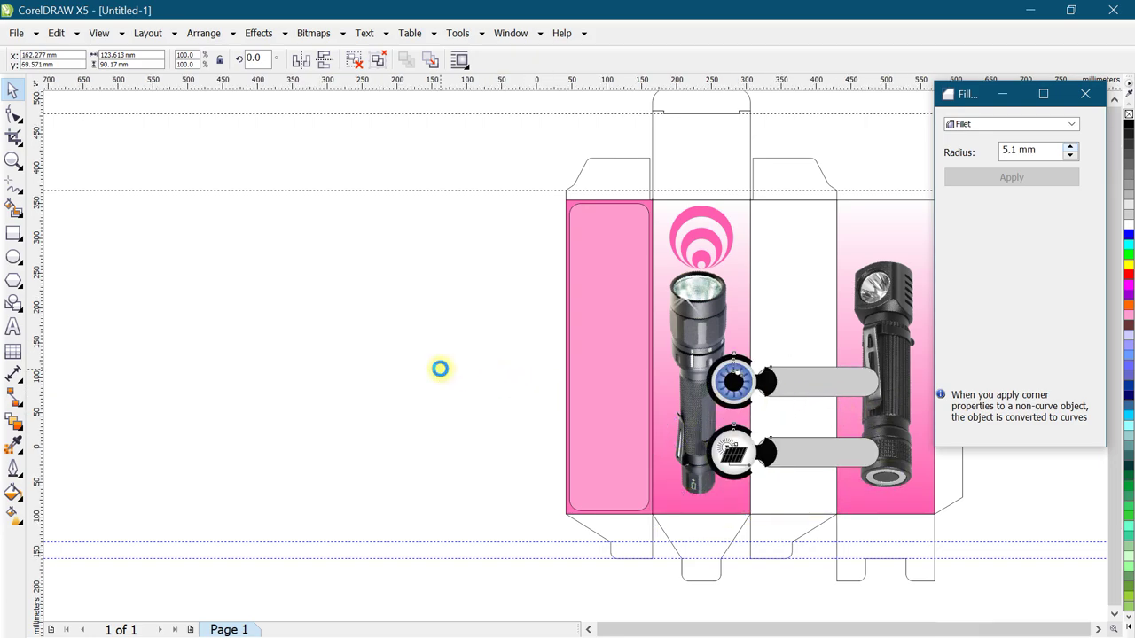
scroll(461, 372, "down", 1)
scroll(677, 400, "up", 4)
scroll(691, 425, "up", 1)
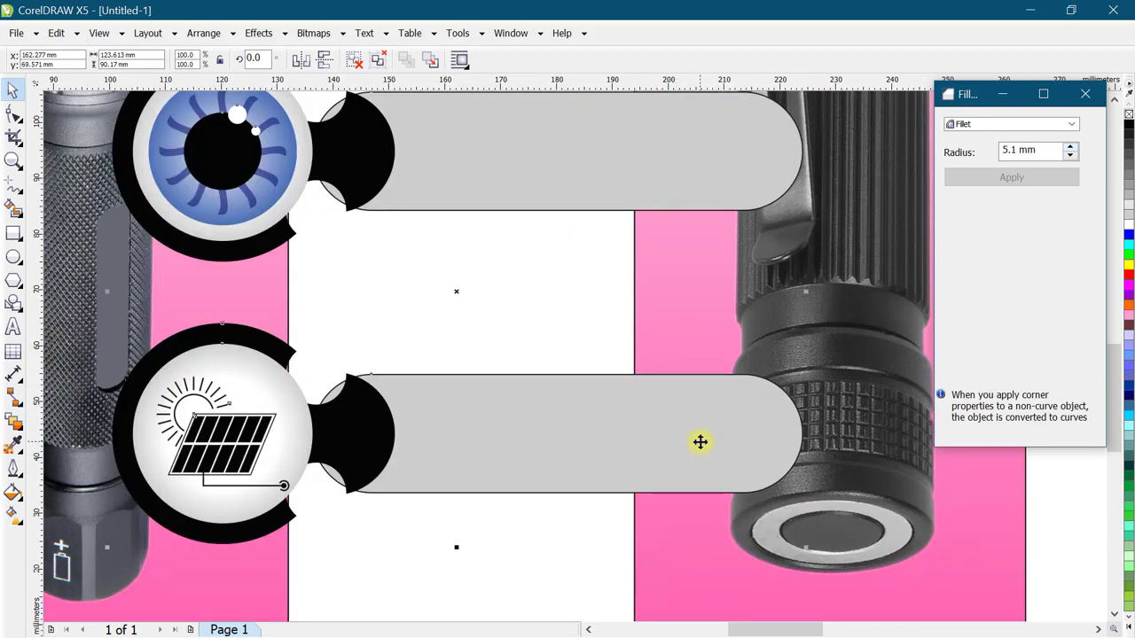
left_click(722, 484)
left_click_drag(805, 547, 494, 393)
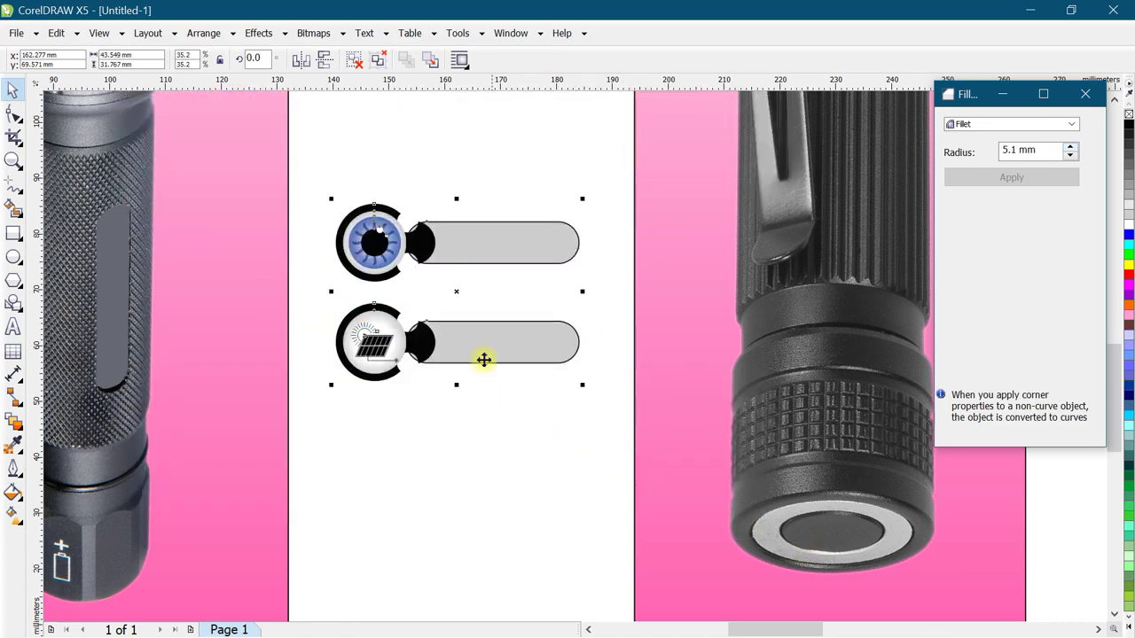
scroll(440, 394, "down", 1)
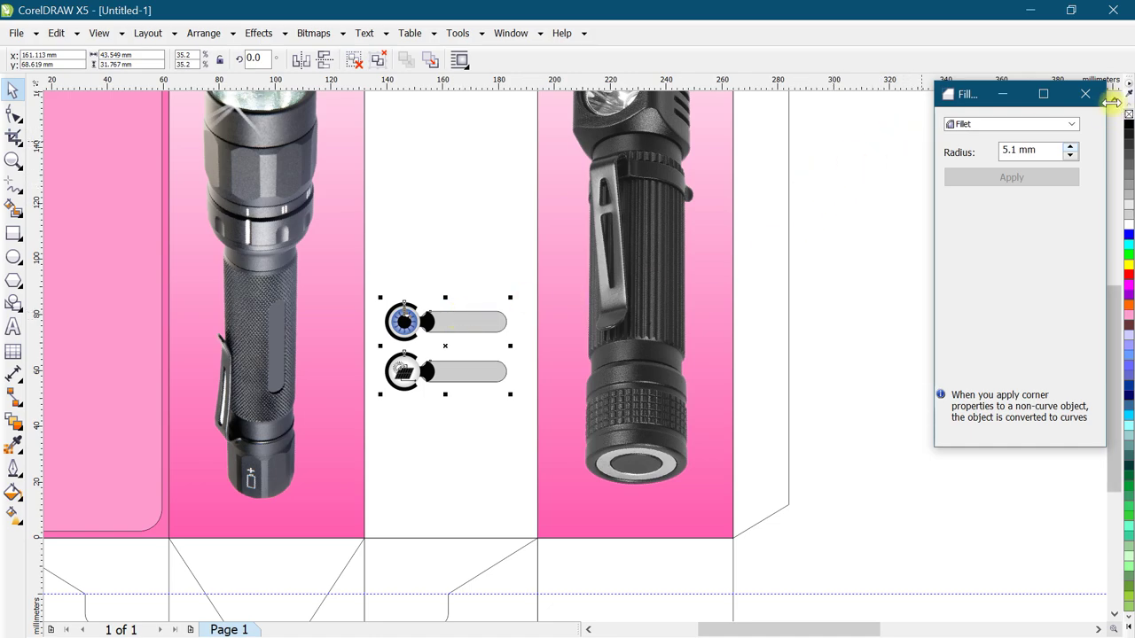
scroll(620, 311, "up", 3)
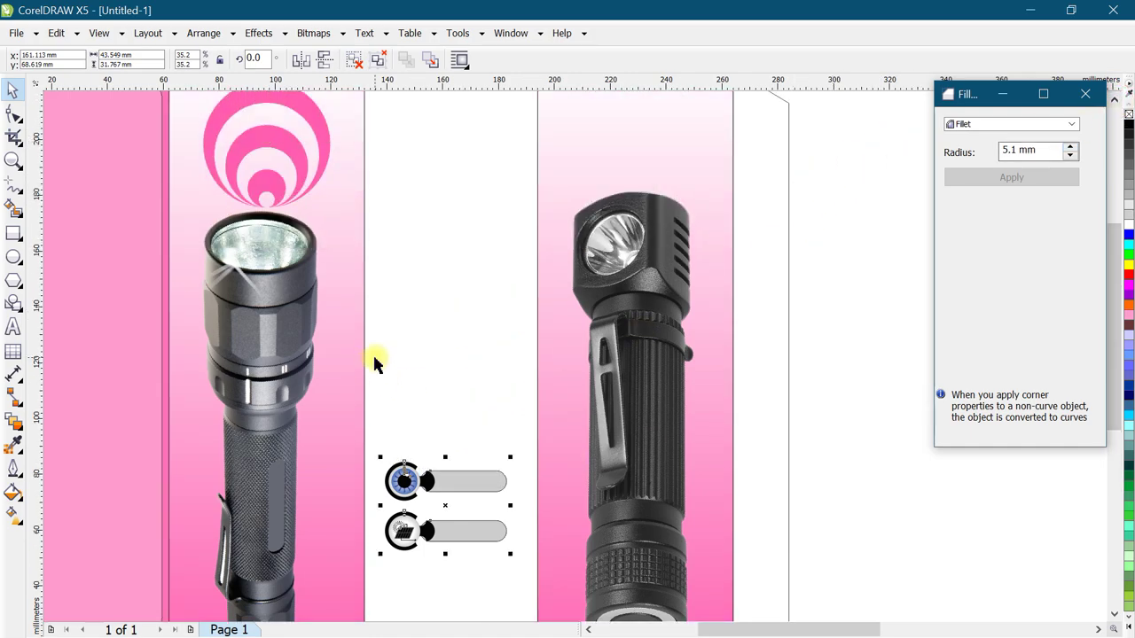
scroll(375, 363, "down", 1)
mouse_move(424, 423)
left_mouse_down()
mouse_move(422, 268)
mouse_move(418, 328)
left_mouse_up()
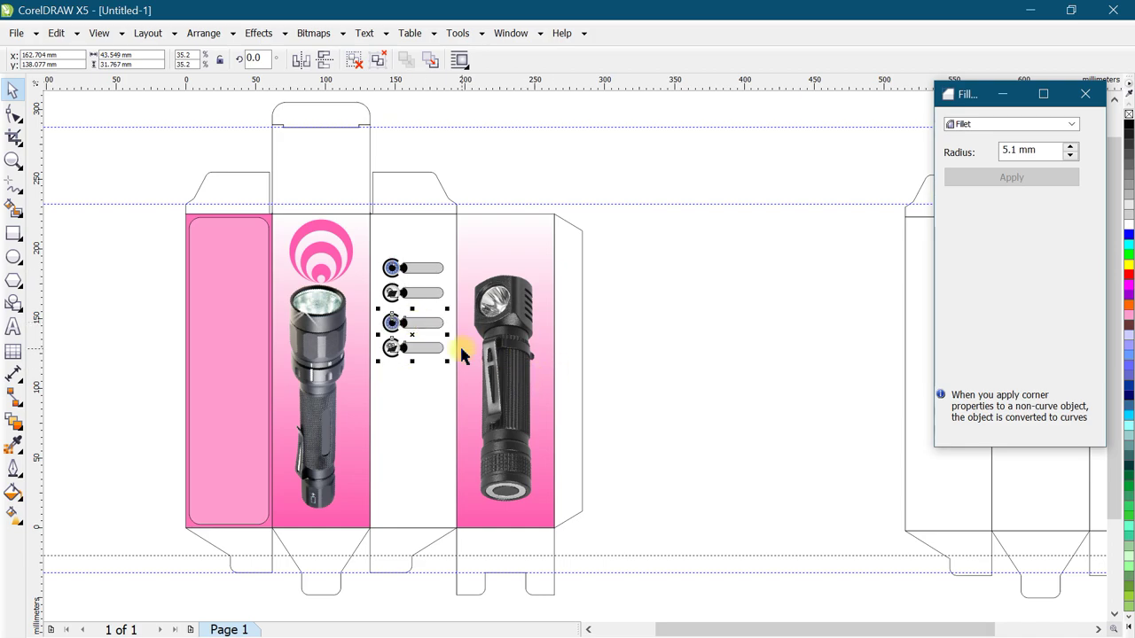
Copy the button pair downward, repeating to build a column of four pairs.
key("ctrl+z")
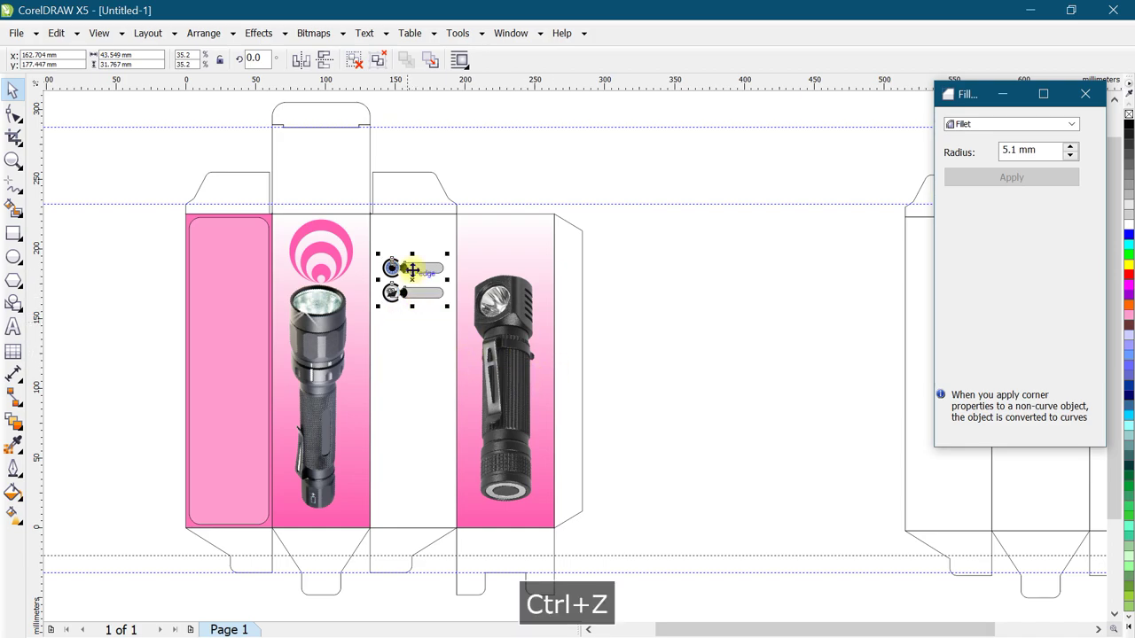
scroll(411, 268, "up", 2)
left_click_drag(412, 266, 412, 373)
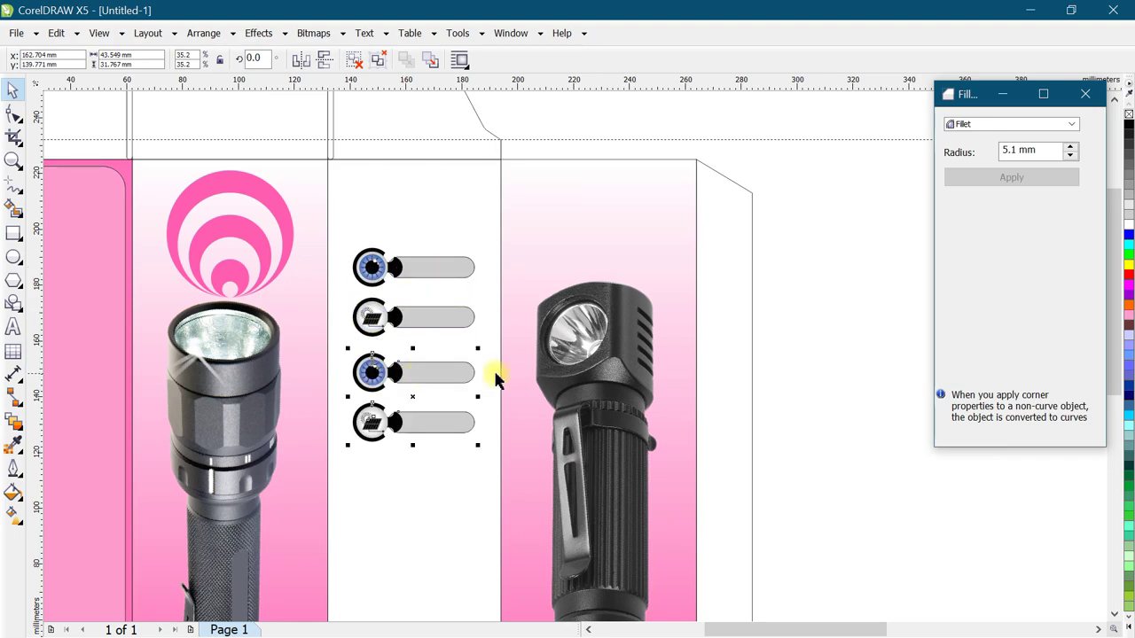
key("ctrl+r")
key("ctrl+r")
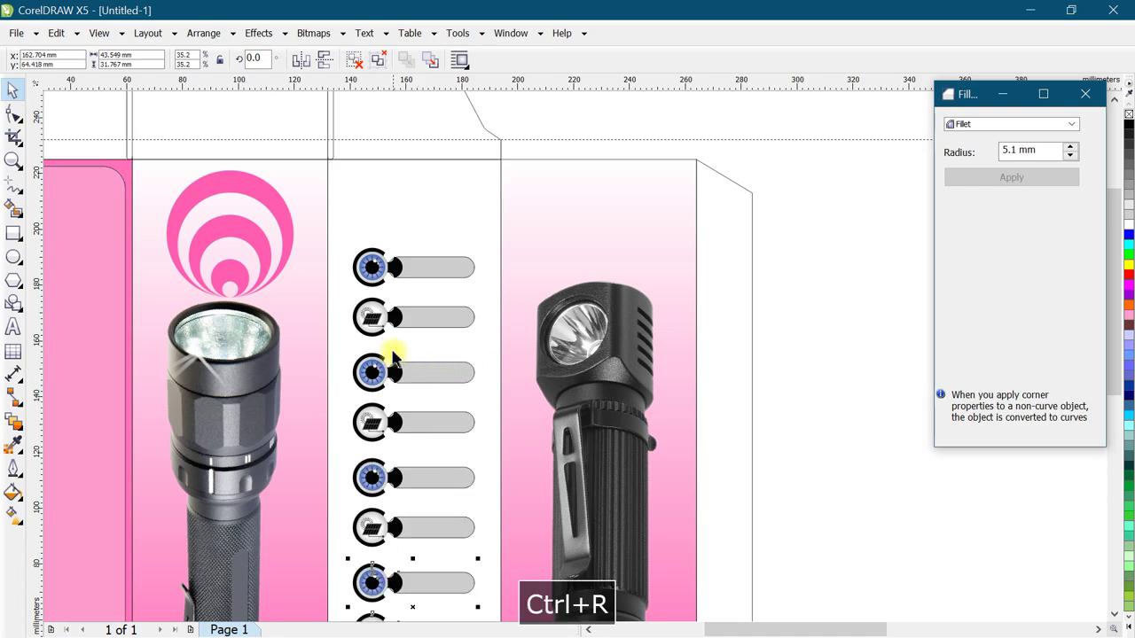
scroll(393, 348, "down", 2)
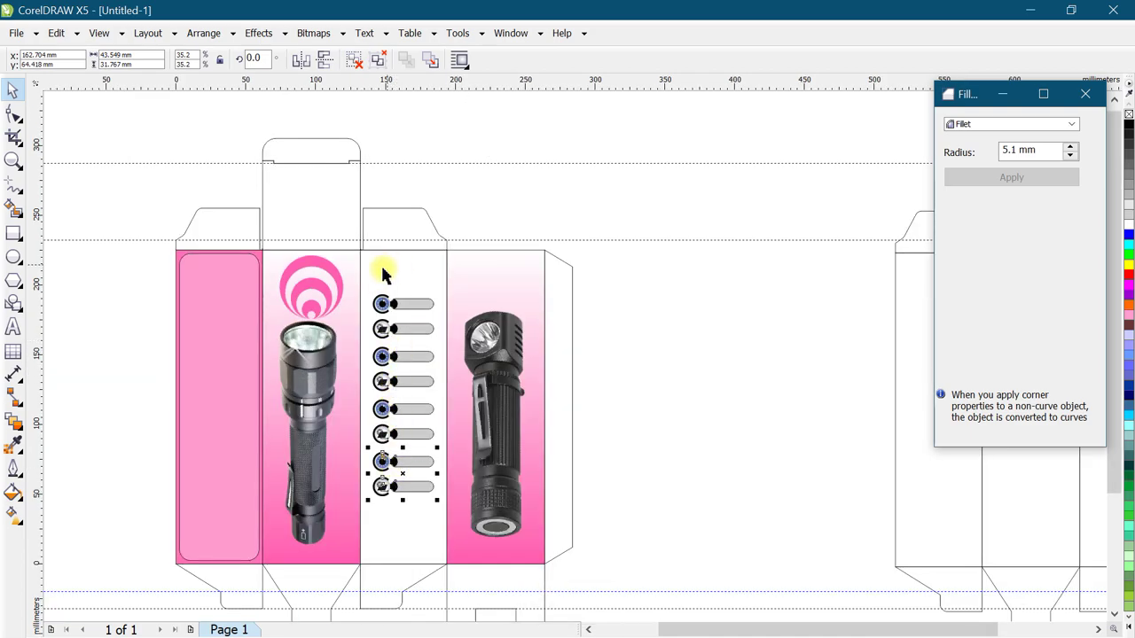
scroll(423, 338, "down", 2)
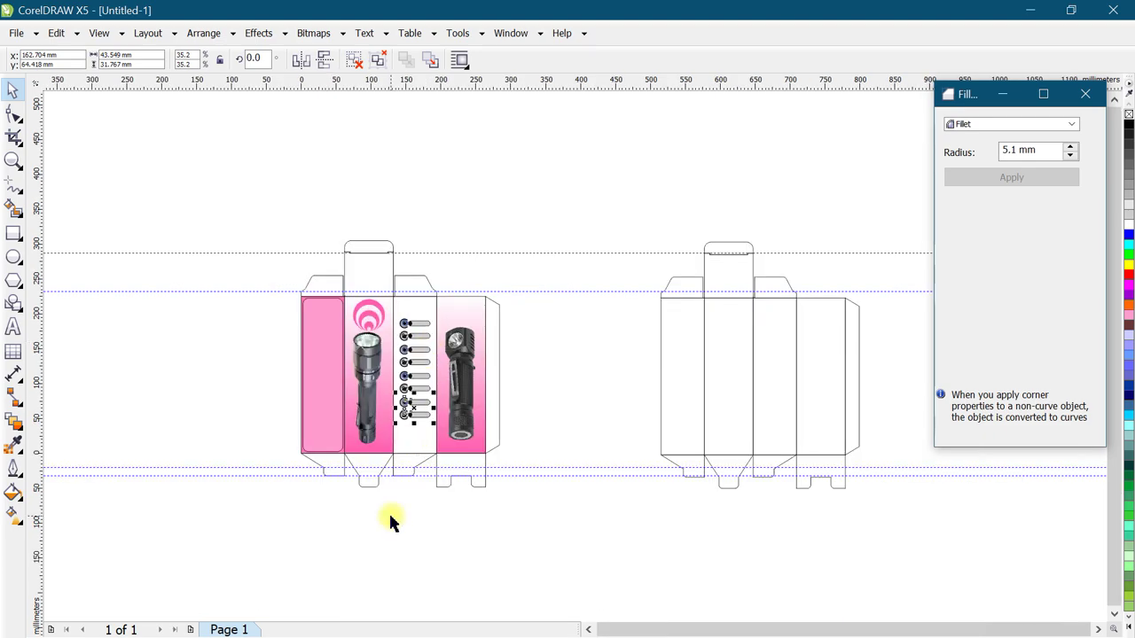
scroll(388, 510, "up", 2)
left_click(300, 409)
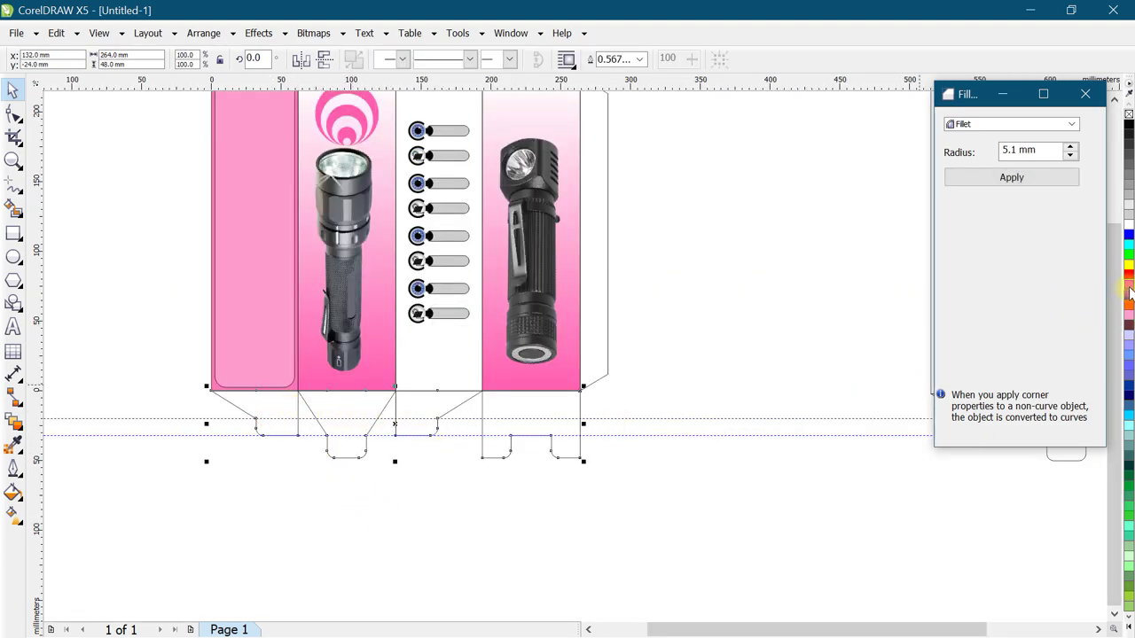
Fill the box's bottom and top flaps with a pink shade from the palette.
left_click(1130, 317)
left_click(1117, 344)
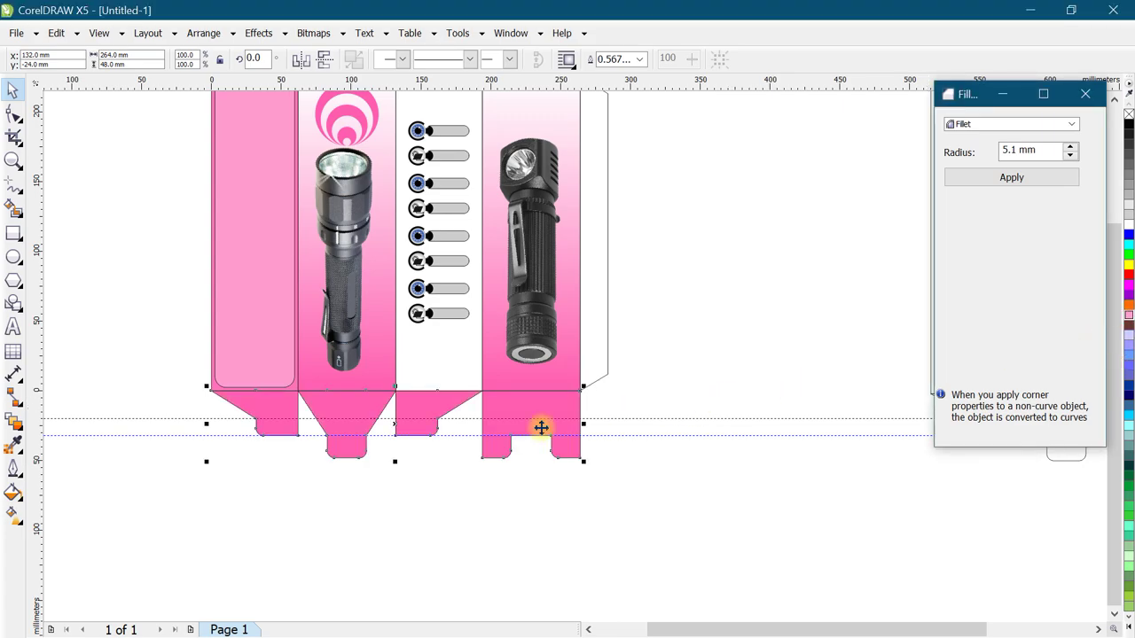
scroll(337, 476, "down", 2)
scroll(390, 255, "up", 2)
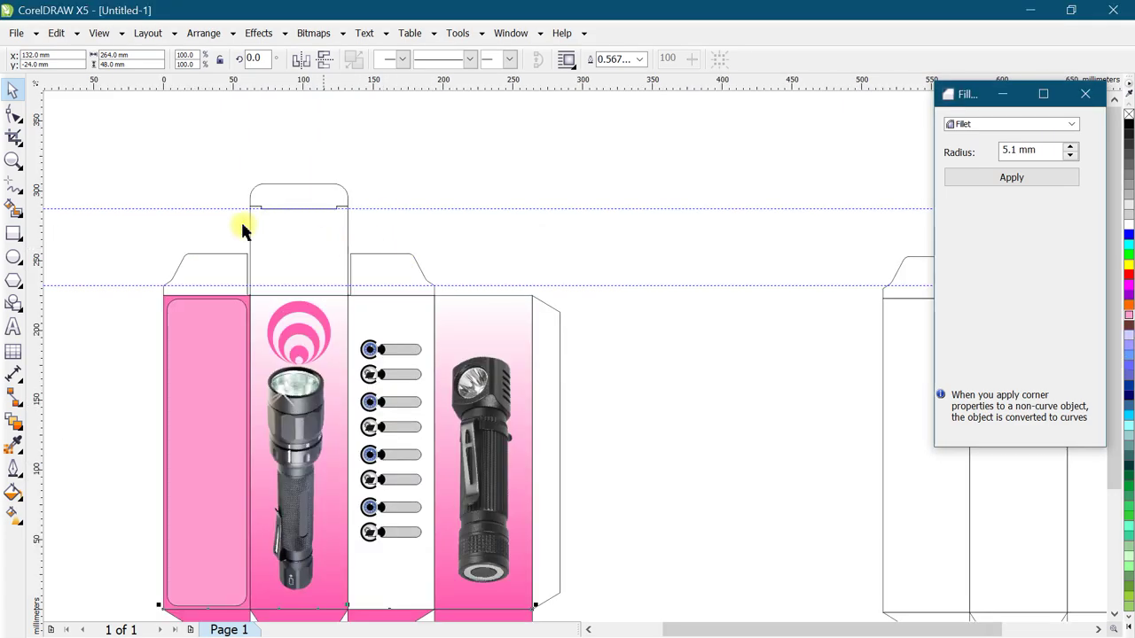
scroll(607, 233, "down", 2)
scroll(603, 223, "up", 2)
left_click_drag(161, 171, 543, 311)
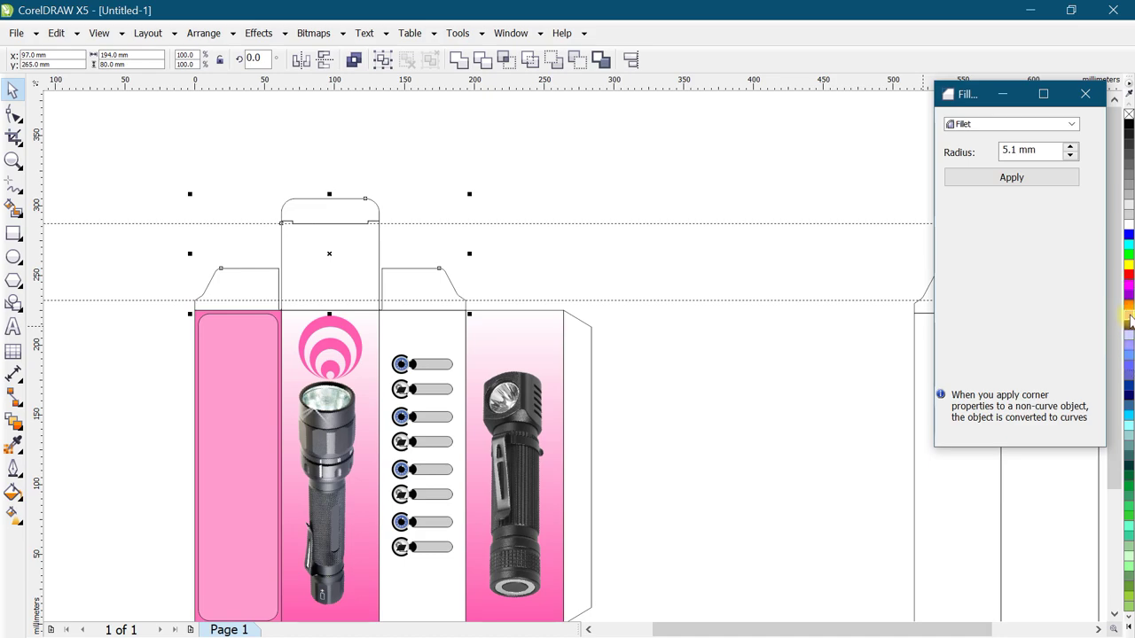
left_click_drag(1129, 320, 1116, 350)
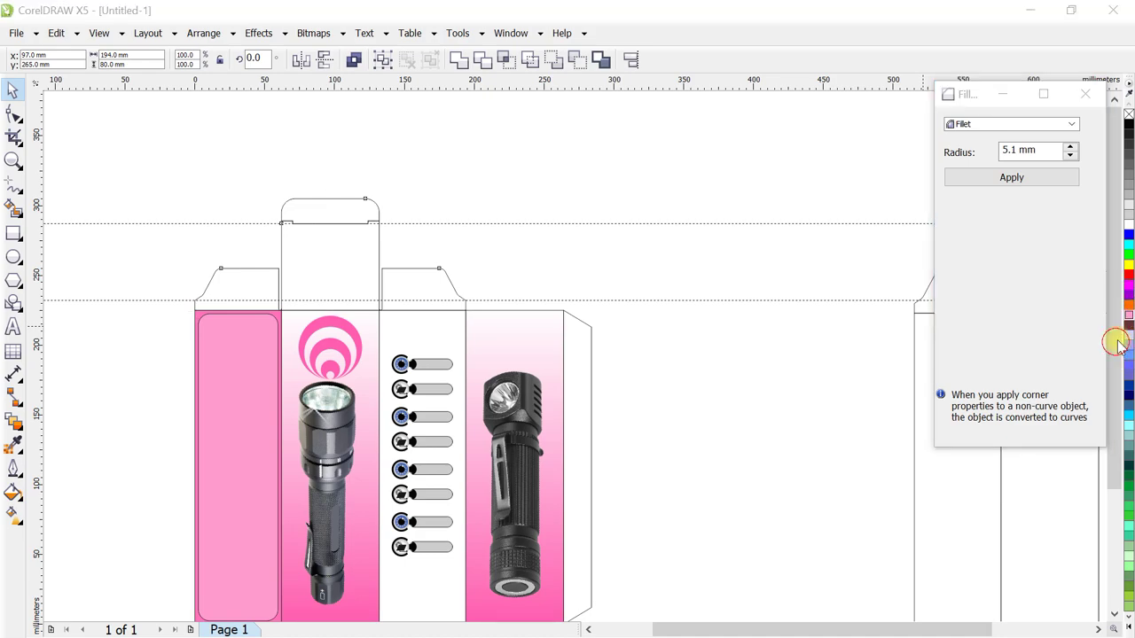
scroll(595, 319, "down", 2)
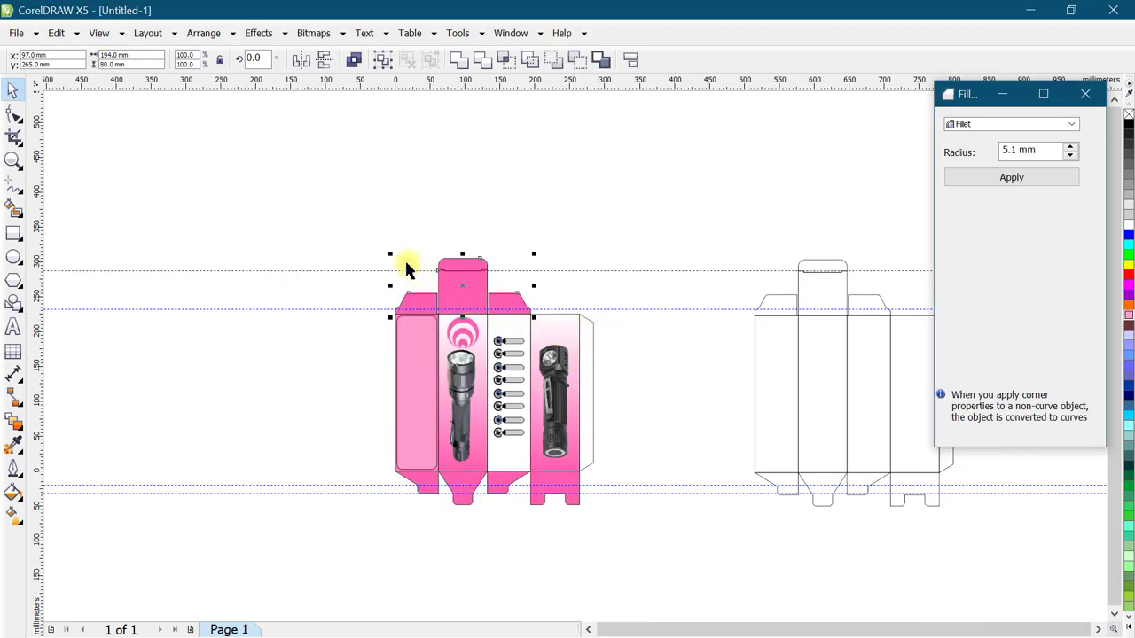
left_click(303, 239)
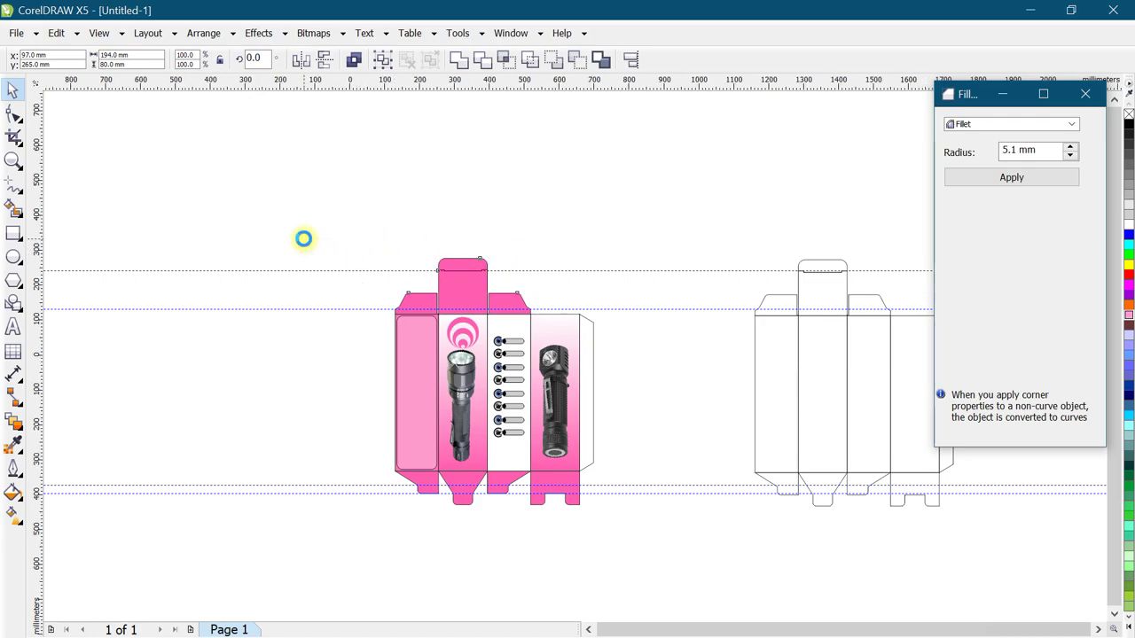
Move the blank second dieline left beside the box and zoom to frame both dielines.
scroll(303, 238, "down", 2)
scroll(372, 266, "up", 4)
mouse_move(628, 185)
left_mouse_down()
mouse_move(734, 324)
mouse_move(904, 494)
left_mouse_up()
left_click_drag(808, 349, 739, 345)
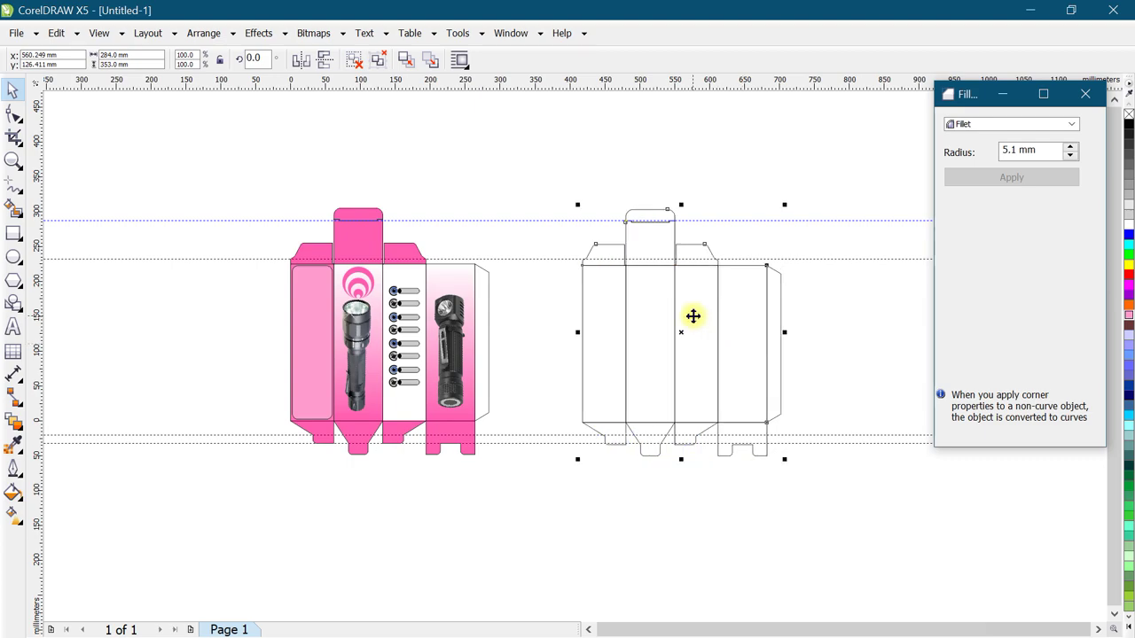
left_click(12, 160)
left_click_drag(213, 153, 820, 486)
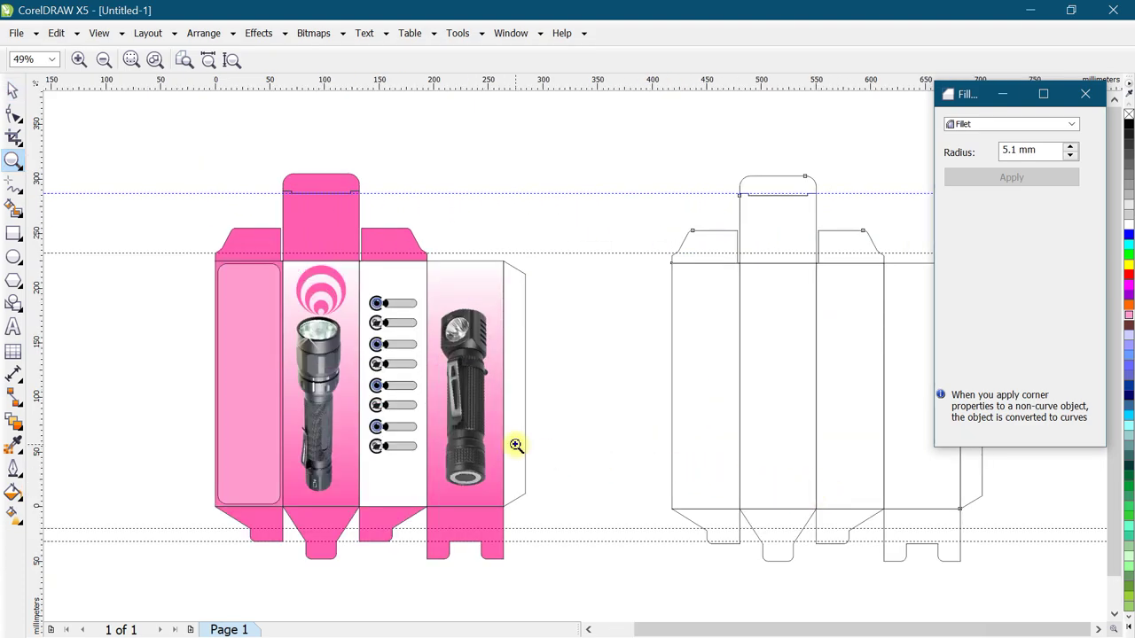
key("space")
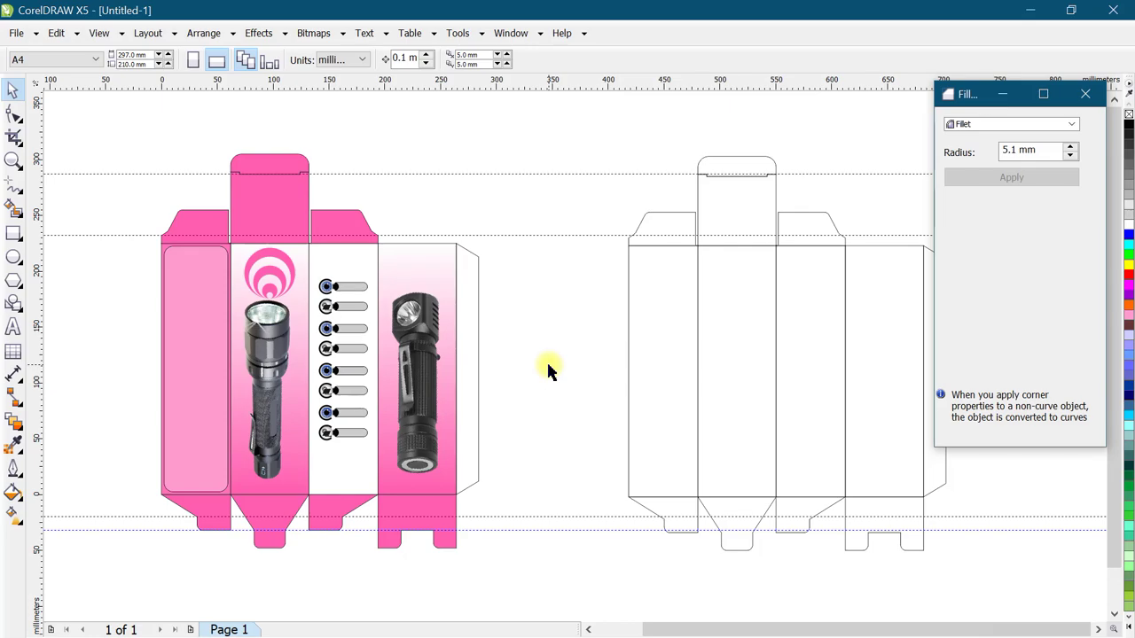